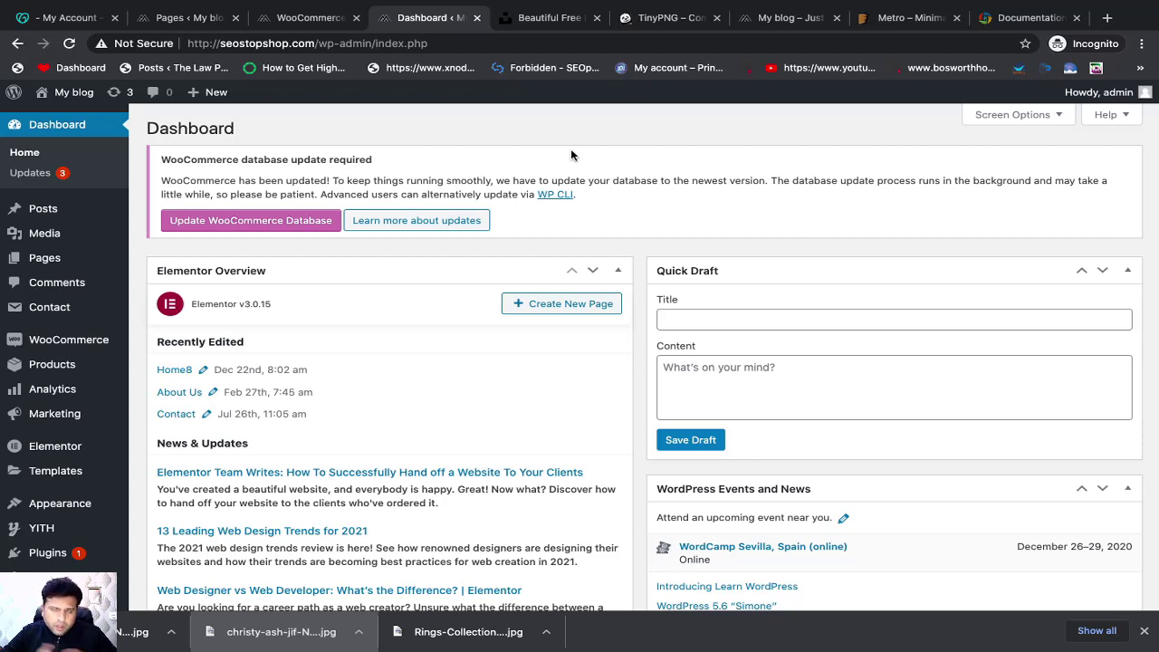
Open the list of all WooCommerce products
scroll(366, 263, "down", 2)
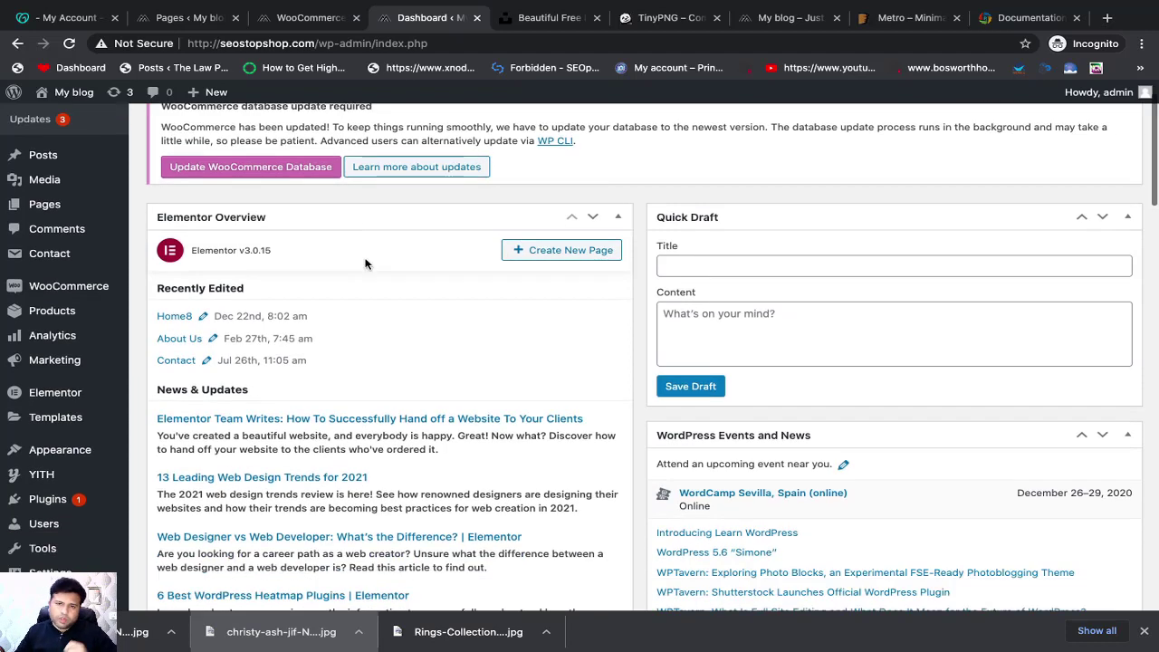
scroll(285, 290, "up", 2)
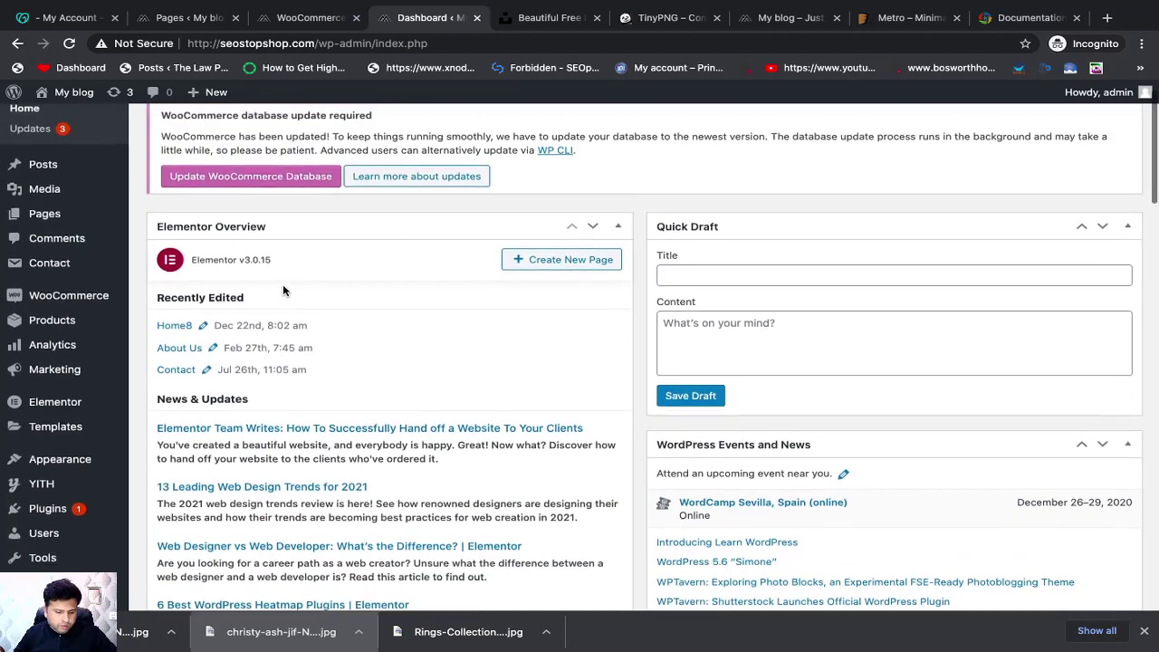
scroll(283, 290, "up", 1)
scroll(284, 289, "down", 2)
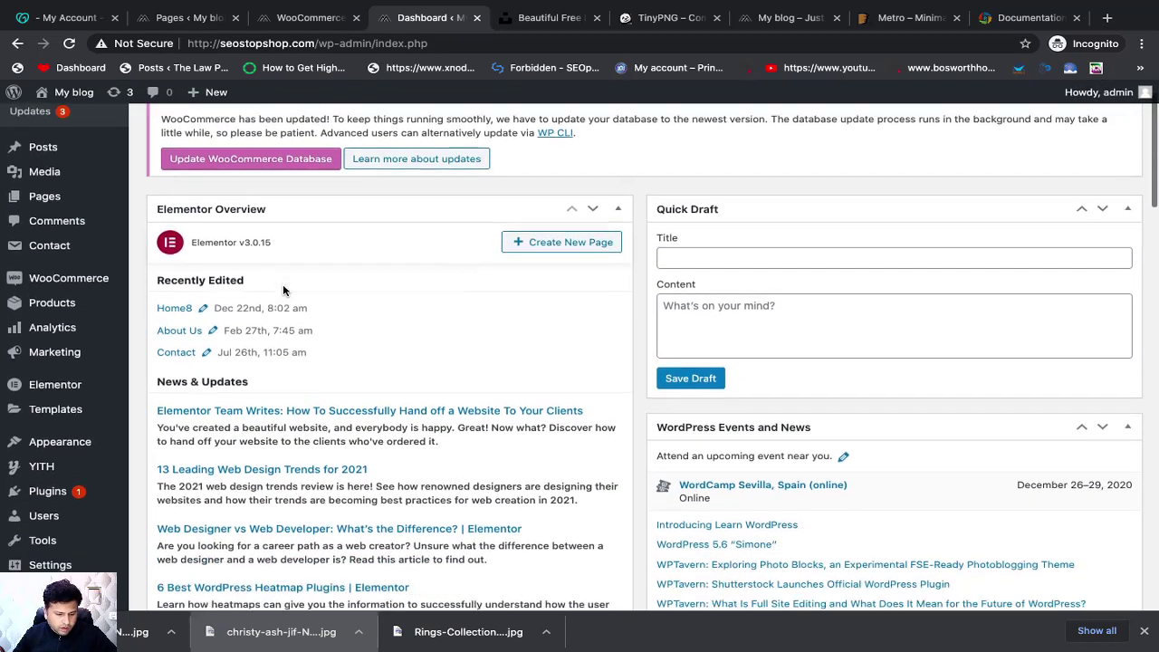
mouse_move(60, 289)
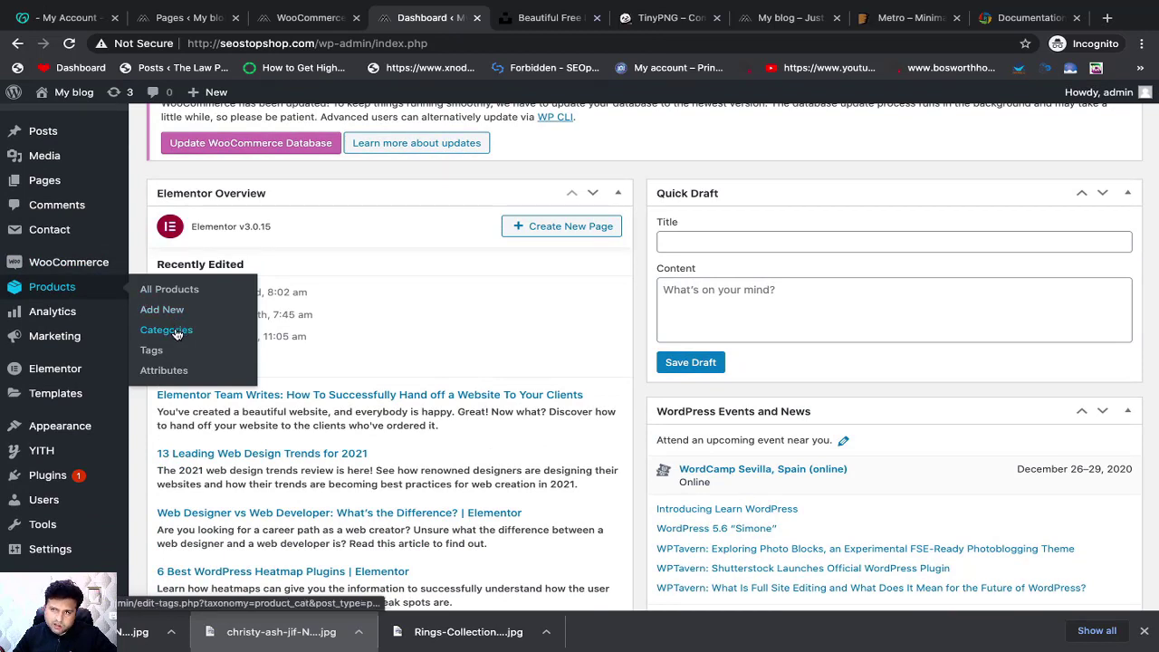
left_click(163, 291)
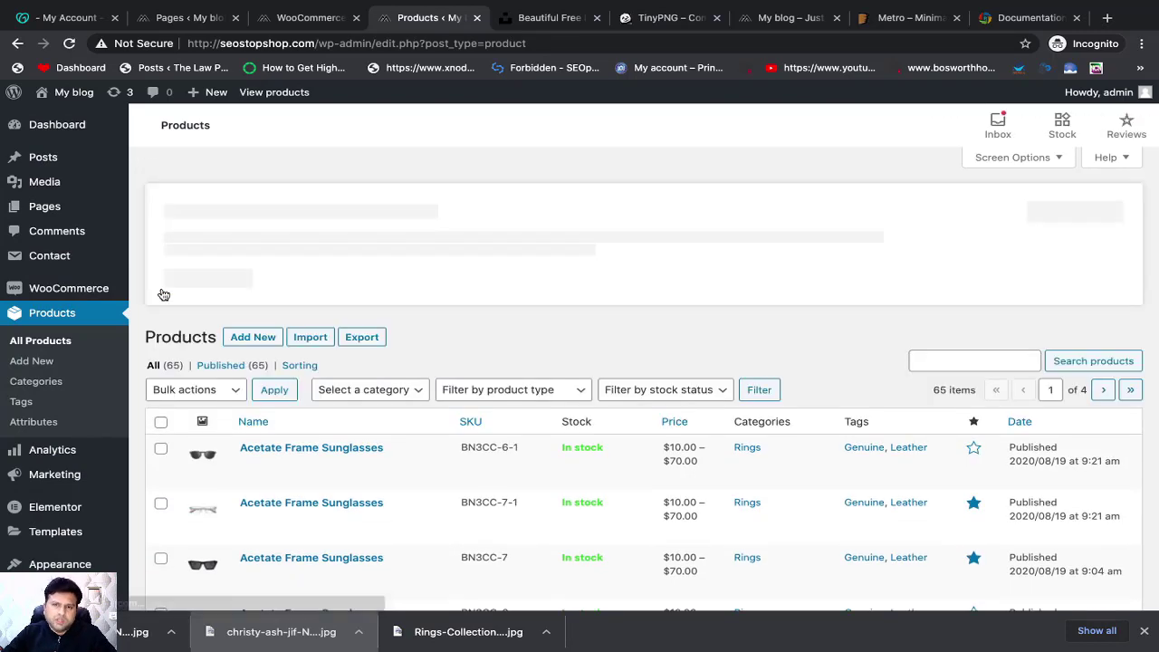
Set the product list to show 70 items per page and apply the setting
scroll(244, 376, "down", 2)
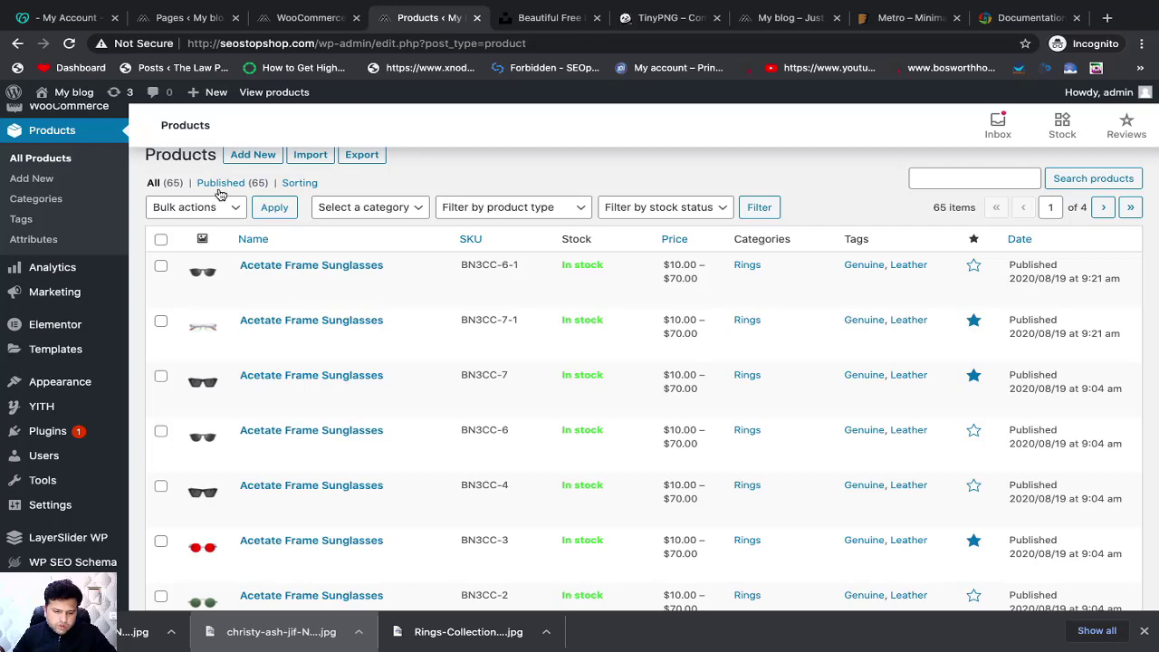
scroll(448, 243, "down", 12)
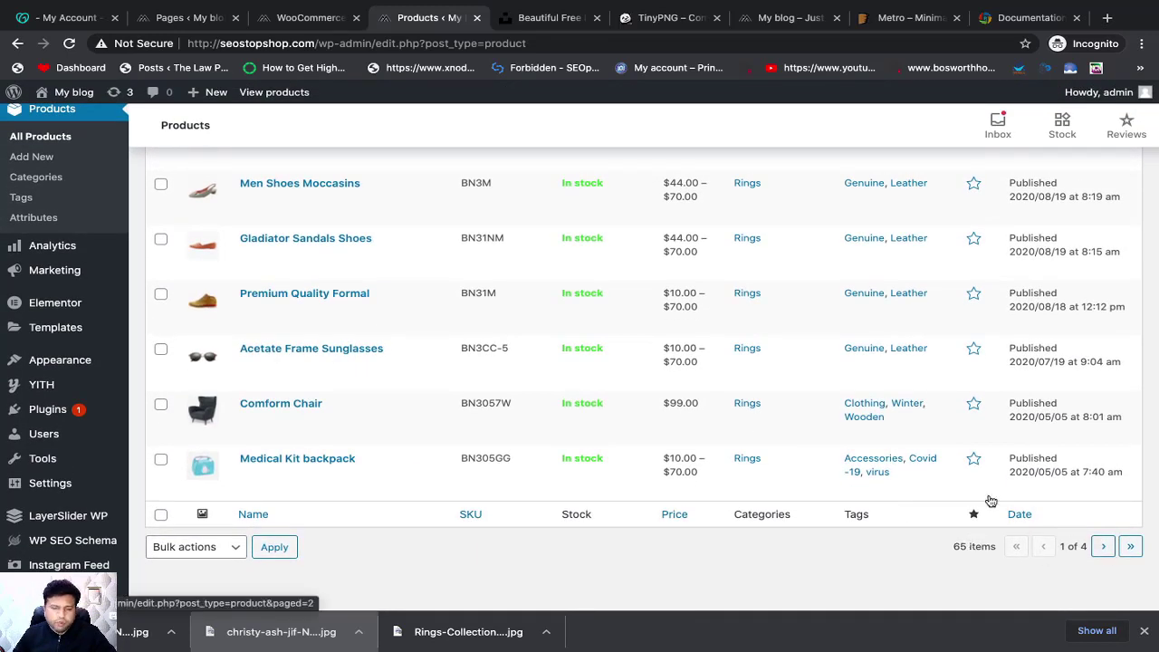
scroll(991, 502, "up", 12)
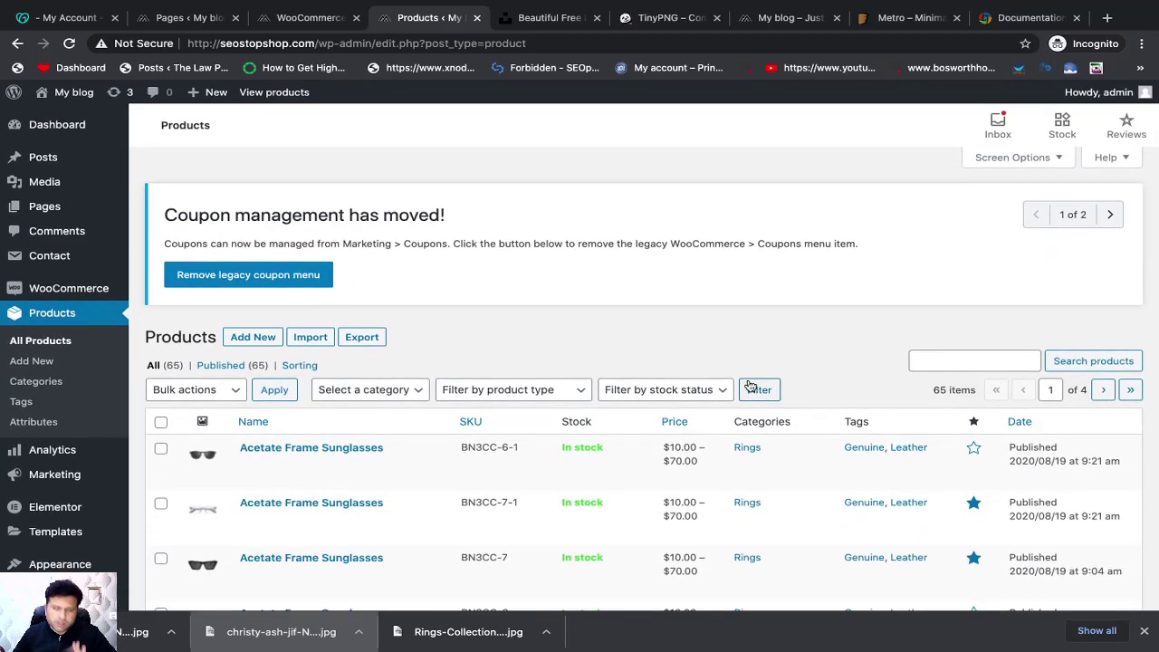
left_click(1014, 163)
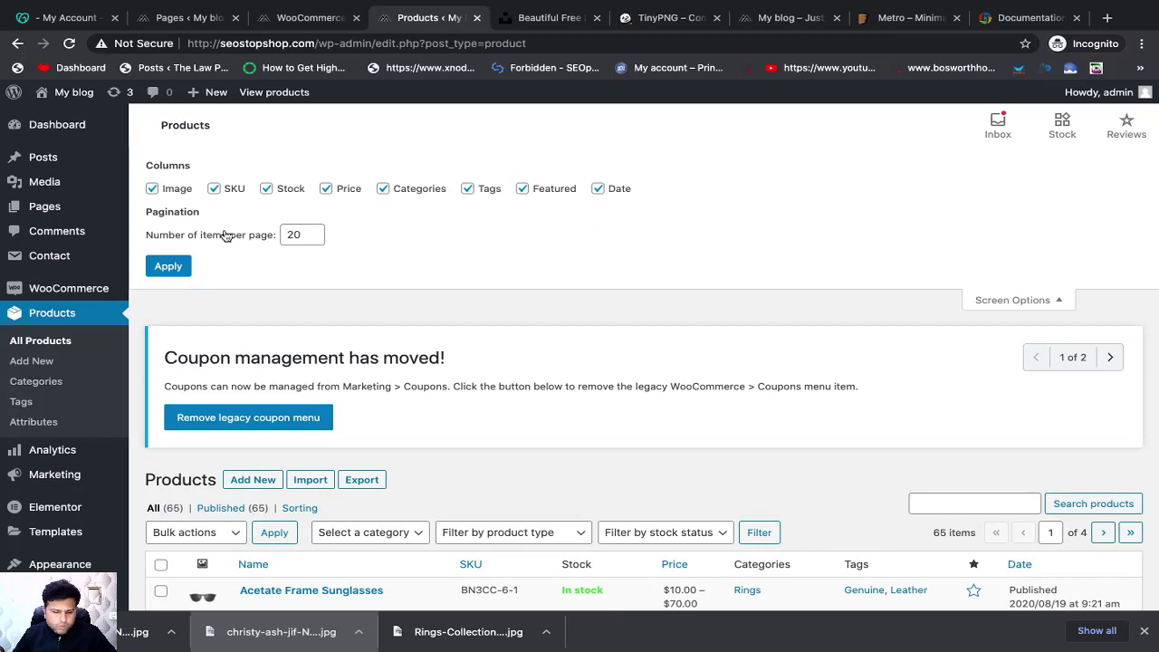
double_click(294, 234)
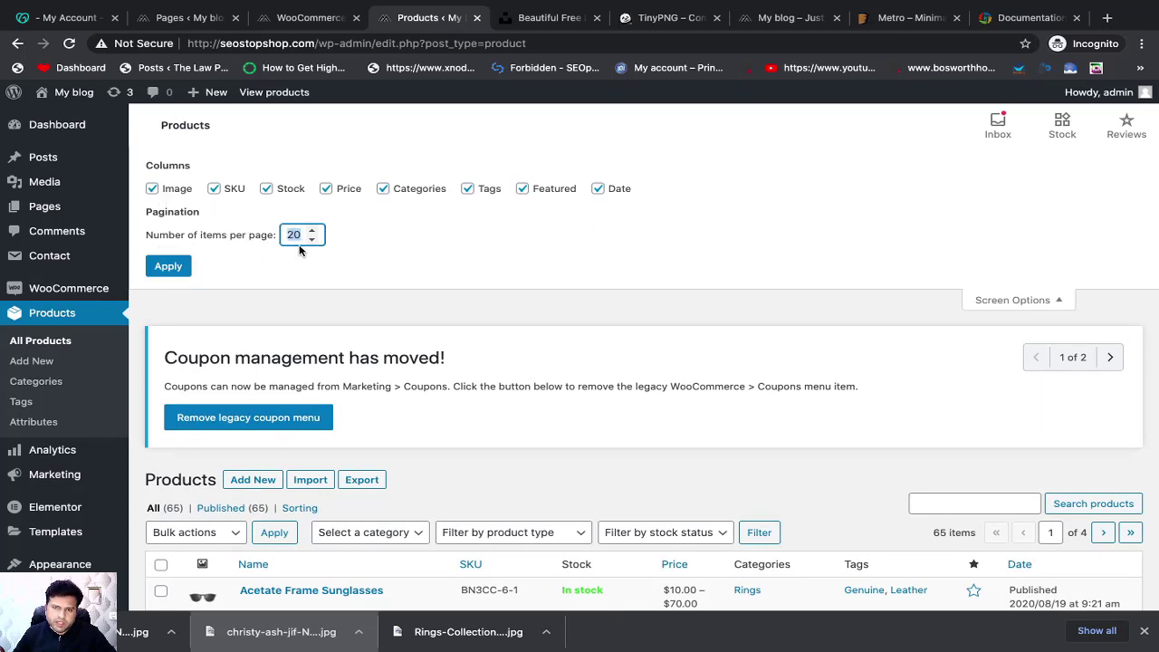
type("6")
key("BackSpace")
type("70")
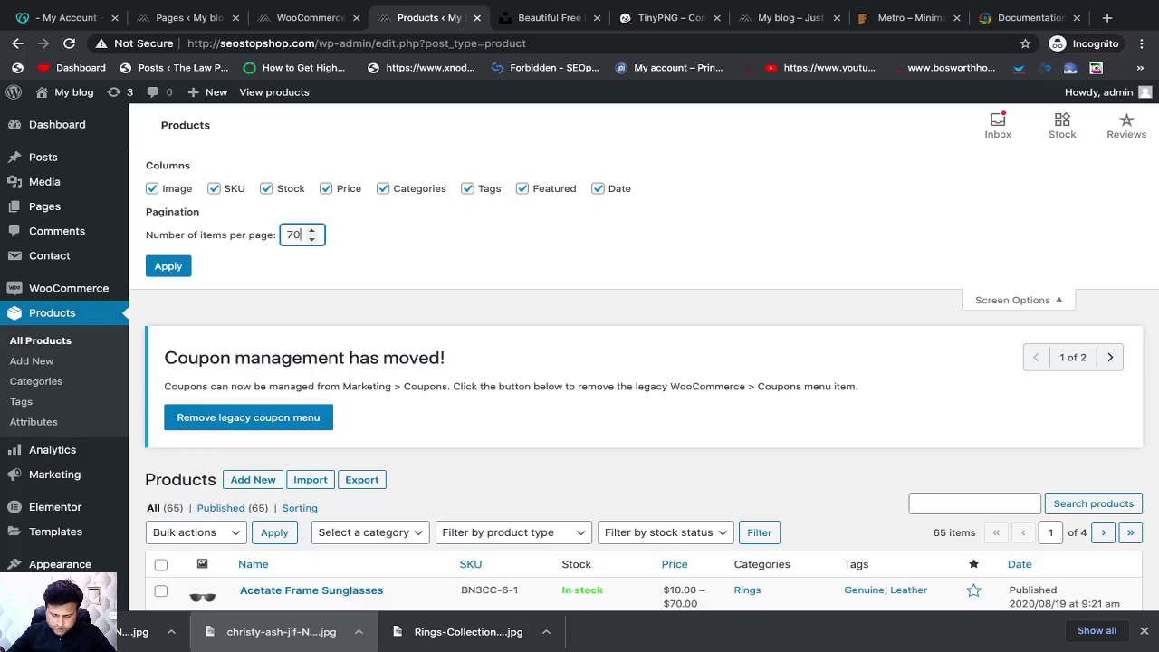
left_click(169, 266)
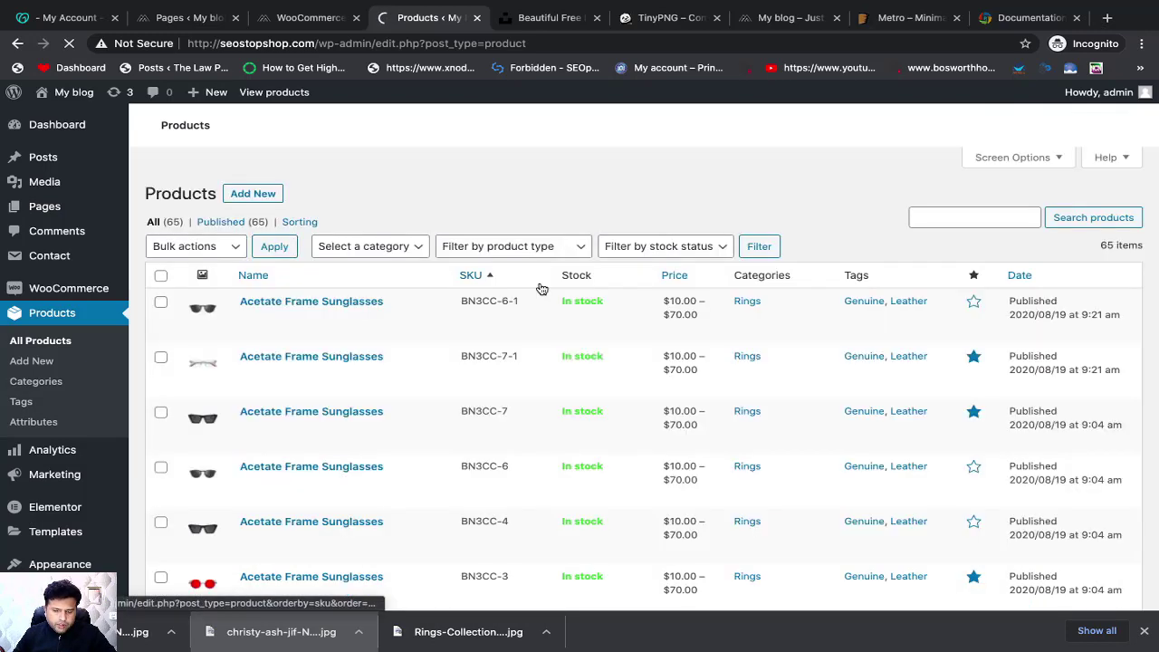
Select all products in the list and move them to the trash in bulk
scroll(308, 301, "down", 15)
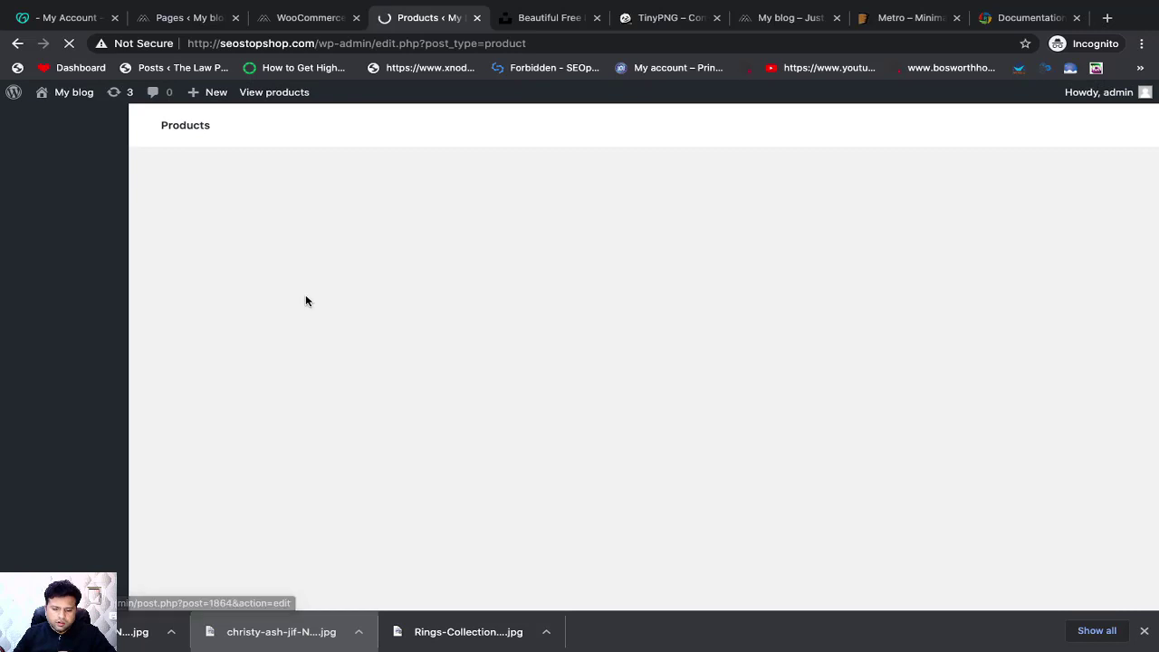
scroll(306, 301, "up", 10)
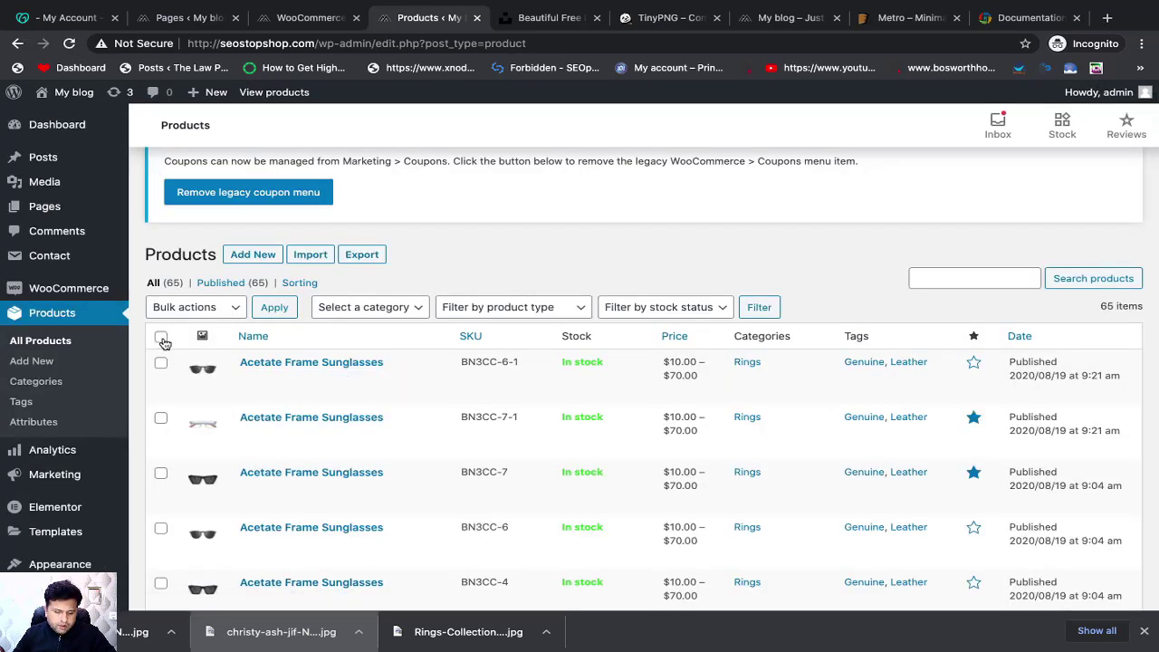
left_click(160, 336)
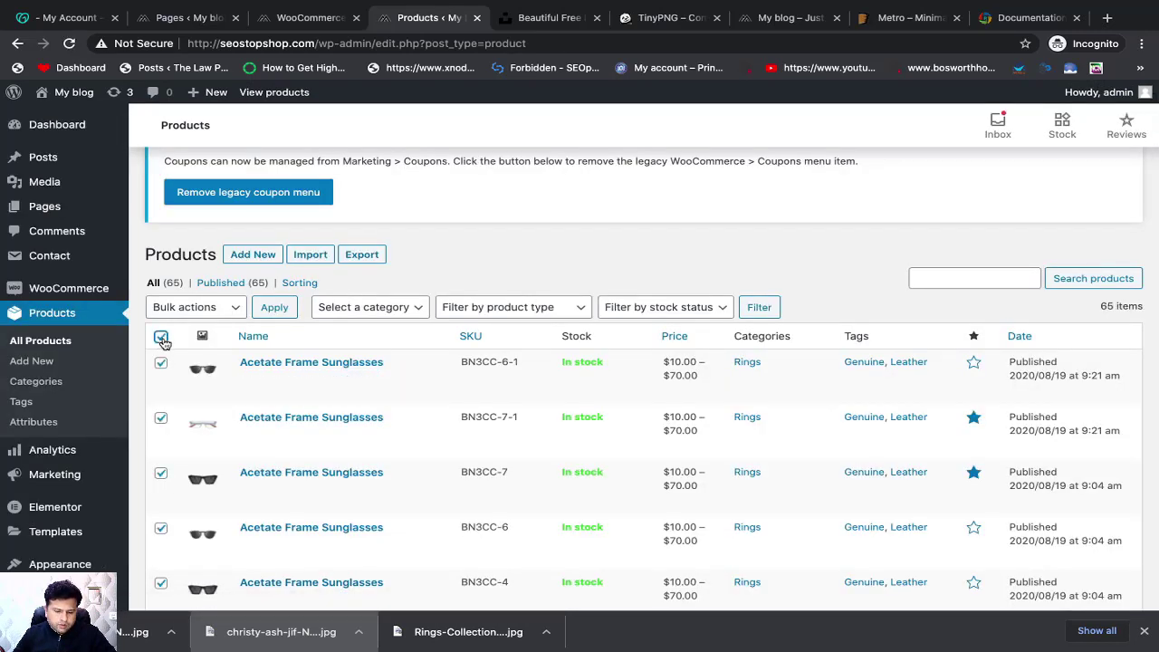
left_click(207, 309)
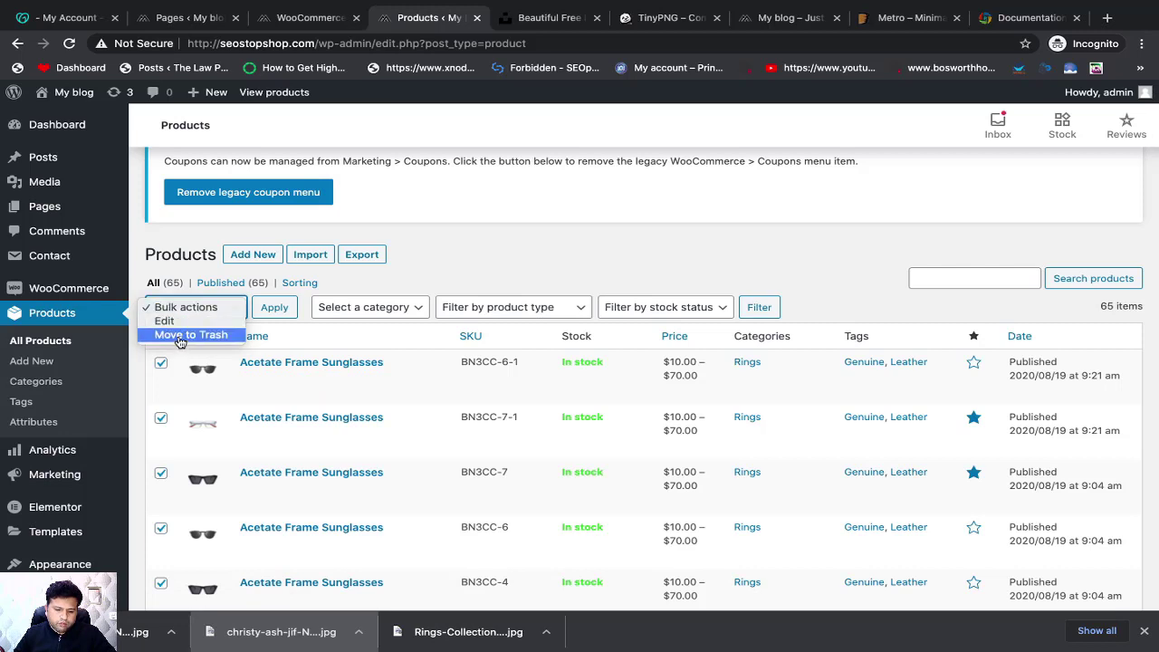
left_click(181, 332)
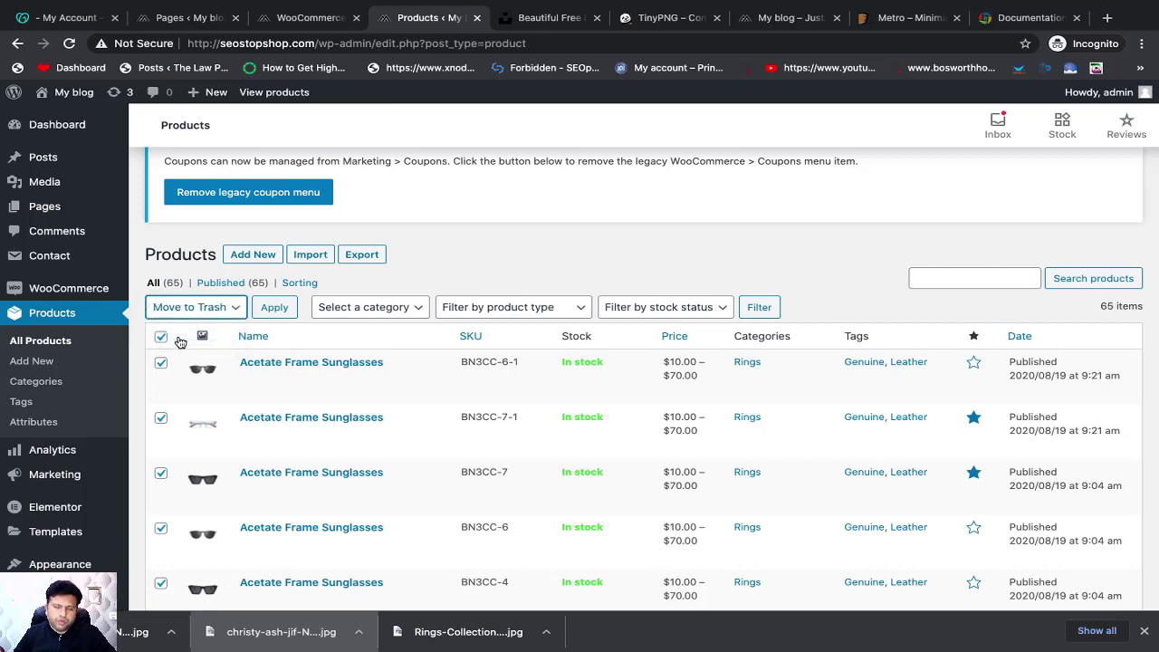
left_click(272, 313)
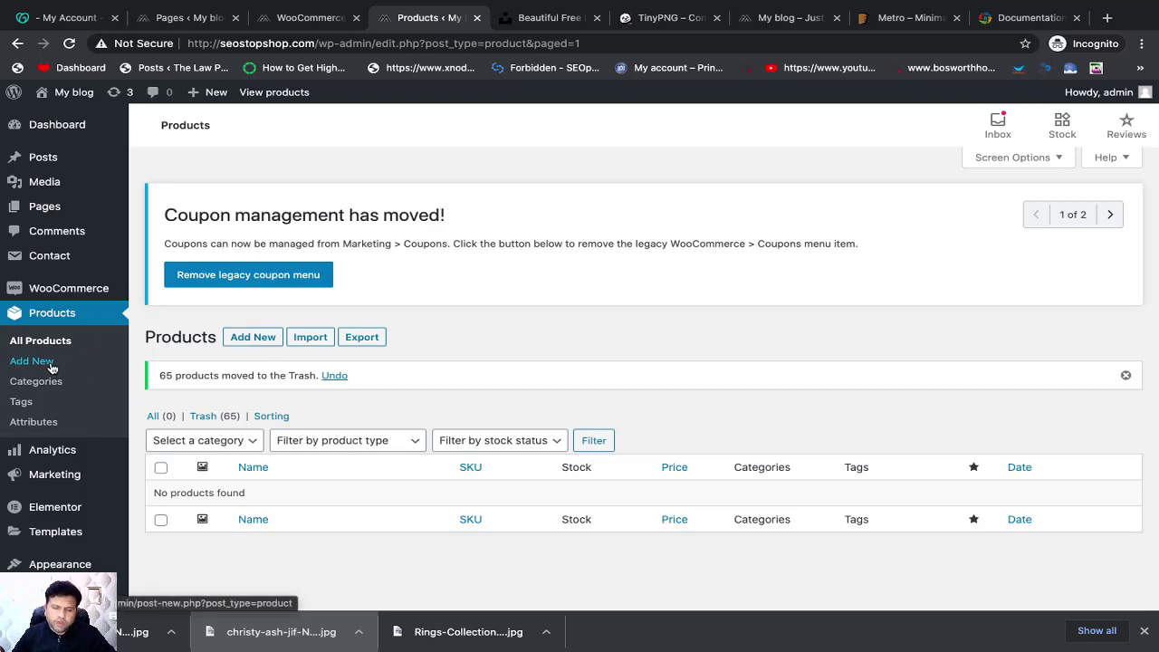
Start a new product and name it "Elegant Stone Ring"
left_click(237, 341)
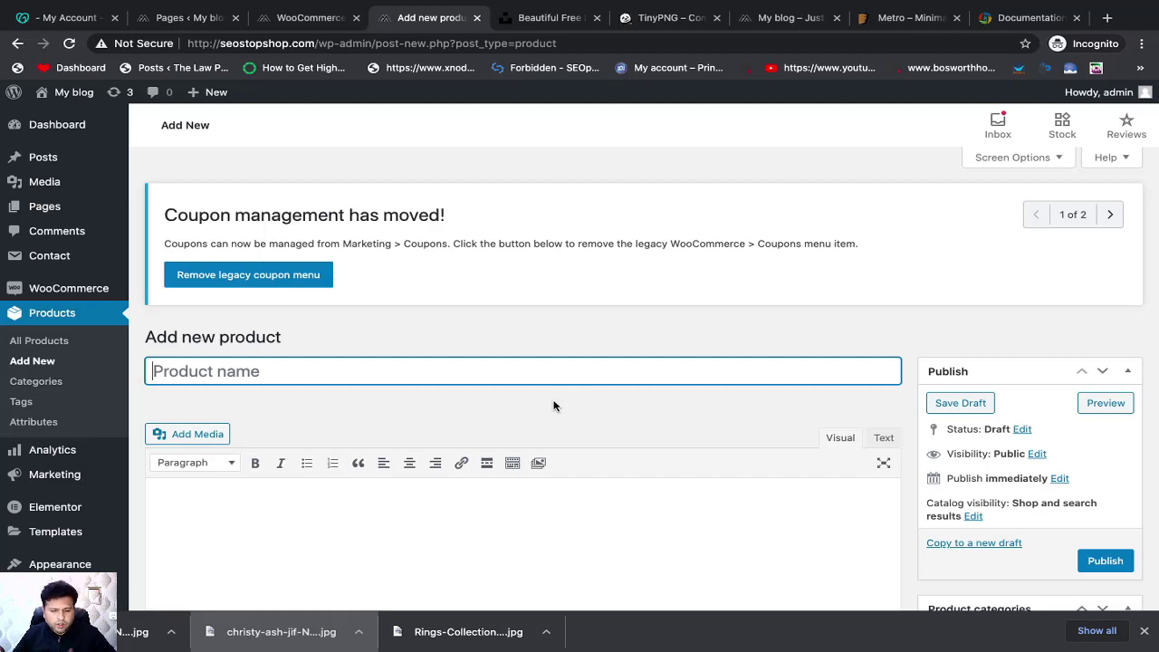
scroll(625, 332, "down", 3)
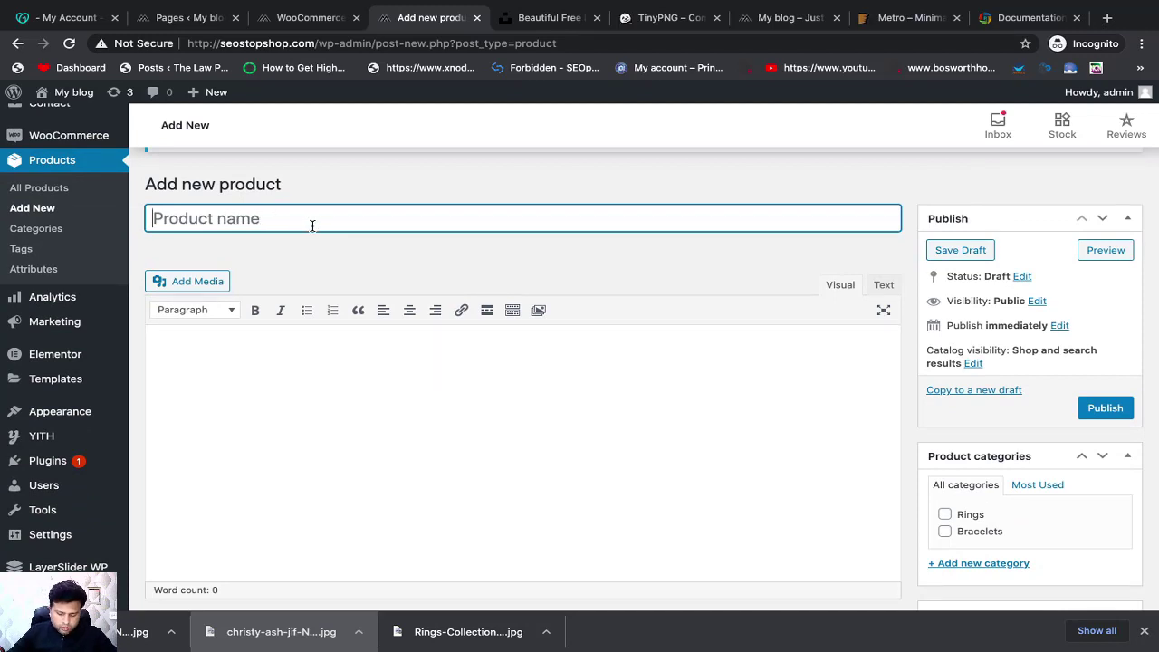
type("Elegant ")
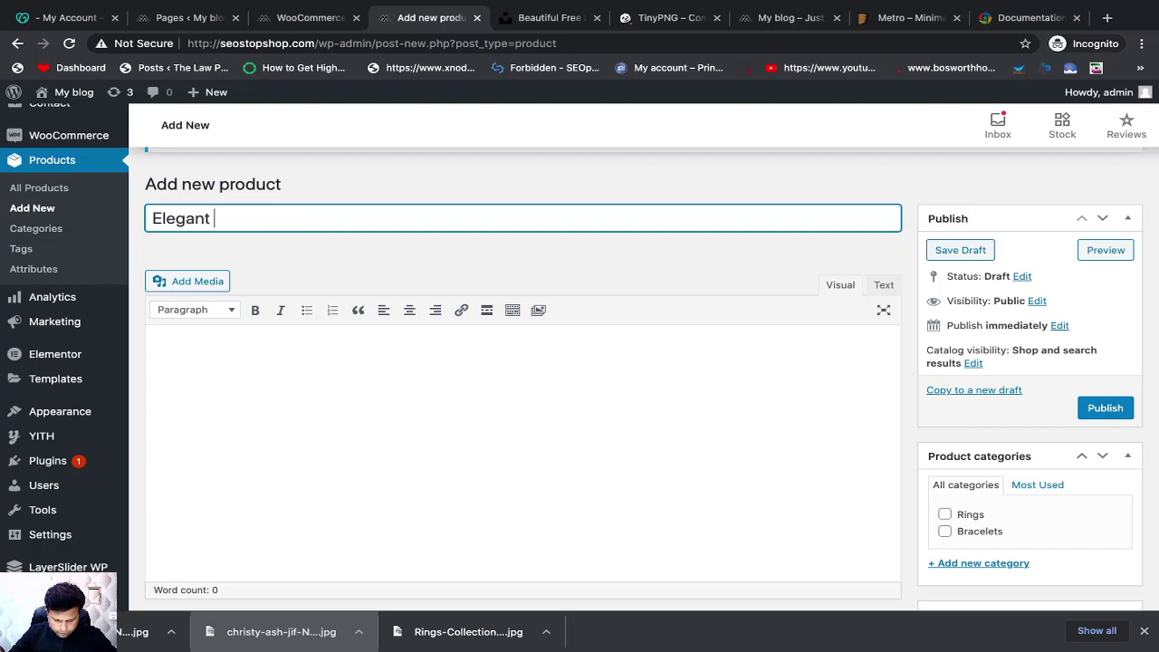
type("Stone ")
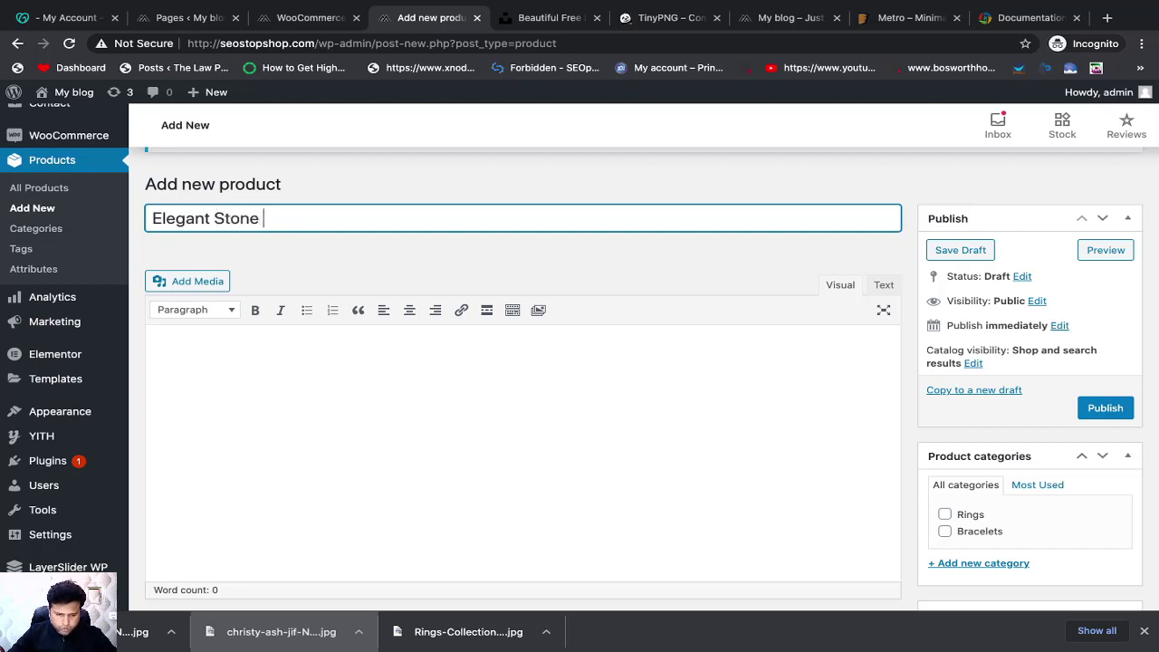
type("I")
key("BackSpace")
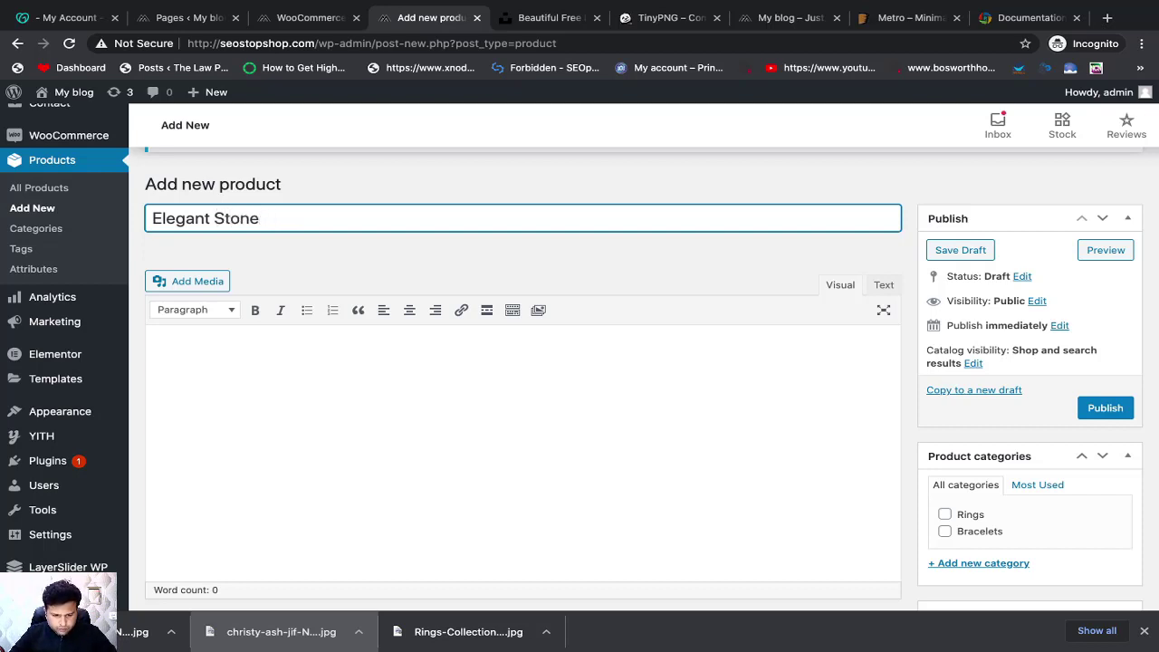
type("Ring")
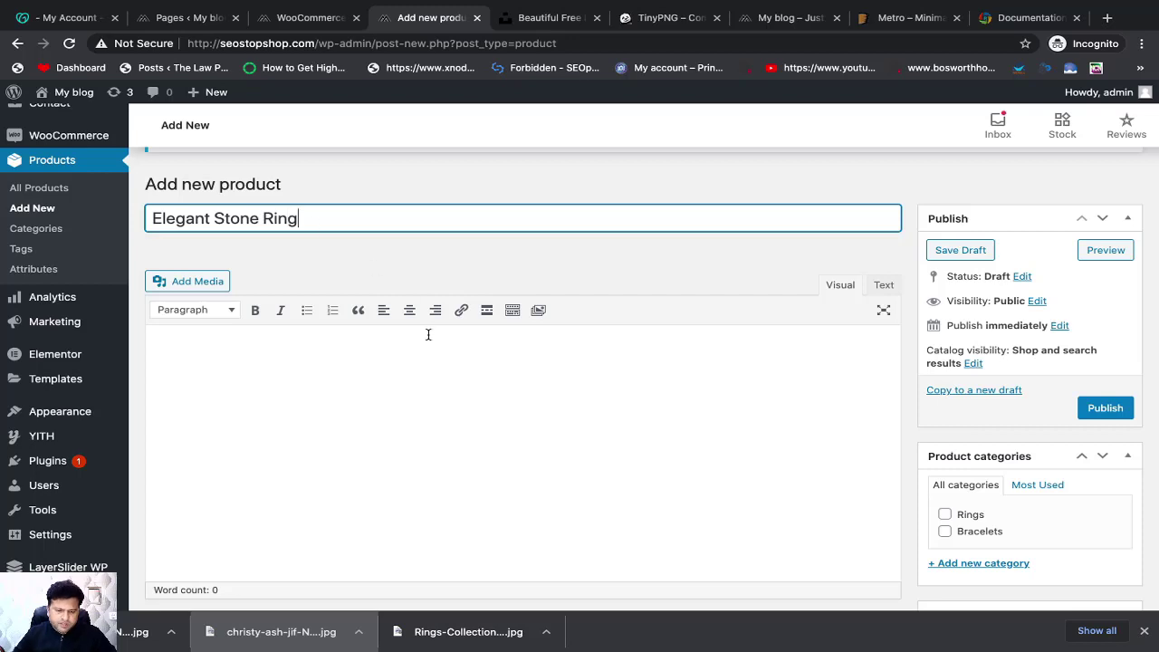
left_click(453, 402)
scroll(520, 408, "down", 1)
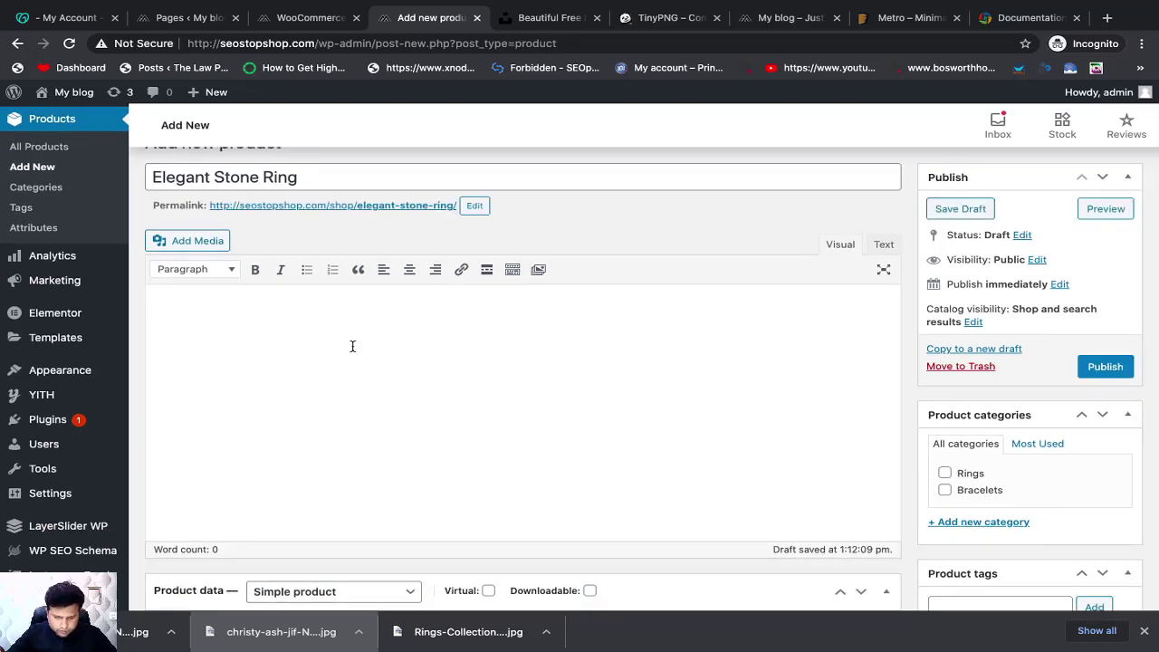
Copy the product name into the main description and complete it as "Elegant Stone Ring for ring lovers."
triple_click(296, 177)
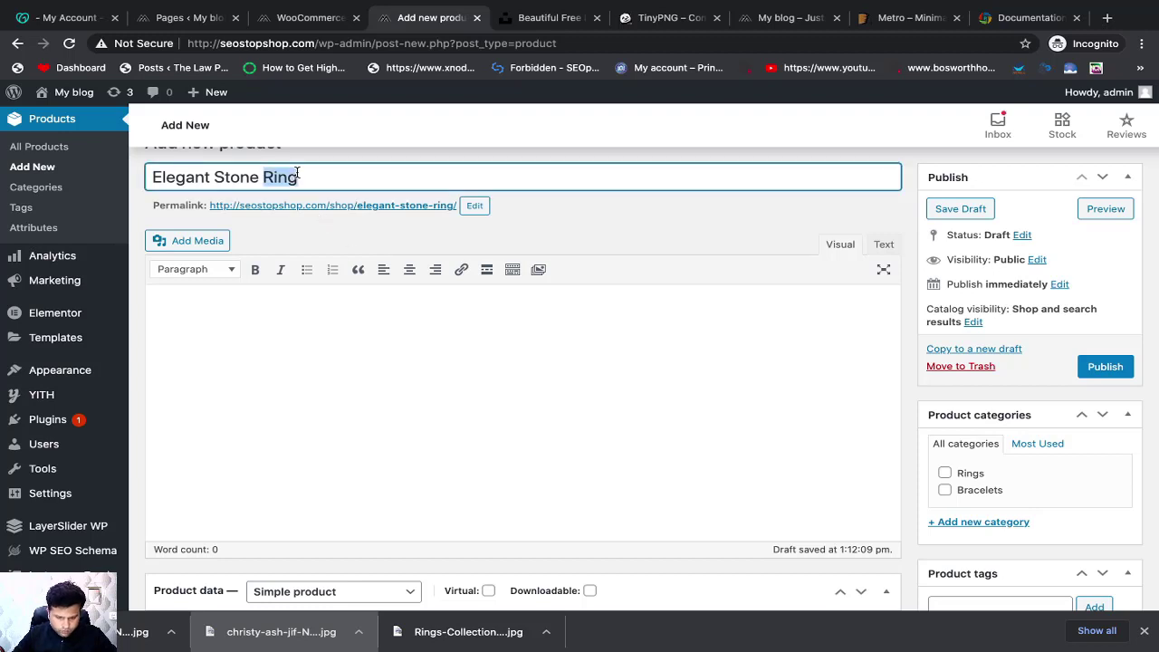
key("ctrl+c")
left_click(300, 334)
key("ctrl+v")
type("for ")
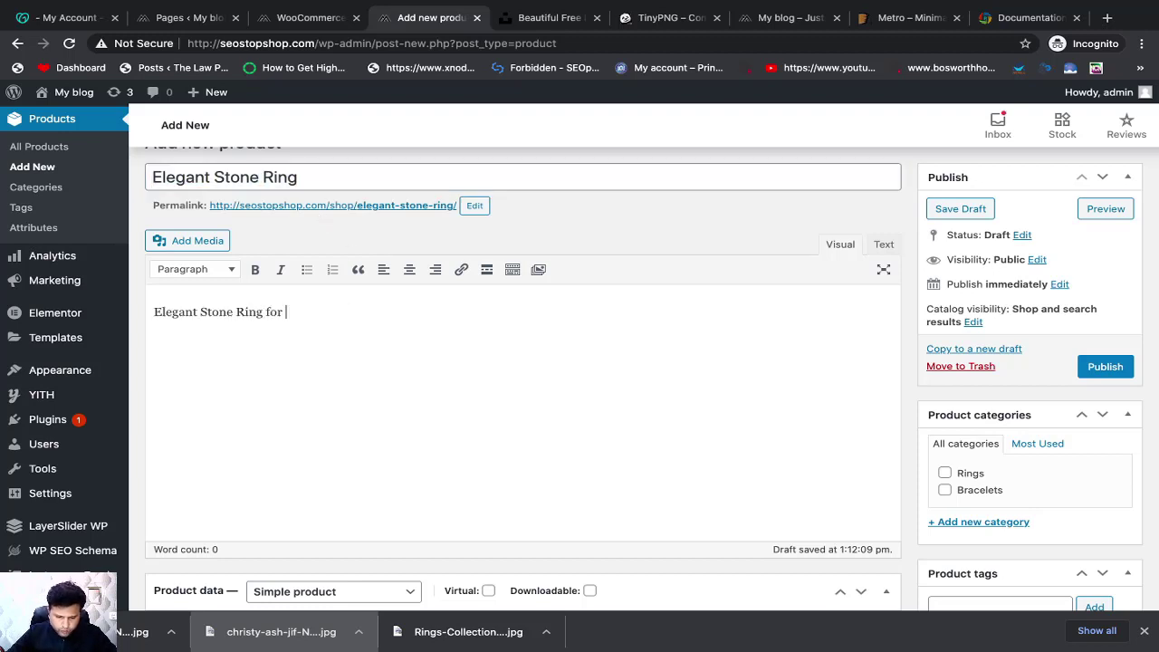
type("ring")
key("BackSpace")
key("BackSpace")
key("BackSpace")
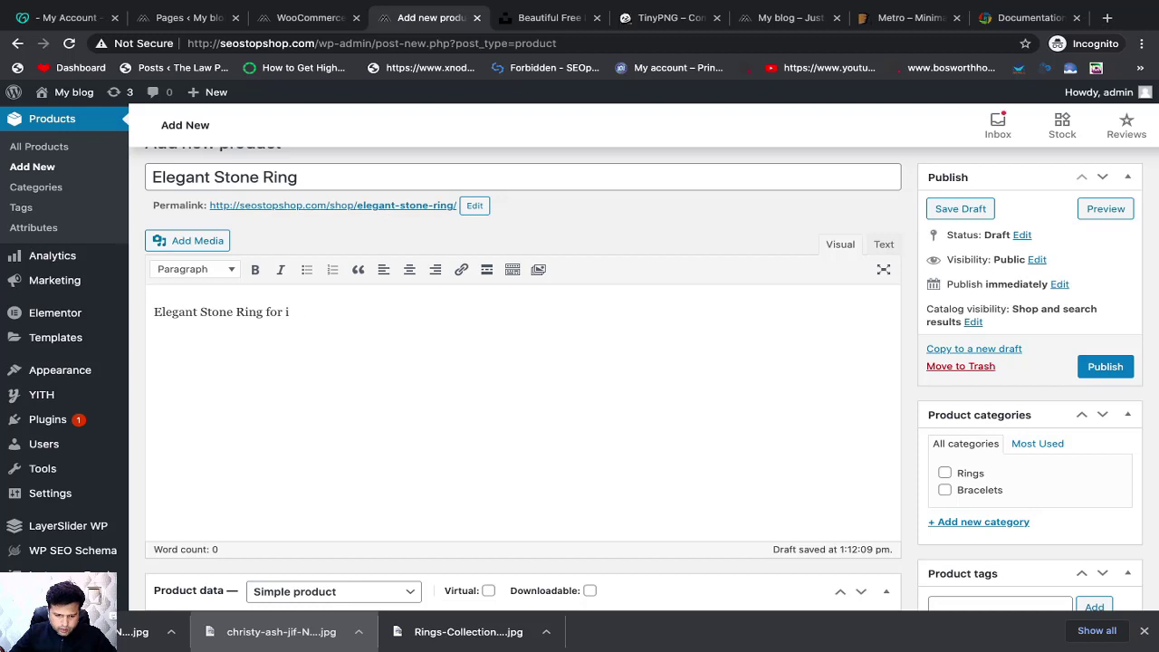
type("ring loverr")
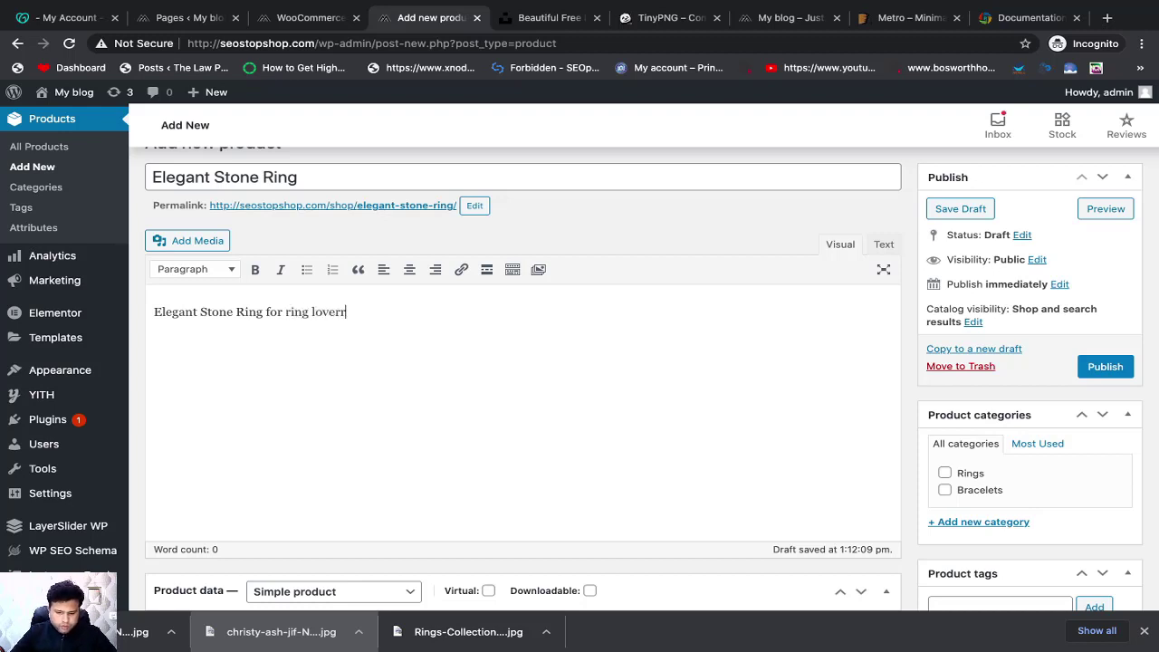
key("BackSpace")
type("s.")
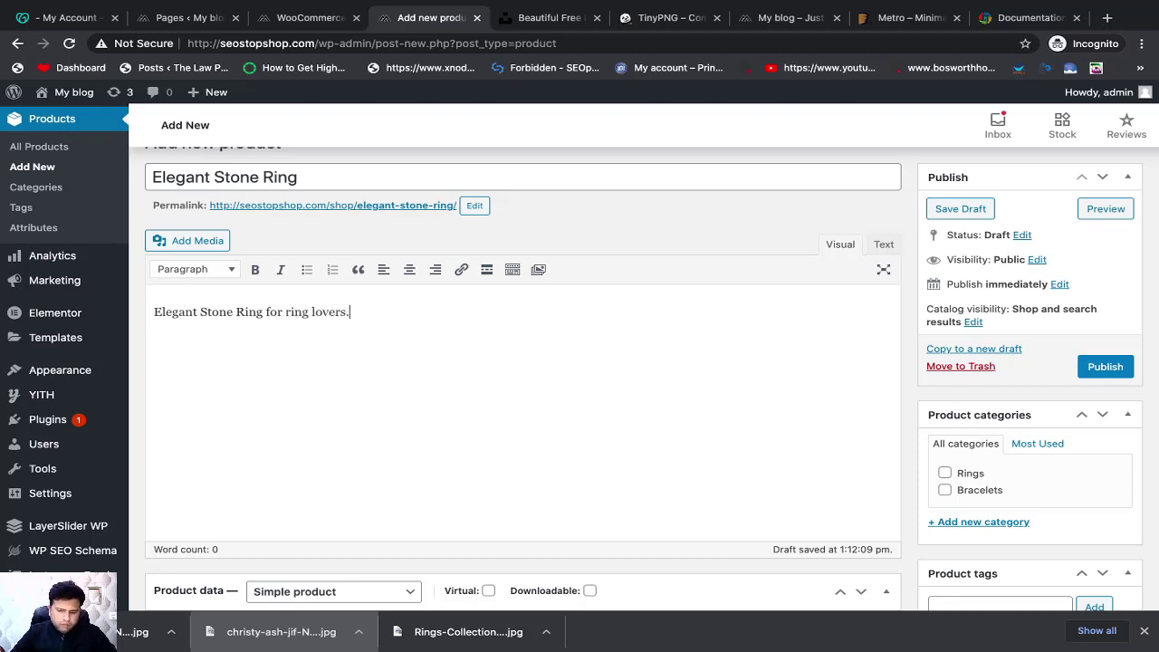
Assign the new product to the Rings category
scroll(605, 422, "down", 1)
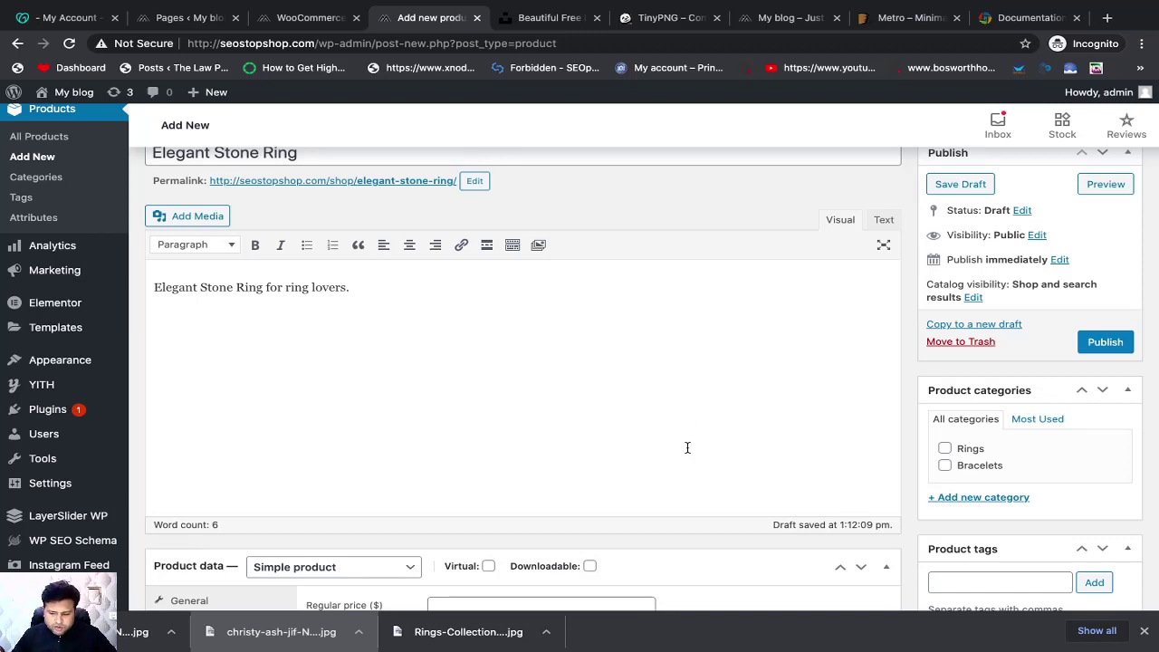
scroll(687, 447, "down", 1)
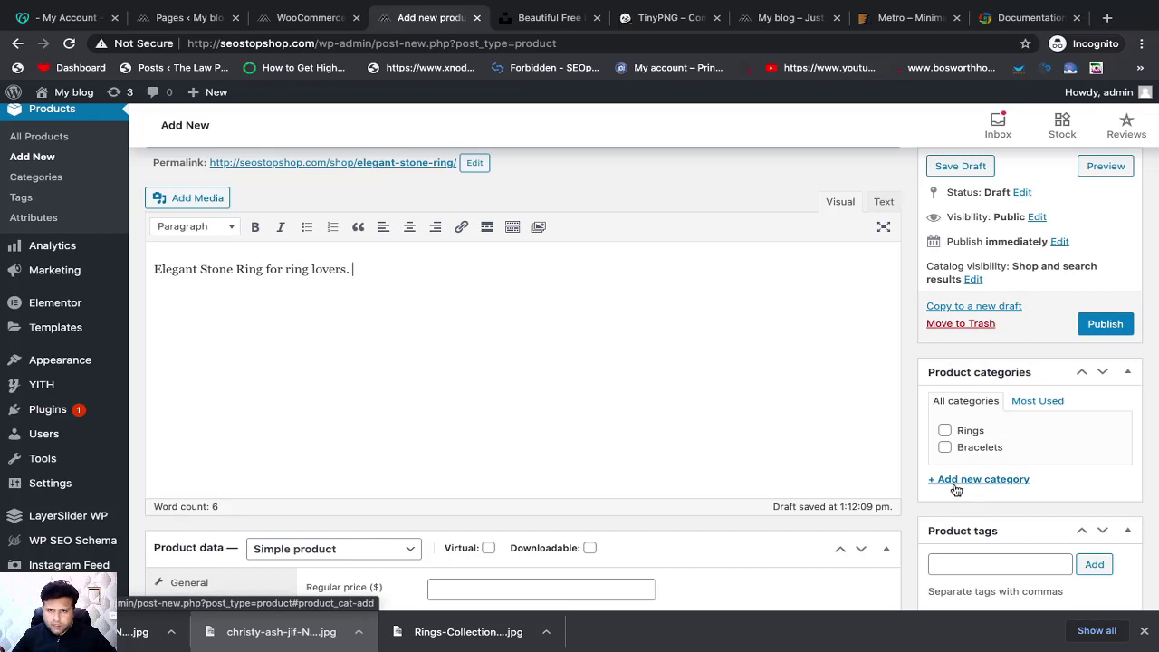
left_click(945, 431)
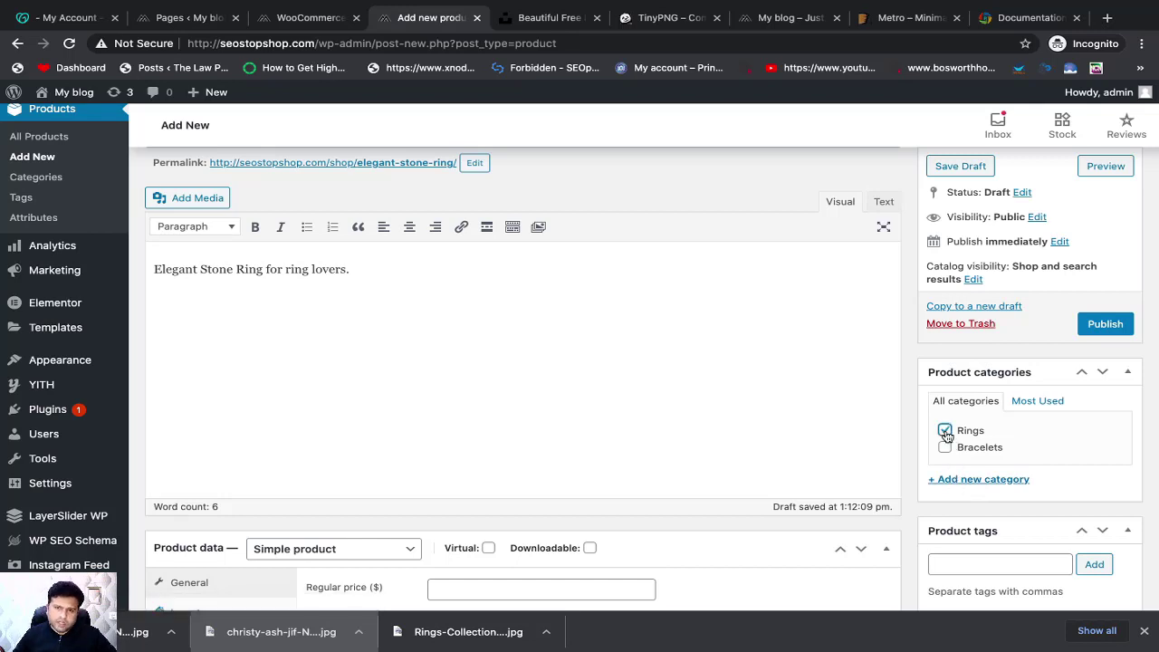
scroll(745, 395, "down", 3)
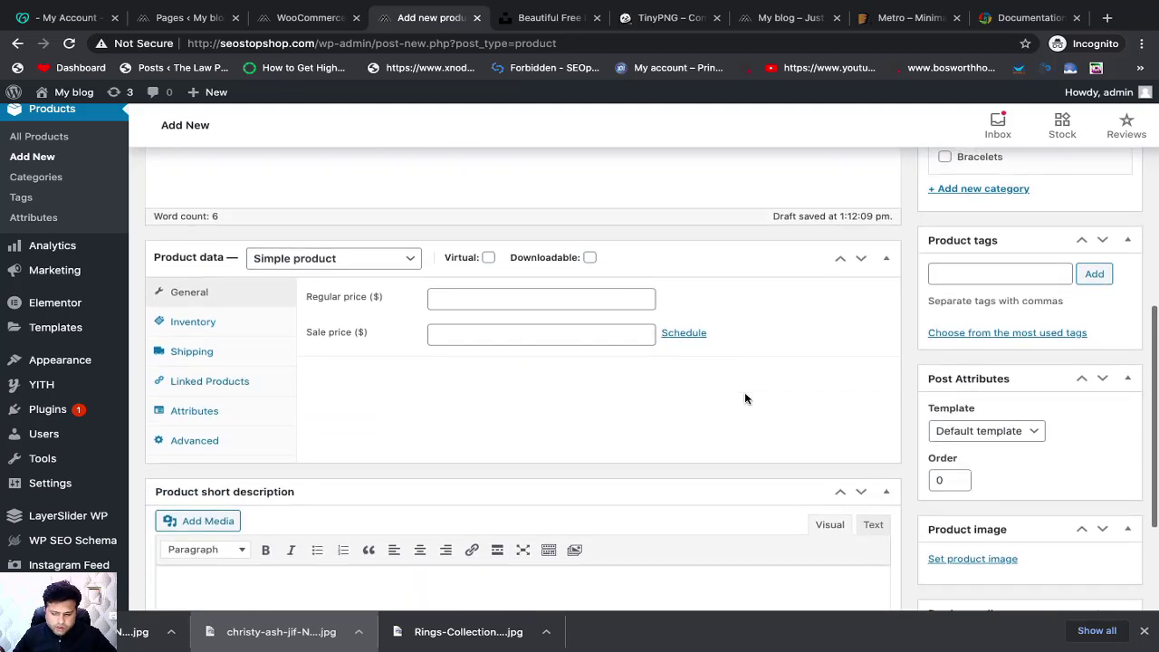
scroll(745, 396, "down", 1)
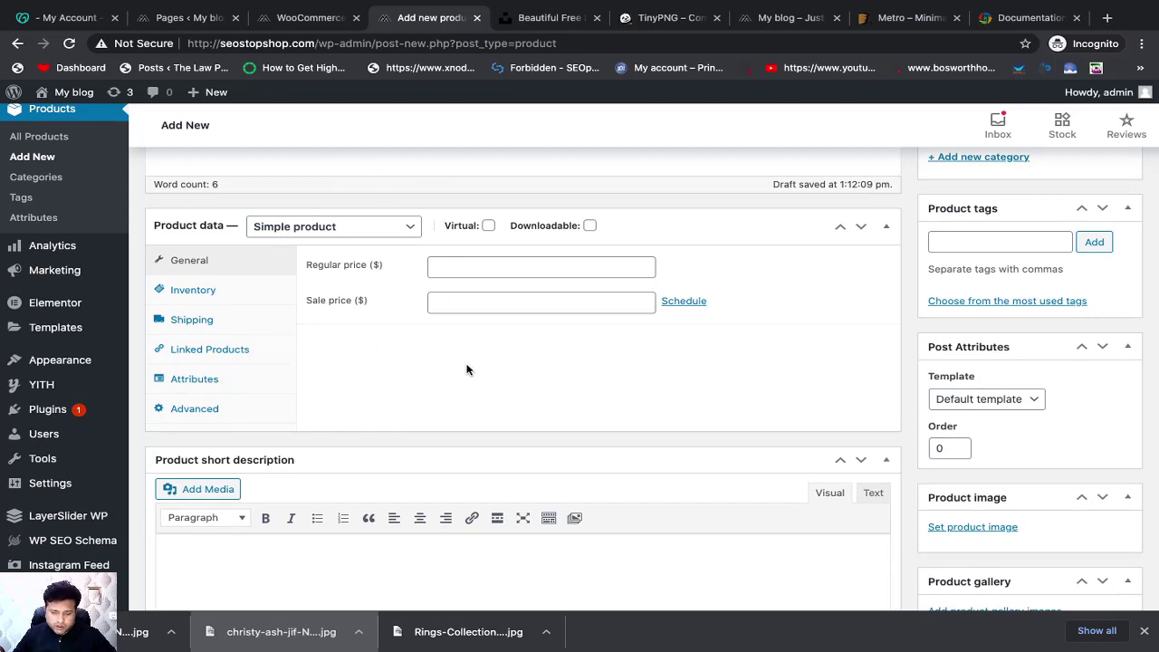
scroll(467, 368, "down", 2)
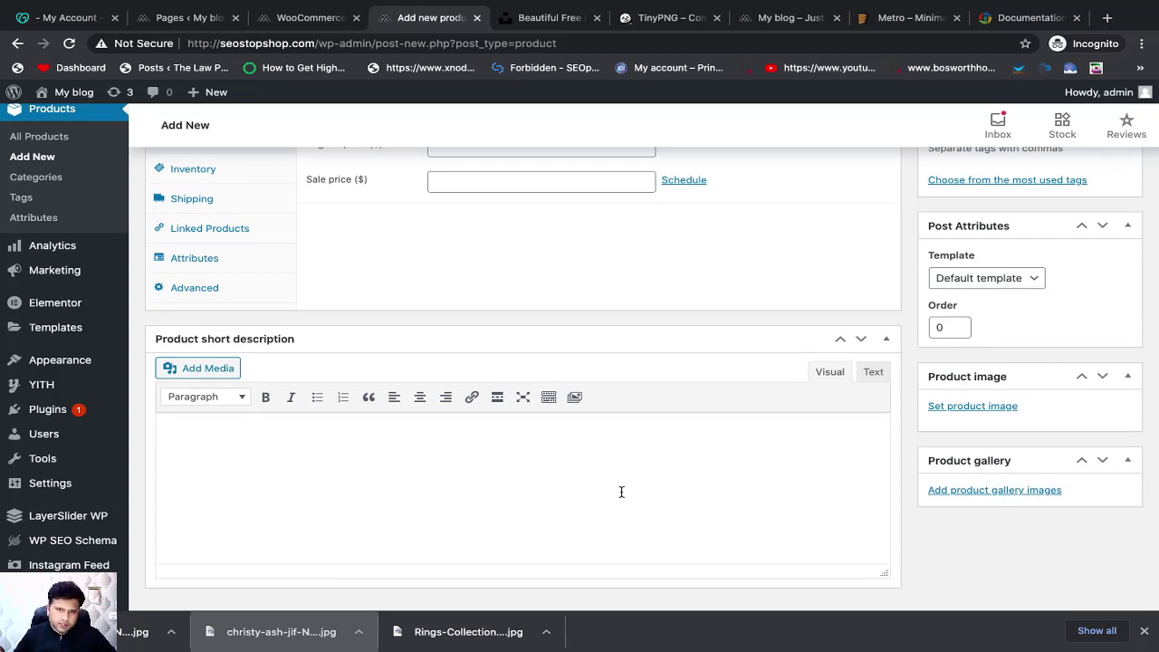
scroll(621, 489, "up", 3)
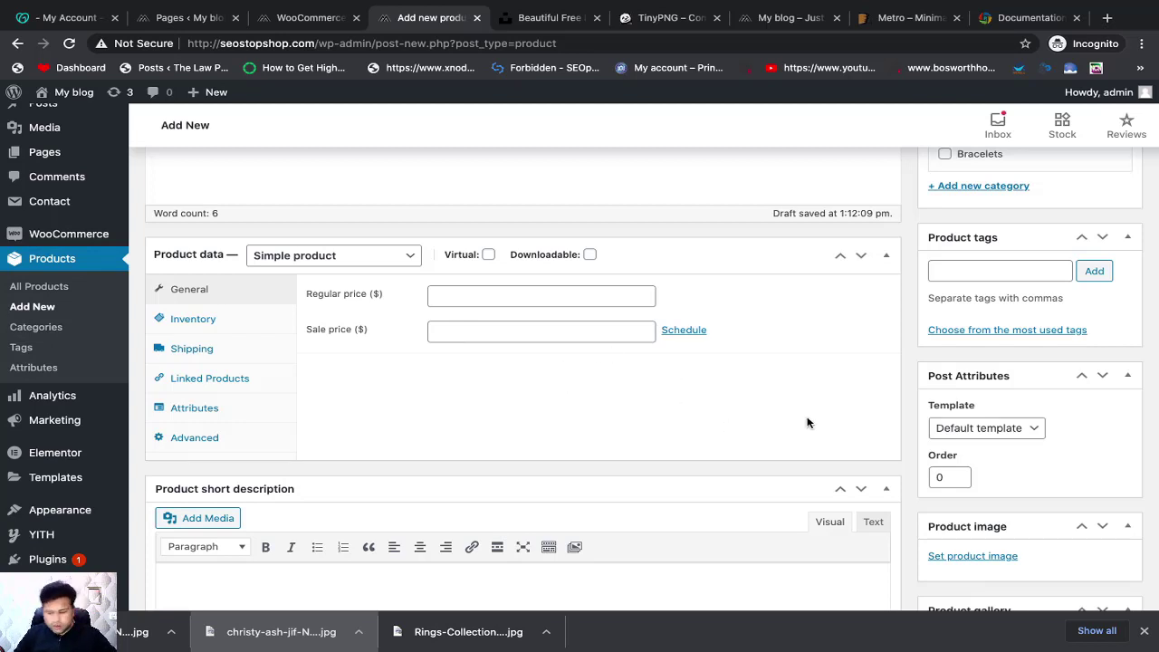
scroll(807, 423, "down", 1)
scroll(808, 423, "down", 2)
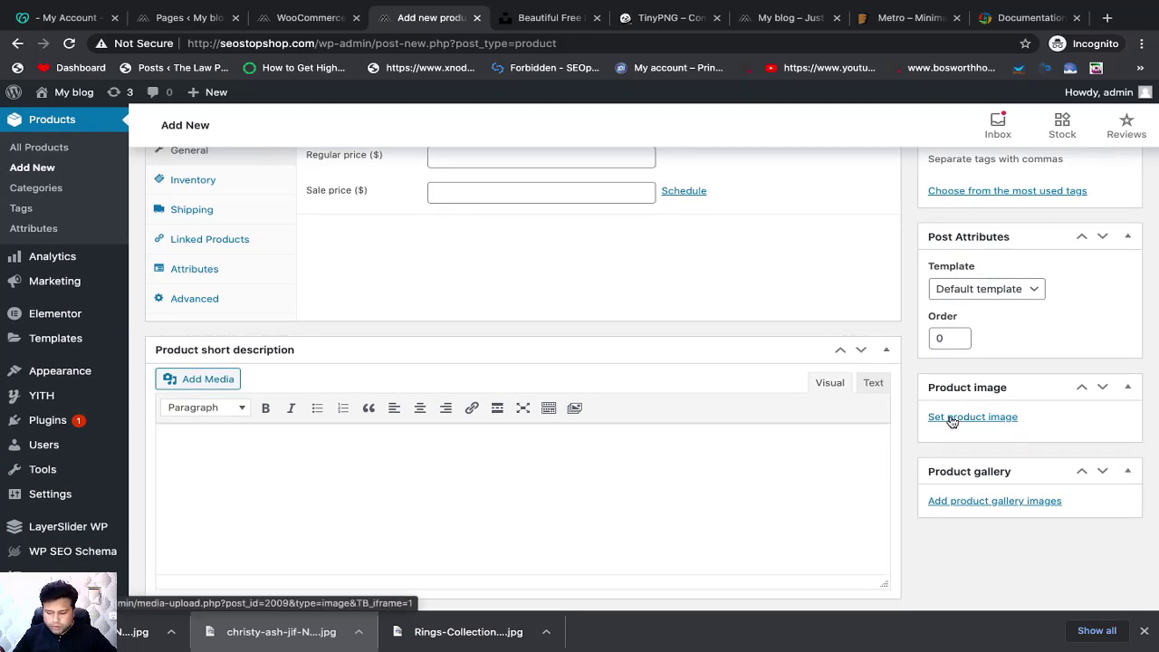
Copy "Stone Ring" from the product name and search Unsplash for photos with it
scroll(778, 340, "up", 10)
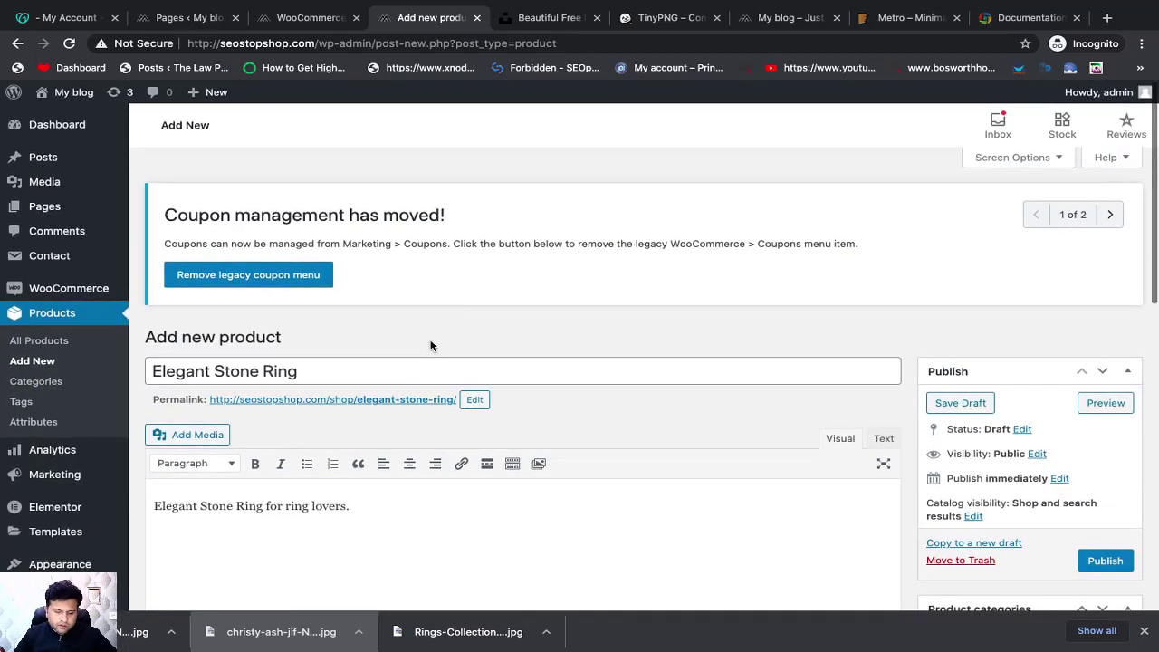
left_click_drag(216, 370, 267, 370)
key("ctrl+c")
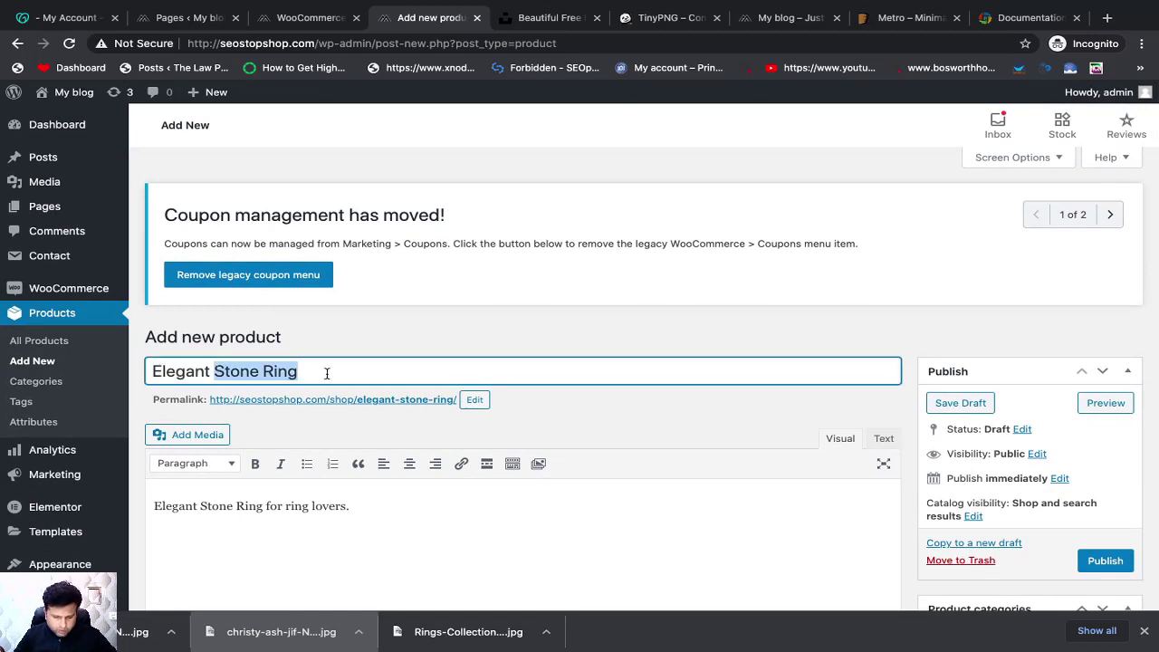
left_click(542, 20)
left_click(399, 396)
key("ctrl+v")
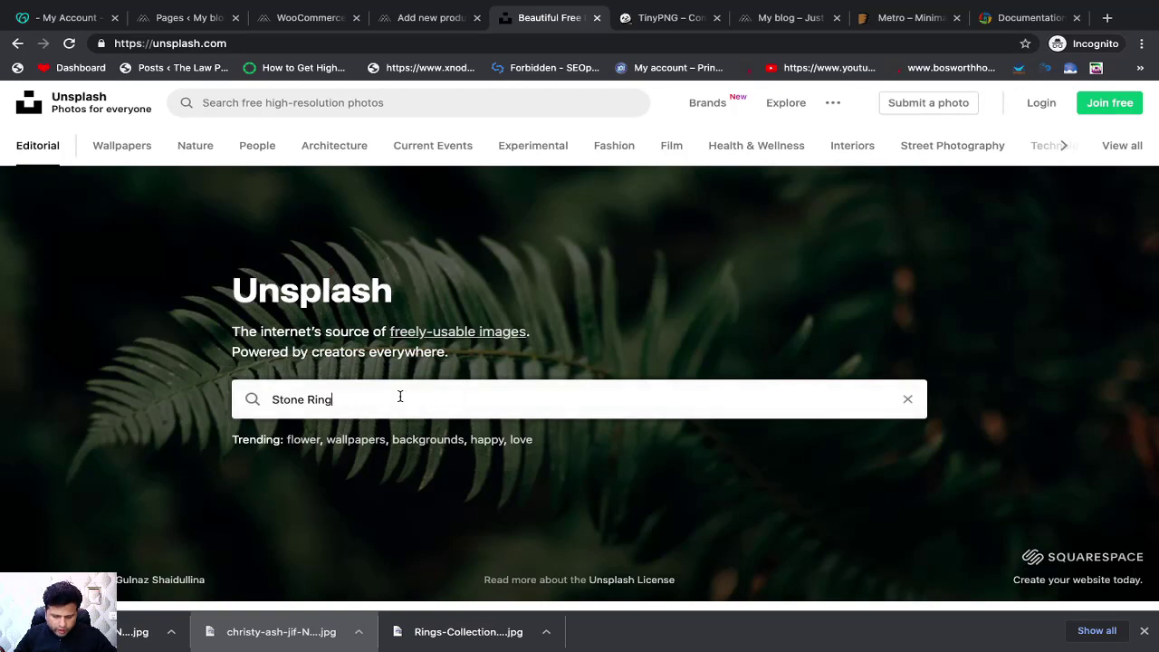
key("Return")
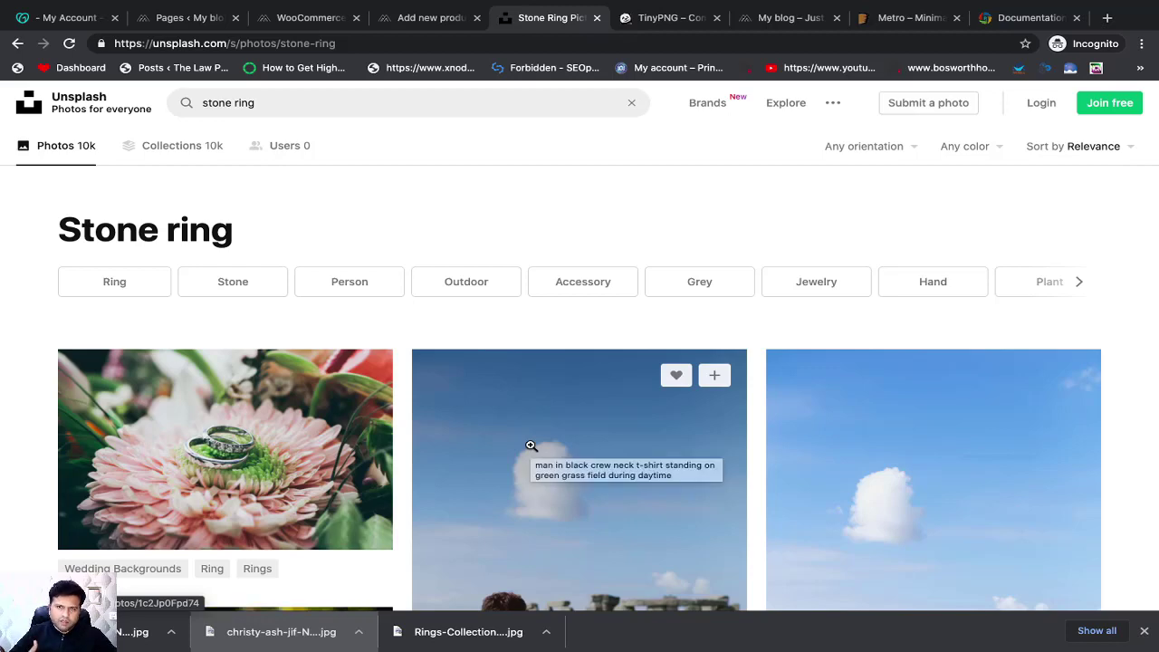
Browse the stone ring photos and download the one of stacked rings among pearls in Medium size (1920x1281)
scroll(636, 467, "down", 5)
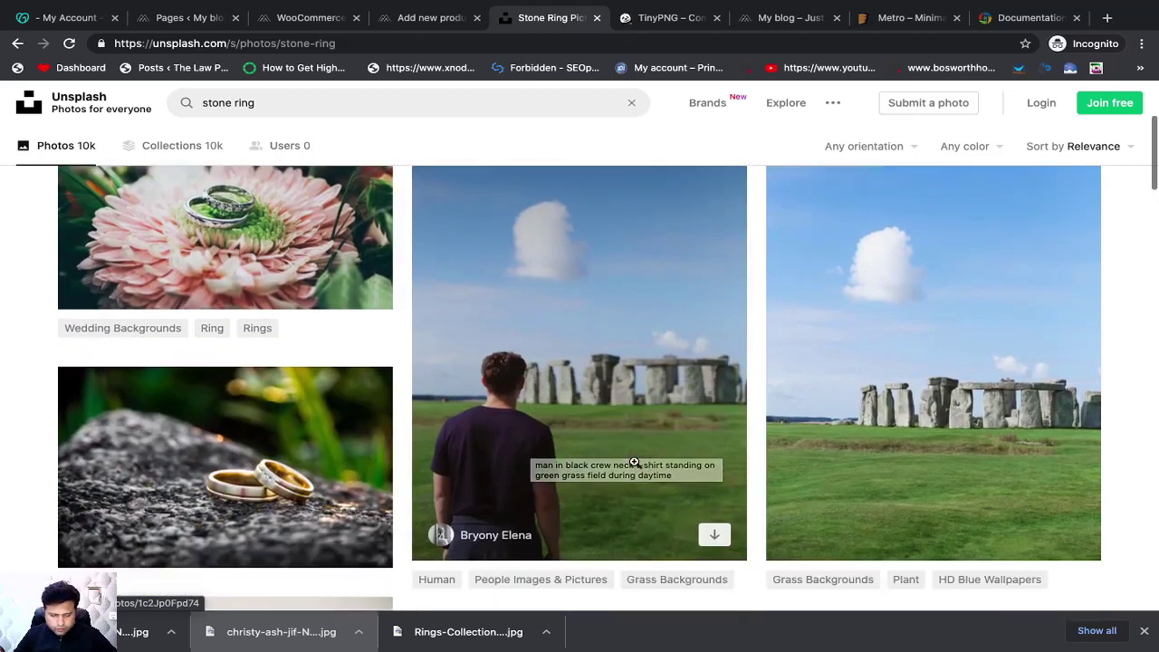
scroll(636, 467, "down", 4)
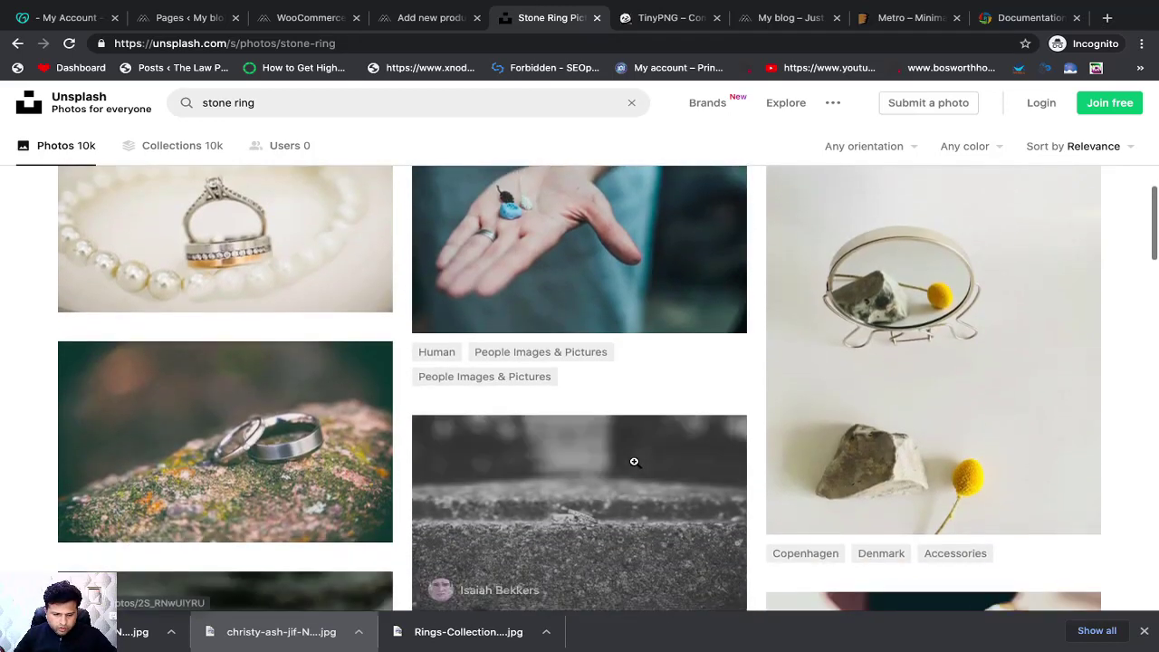
scroll(634, 462, "down", 5)
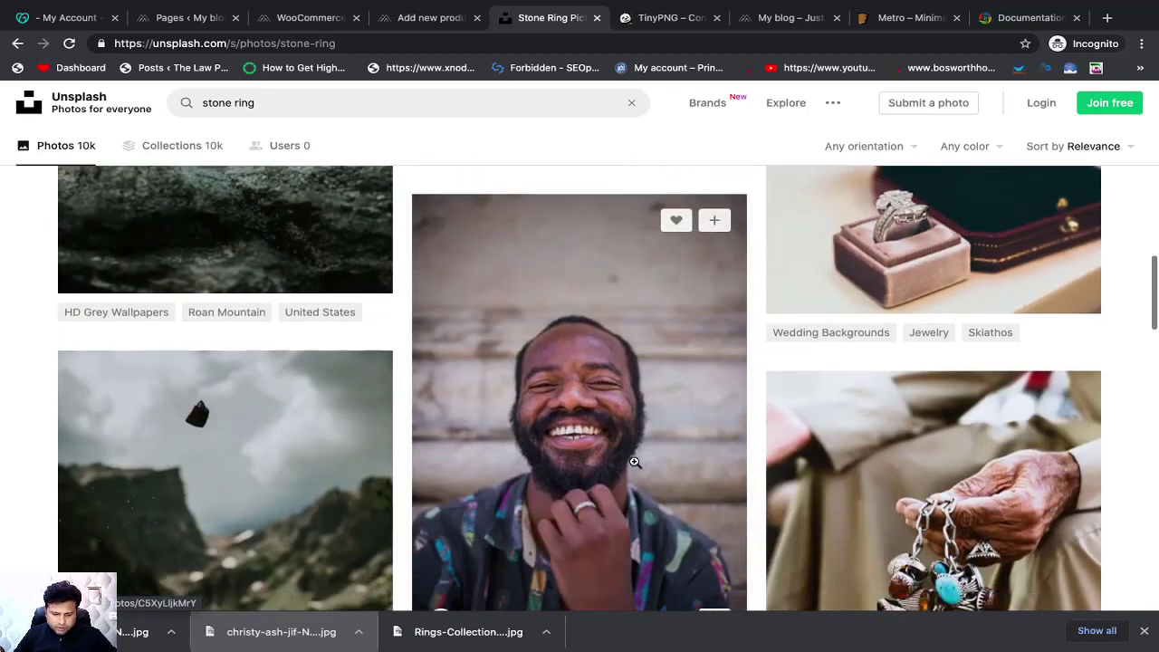
scroll(634, 462, "down", 8)
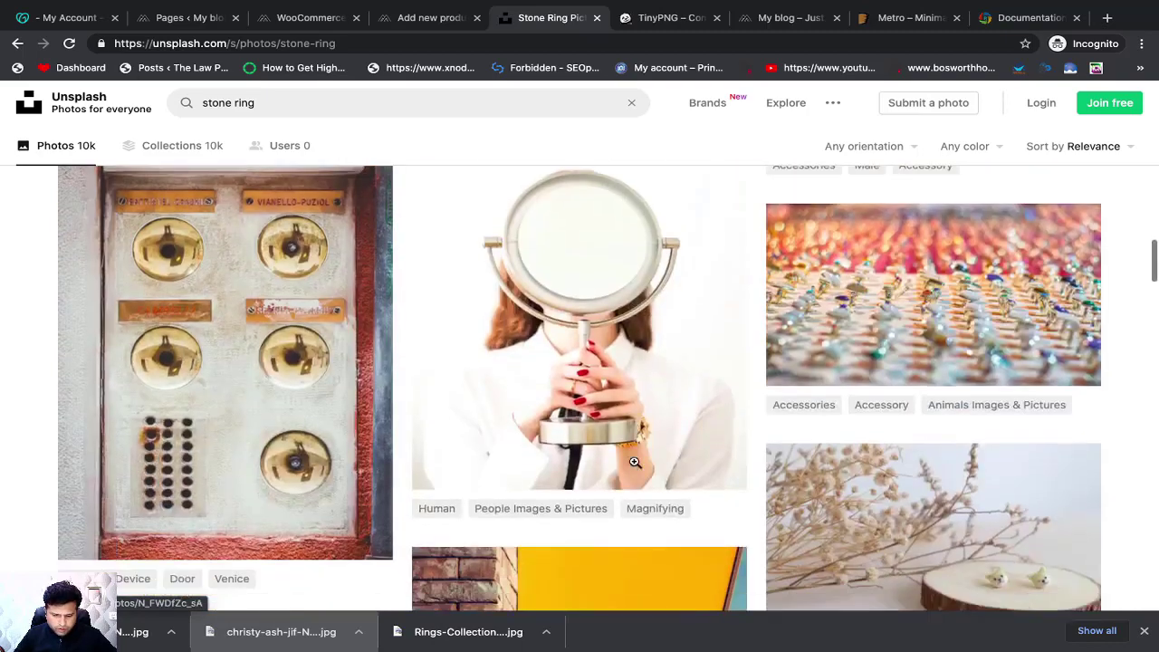
scroll(634, 462, "down", 7)
scroll(634, 462, "up", 15)
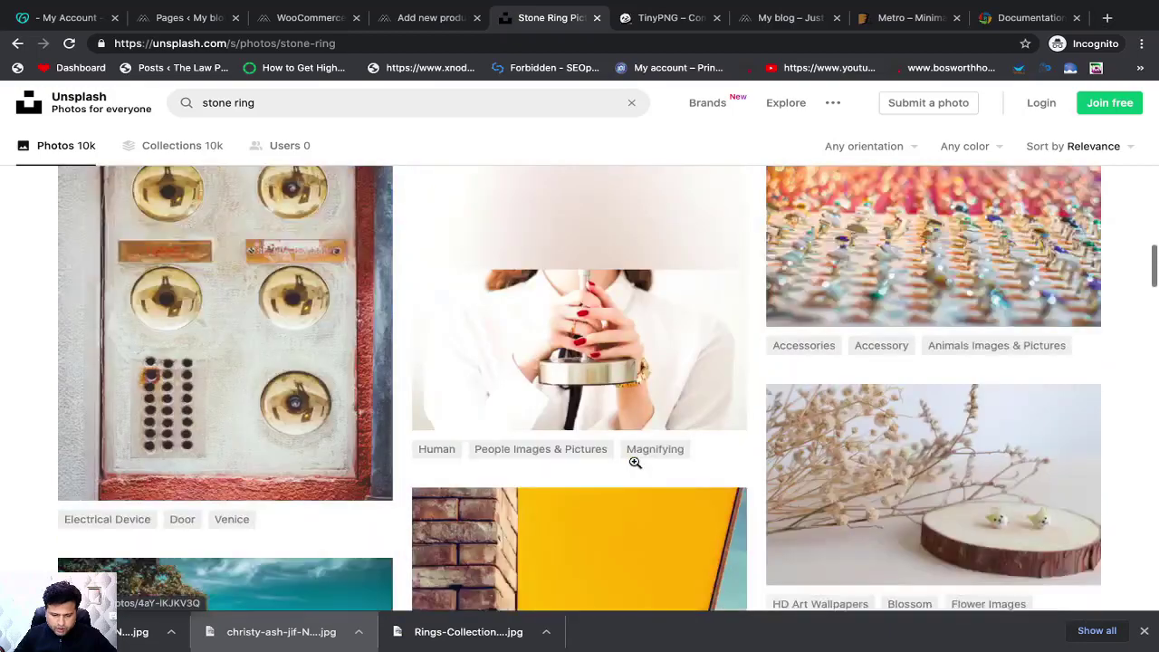
scroll(635, 463, "up", 10)
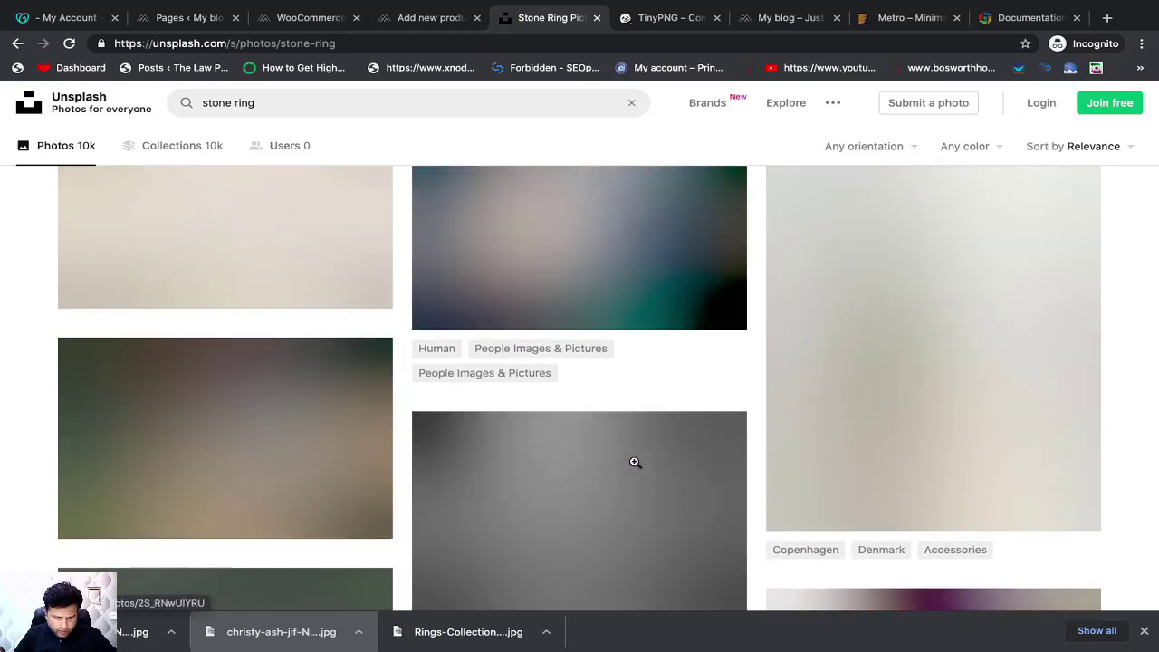
scroll(634, 462, "up", 1)
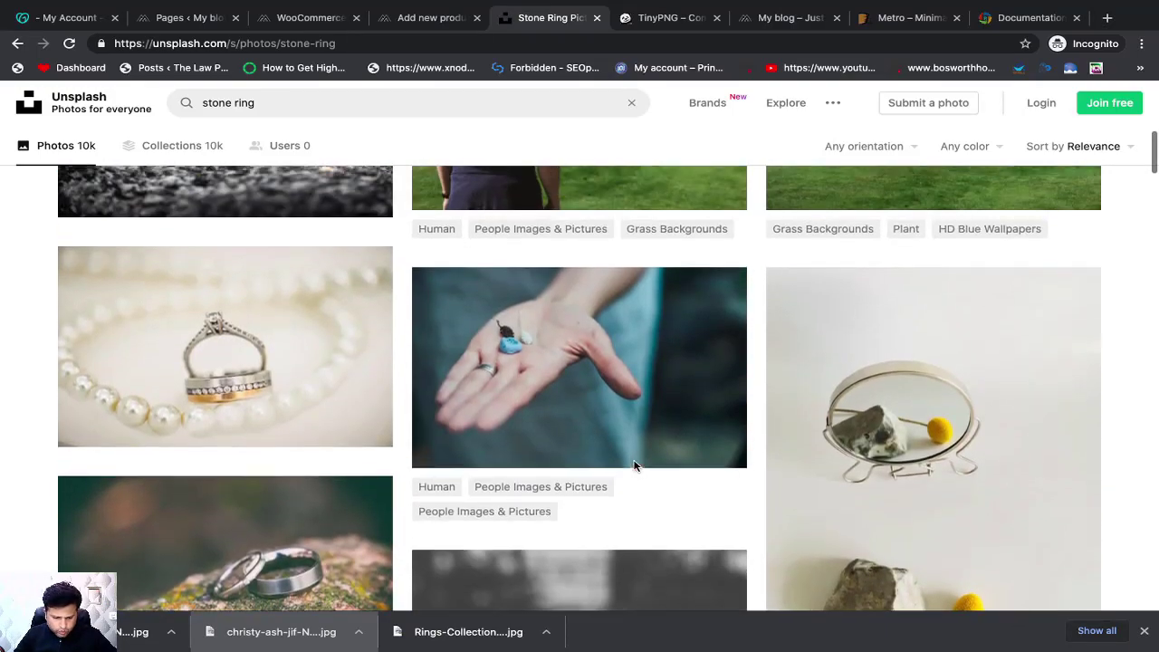
left_click(232, 337)
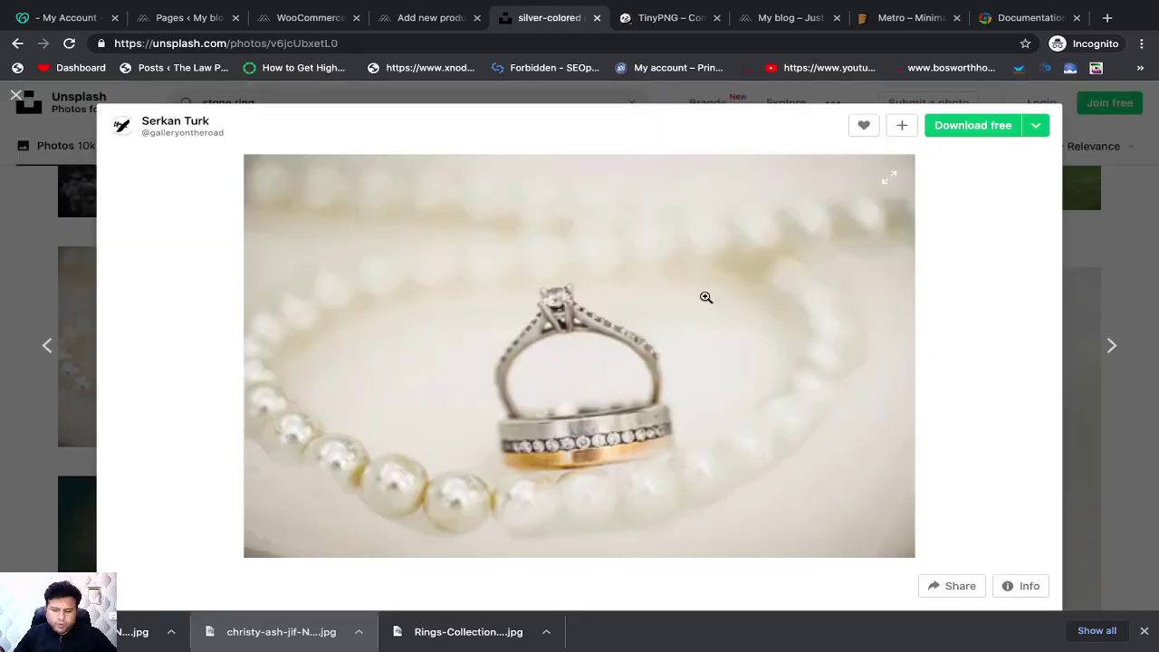
left_click(1036, 125)
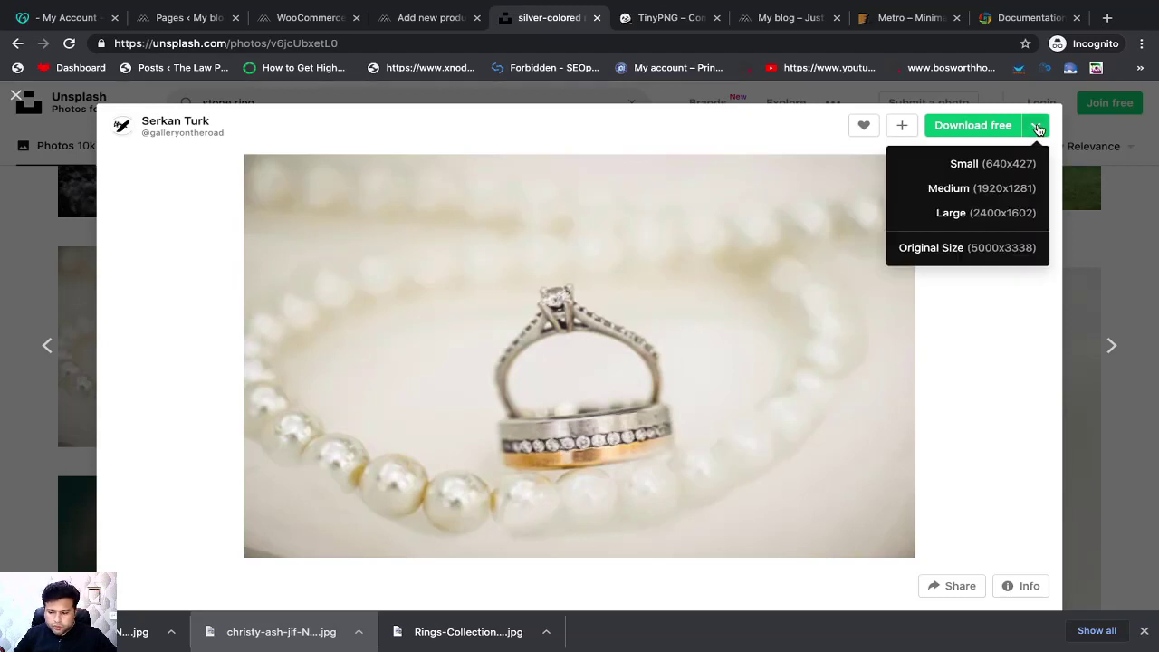
left_click(986, 189)
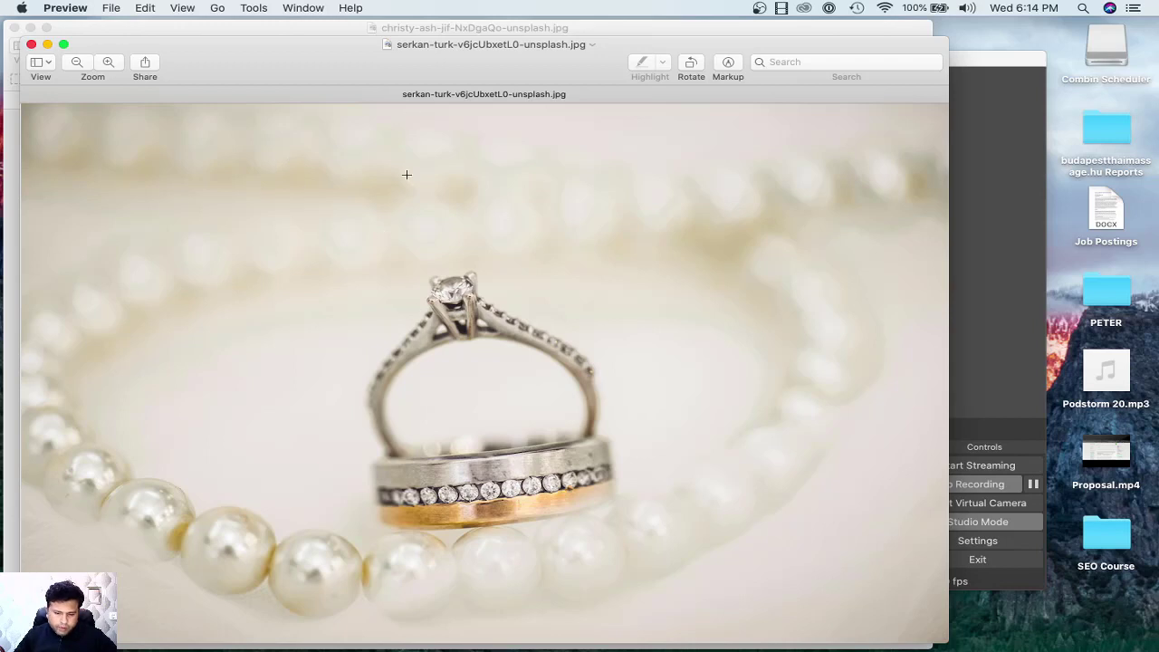
In Preview, resize the downloaded ring photo proportionally to 1000 pixels wide and try a rectangular selection around the ring
left_click(291, 9)
mouse_move(253, 9)
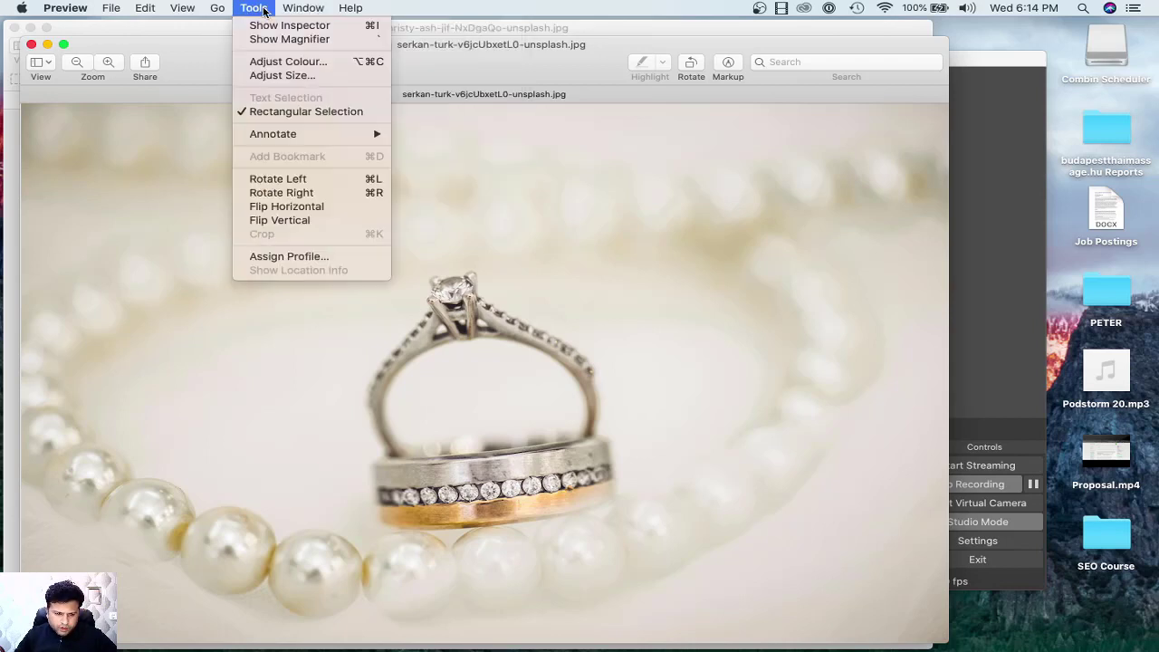
left_click(280, 76)
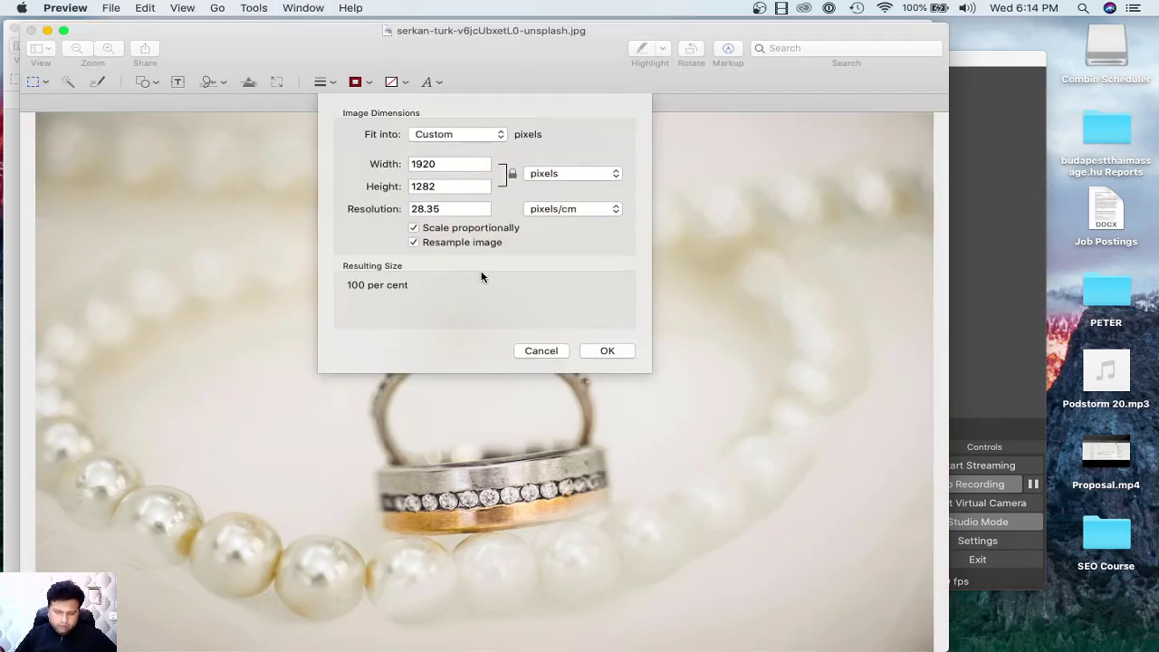
double_click(437, 163)
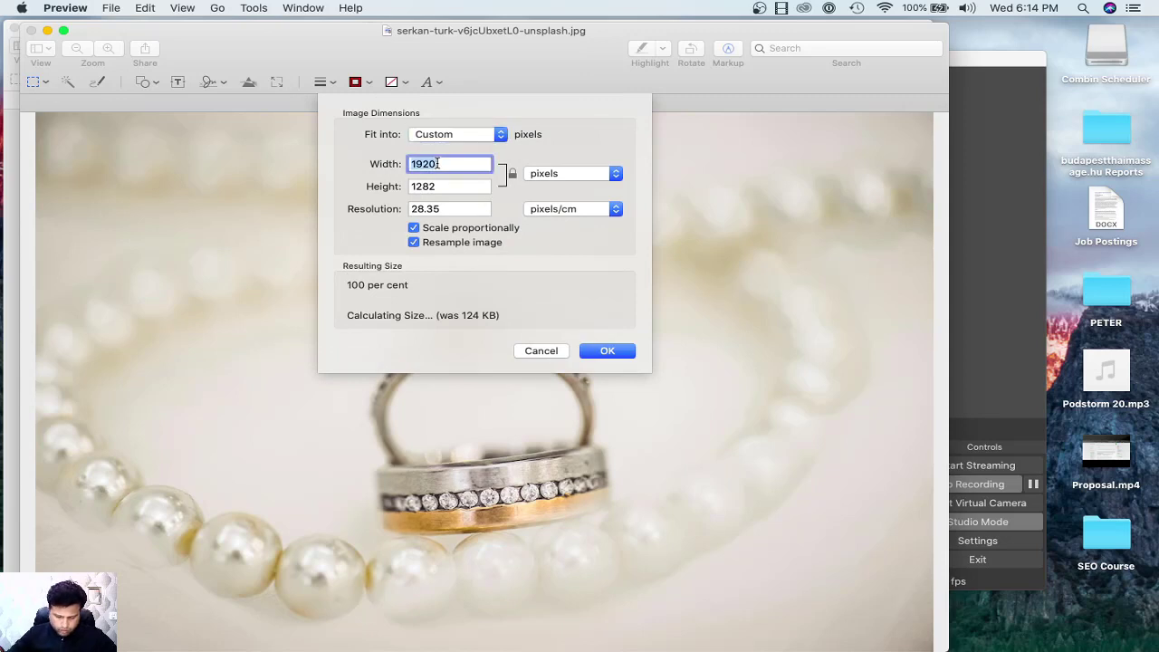
type("1000")
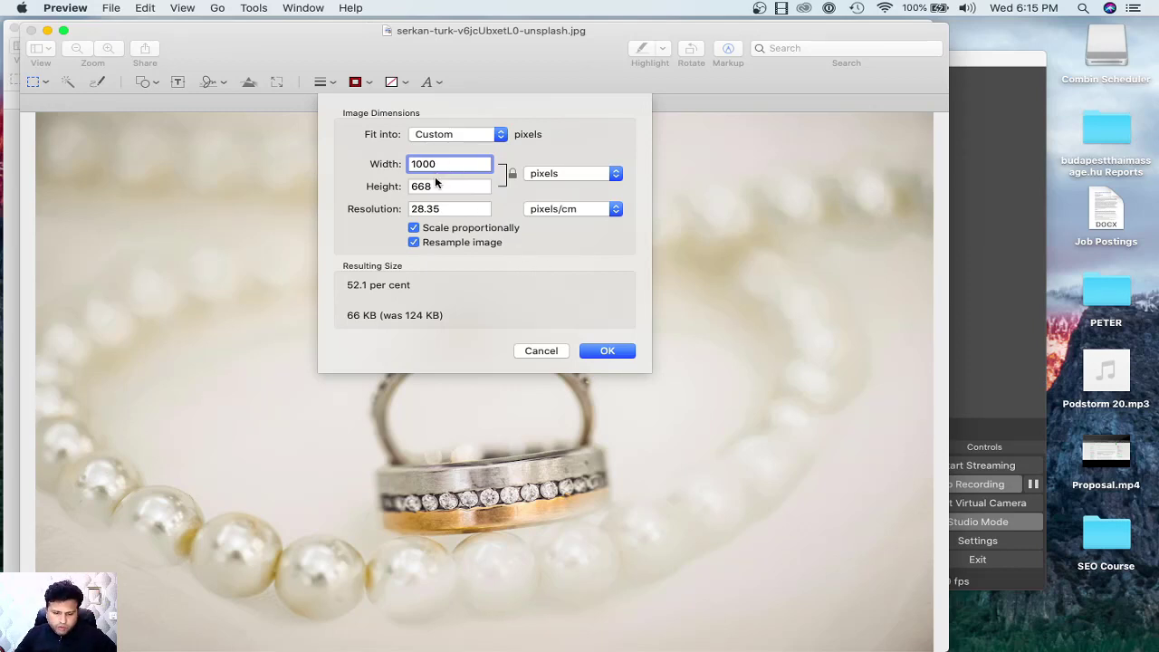
left_click(607, 351)
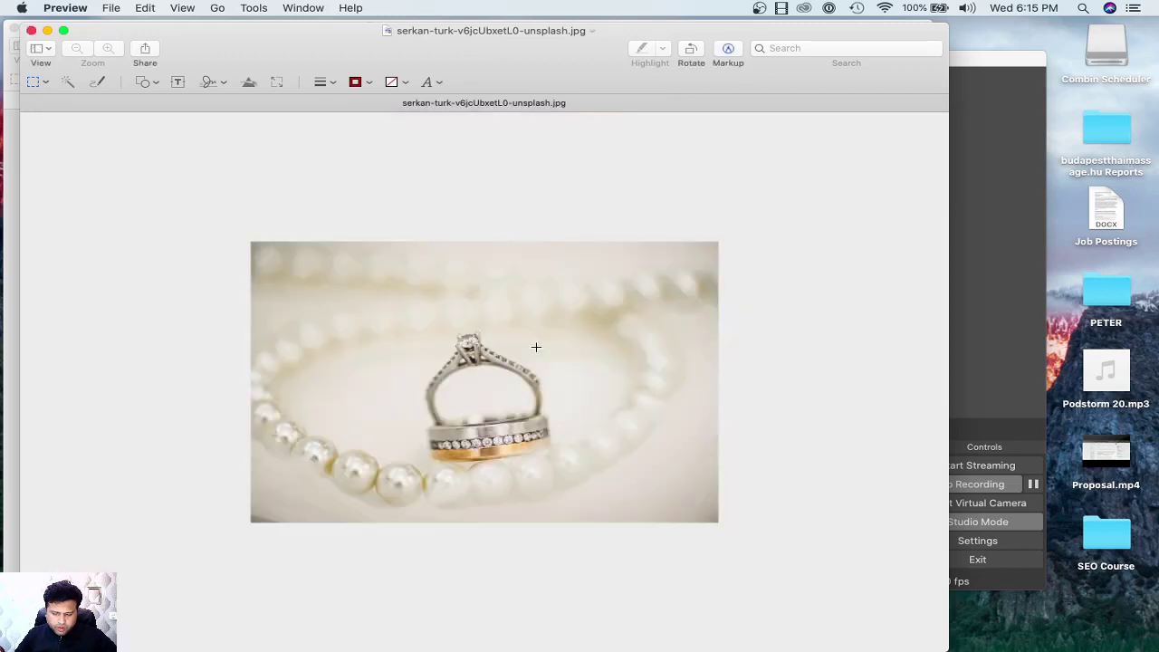
left_click_drag(360, 246, 595, 458)
left_click(593, 467)
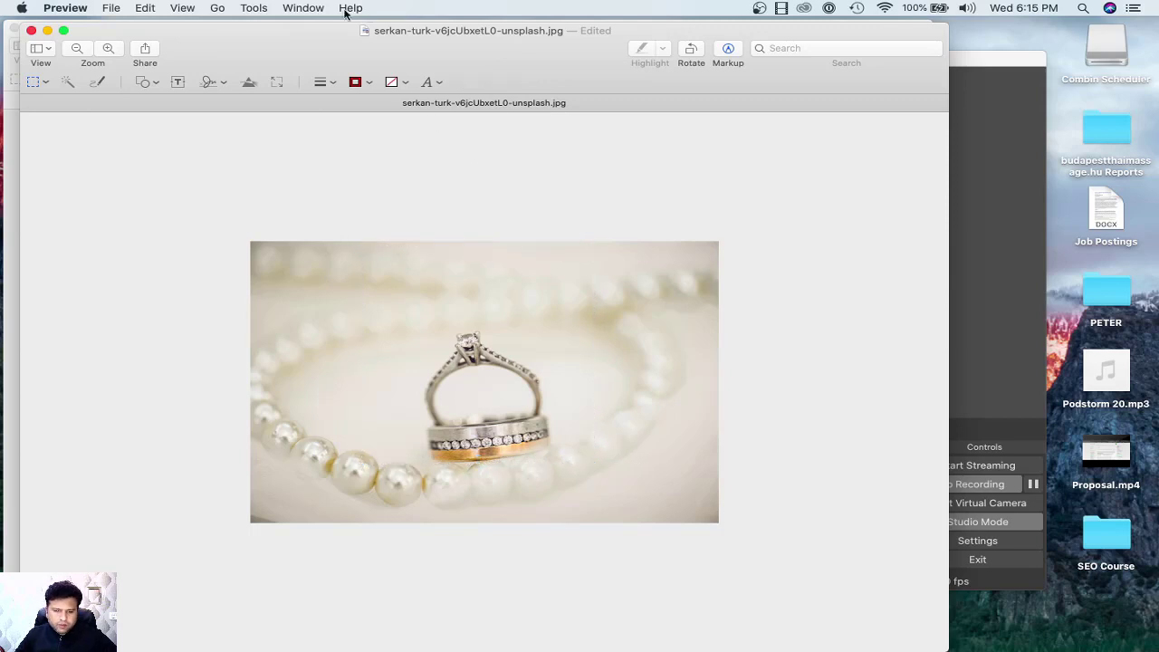
Resize the ring photo to 800 pixels wide with proportional scaling
left_click(256, 8)
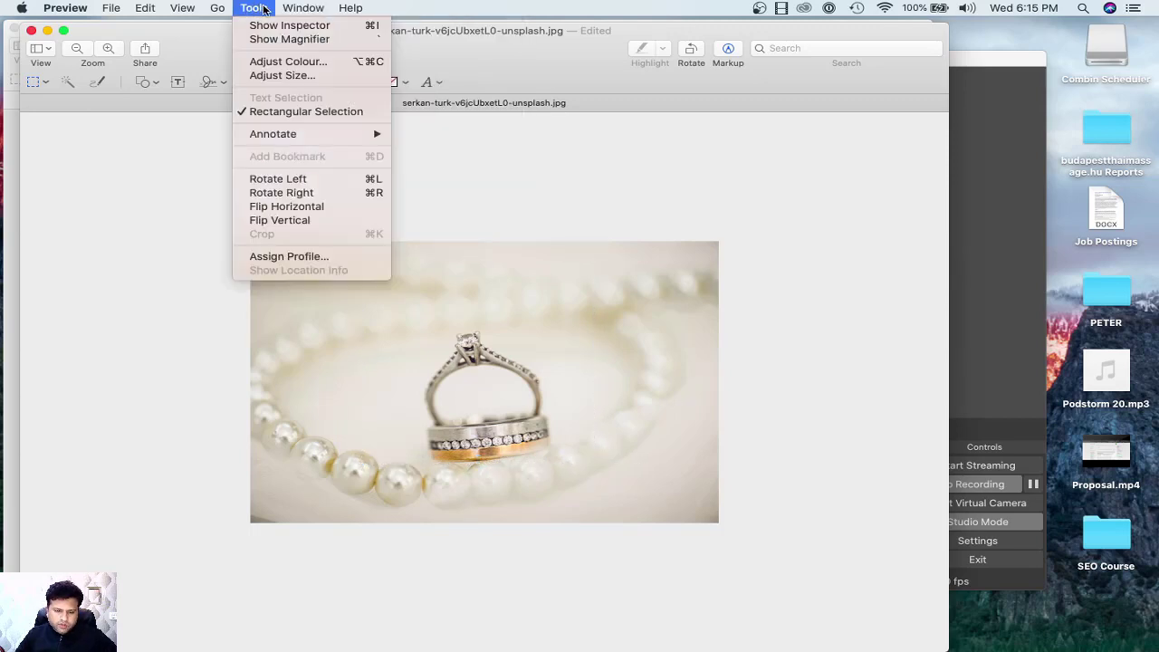
left_click(282, 75)
left_click(441, 162)
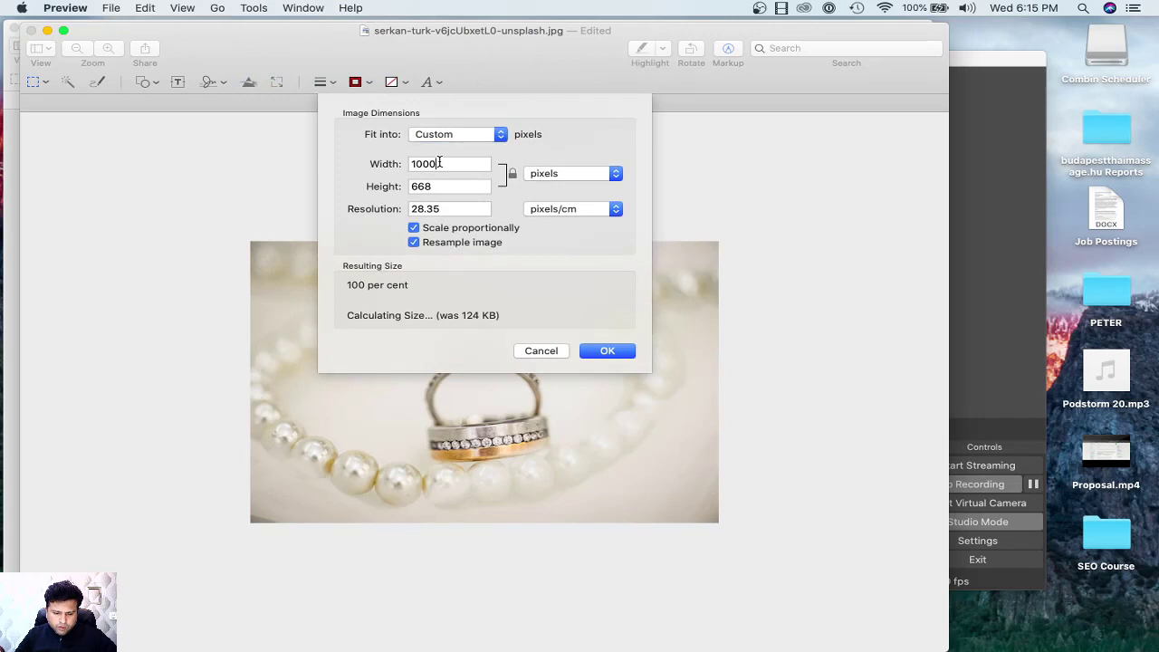
double_click(441, 162)
type("50")
key("BackSpace")
key("BackSpace")
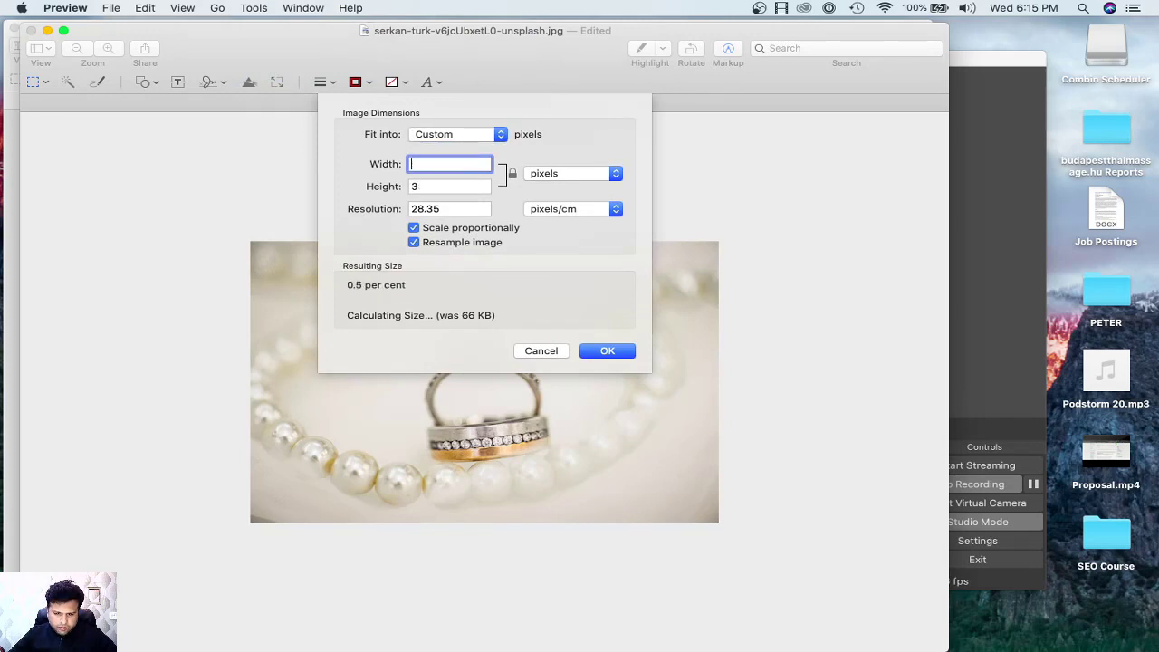
type("800")
key("BackSpace")
key("BackSpace")
left_click(443, 186)
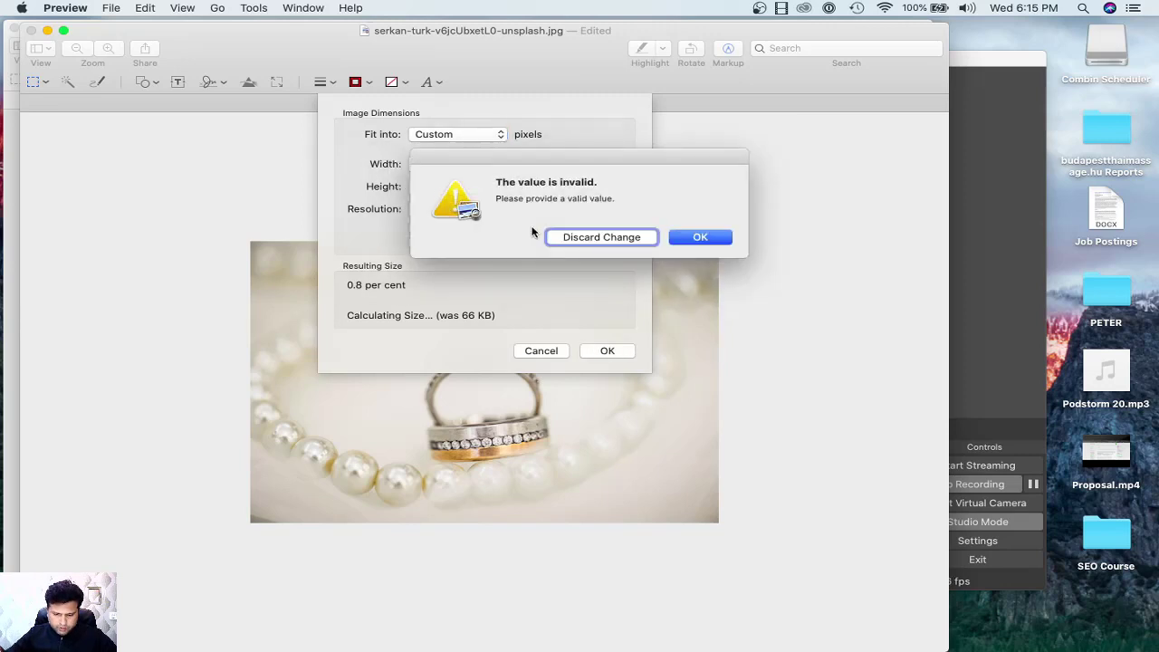
left_click(674, 239)
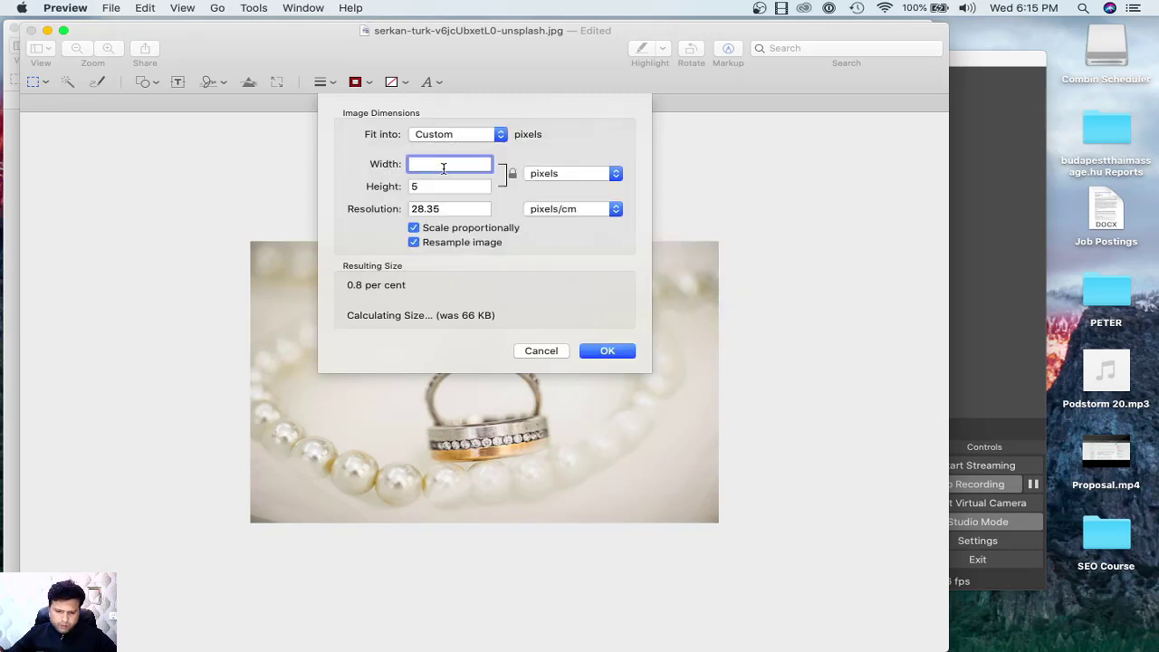
type("800")
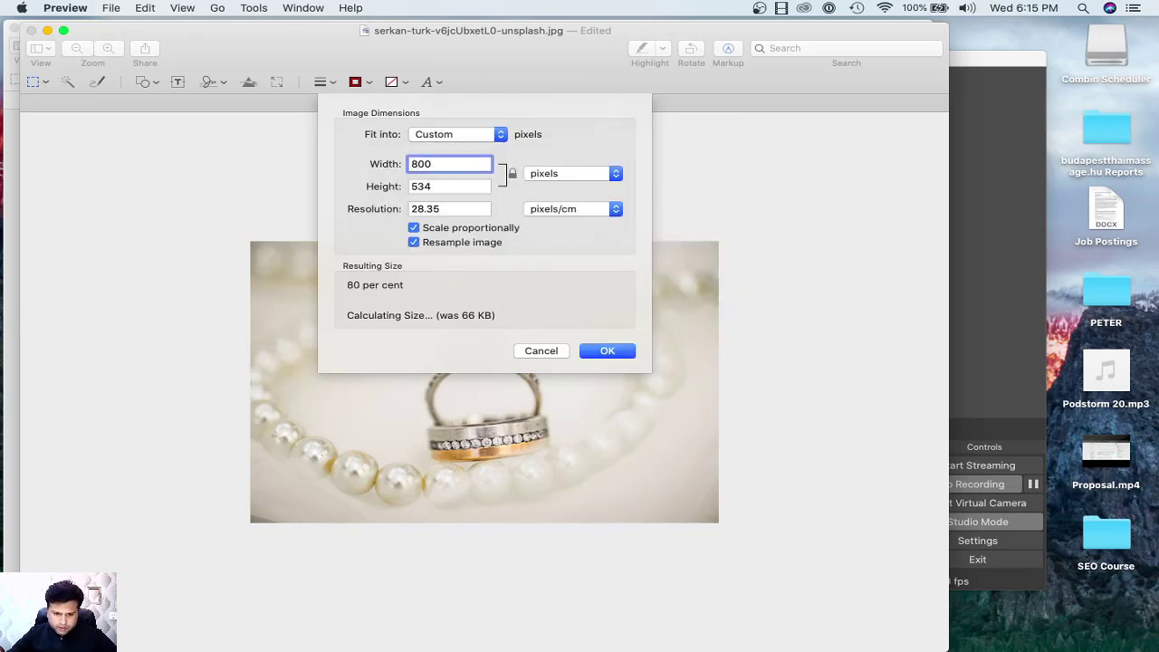
left_click(609, 351)
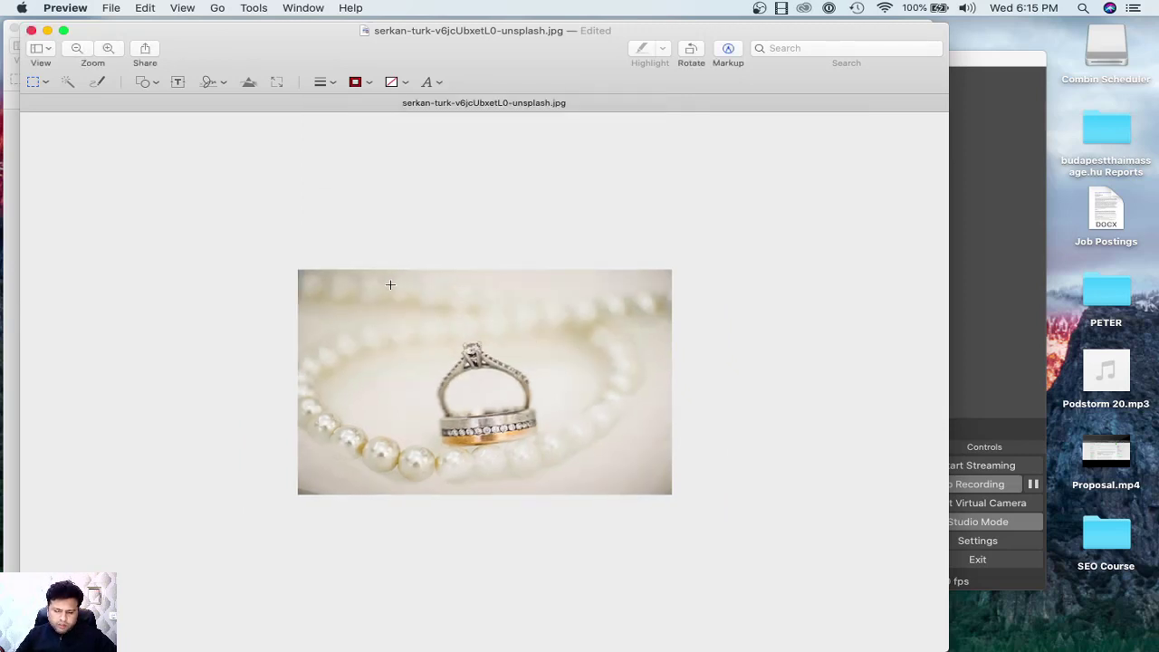
Crop the photo to a nearly square area centred on the ring, trimming both sides and a thin strip above
left_click_drag(387, 282, 591, 495)
mouse_move(488, 282)
left_mouse_down()
mouse_move(486, 265)
mouse_move(487, 283)
left_mouse_up()
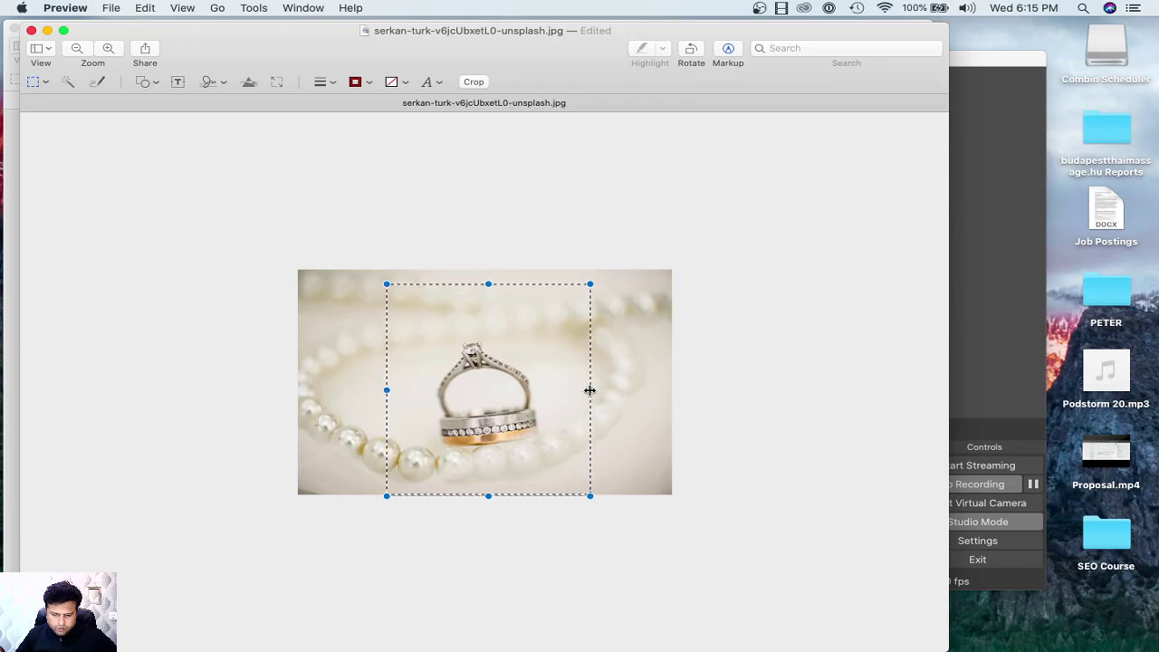
left_click_drag(589, 391, 524, 395)
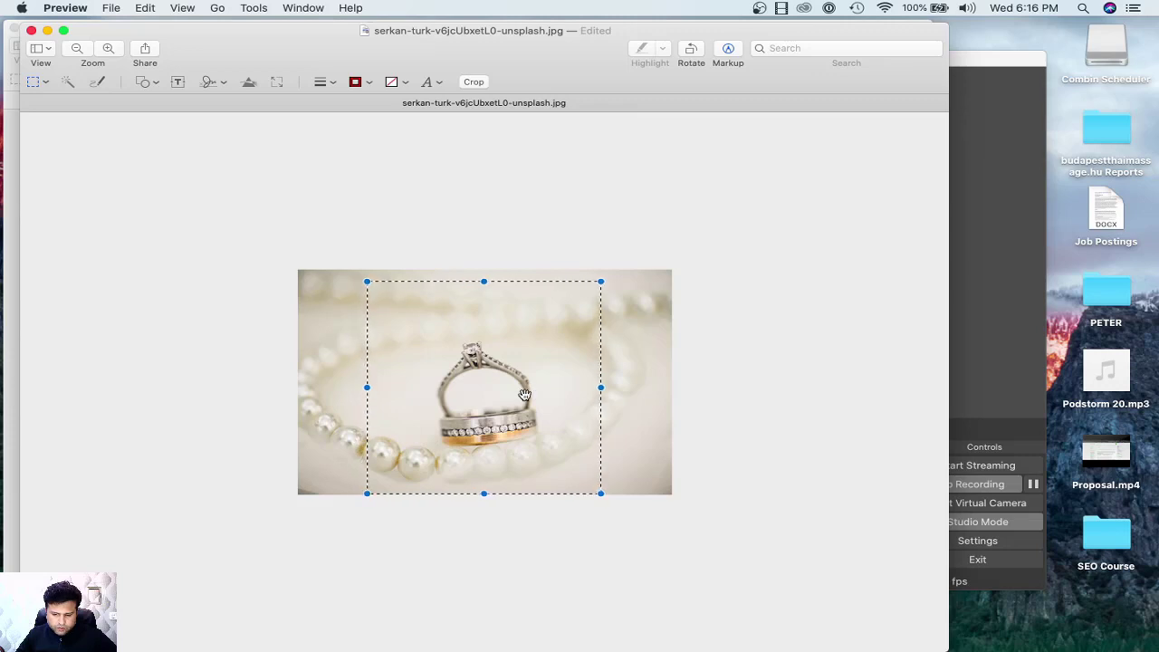
left_click(473, 82)
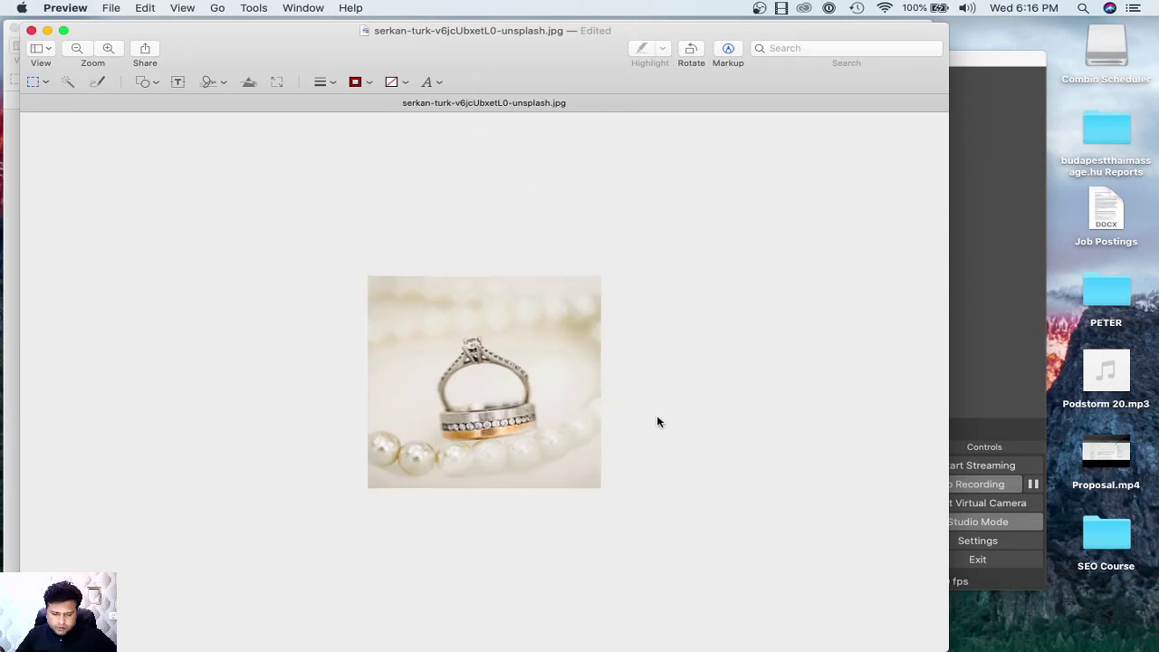
scroll(657, 418, "up", 3)
scroll(657, 418, "up", 1)
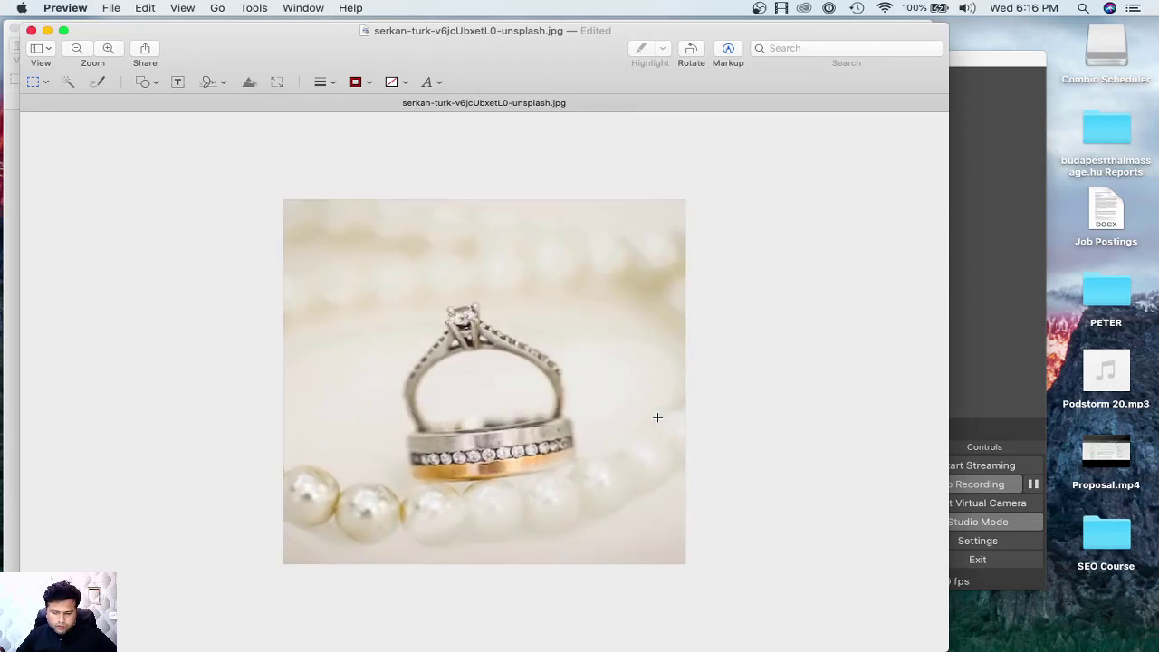
scroll(657, 418, "up", 1)
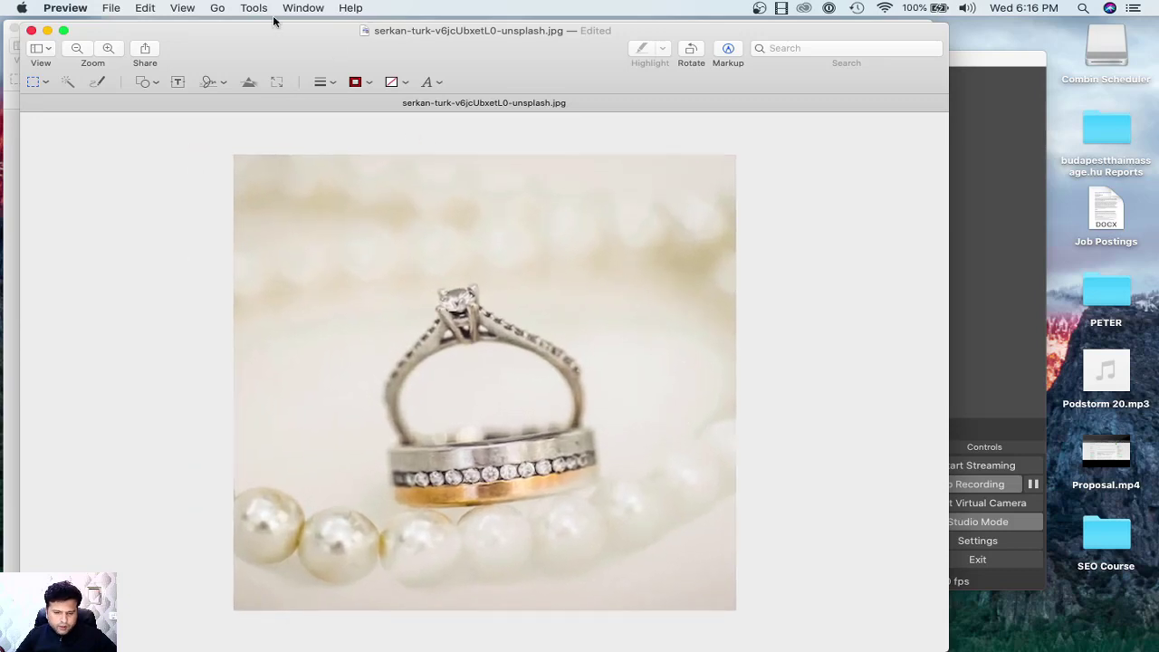
Save the cropped ring photo under its existing file name and switch to Chrome
left_click(110, 8)
left_click(127, 103)
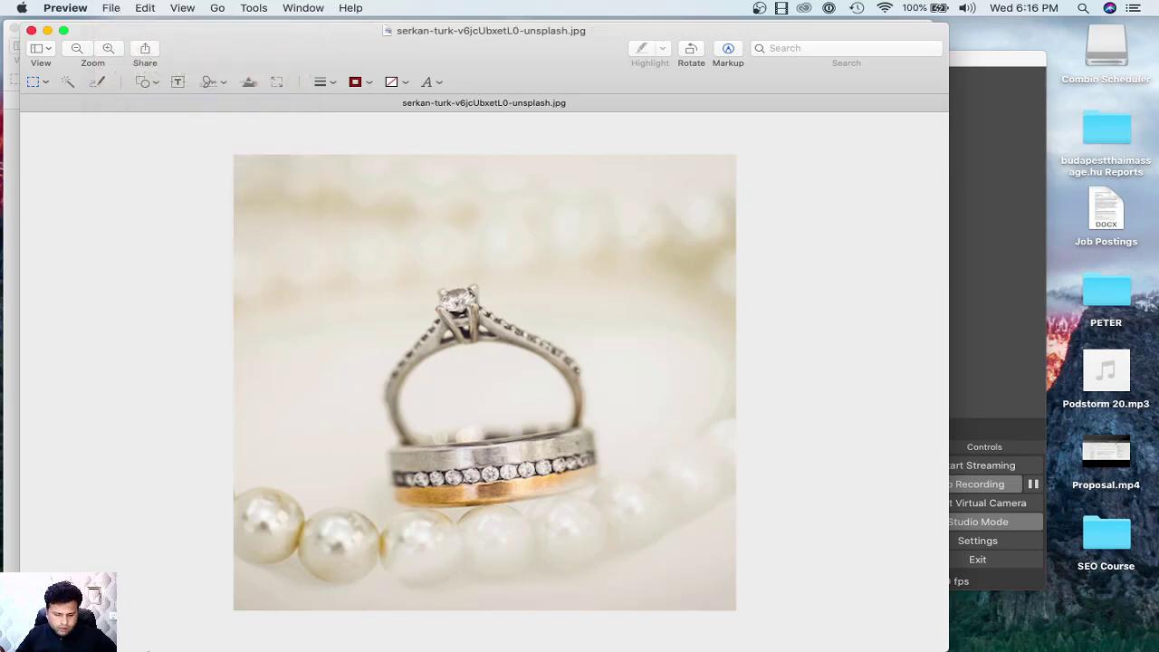
mouse_move(181, 644)
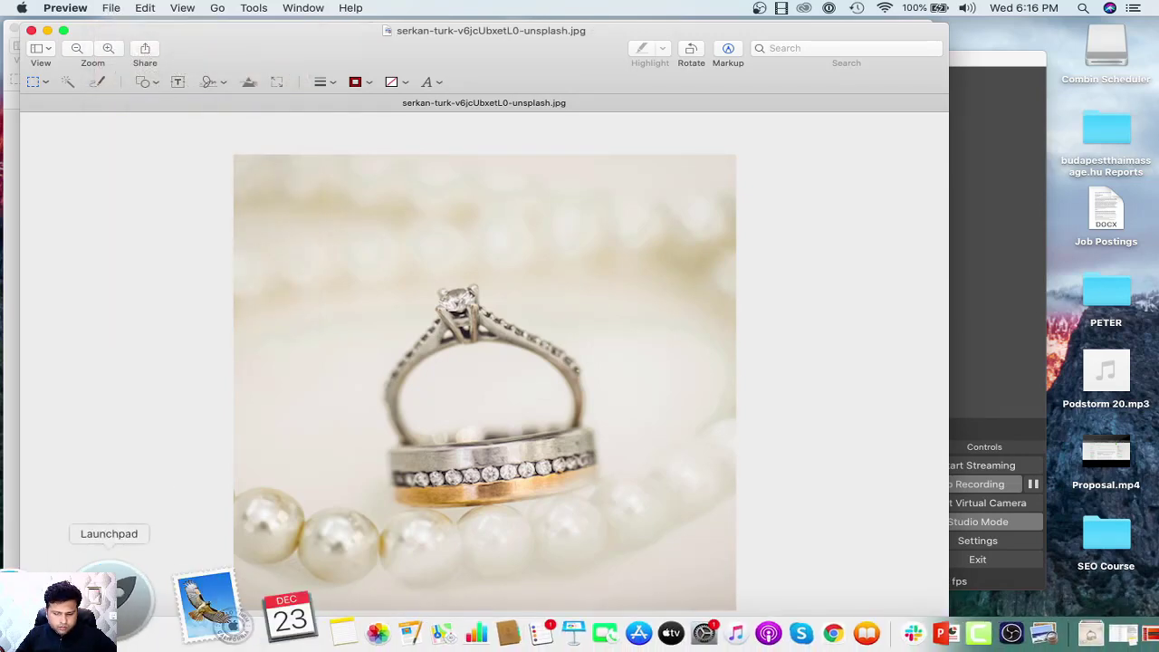
left_click(705, 624)
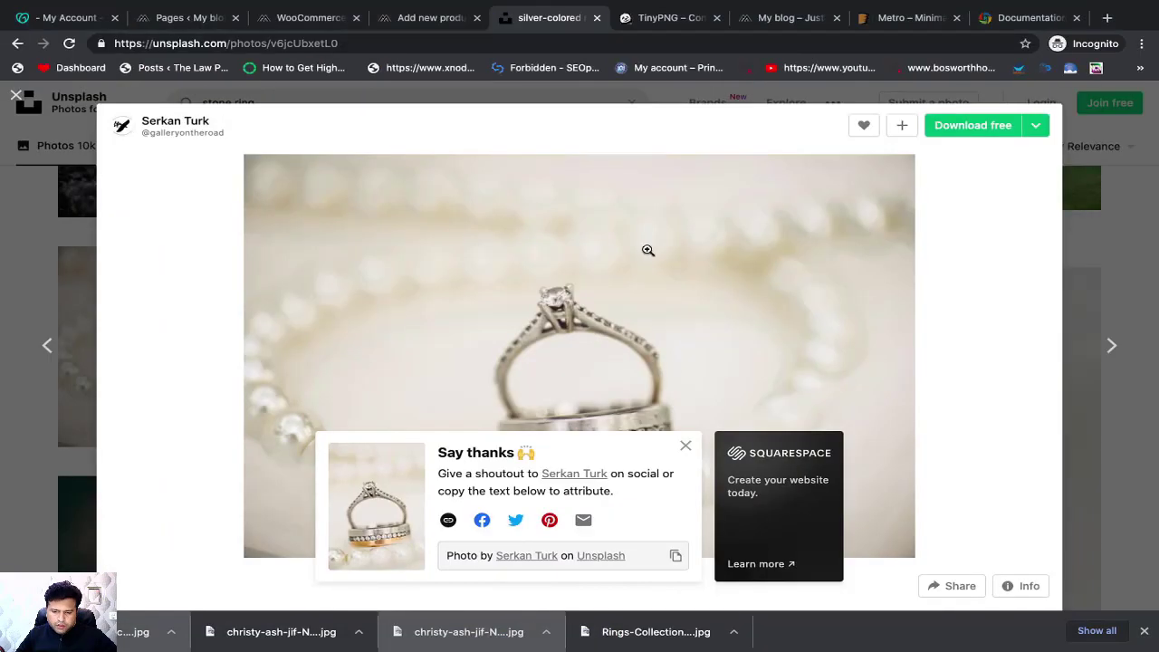
Compress the cropped ring photo from Downloads with TinyPNG and download the compressed JPG
left_click(649, 27)
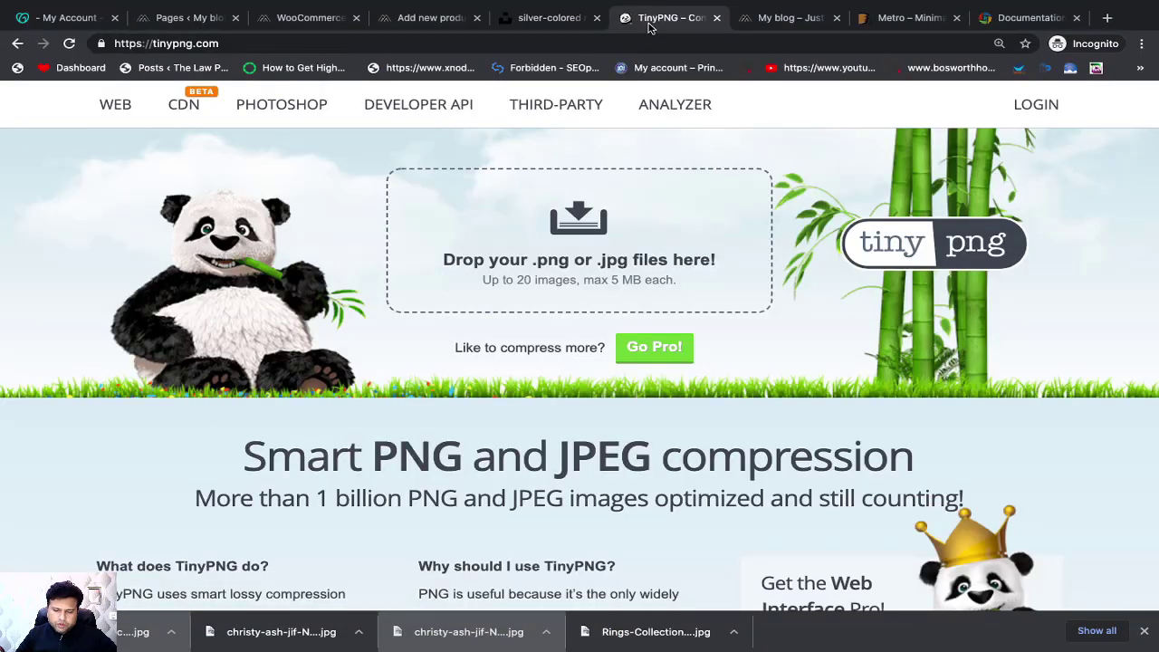
left_click(598, 222)
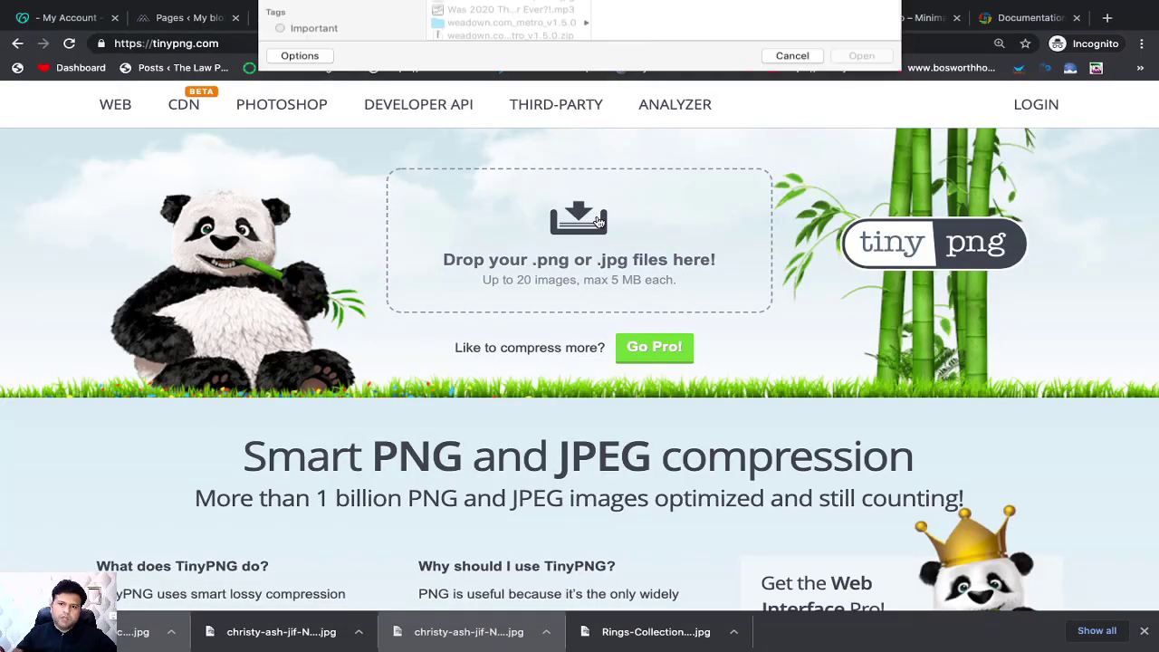
left_click(487, 259)
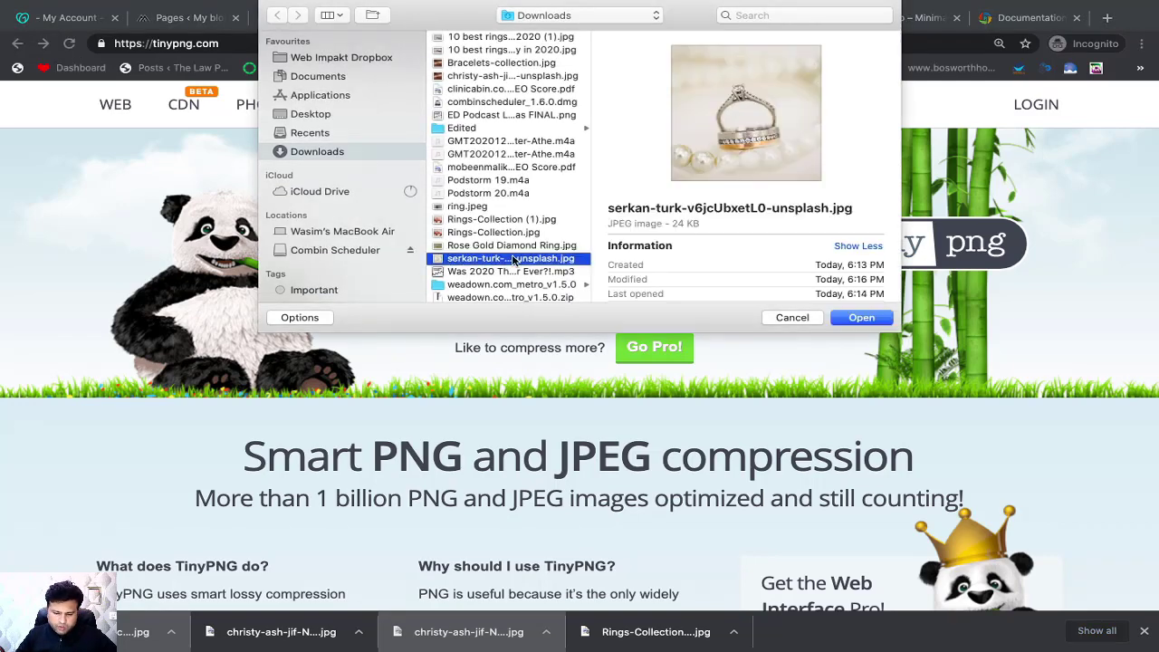
key("Return")
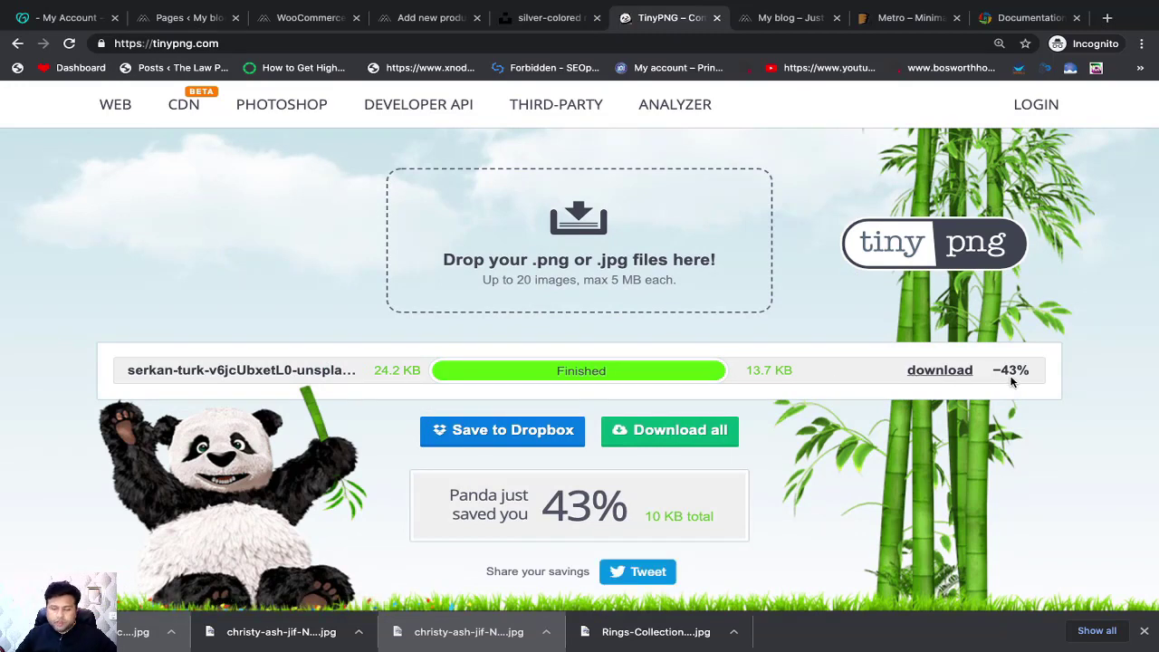
left_click(960, 377)
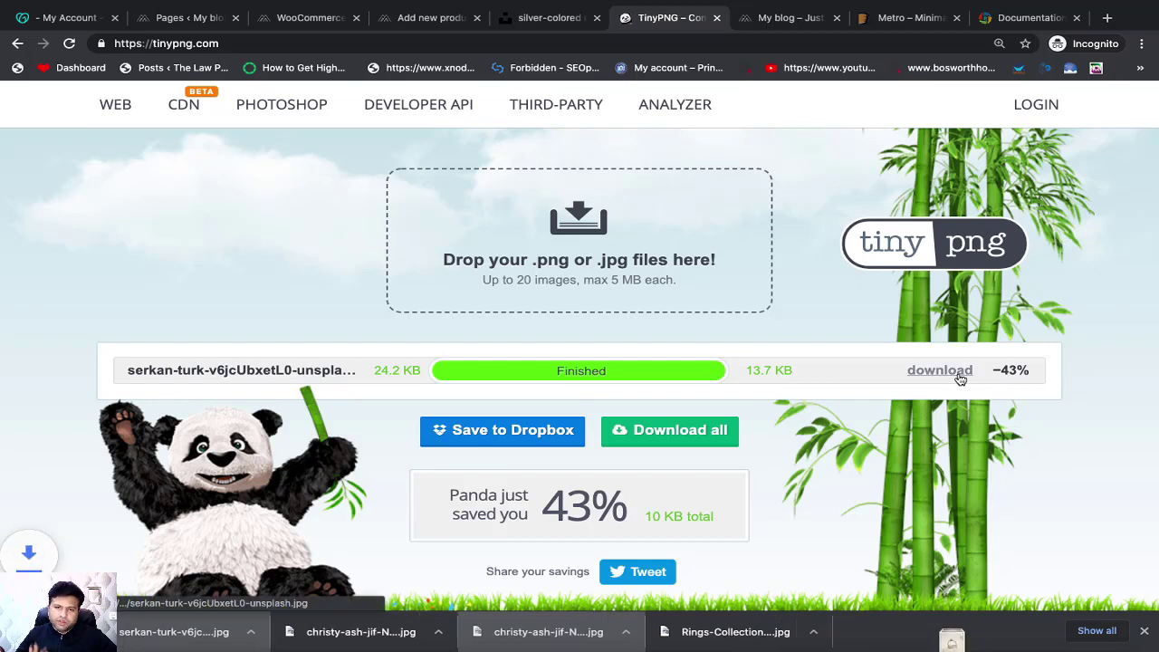
Show the compressed photo in Finder's Downloads folder and rename it Elegant Stone Ring.jpg
right_click(170, 636)
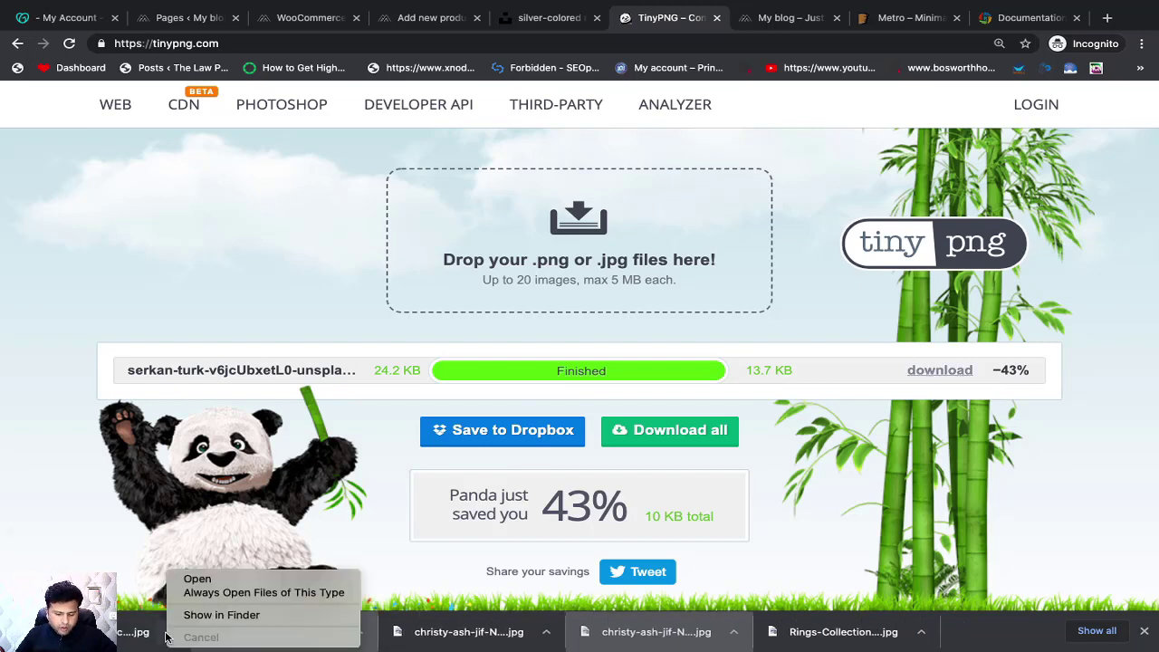
left_click(221, 615)
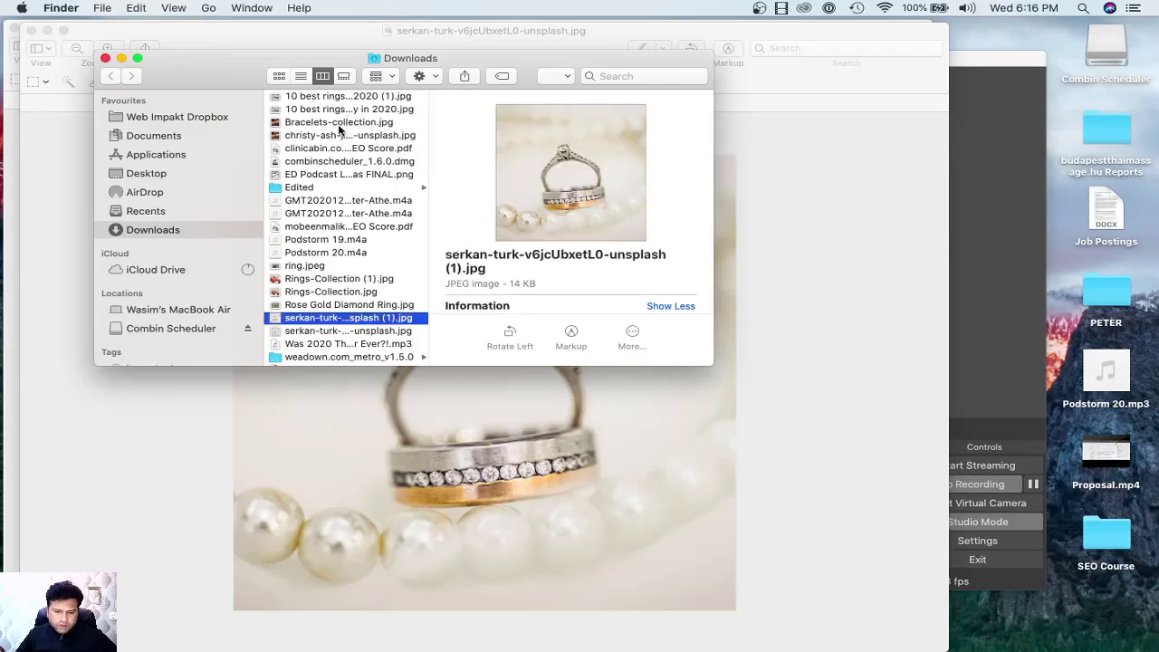
left_click(319, 123)
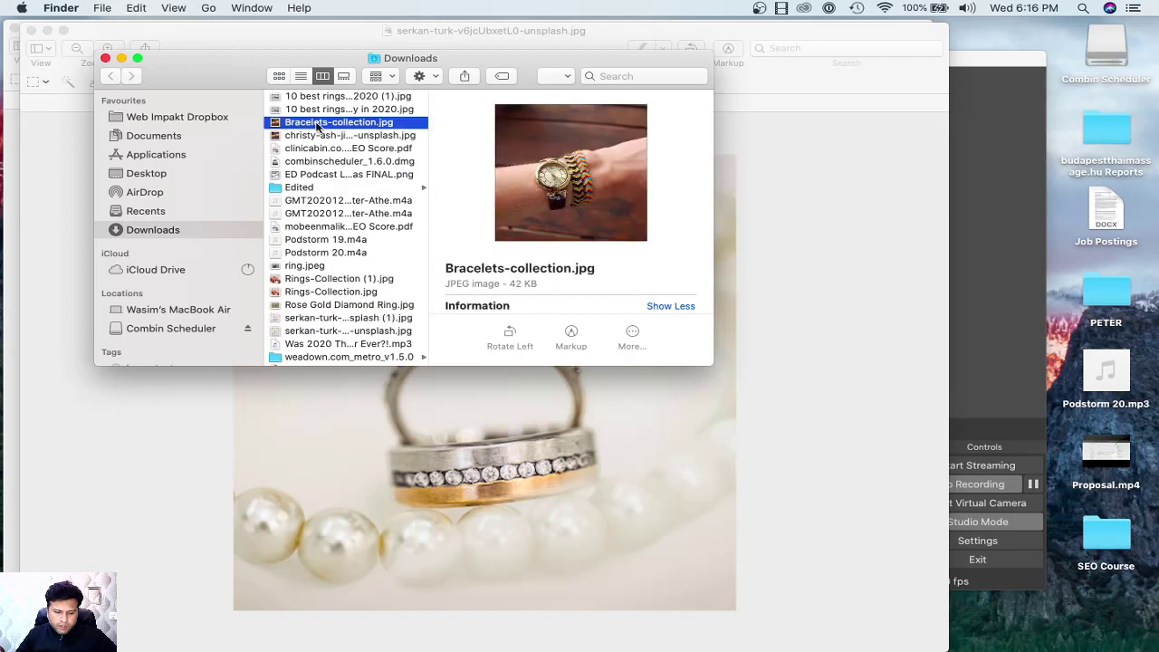
left_click(324, 317)
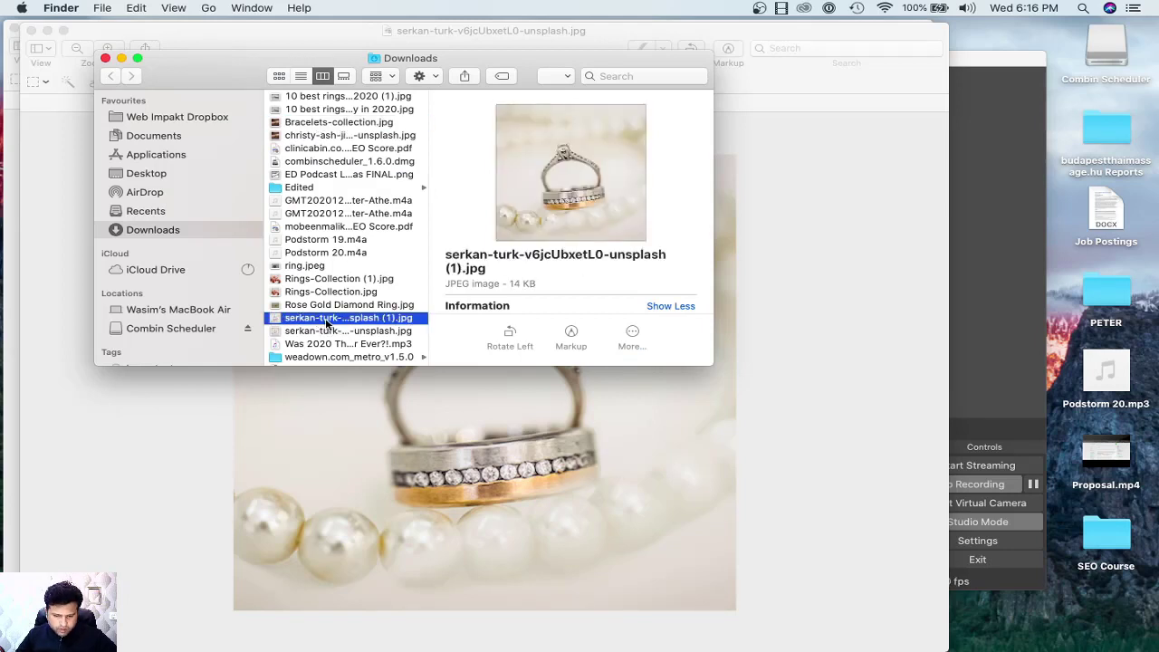
key("Return")
type("Stone Ring")
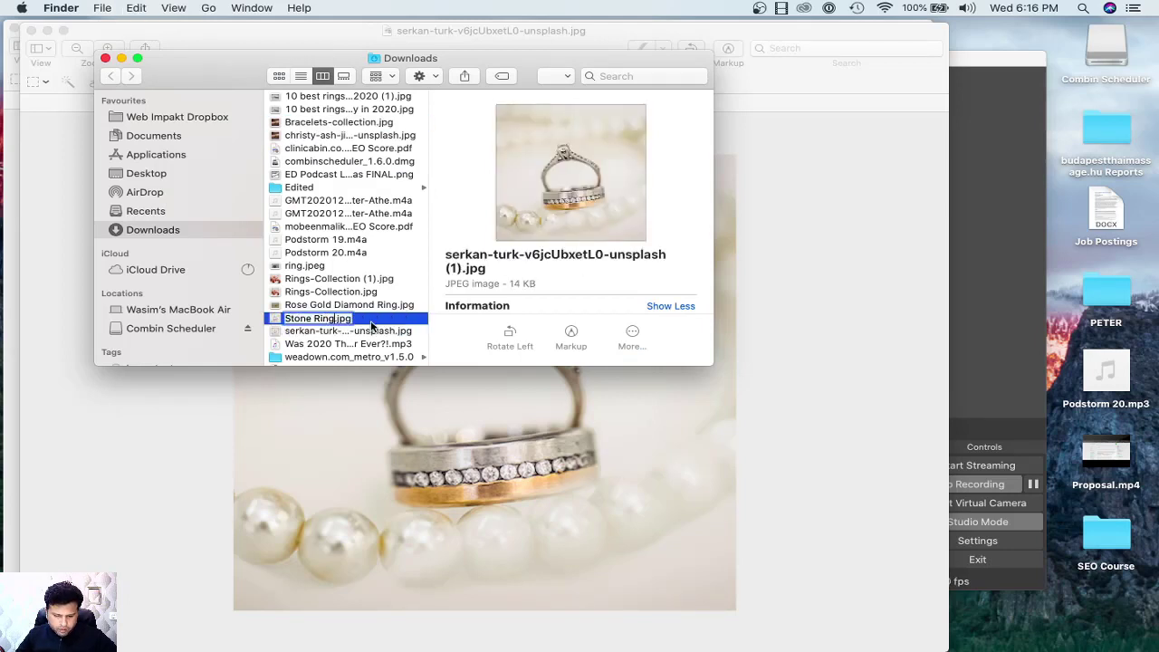
left_click(286, 318)
type("Elegant")
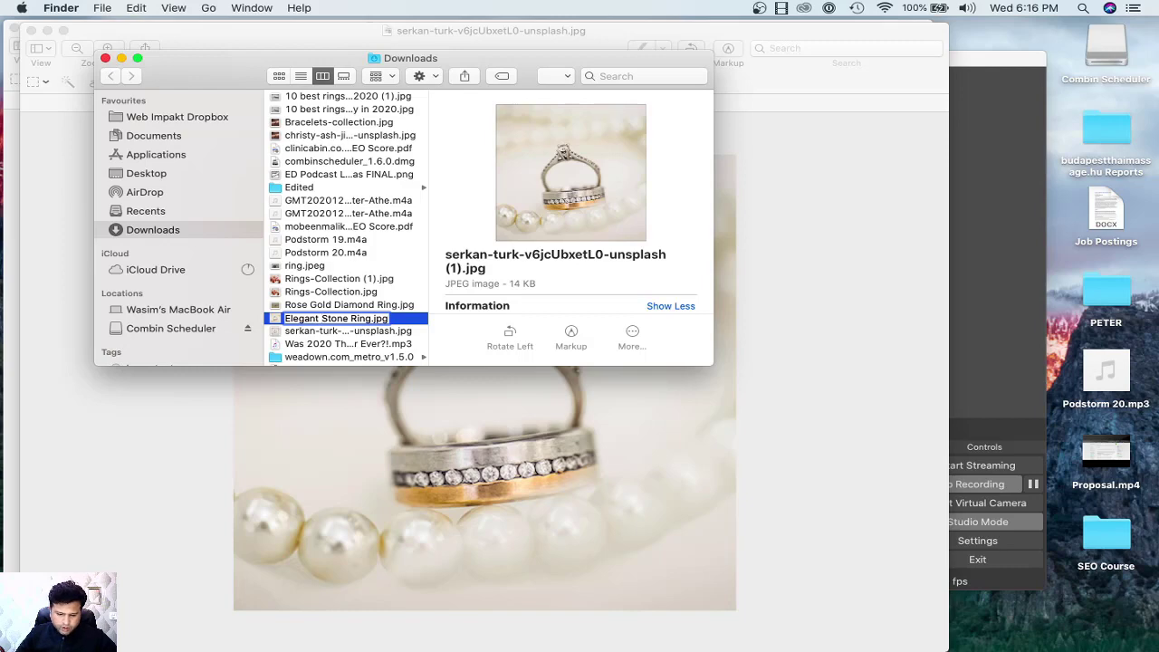
key("Return")
Back in Chrome's new product page, upload Elegant Stone Ring.jpg from Downloads and set it as the product image
key("super+Tab")
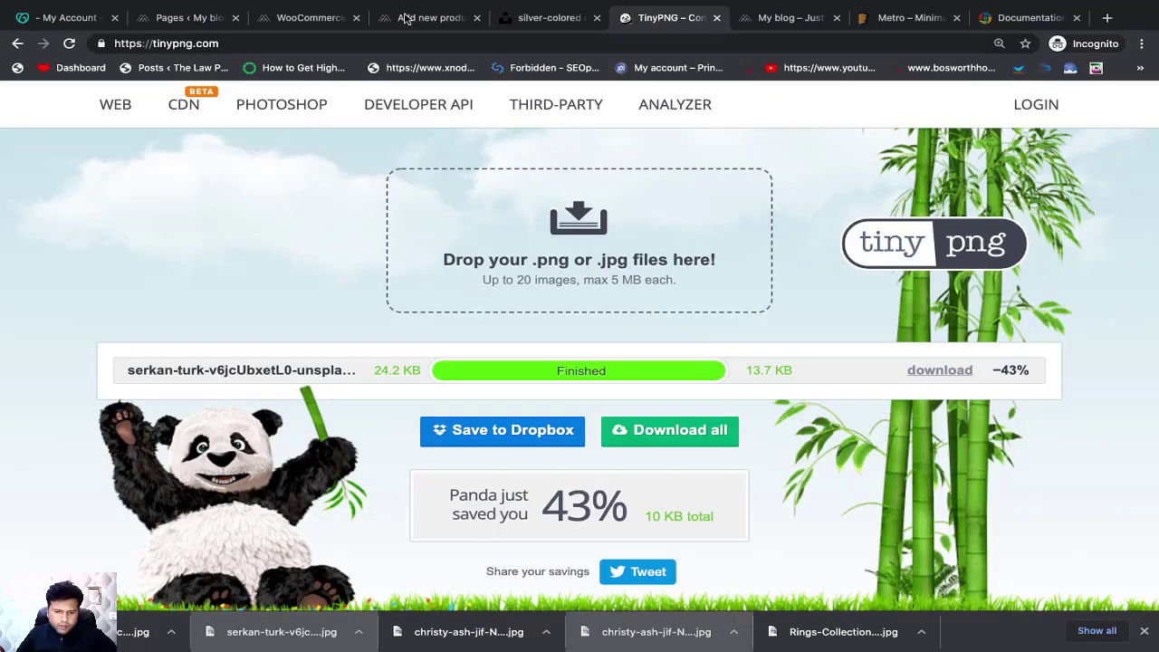
left_click(430, 17)
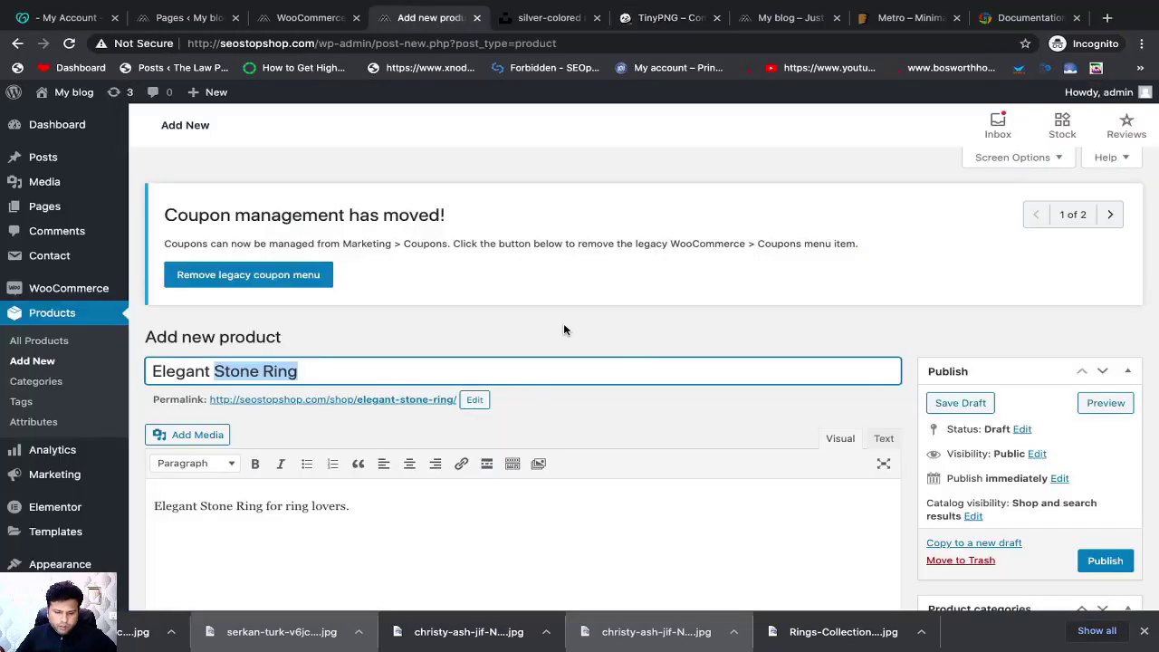
scroll(794, 432, "down", 12)
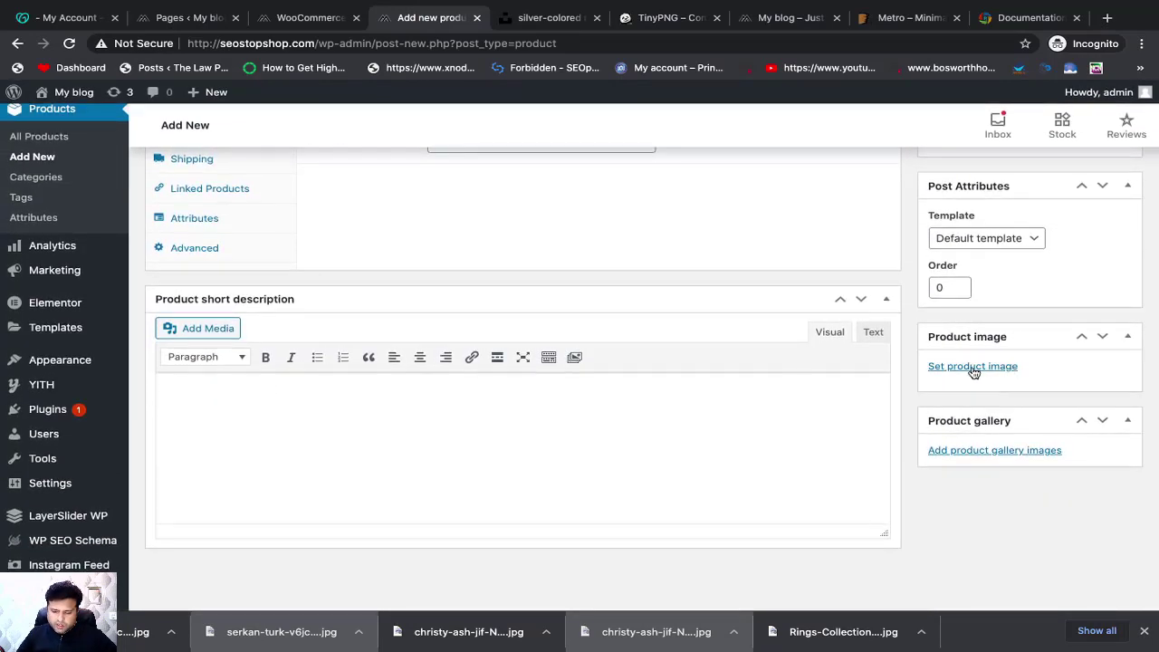
left_click(973, 366)
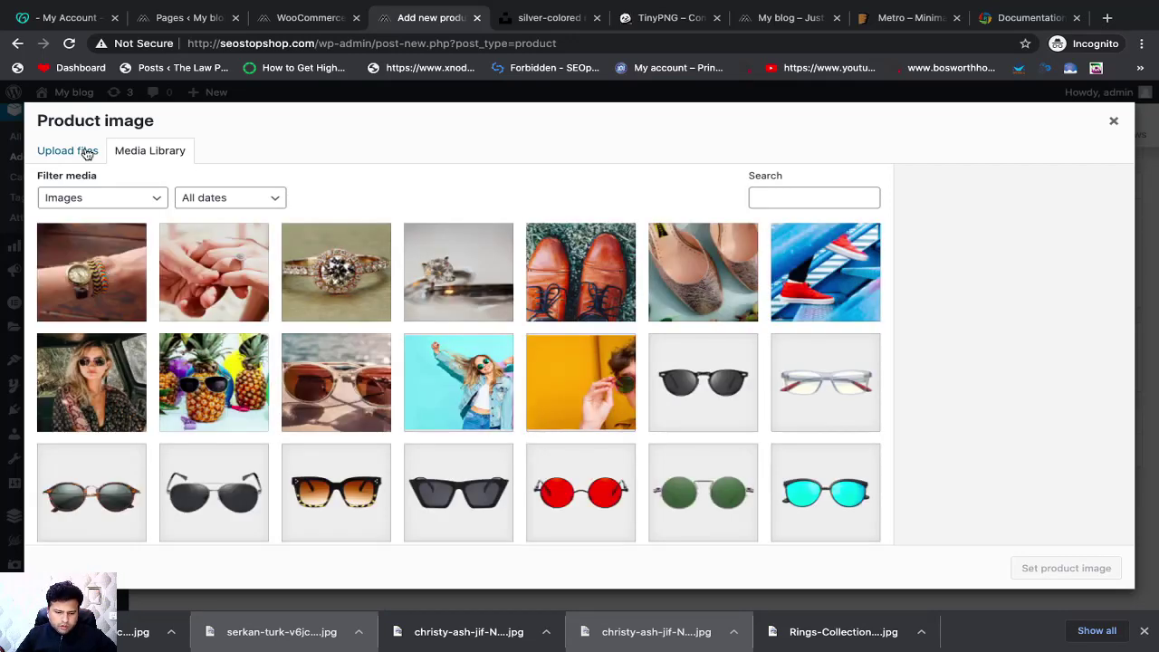
left_click(82, 151)
left_click(553, 354)
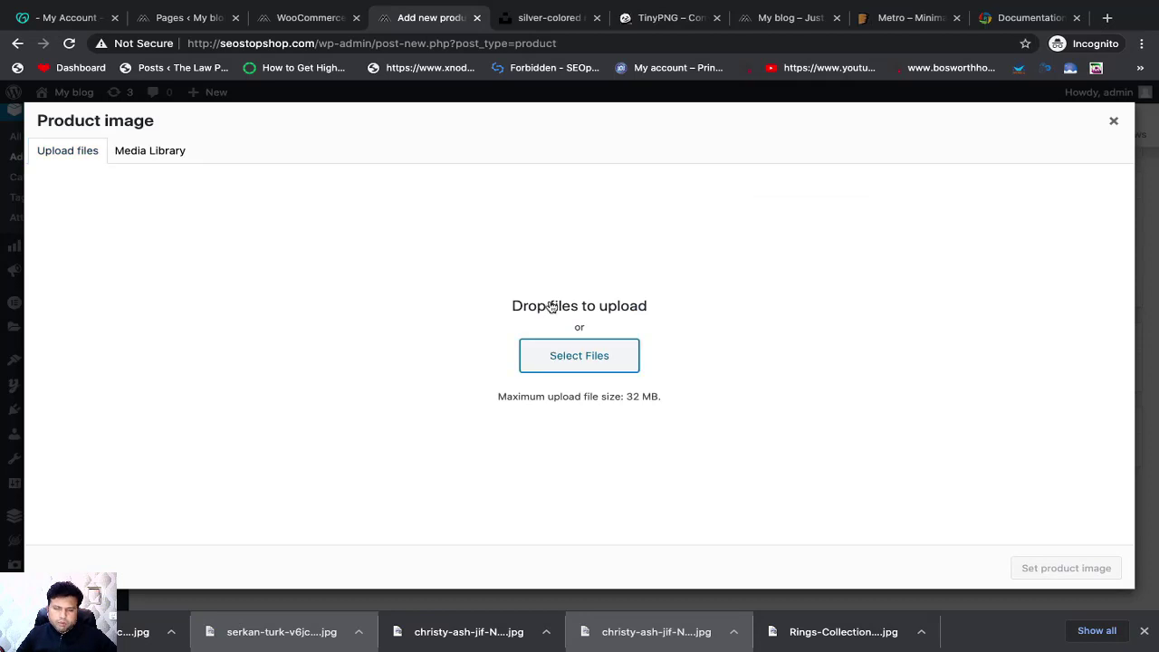
left_click(492, 142)
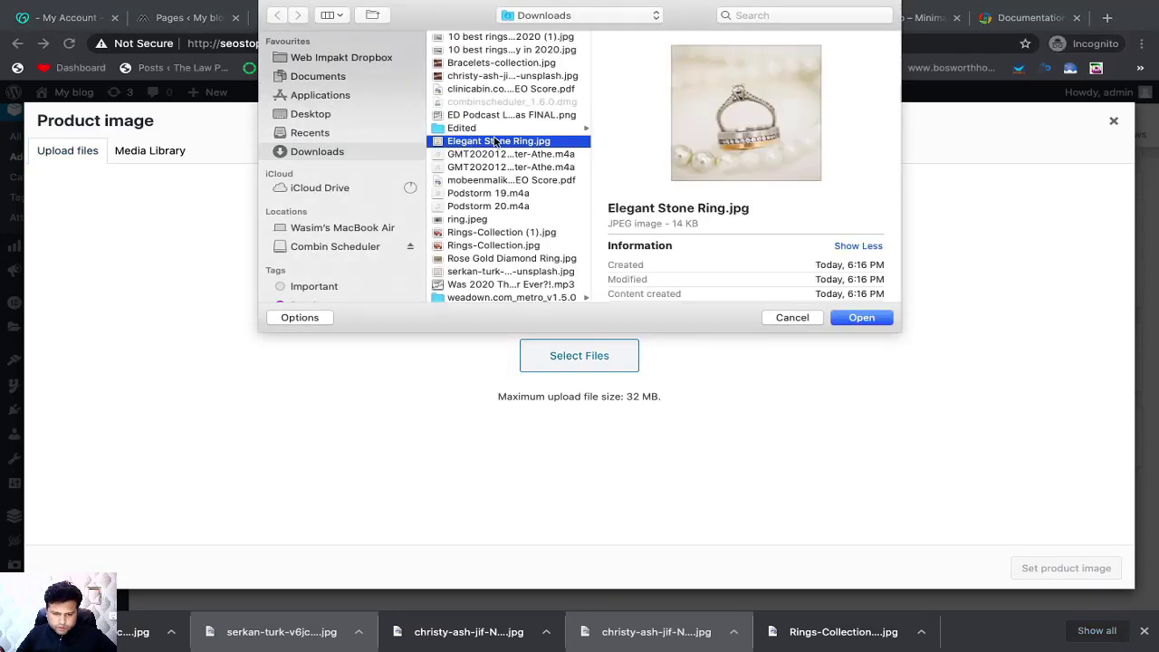
double_click(492, 142)
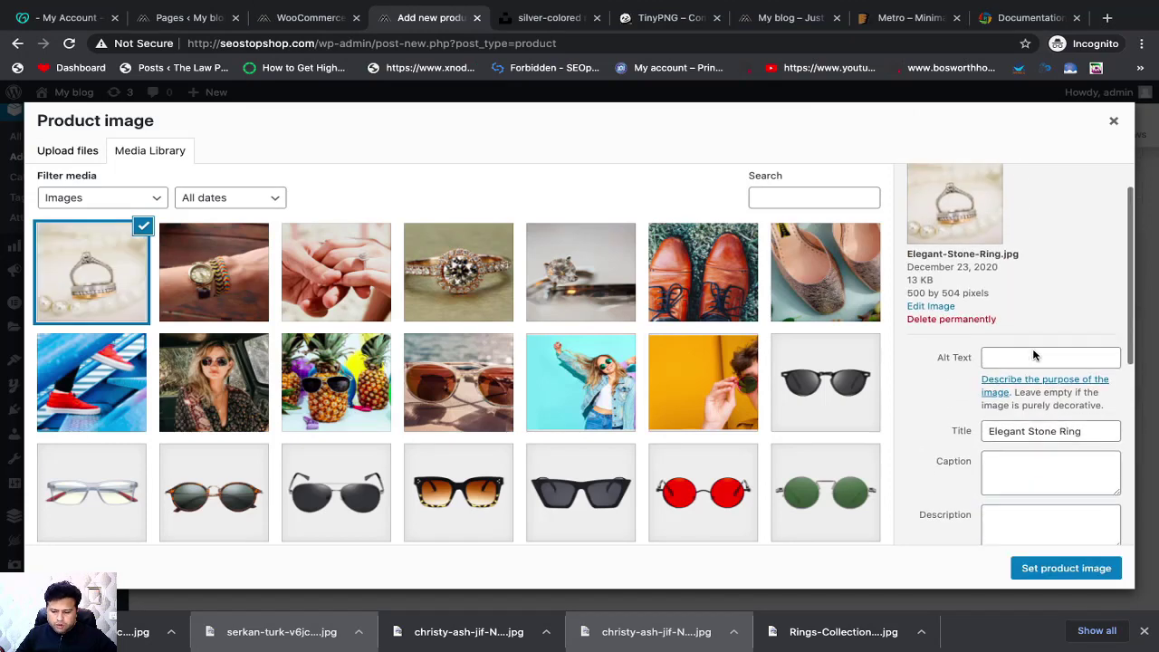
left_click(1068, 567)
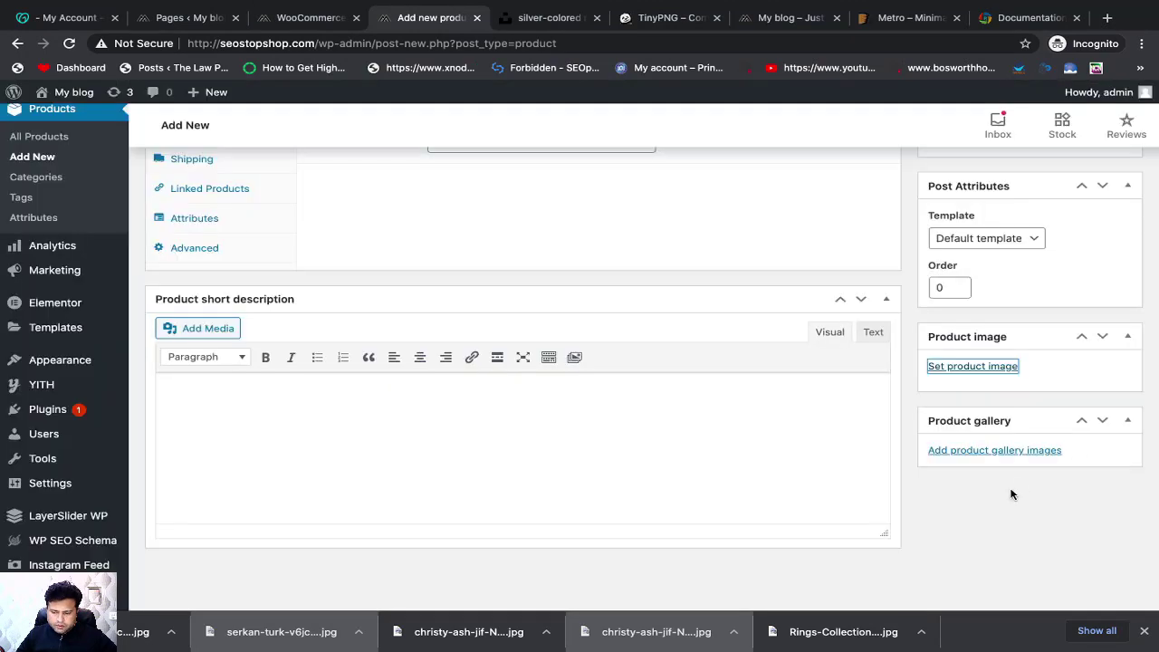
Close the downloads bar and add the Elegant Stone Ring, halo ring, solitaire ring and Rings-Collection-1 hands photos to the product gallery
scroll(942, 421, "down", 3)
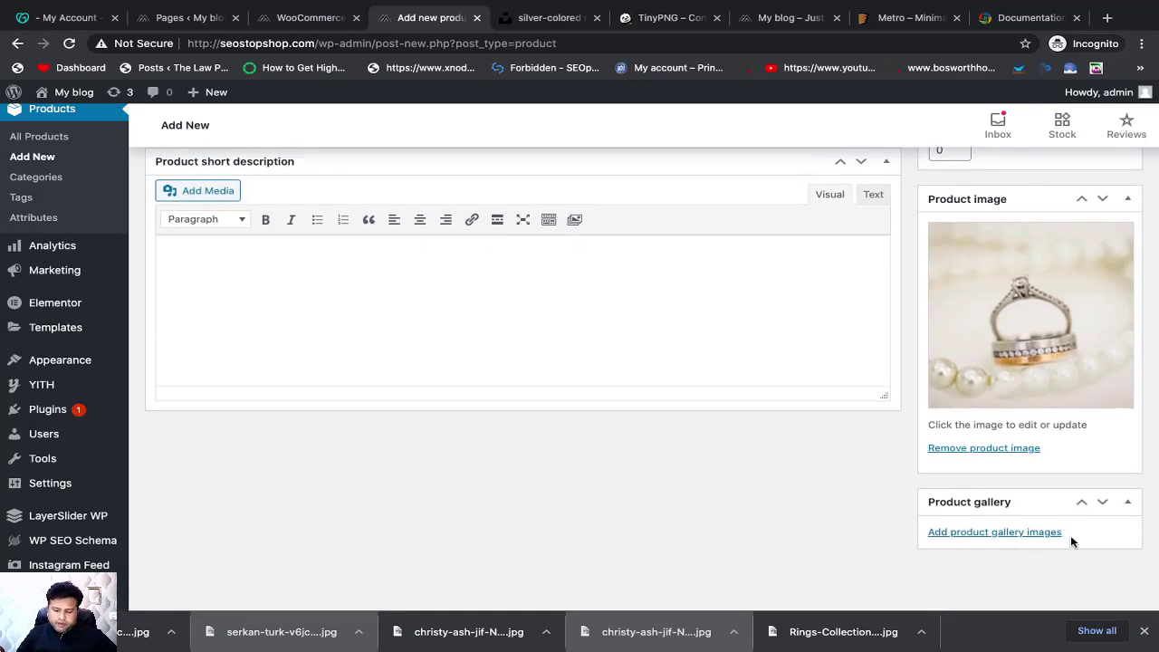
left_click(1143, 631)
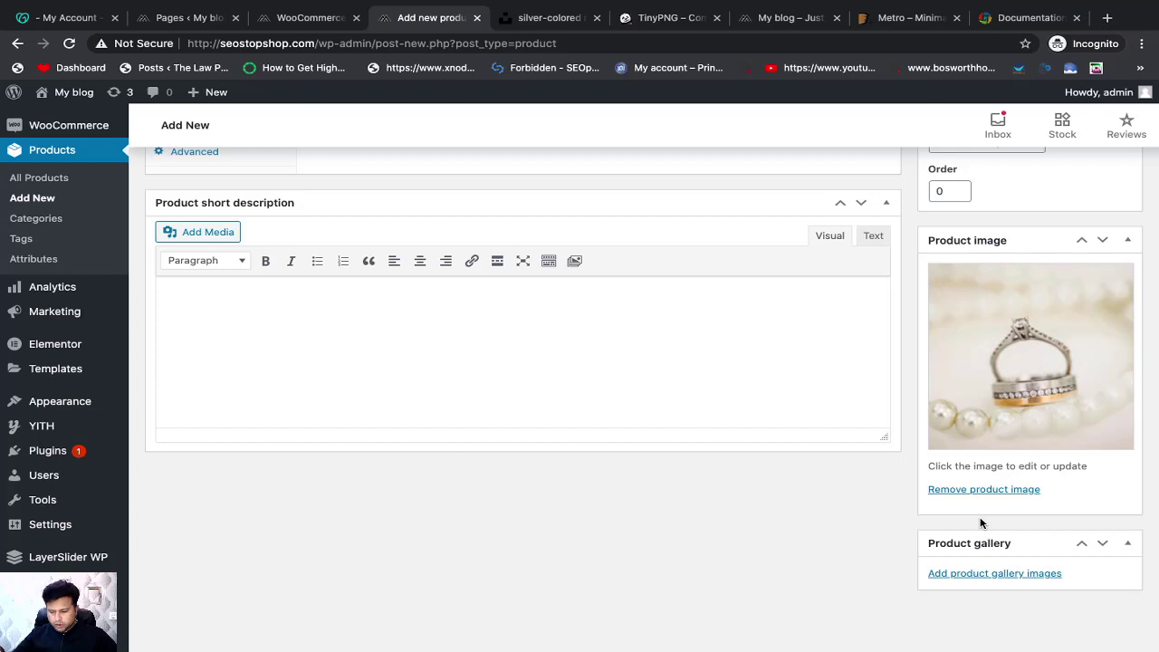
left_click(985, 574)
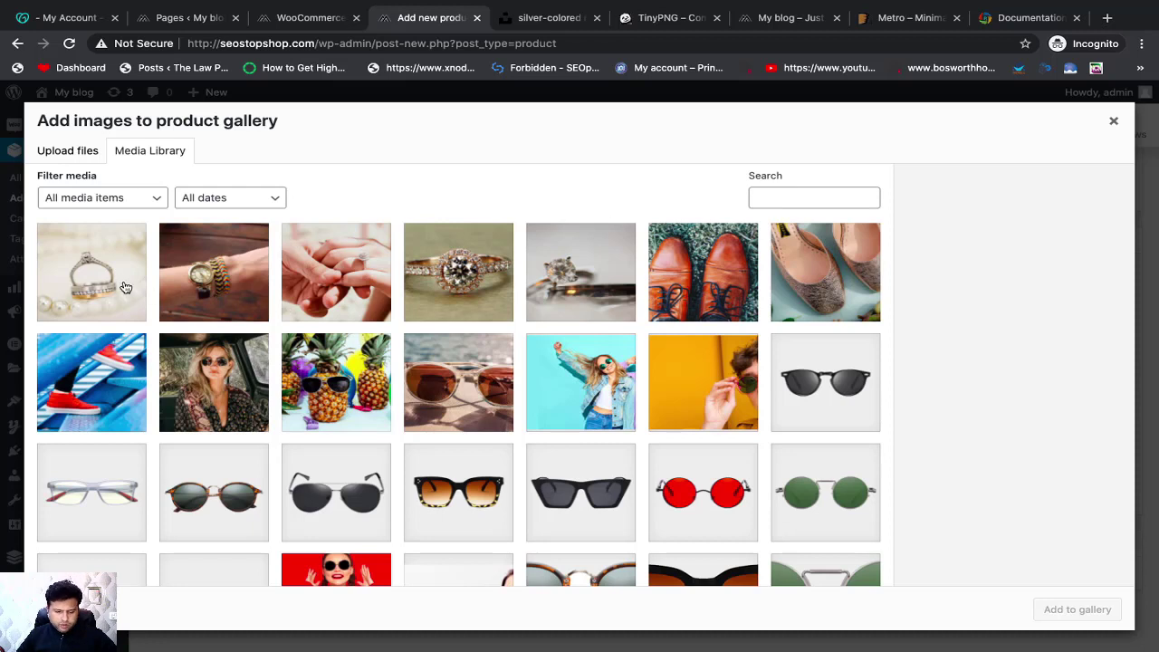
left_click(127, 289)
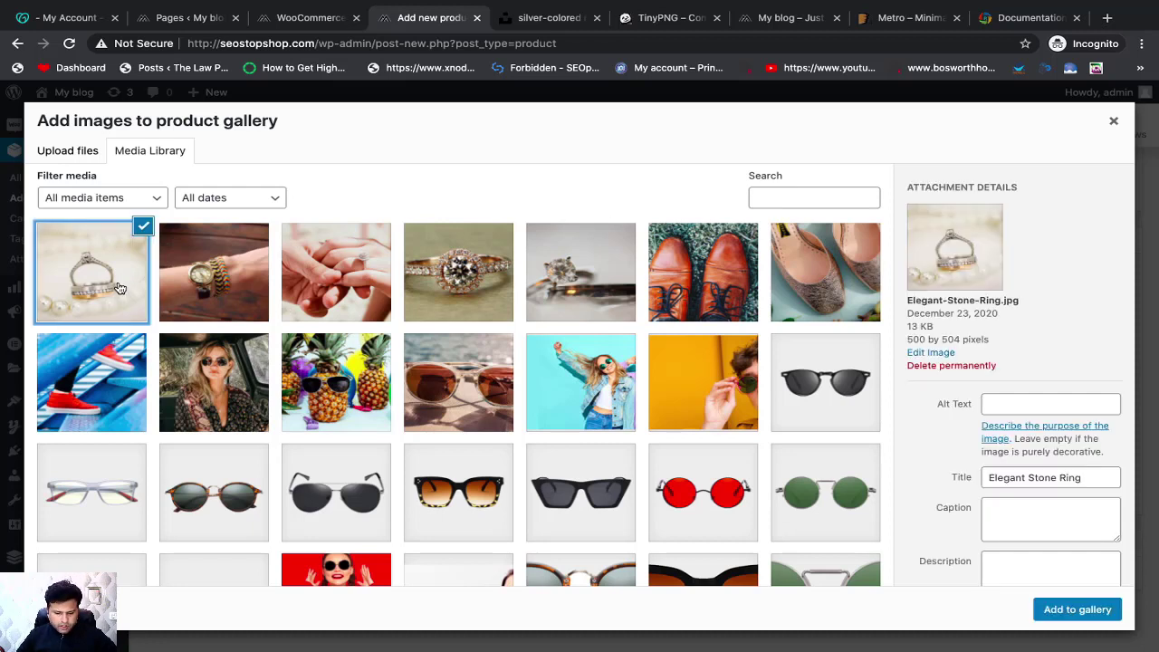
left_click(468, 270)
left_click(580, 281)
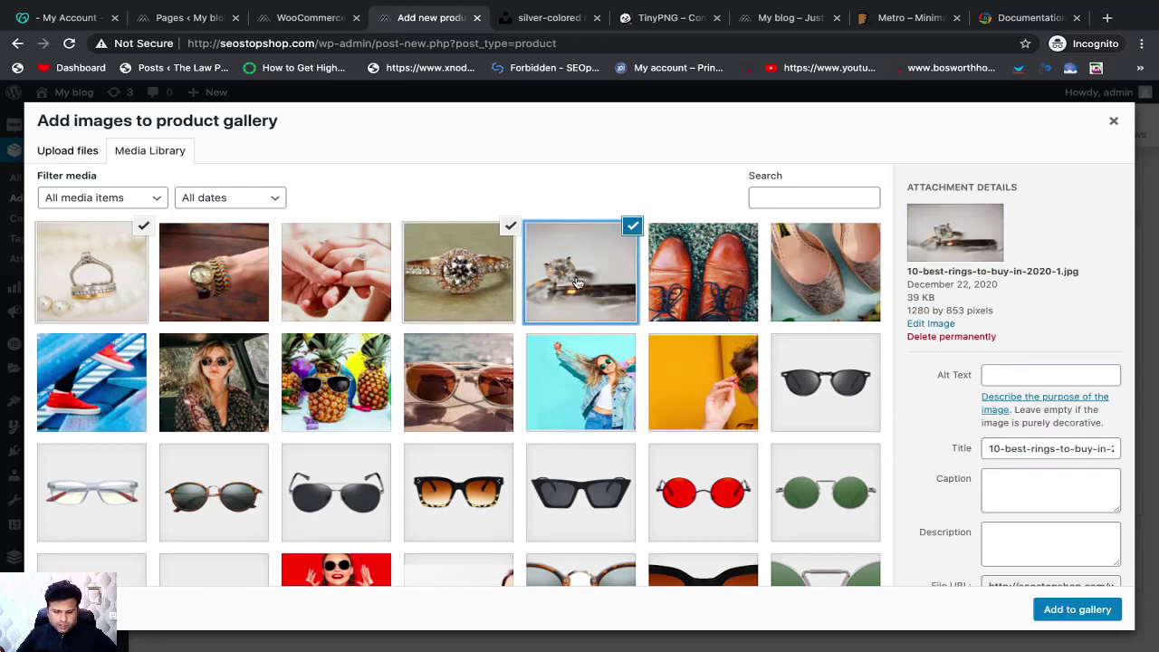
left_click(326, 271)
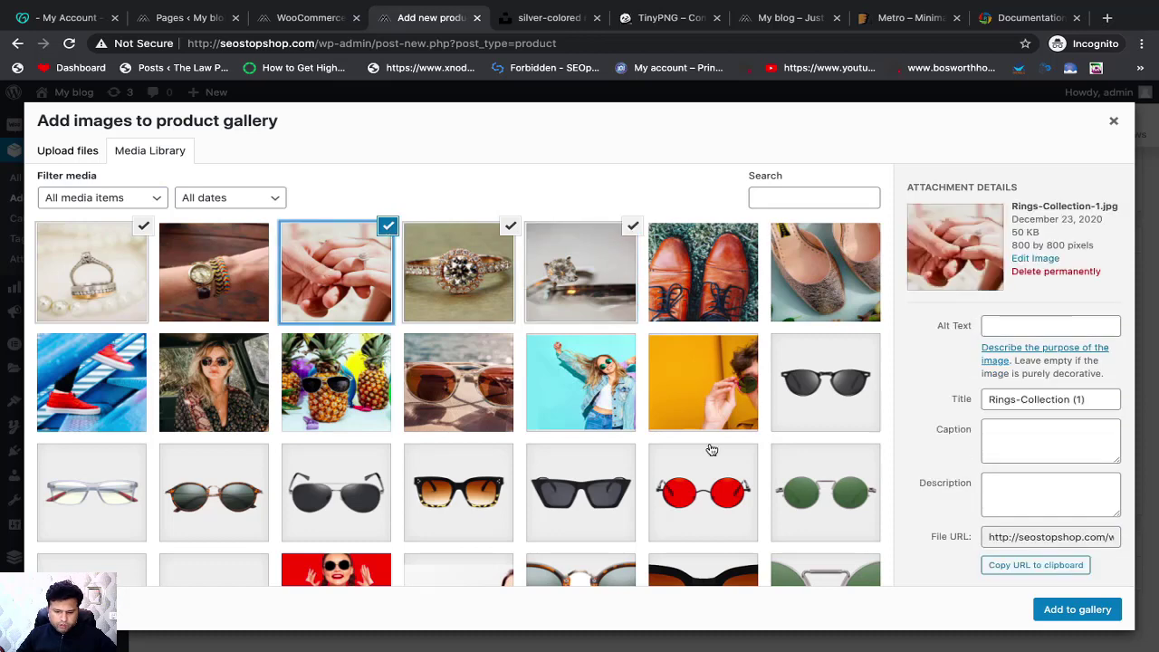
left_click(1045, 609)
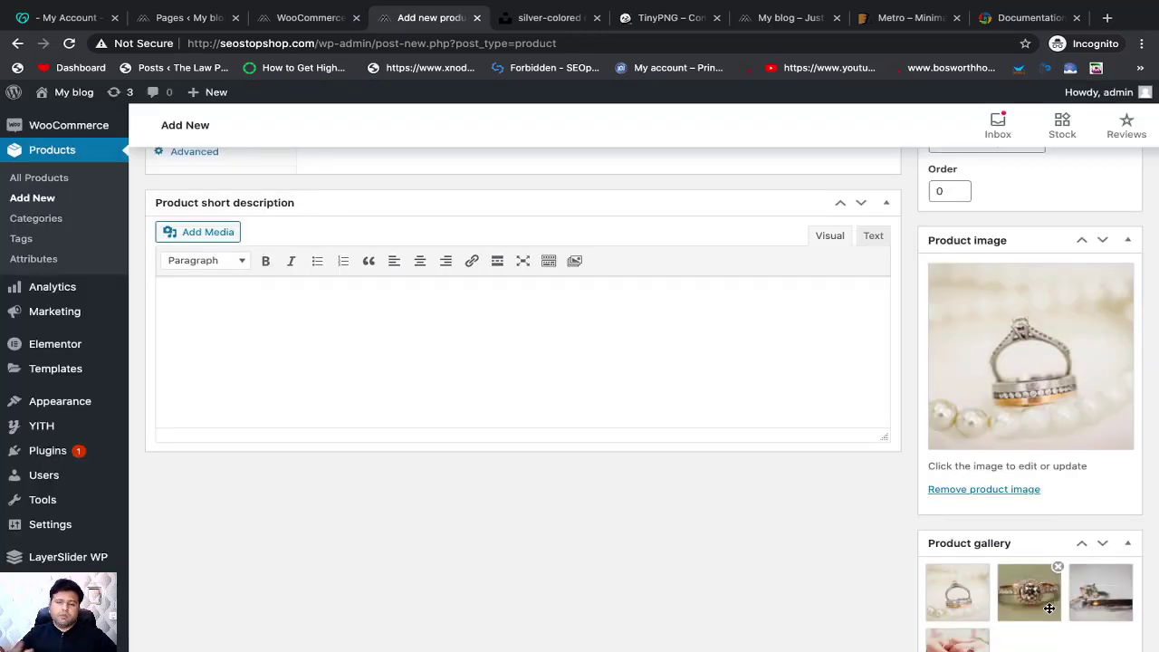
scroll(1049, 608, "down", 2)
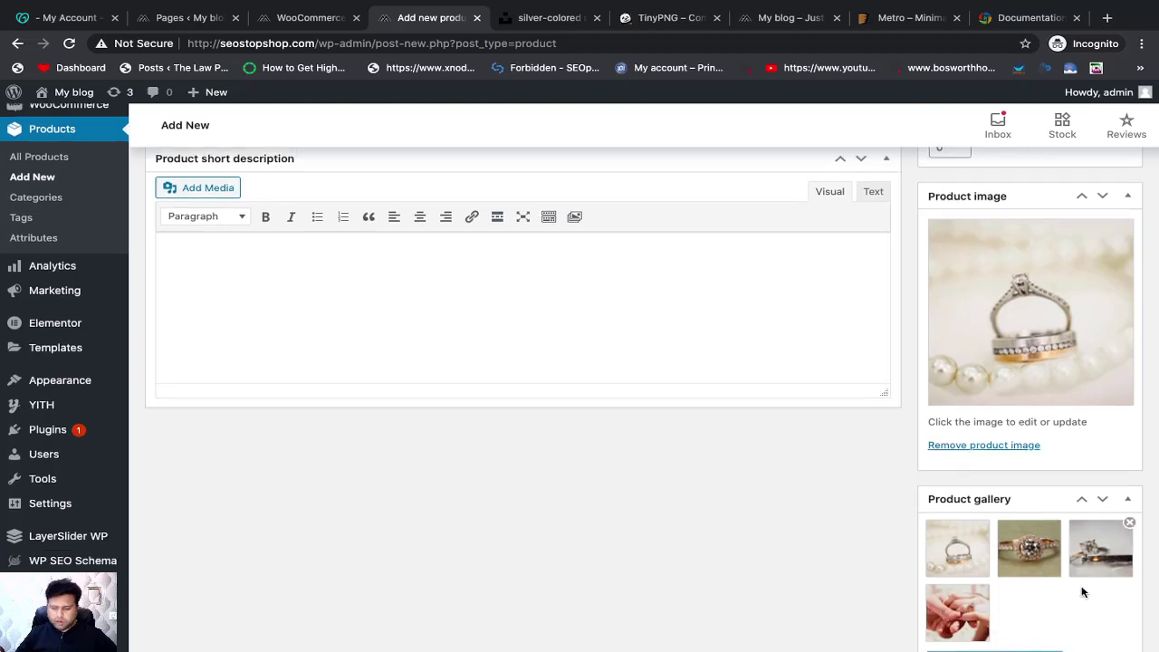
Set the simple product's regular price to 9.97 and its sale price to 5.95 dollars
scroll(1012, 485, "up", 5)
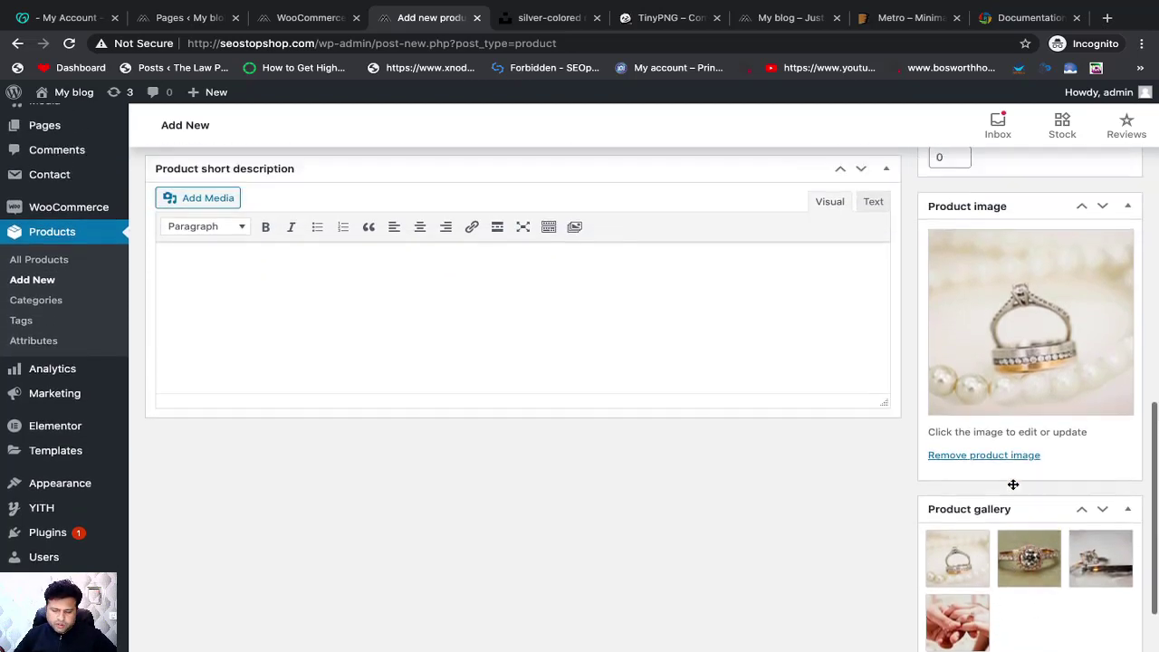
scroll(1012, 489, "up", 1)
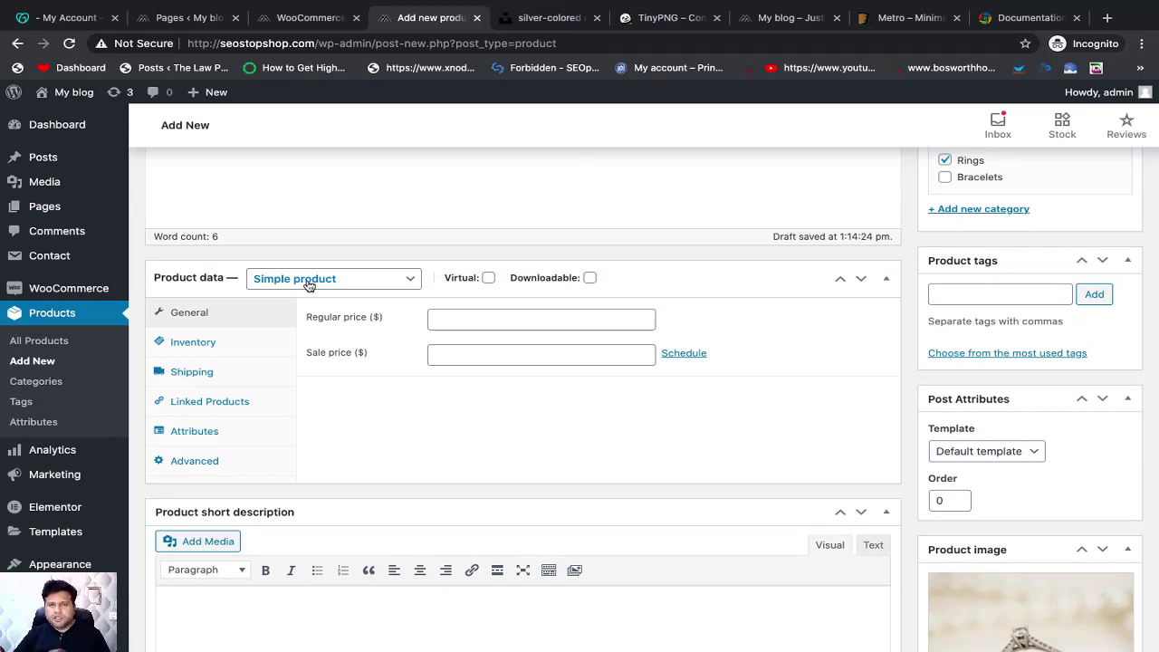
scroll(460, 344, "down", 3)
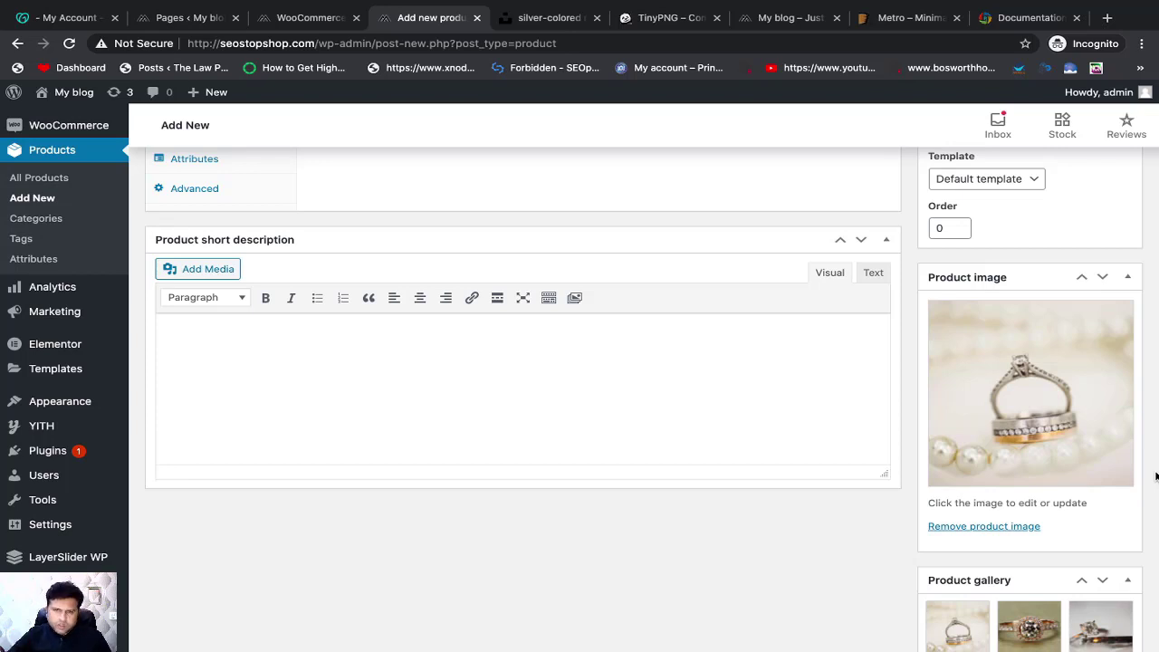
scroll(878, 362, "up", 4)
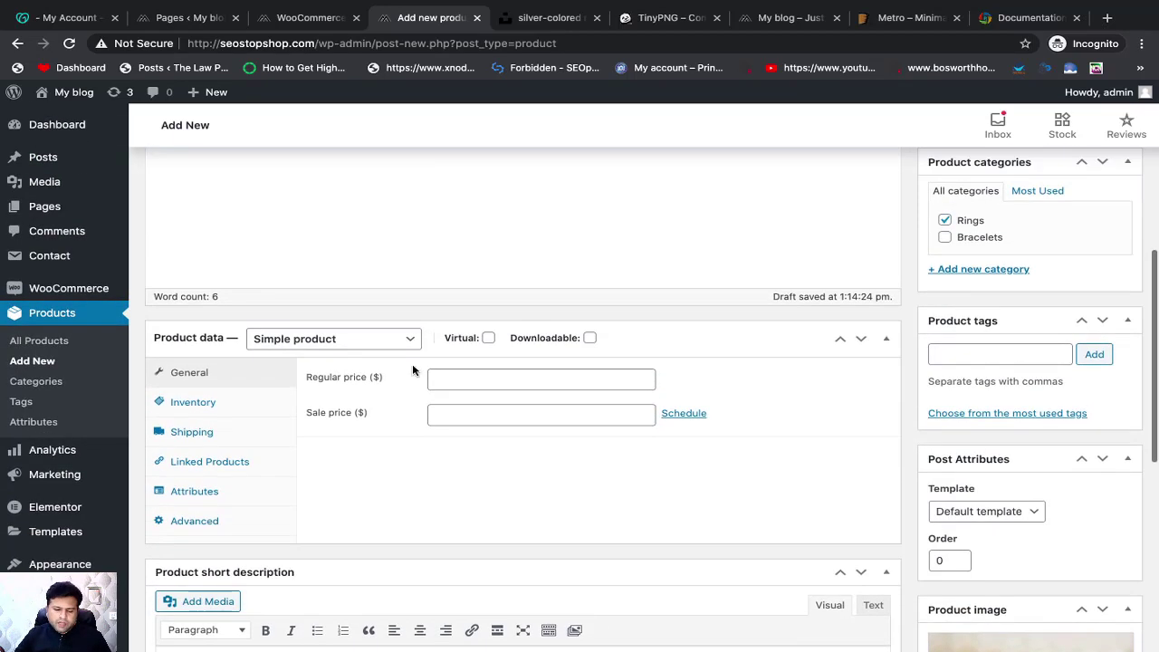
left_click(476, 378)
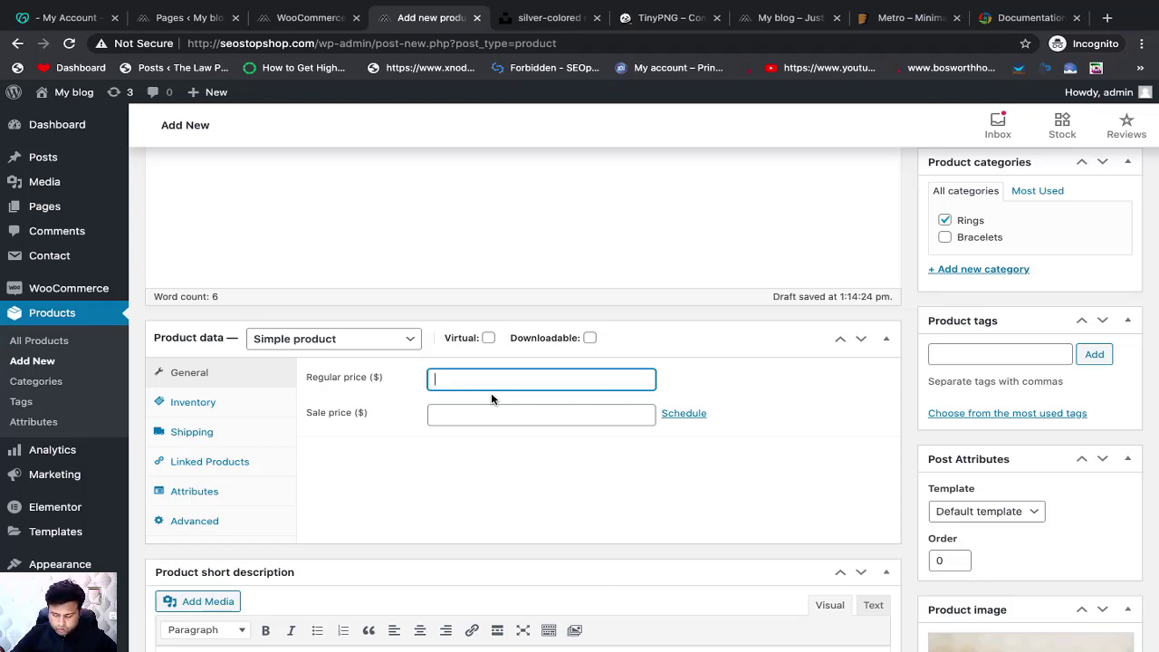
type("9.97")
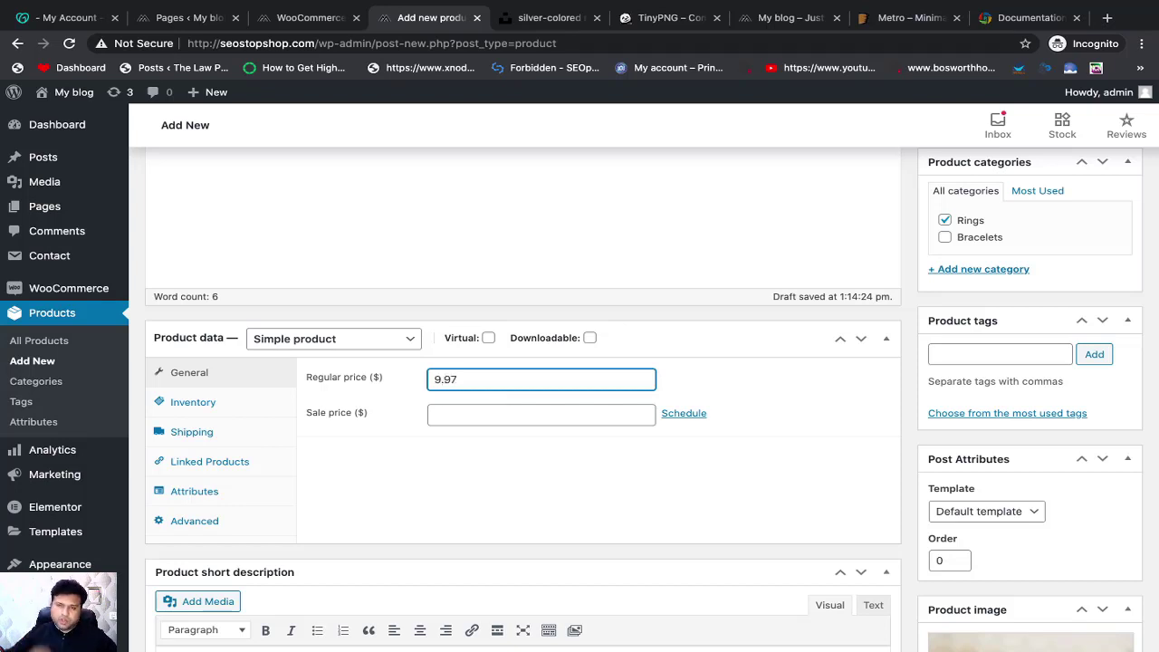
left_click(466, 412)
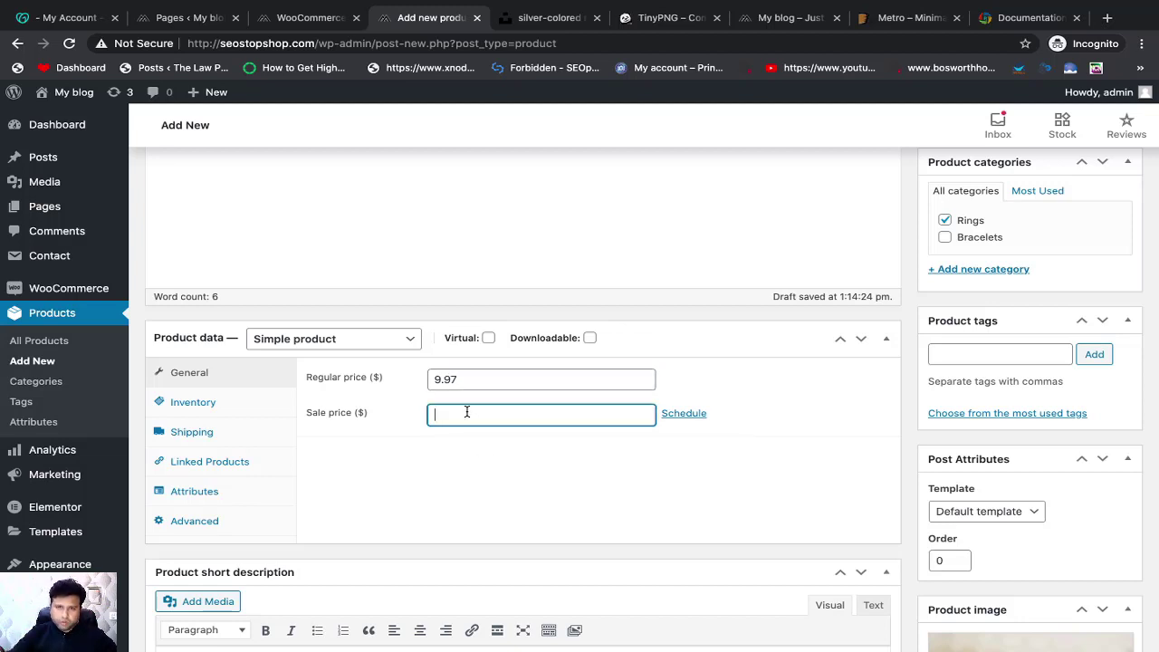
type("5.")
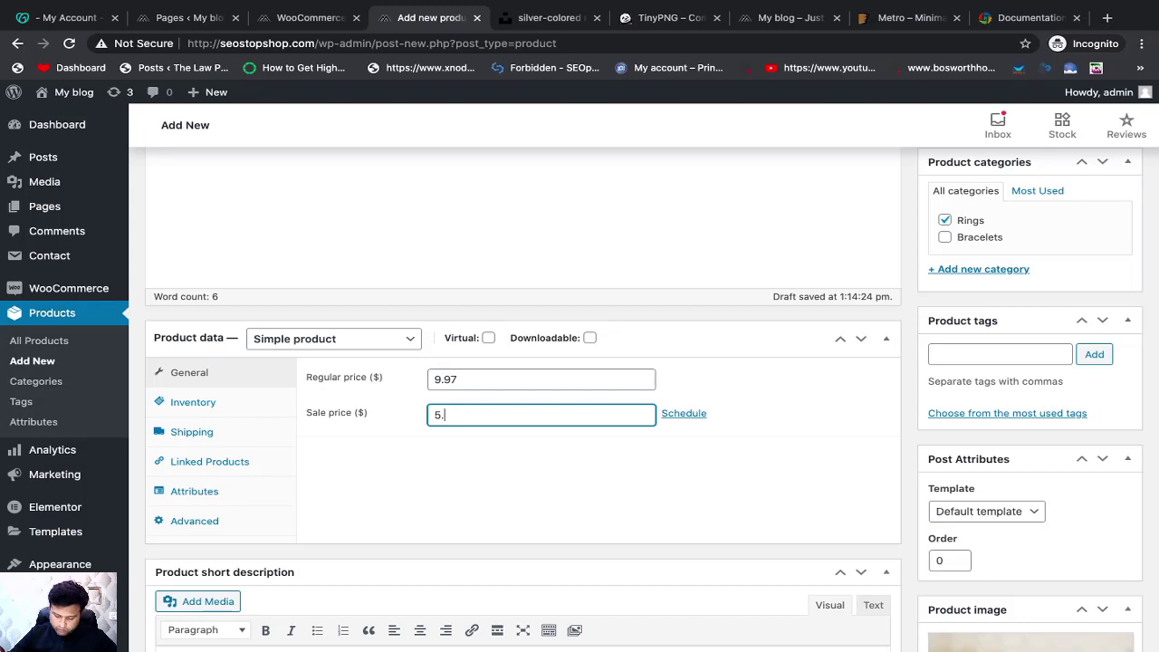
type("95")
left_click(475, 462)
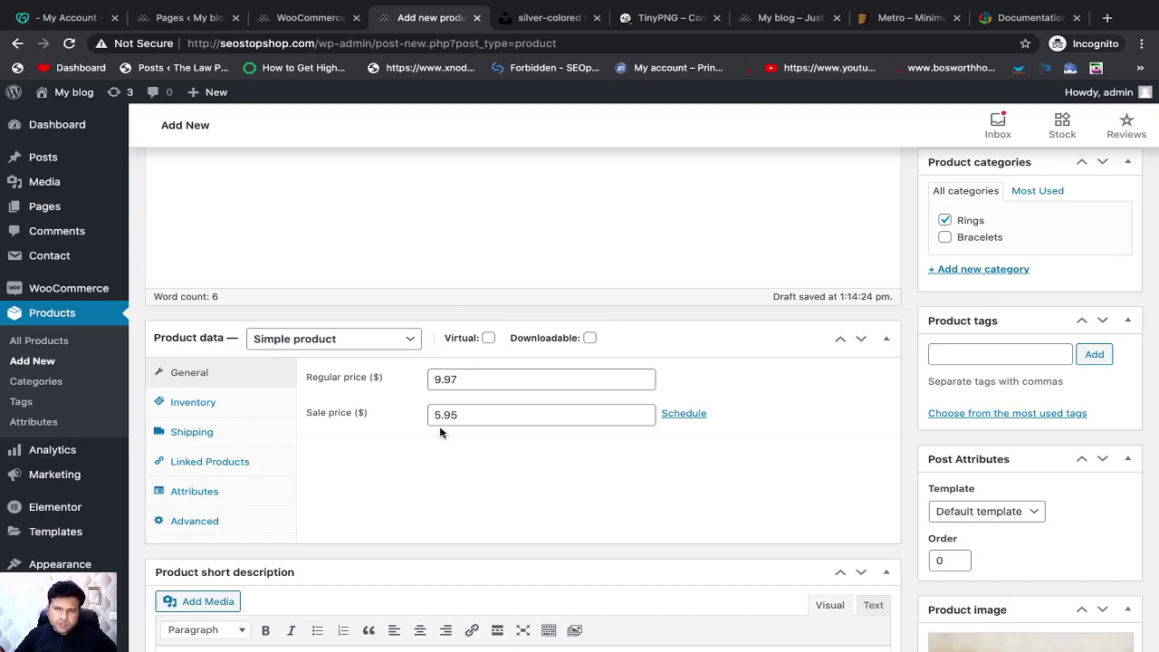
Enable stock management at product level in the inventory settings and set the stock quantity to 100
scroll(531, 442, "down", 1)
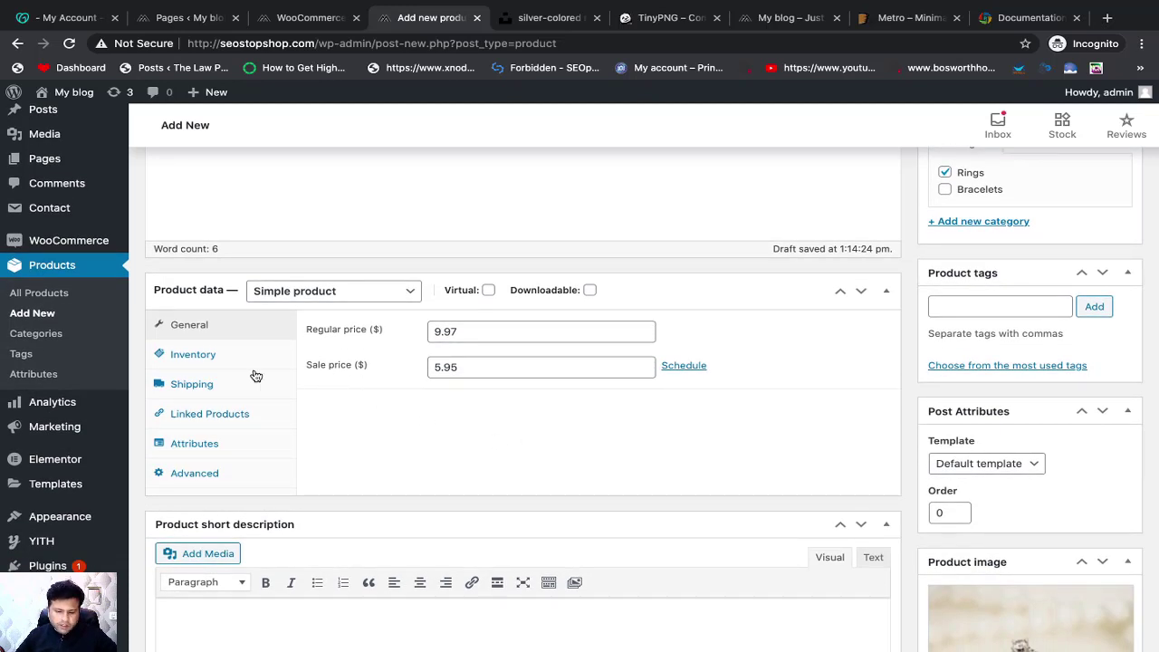
left_click(219, 356)
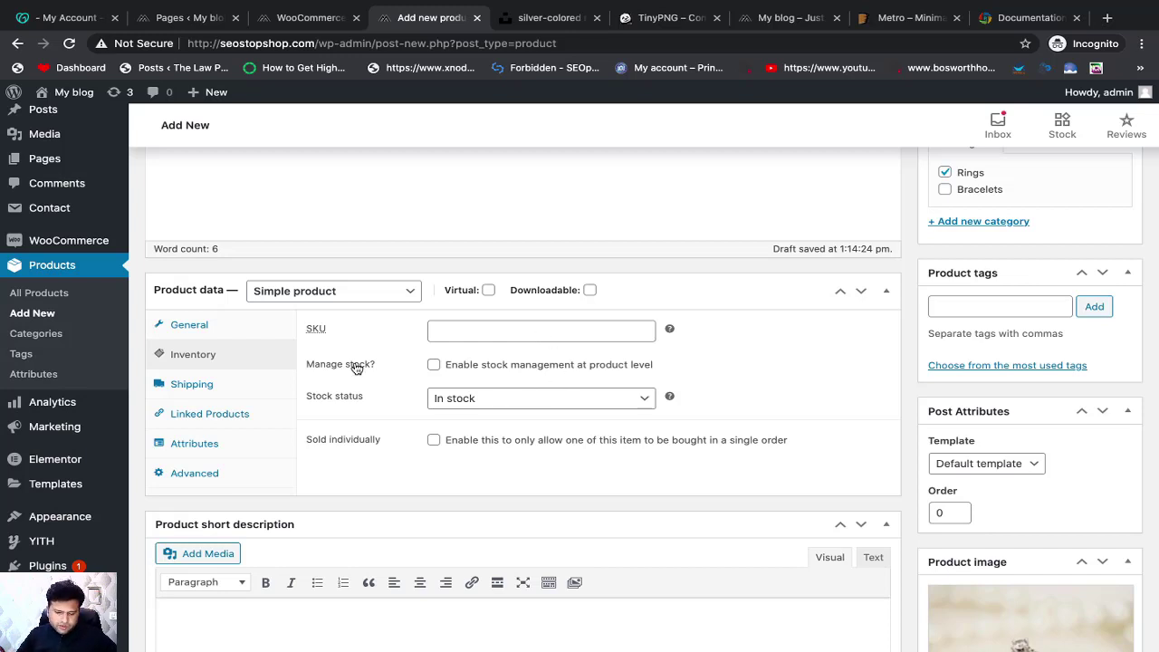
left_click(434, 366)
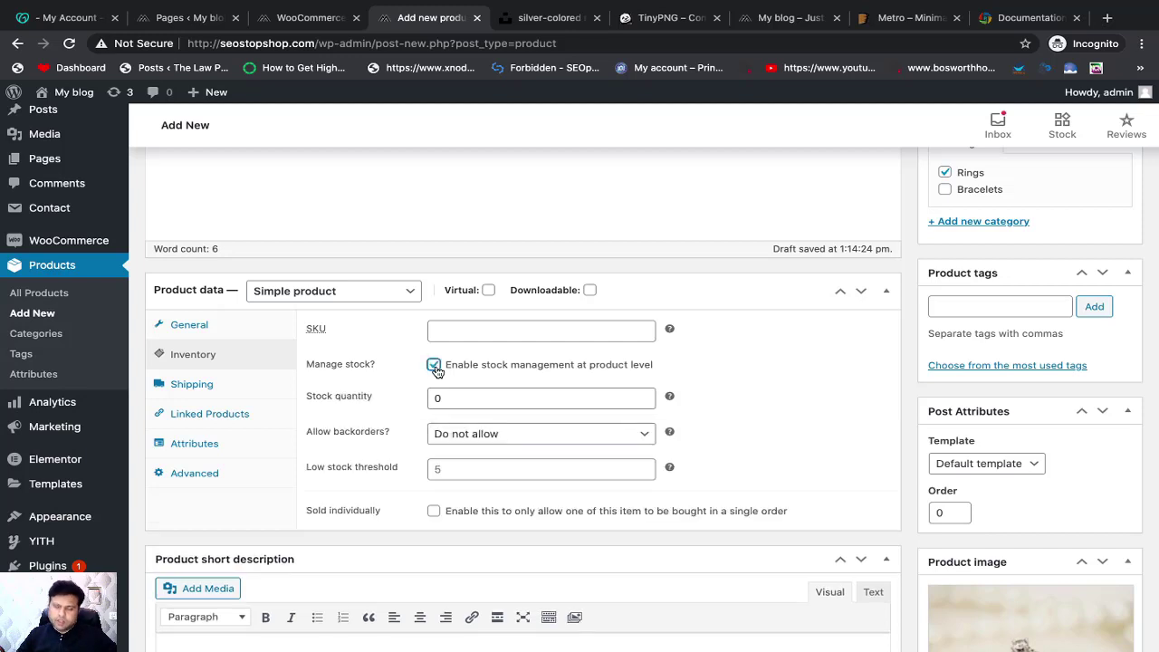
double_click(451, 392)
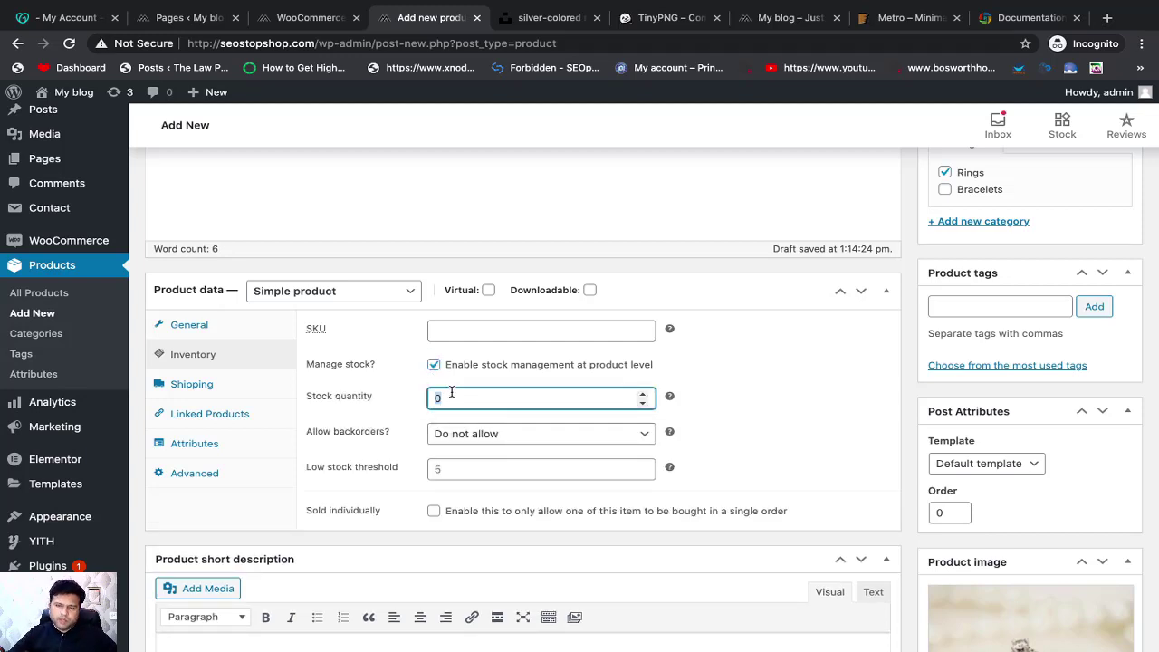
type("100")
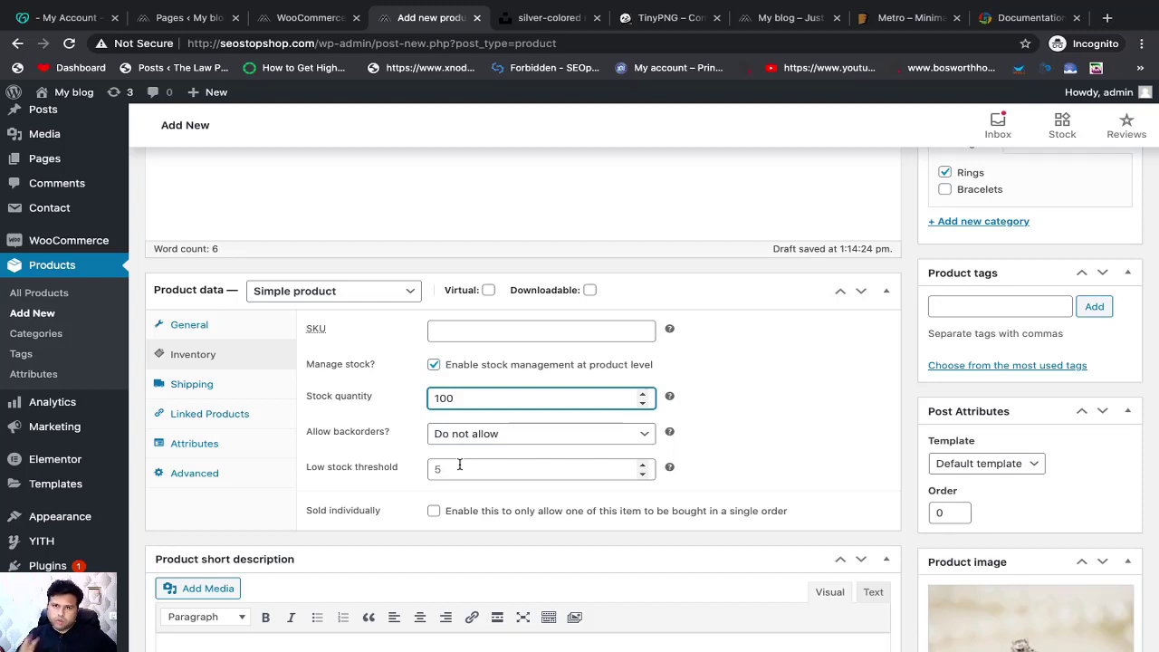
Look through the product's shipping, linked products, attributes and advanced settings, and return to the general pricing settings
scroll(422, 516, "down", 1)
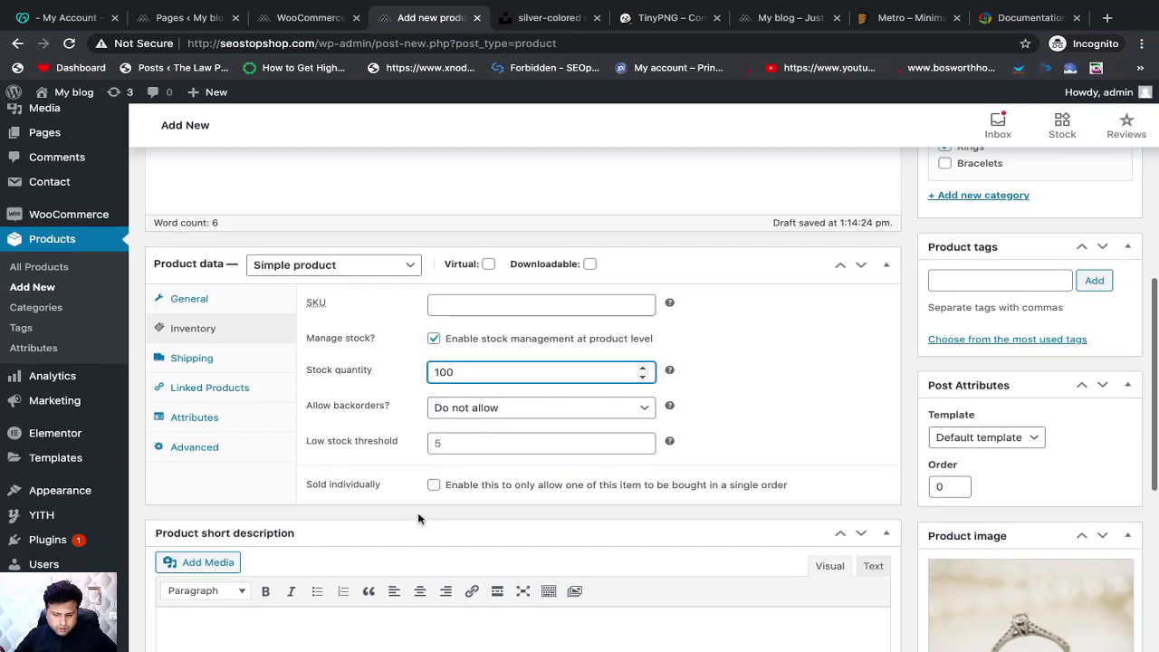
left_click(240, 359)
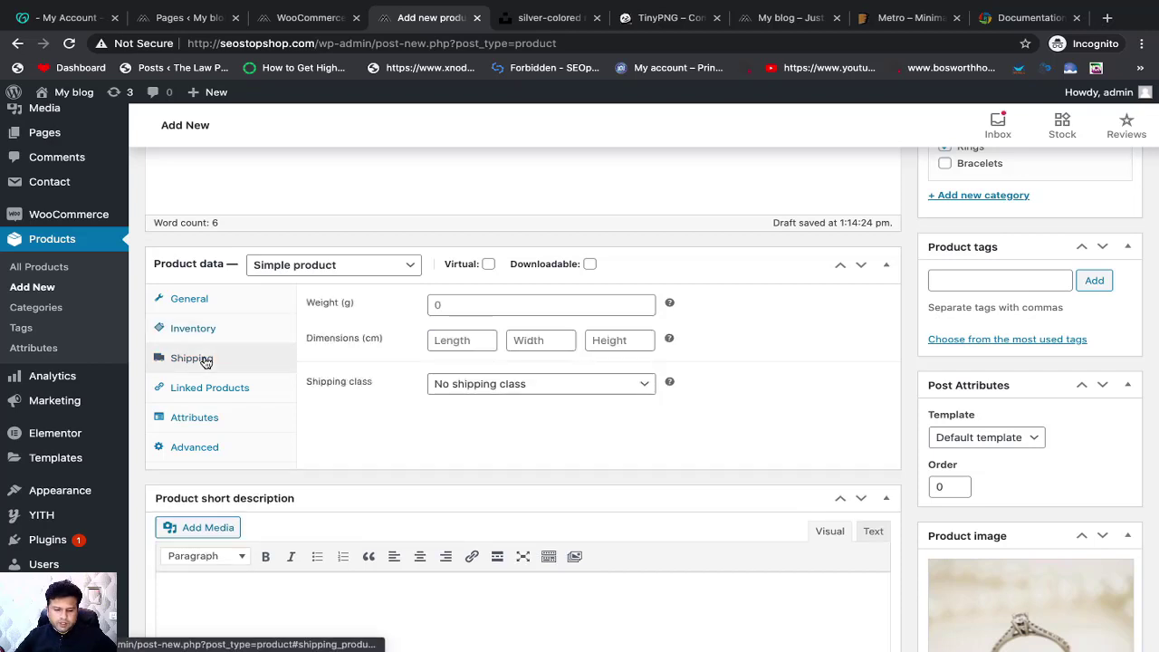
left_click(453, 305)
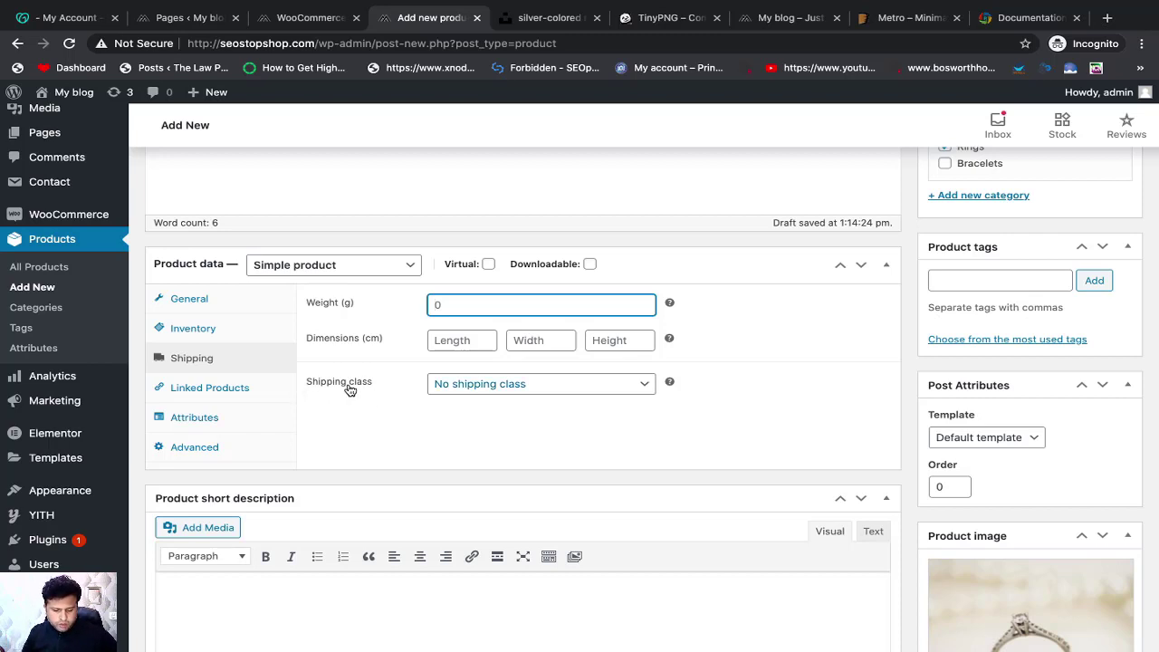
left_click(201, 391)
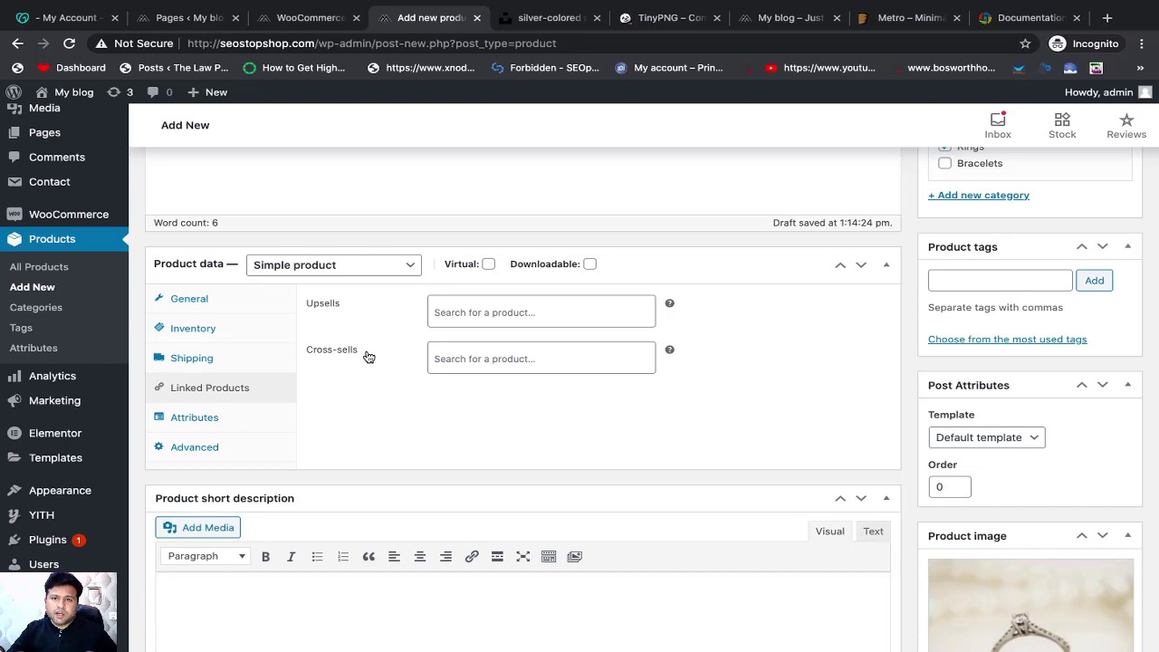
left_click(474, 312)
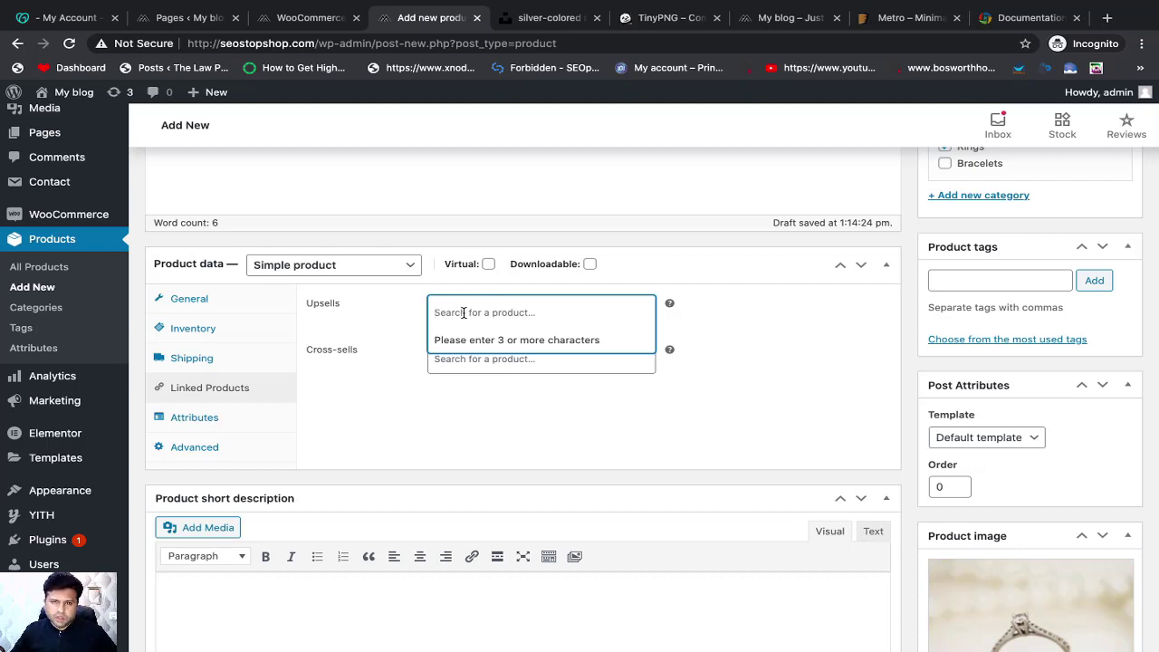
type("A")
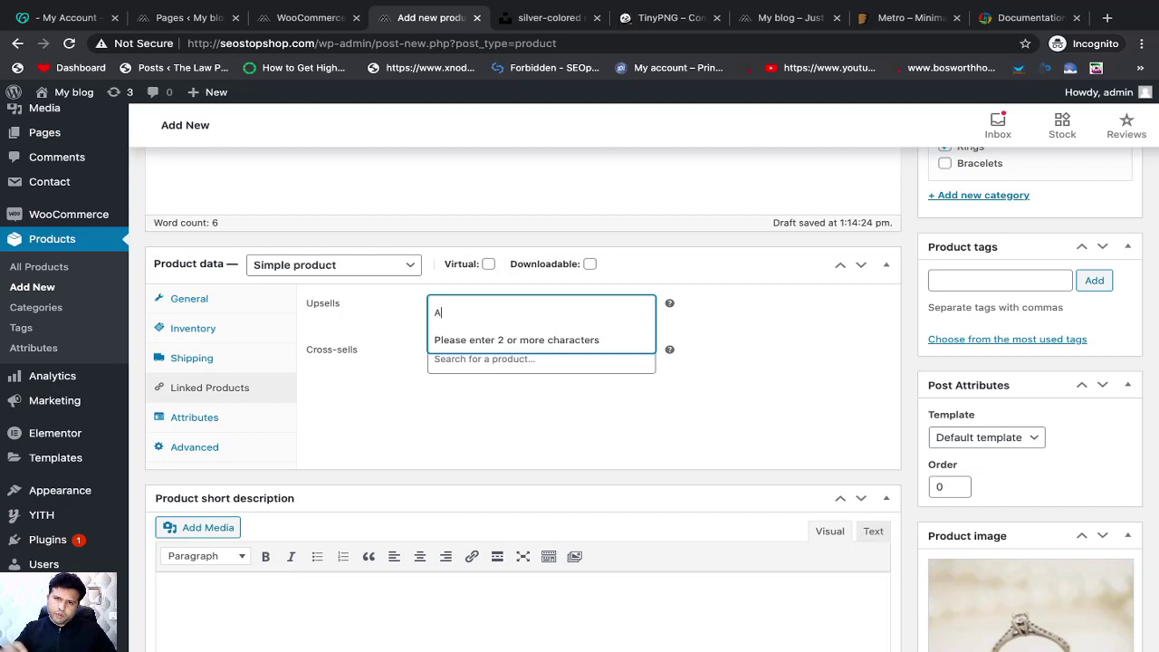
key("BackSpace")
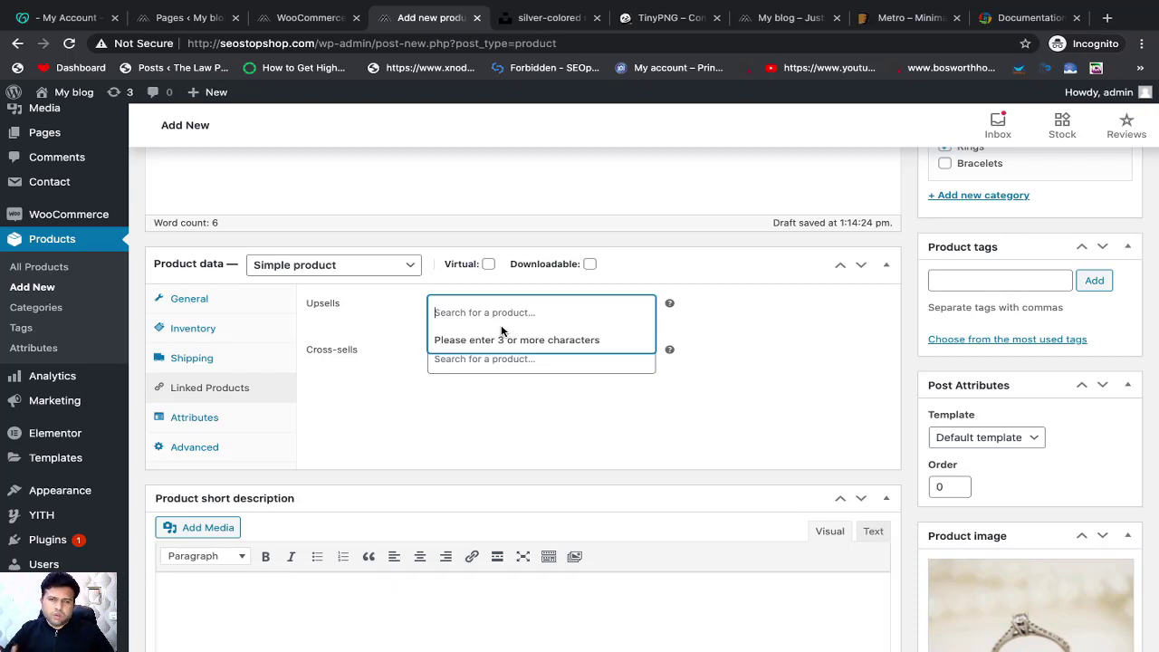
left_click(355, 403)
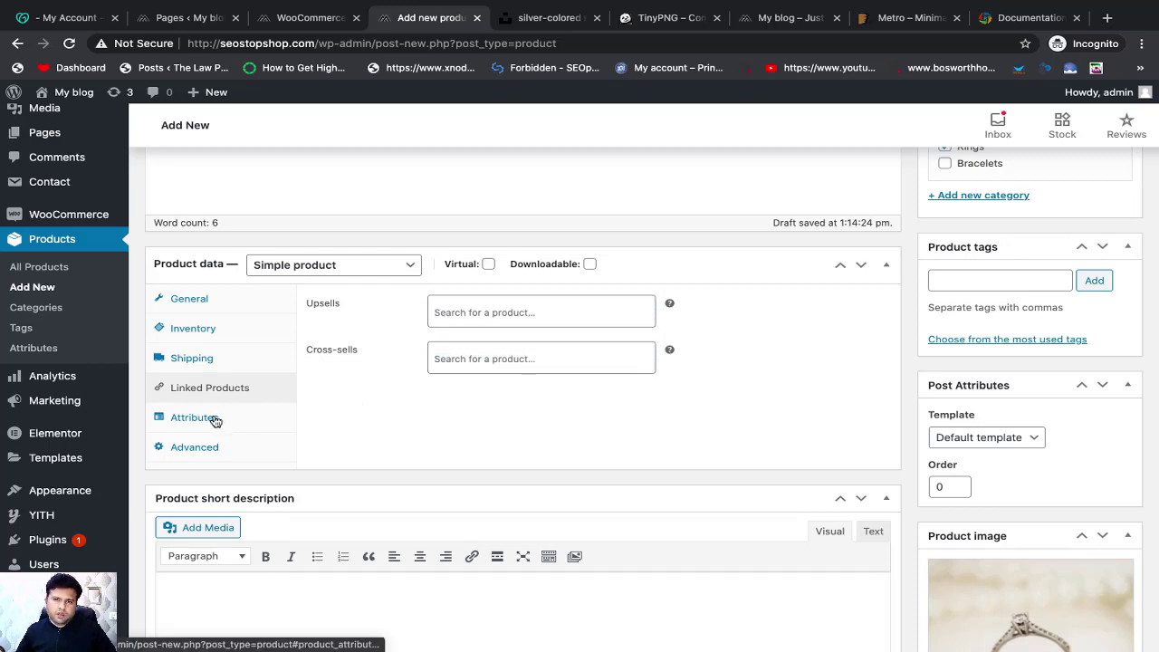
left_click(214, 418)
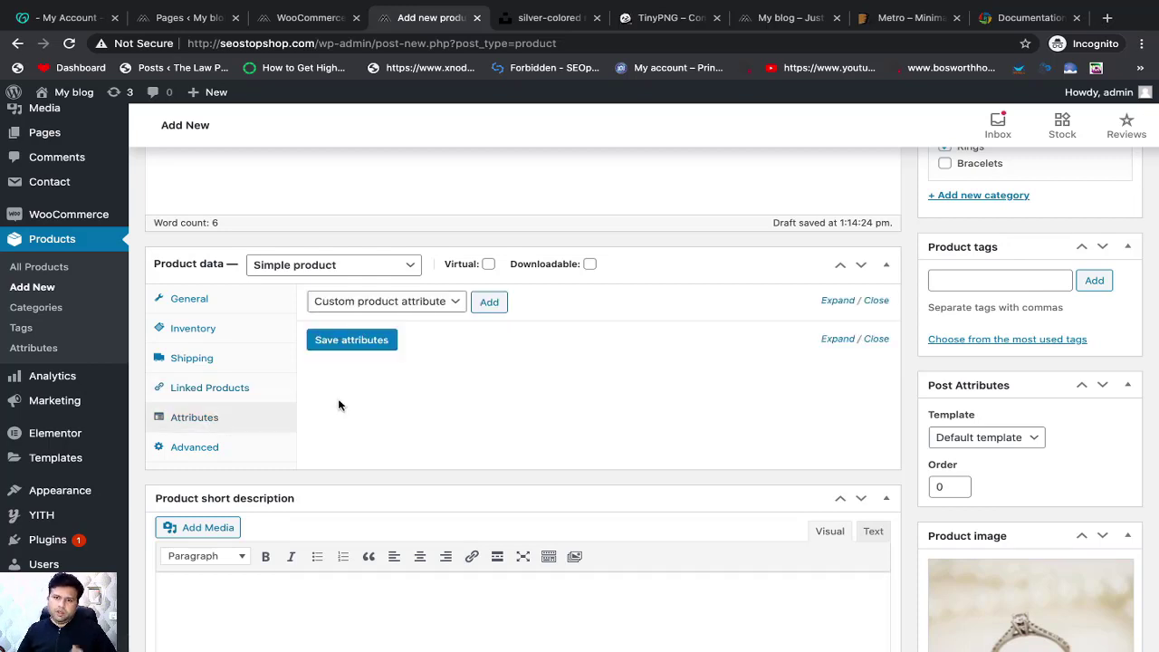
left_click(227, 457)
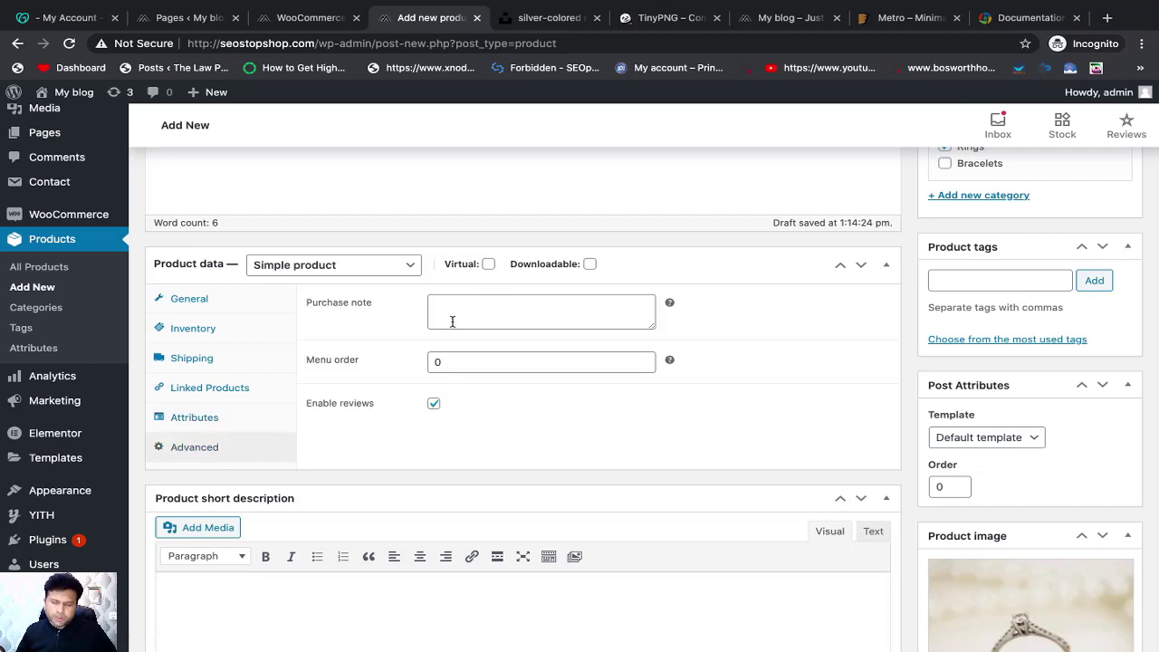
left_click(203, 300)
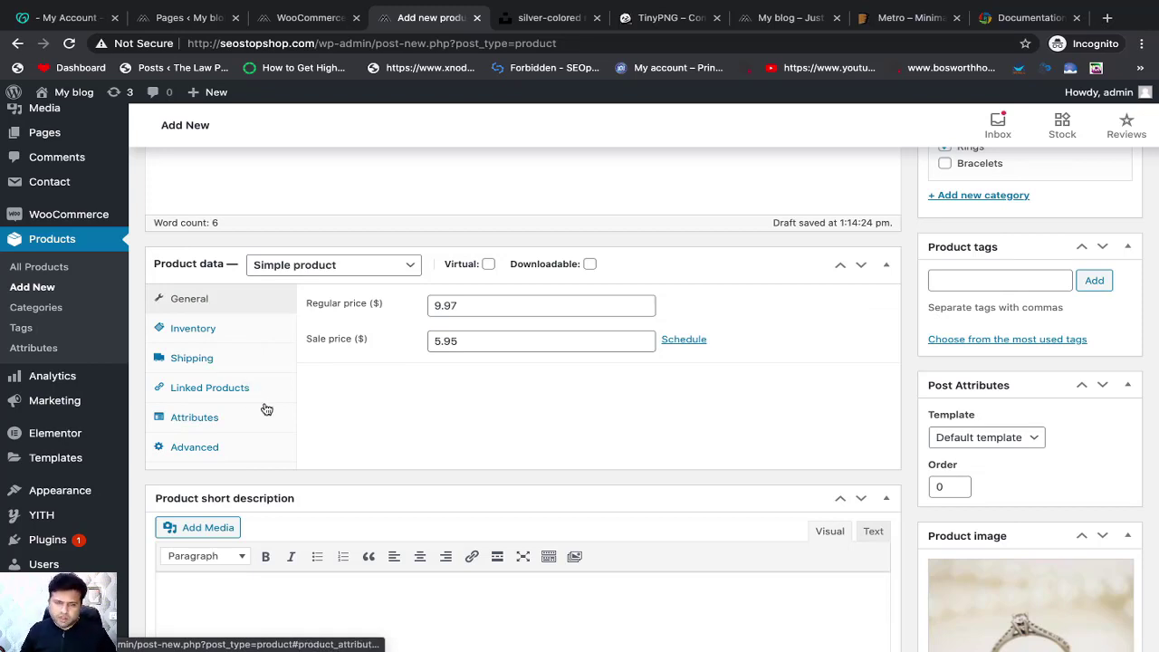
Write the product short description as "Features:" followed by a numbered list with Feature 1 and Feature 2
scroll(652, 485, "down", 3)
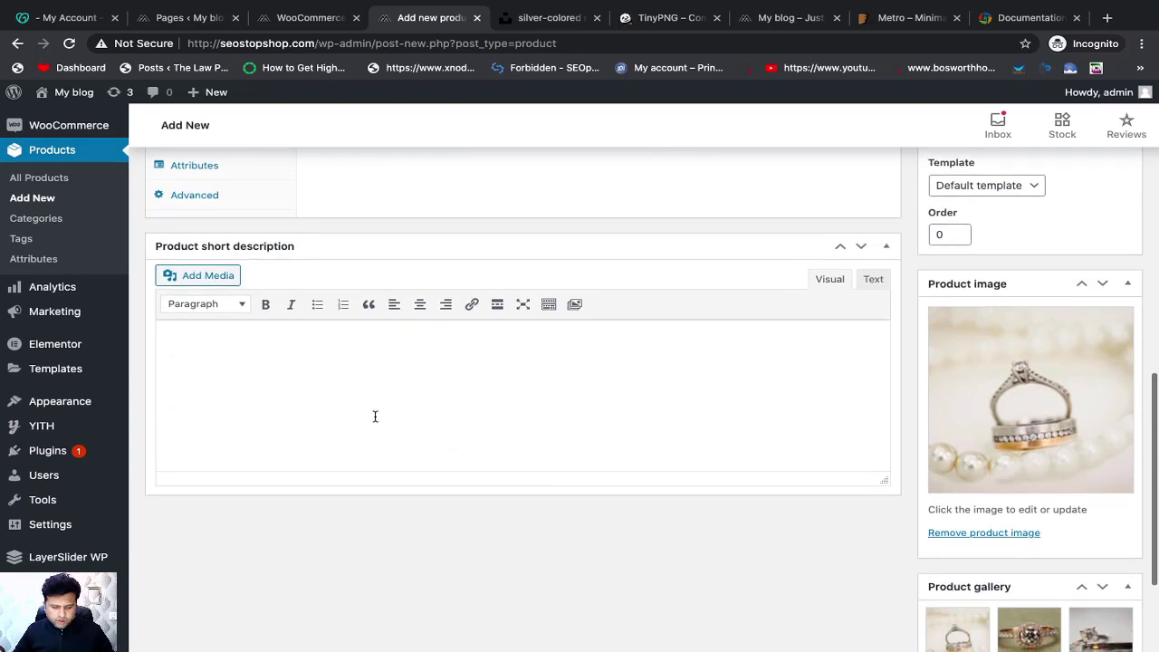
left_click(375, 416)
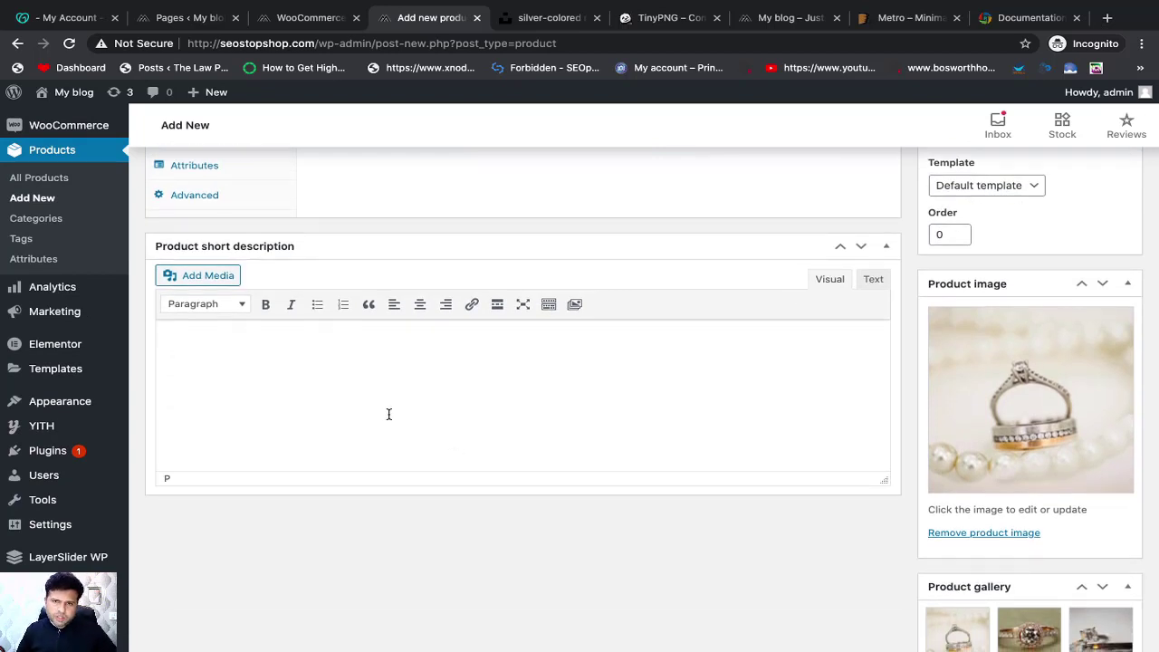
type("Featur")
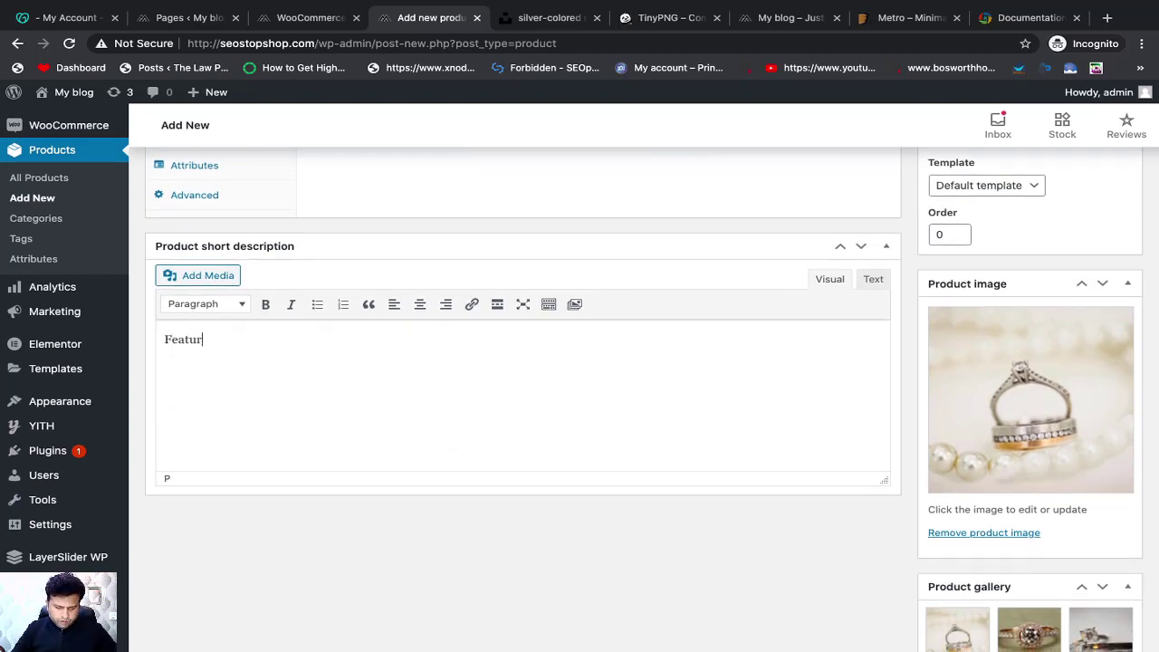
type("es:")
key("Return")
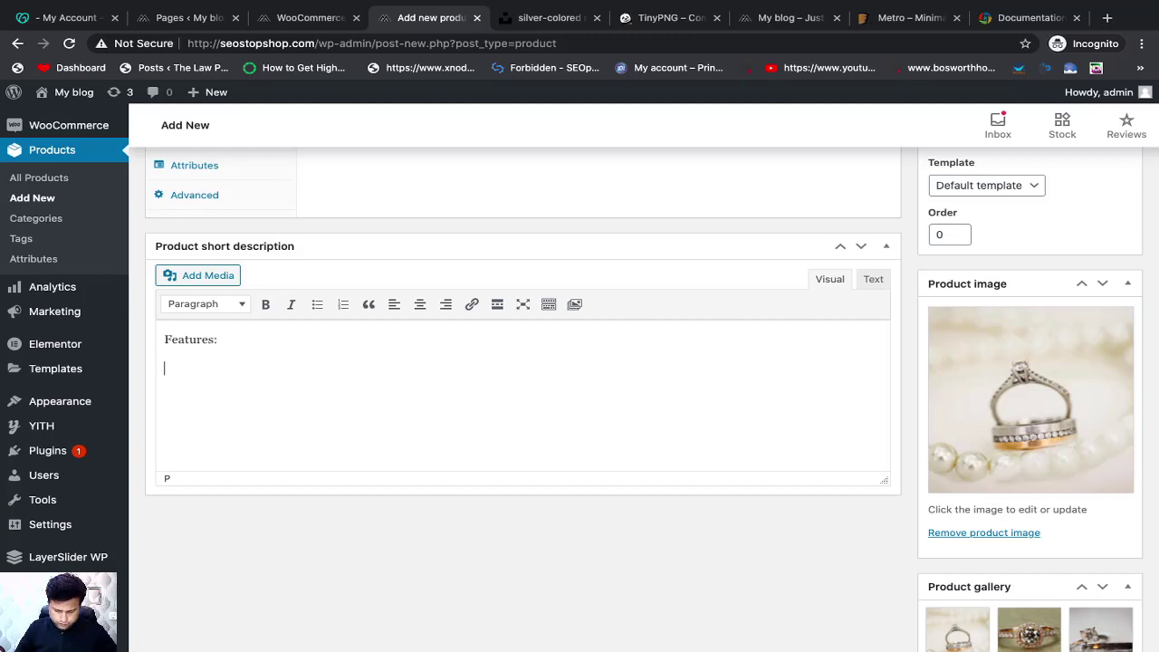
type("1. Feature 1")
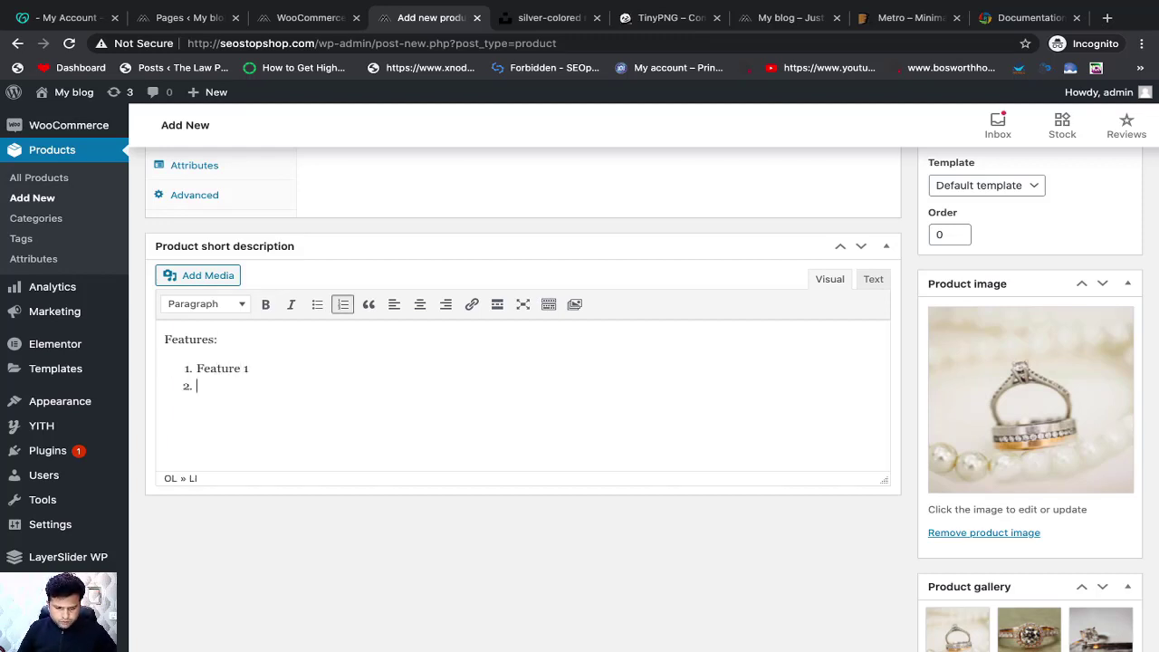
type(" 2. Featu")
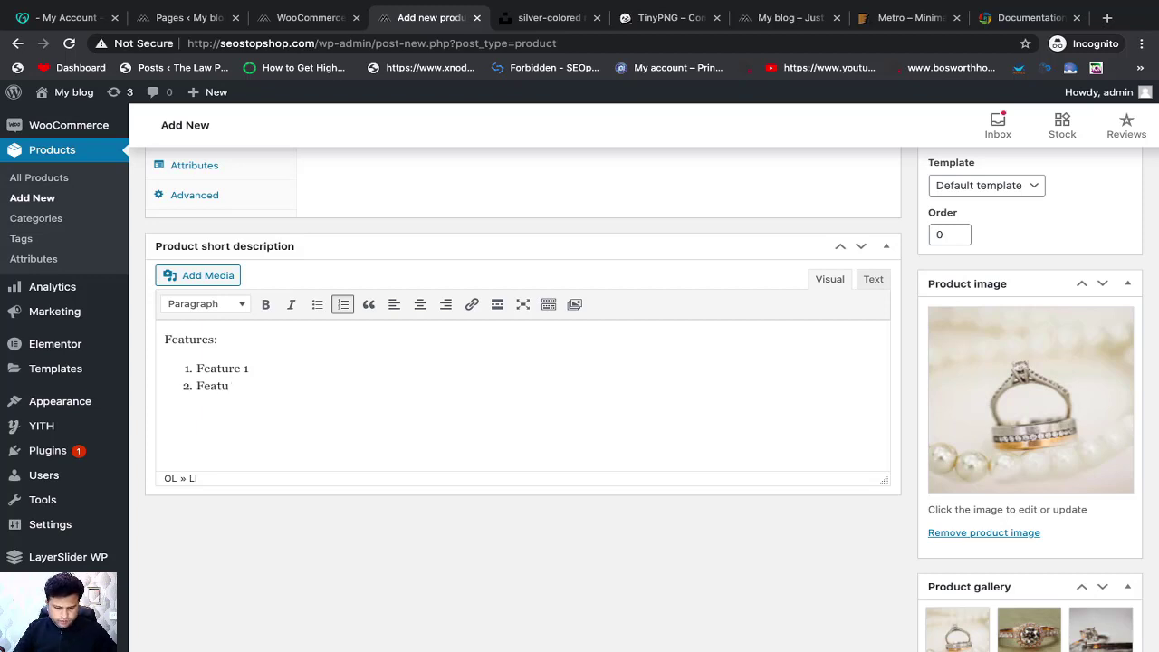
type("r 2")
key("BackSpace")
key("BackSpace")
key("BackSpace")
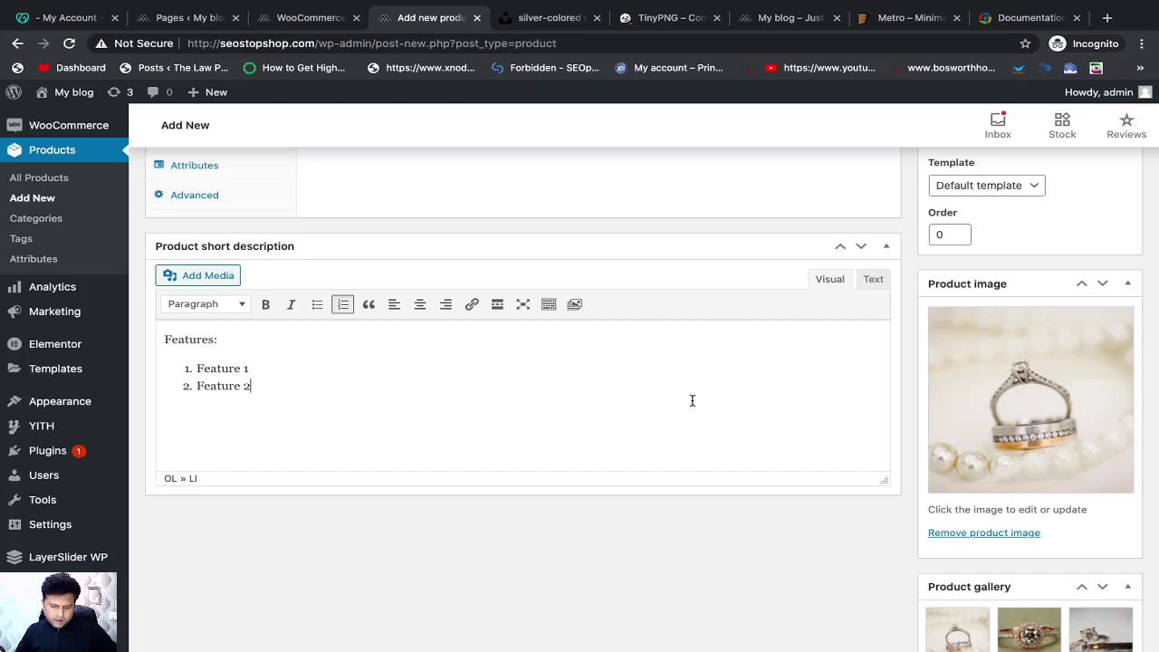
scroll(685, 403, "up", 1)
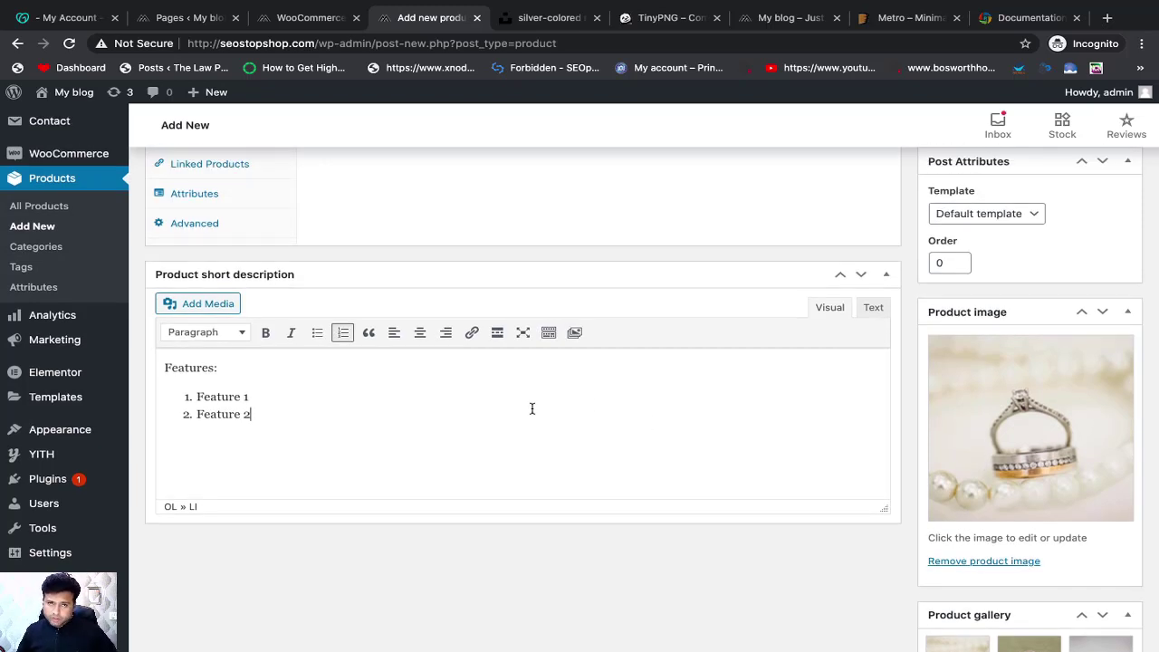
scroll(401, 421, "up", 10)
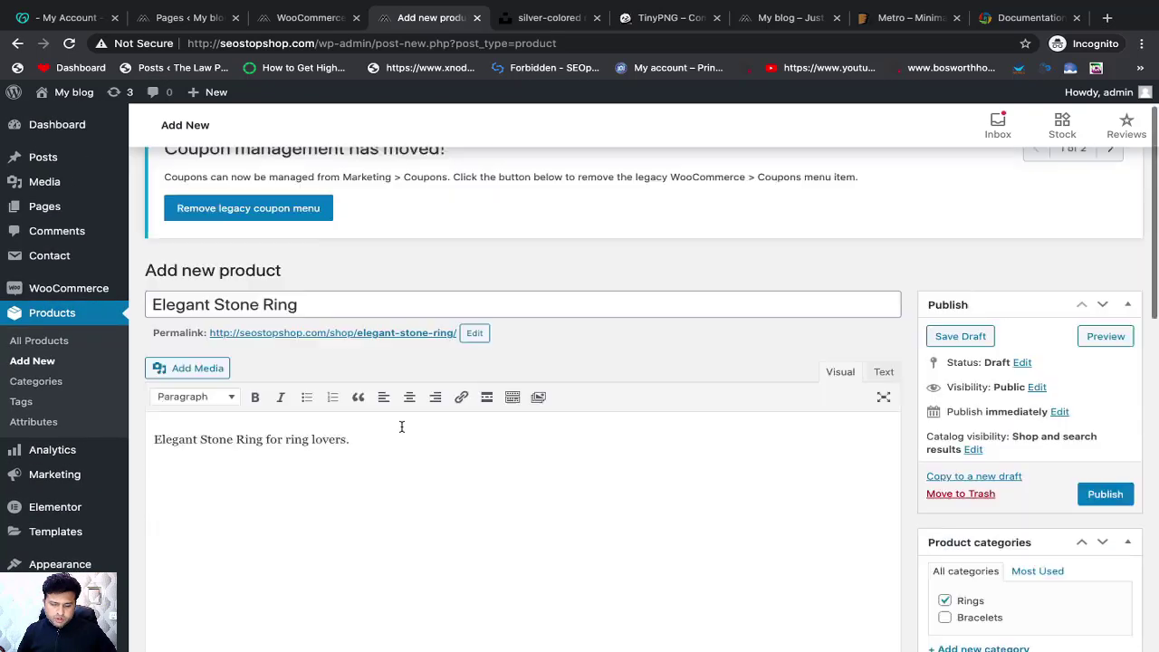
scroll(401, 426, "up", 1)
scroll(408, 481, "down", 2)
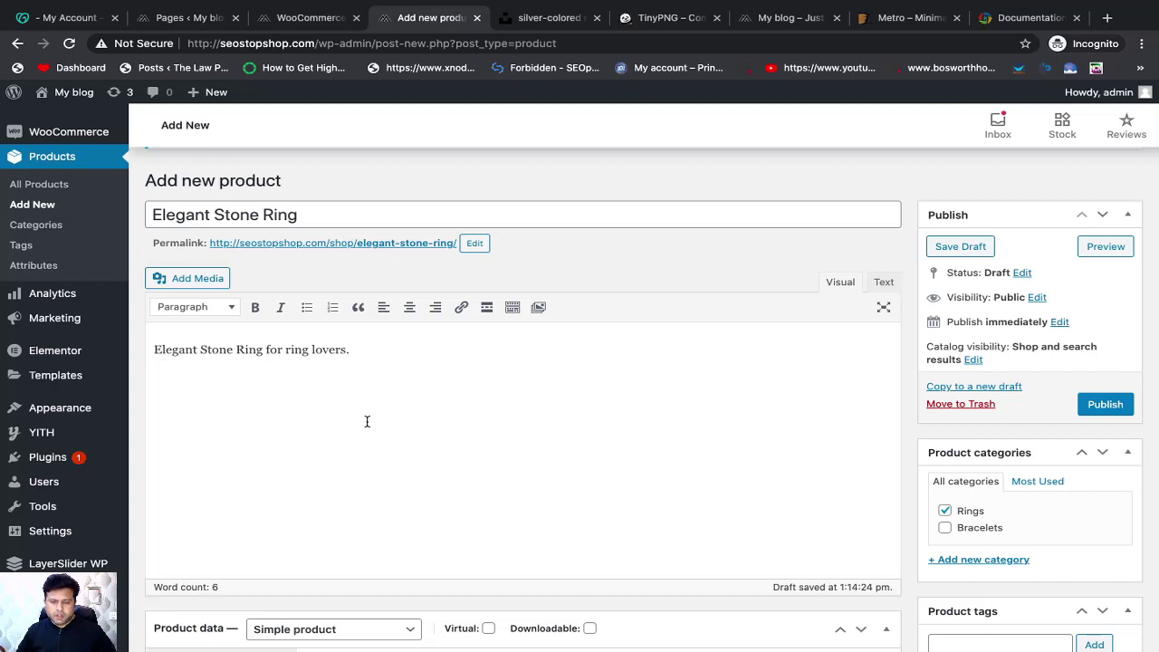
Preview the draft product and check its price, availability, category and short description on the shop page
scroll(475, 411, "down", 1)
scroll(474, 412, "up", 1)
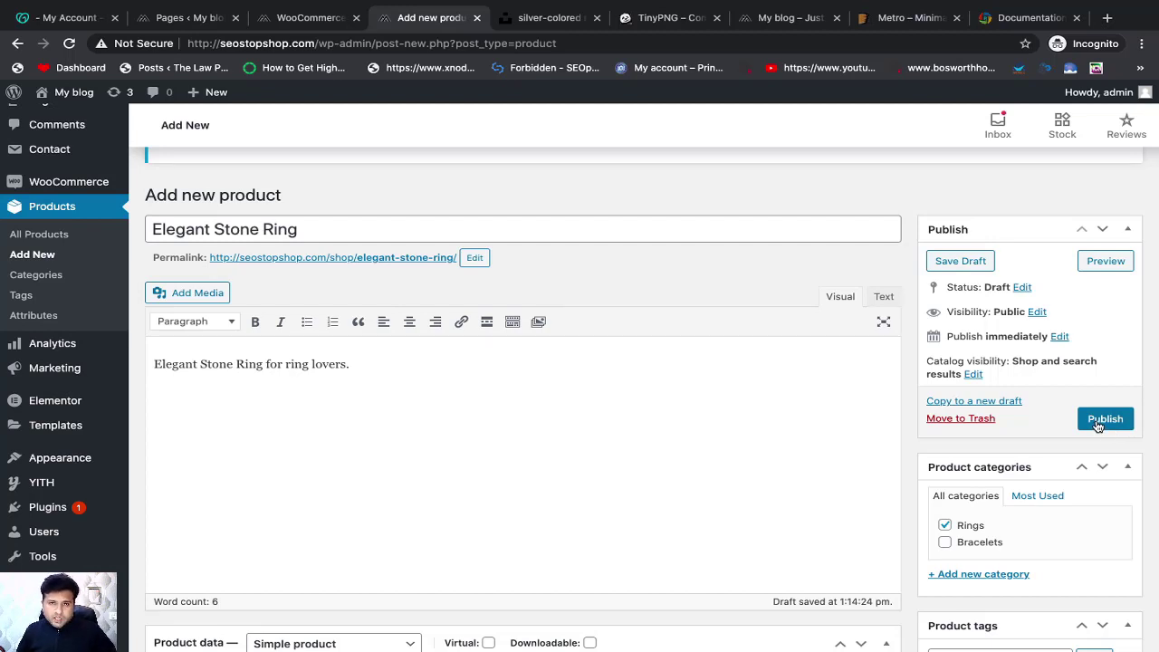
left_click(1105, 261)
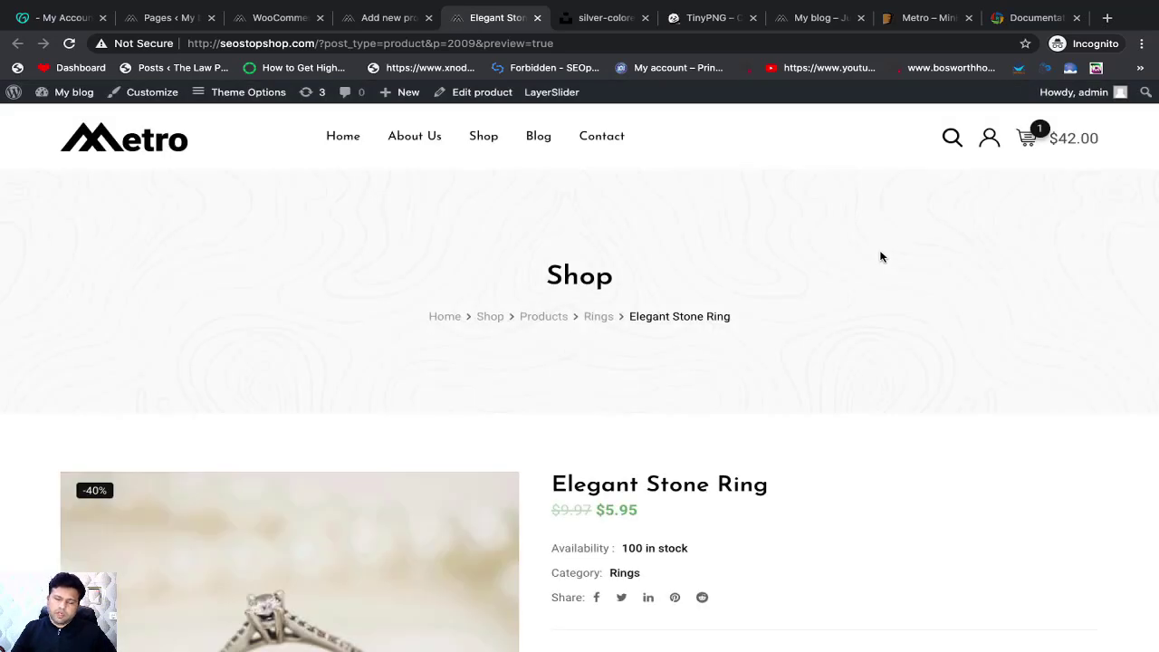
scroll(711, 397, "down", 3)
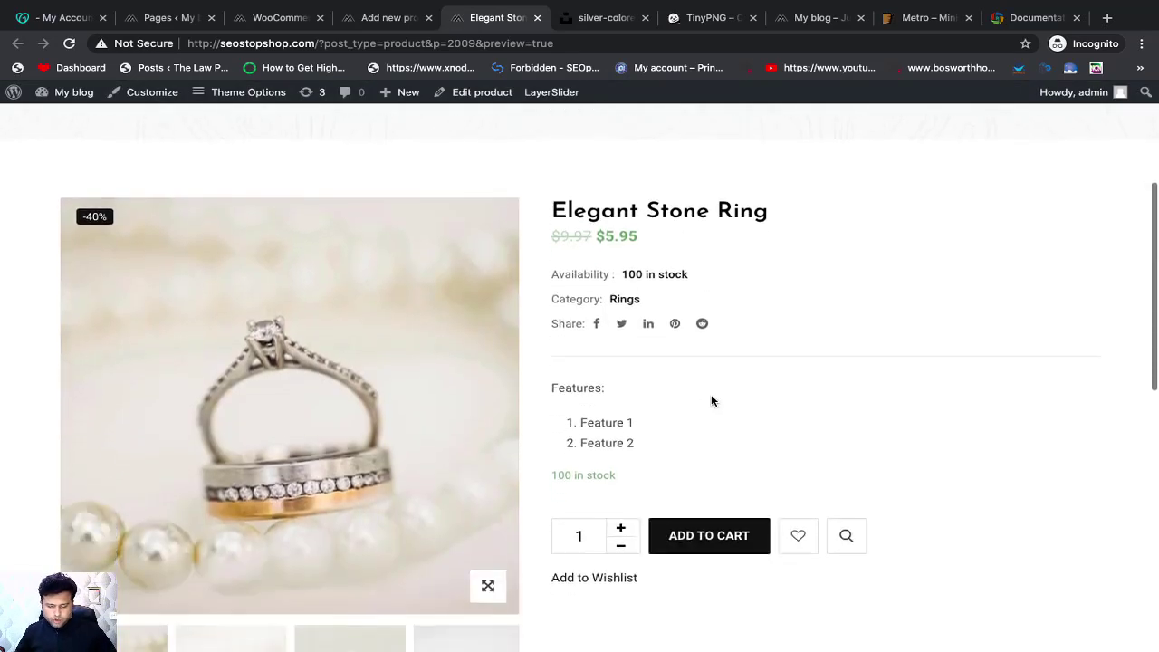
scroll(711, 401, "up", 1)
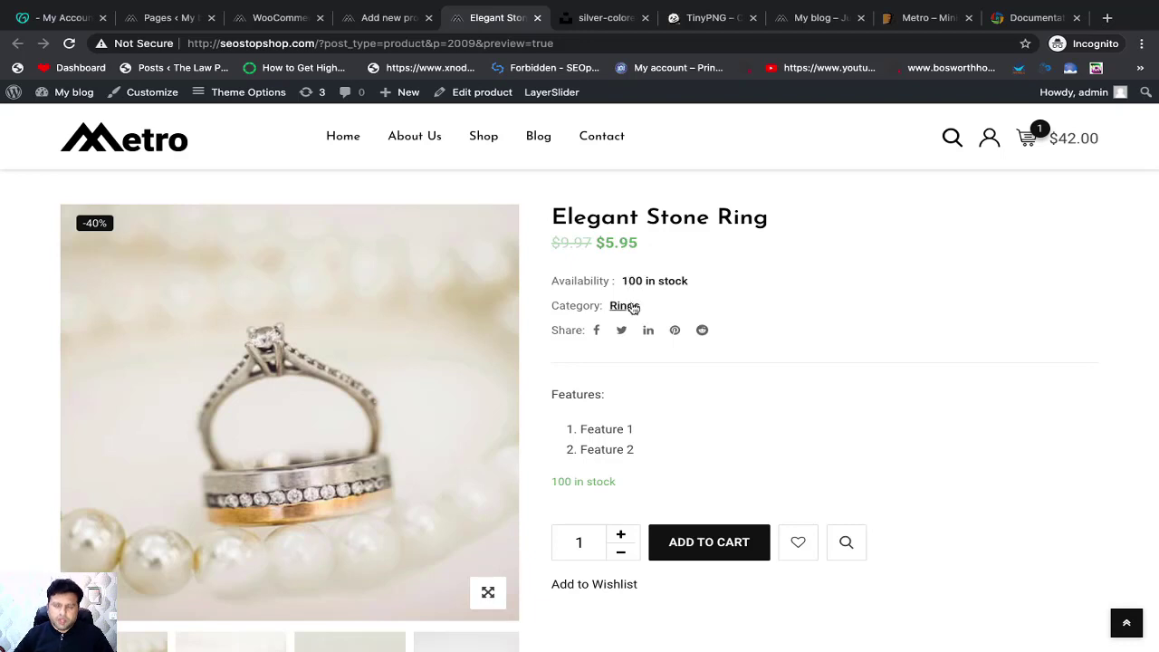
scroll(588, 378, "down", 1)
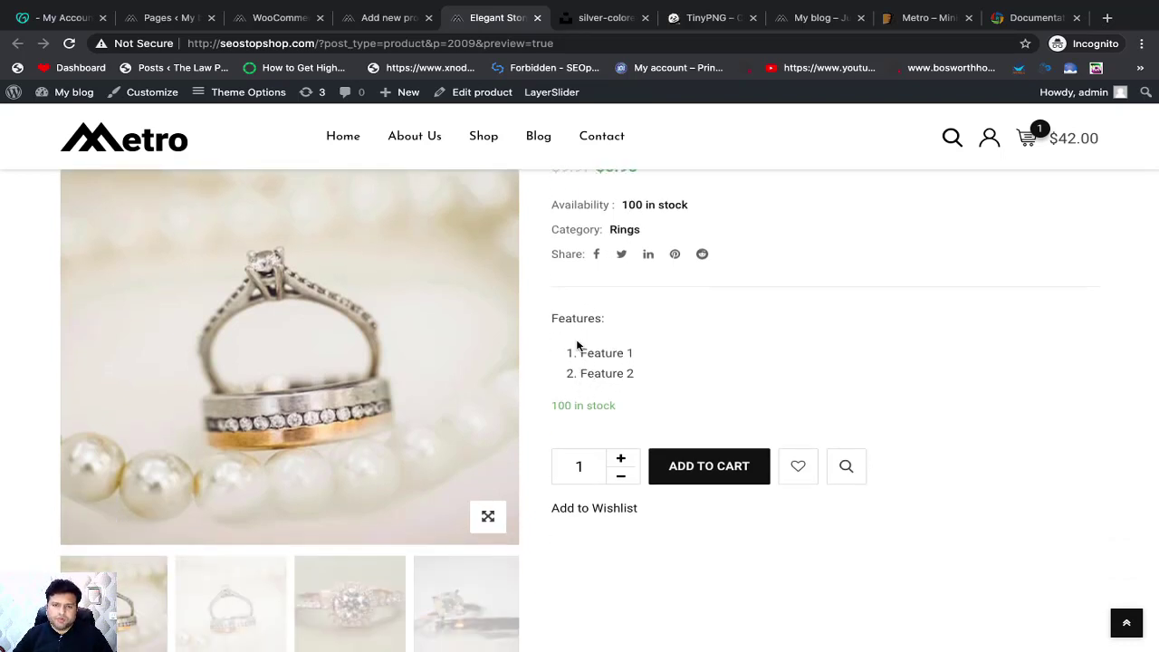
scroll(597, 367, "down", 1)
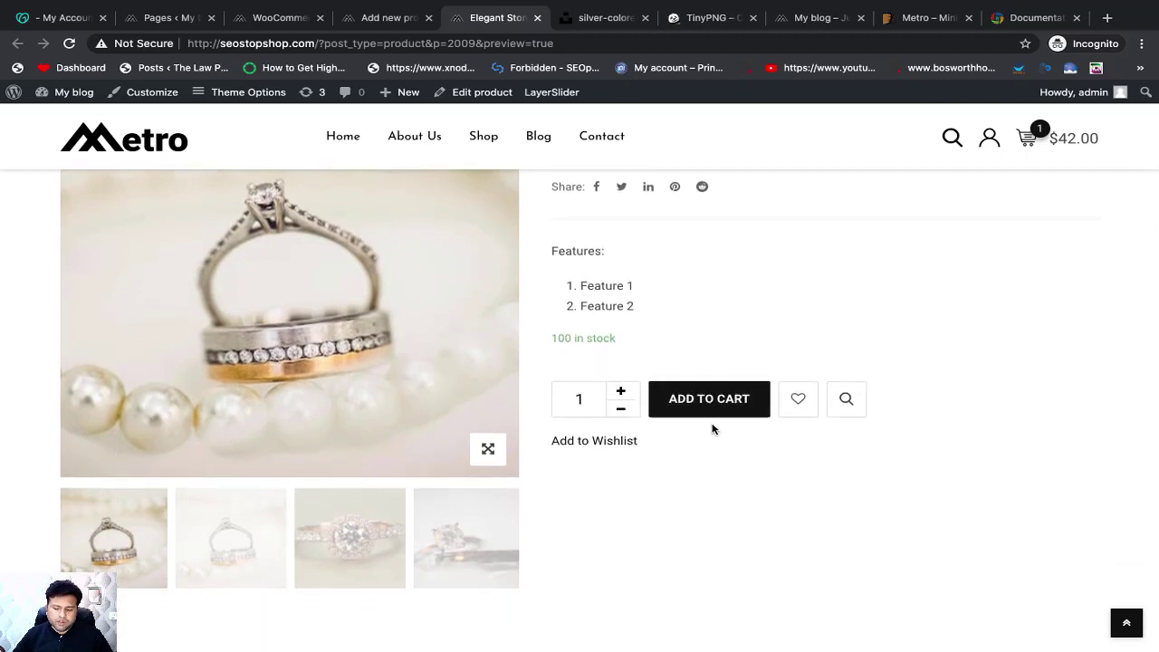
scroll(303, 313, "up", 1)
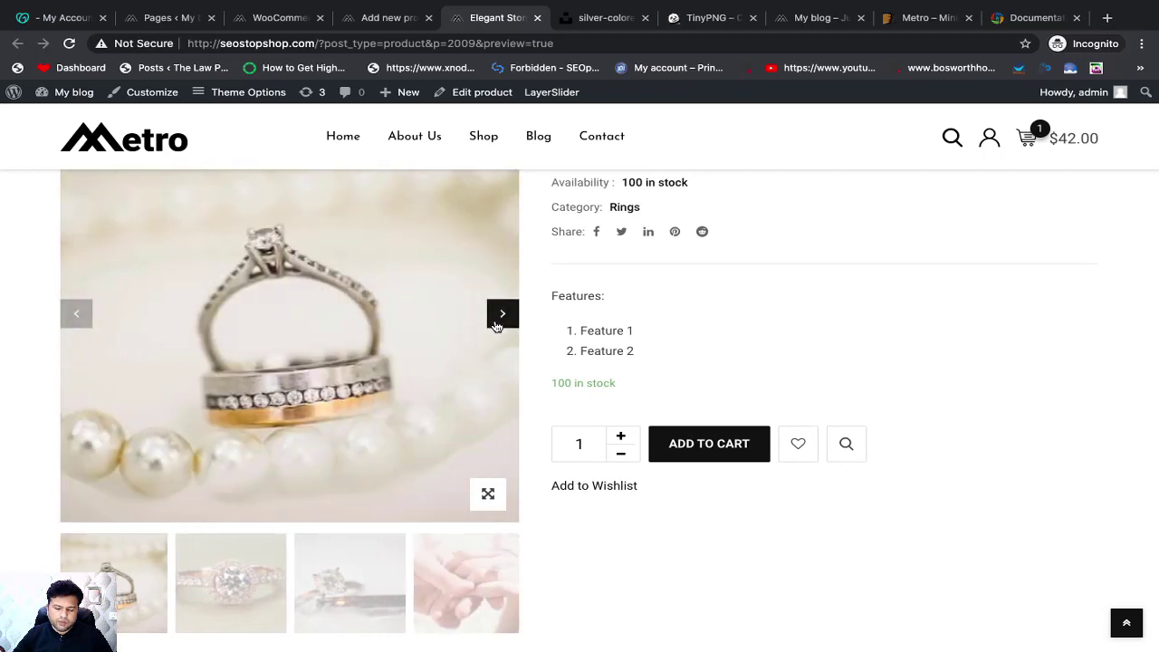
Browse forwards and backwards through the ring's gallery images in the product preview
left_click(498, 319)
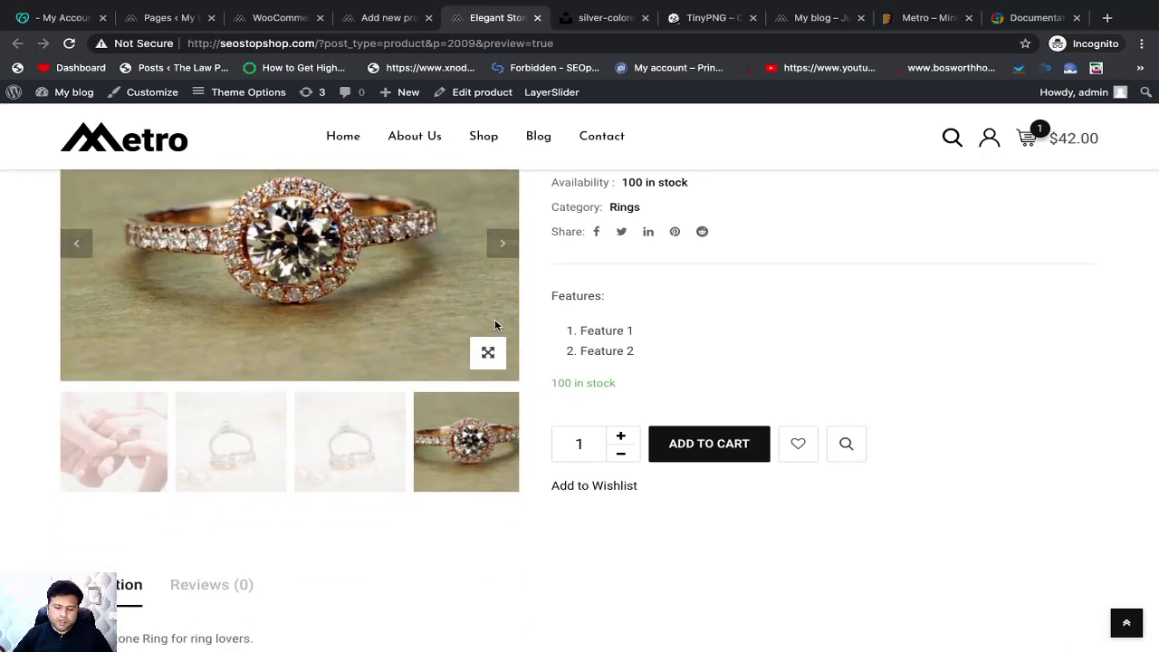
left_click(503, 244)
scroll(434, 336, "up", 2)
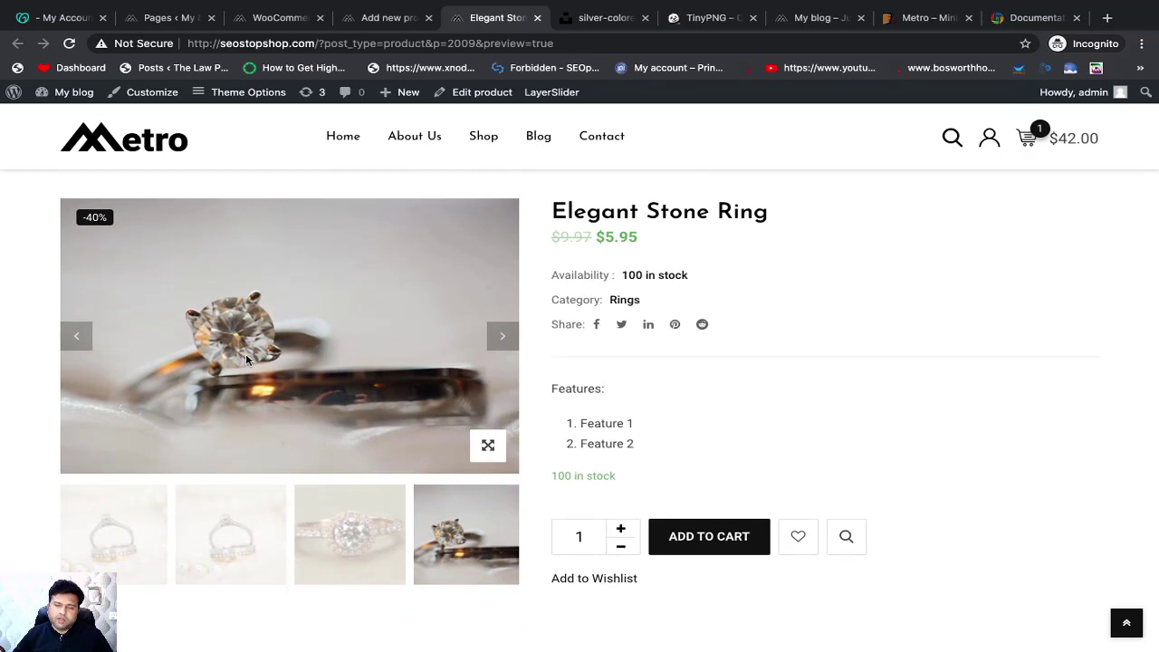
left_click(76, 349)
left_click(74, 346)
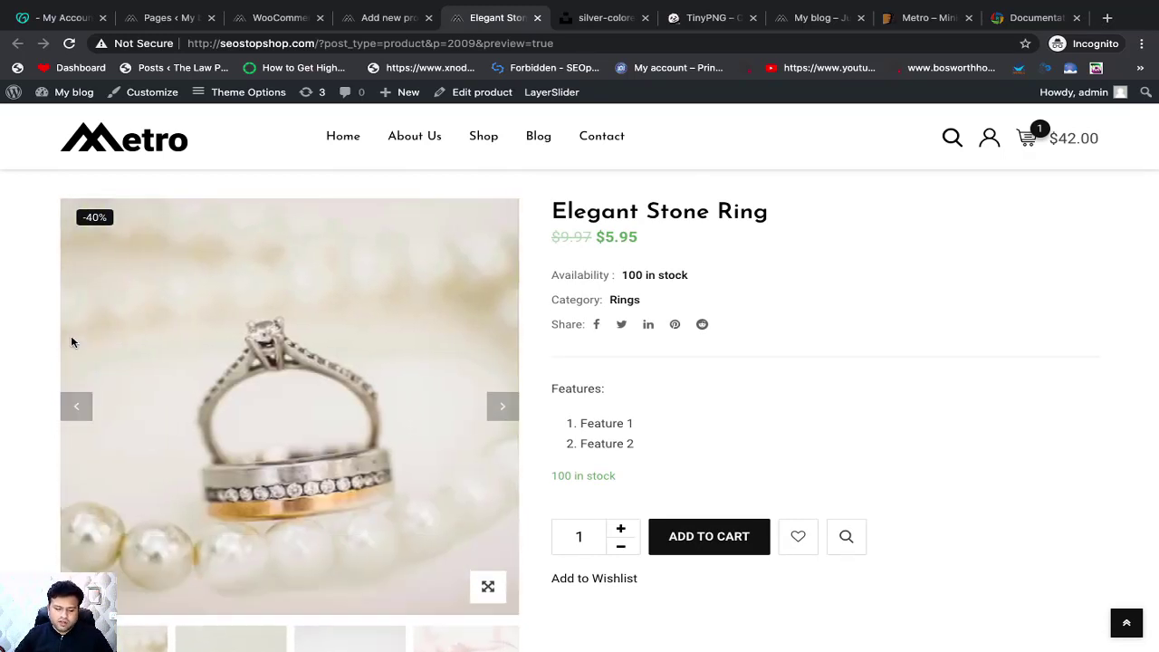
left_click(505, 412)
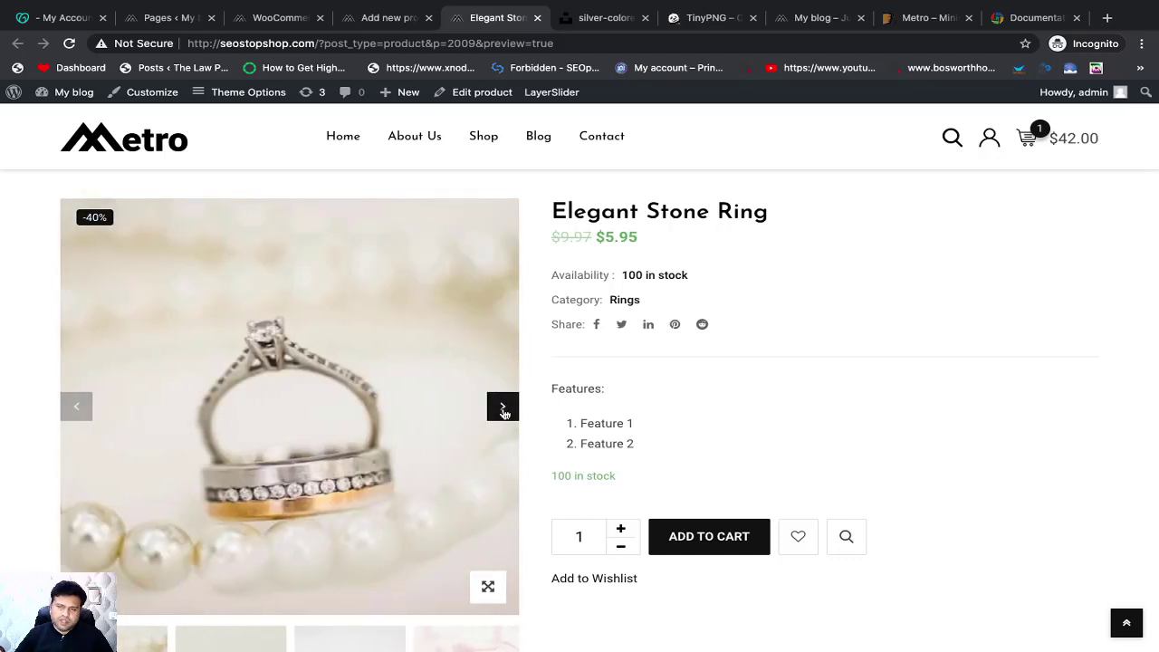
left_click(504, 410)
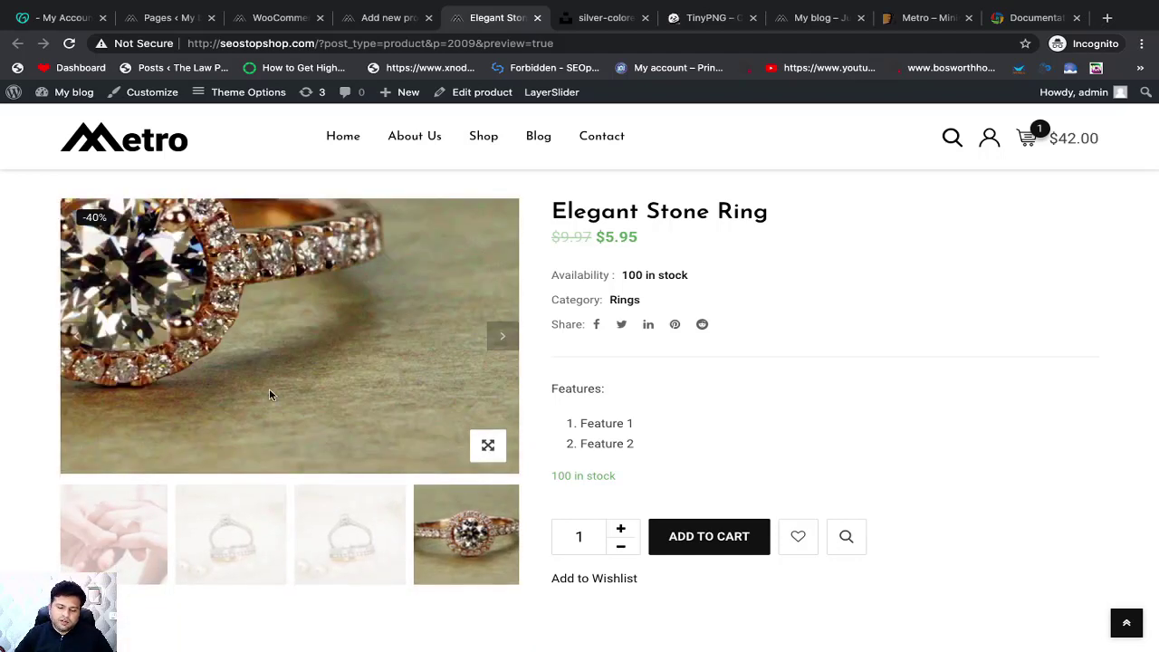
left_click(77, 338)
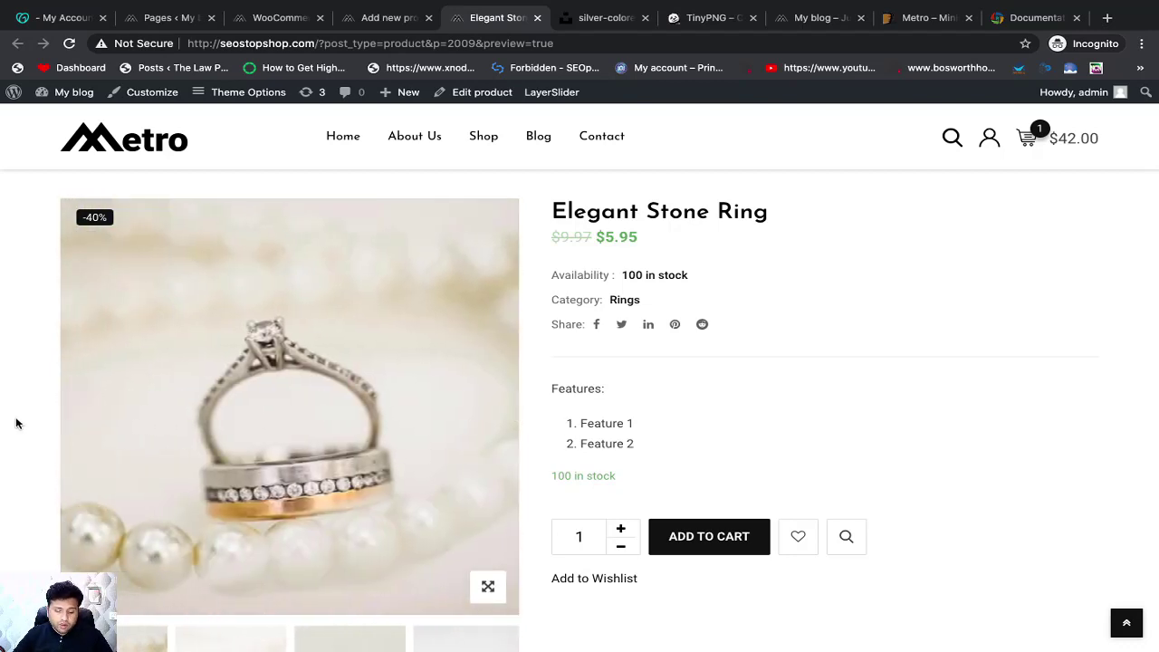
Check the main description text shown below the gallery in the product preview
scroll(305, 435, "down", 3)
scroll(305, 441, "down", 2)
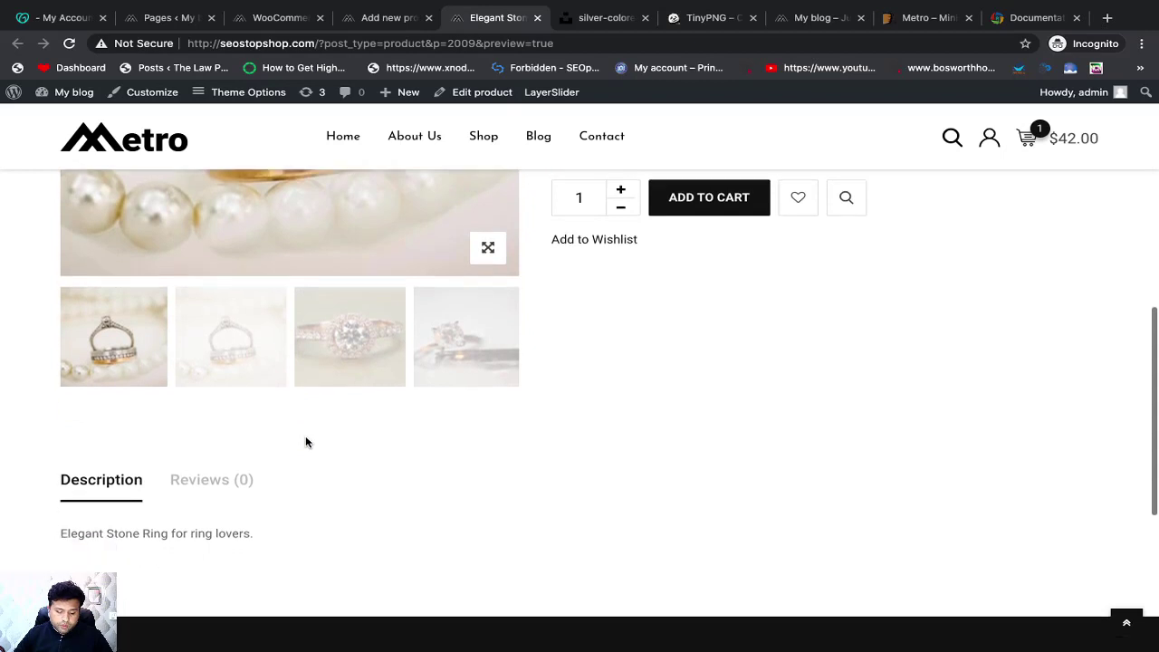
left_click_drag(60, 402, 250, 407)
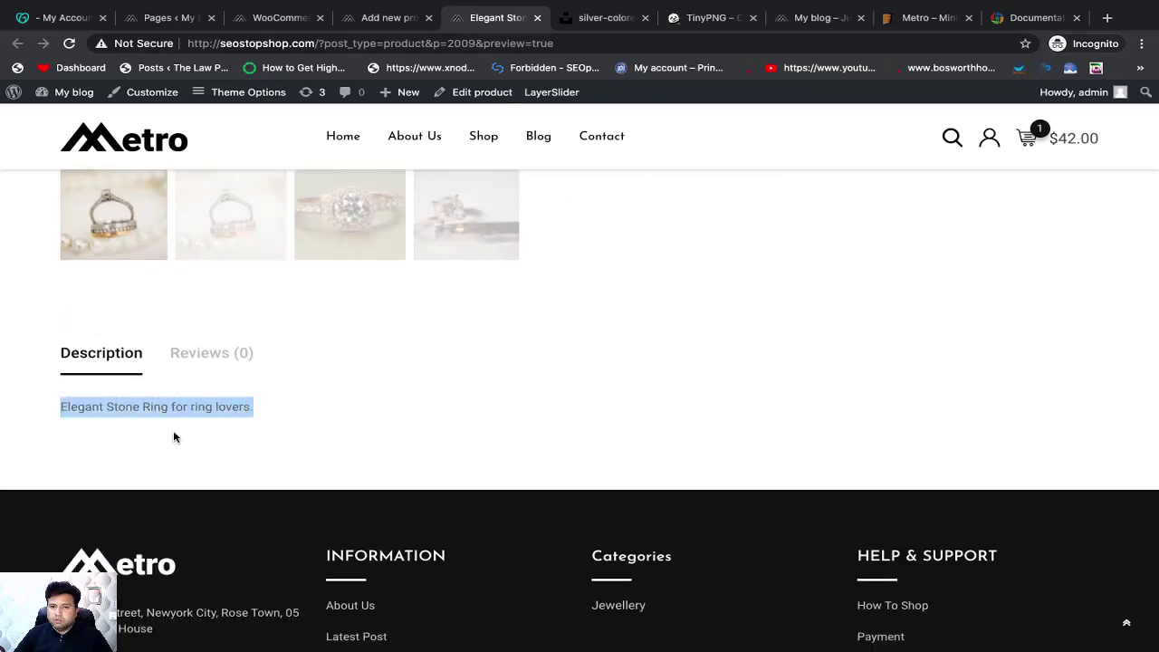
Move the sentence "Elegant Stone Ring for ring lovers." from the main description to the short description, above "Features:"
left_click(391, 20)
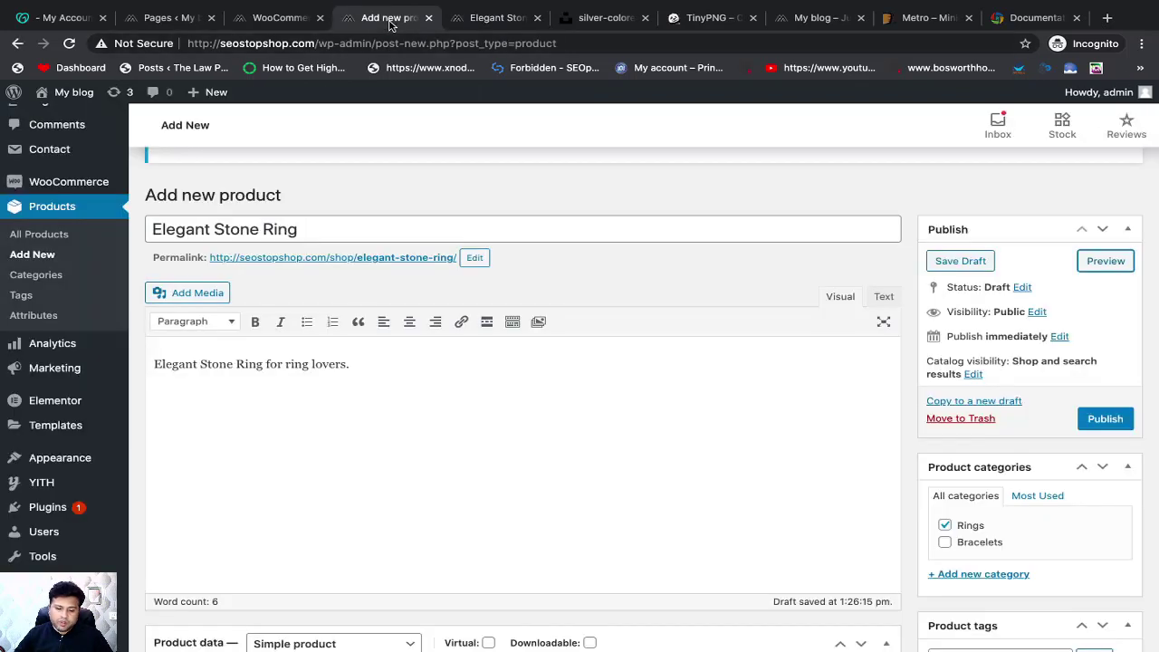
triple_click(282, 362)
key("ctrl+c")
right_click(282, 362)
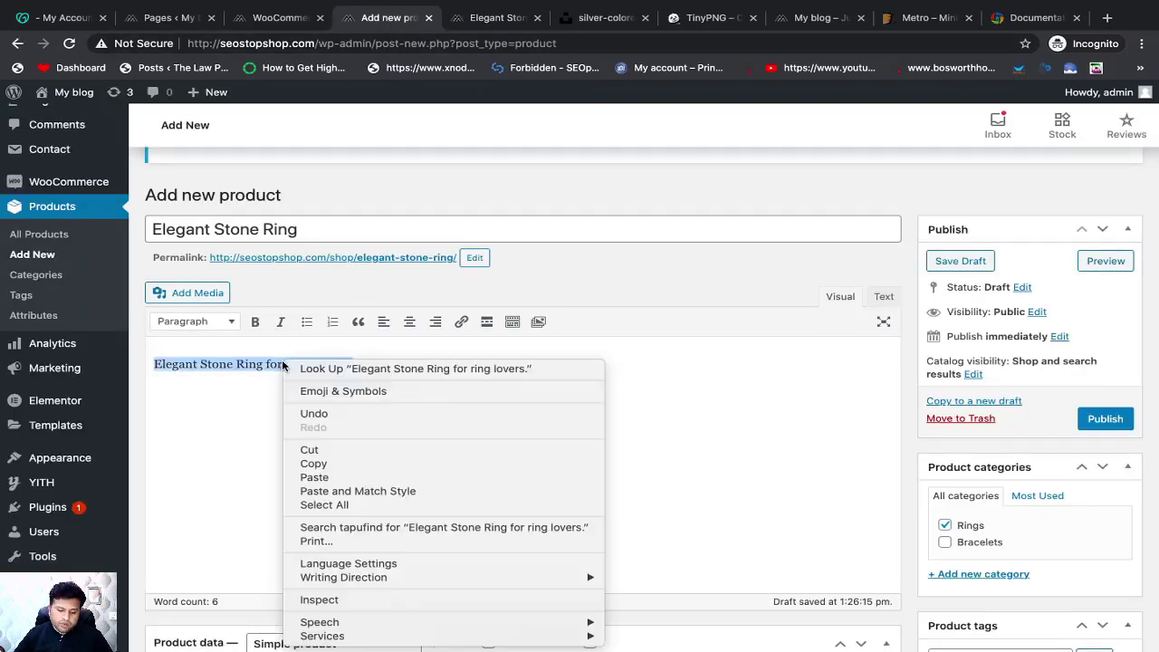
left_click(308, 449)
scroll(356, 480, "down", 10)
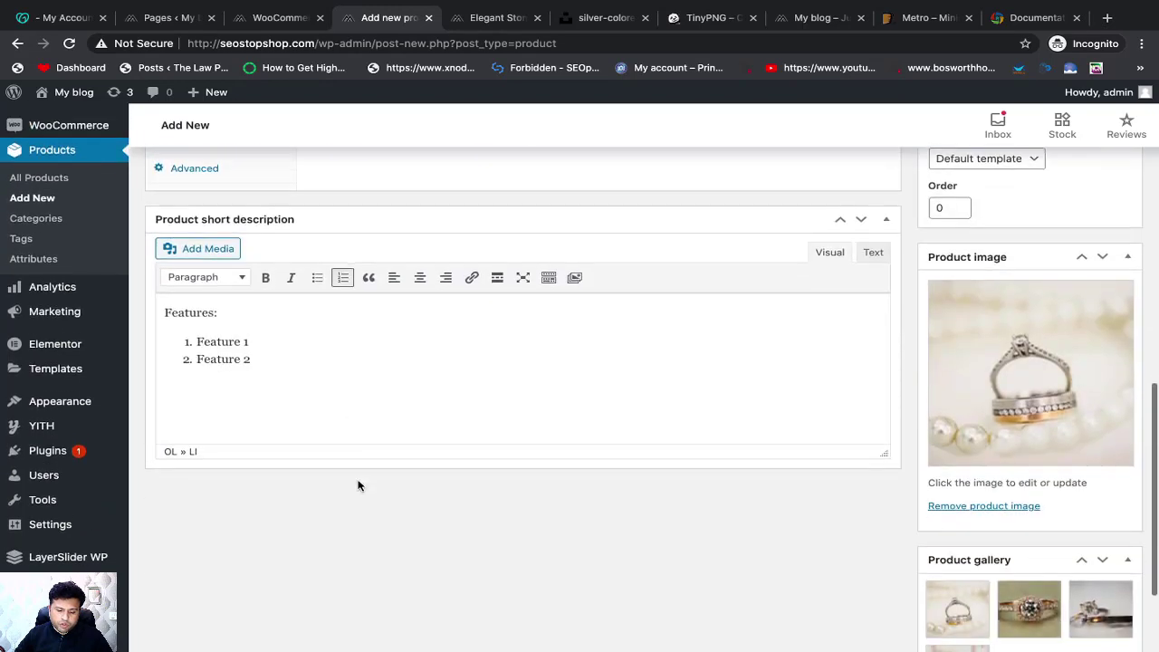
left_click(166, 311)
key("ctrl+v")
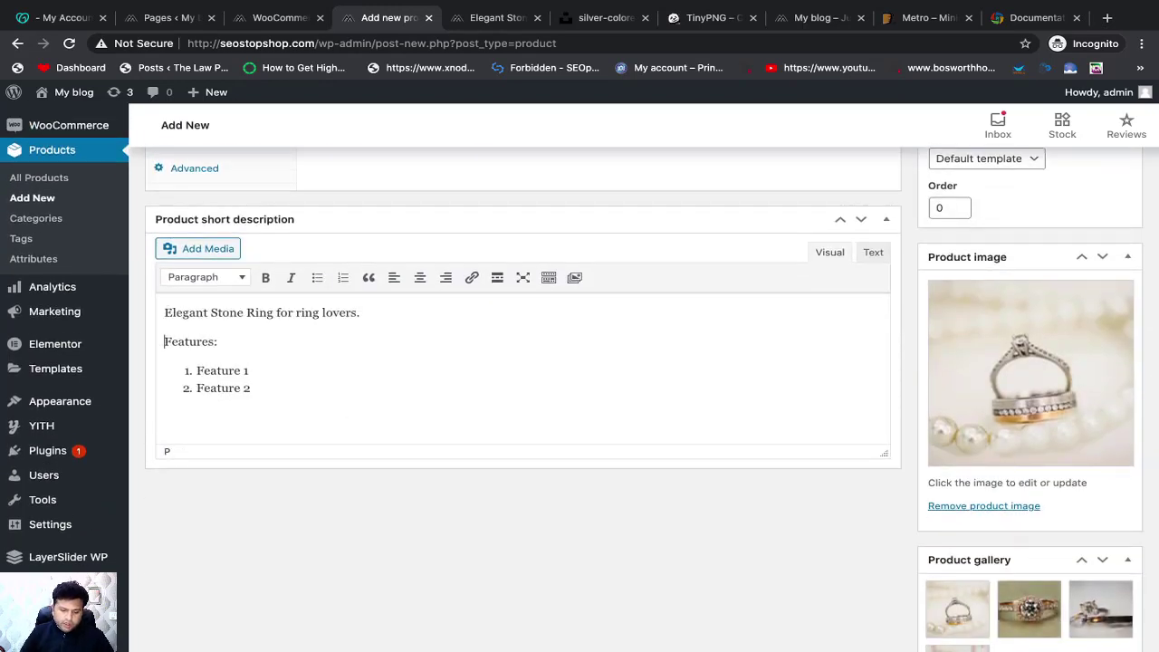
Preview the edited product again and examine the short description beside the images and the reviews section below them
scroll(370, 388, "up", 3)
scroll(369, 392, "up", 10)
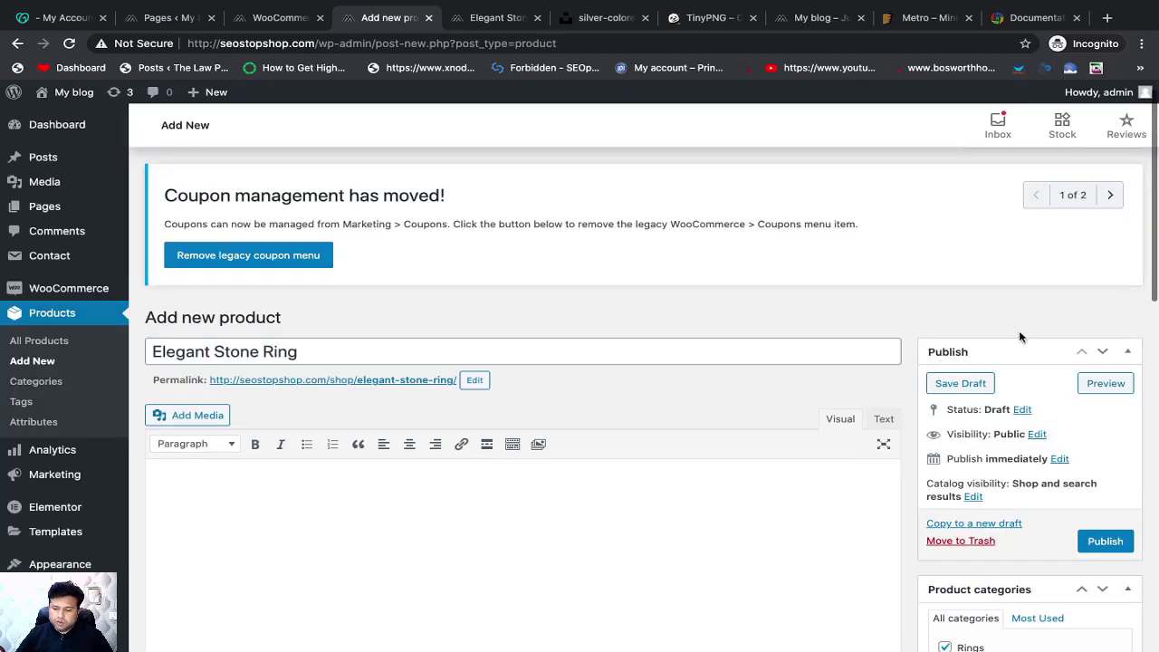
left_click(1104, 383)
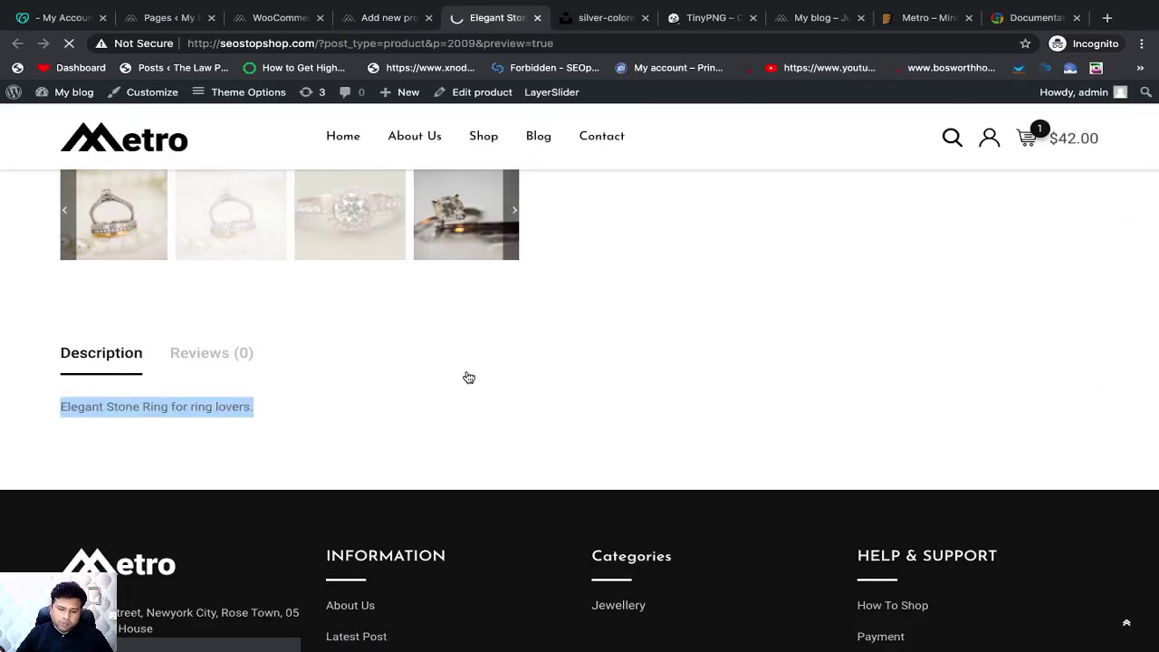
scroll(468, 378, "up", 4)
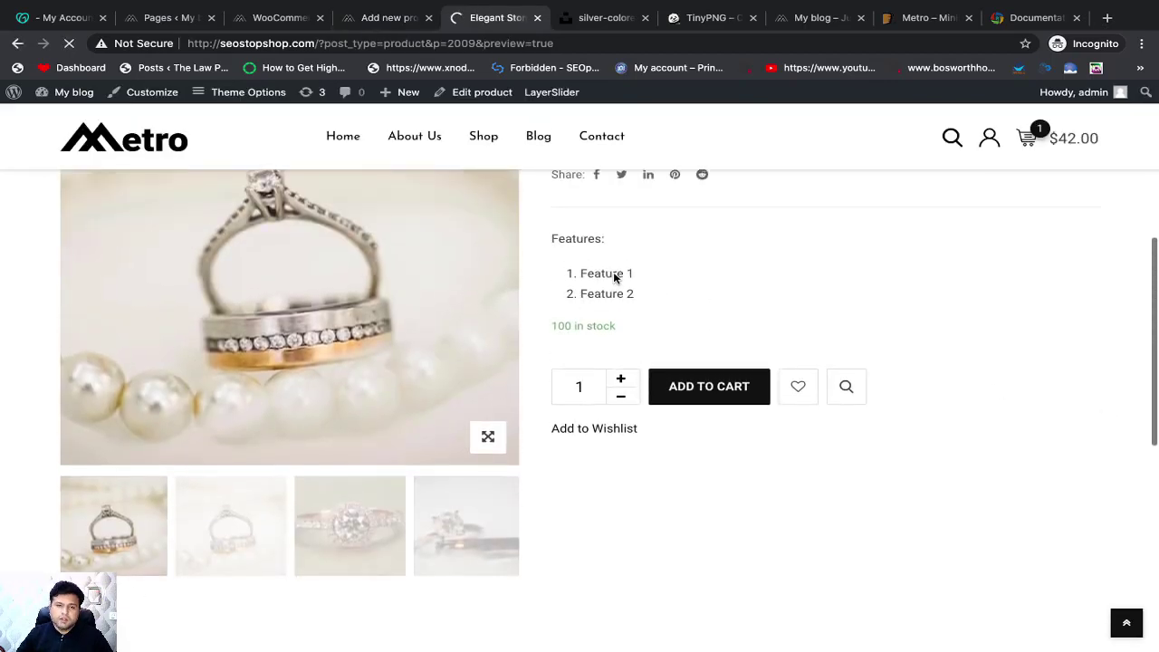
scroll(619, 290, "up", 1)
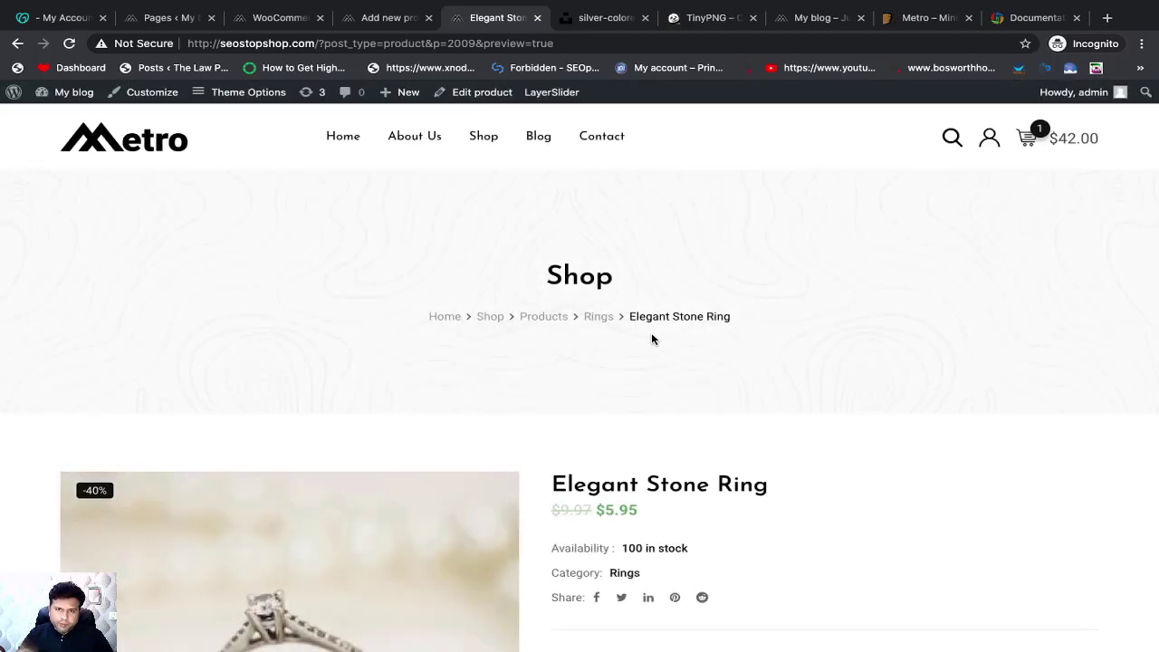
scroll(688, 404, "down", 3)
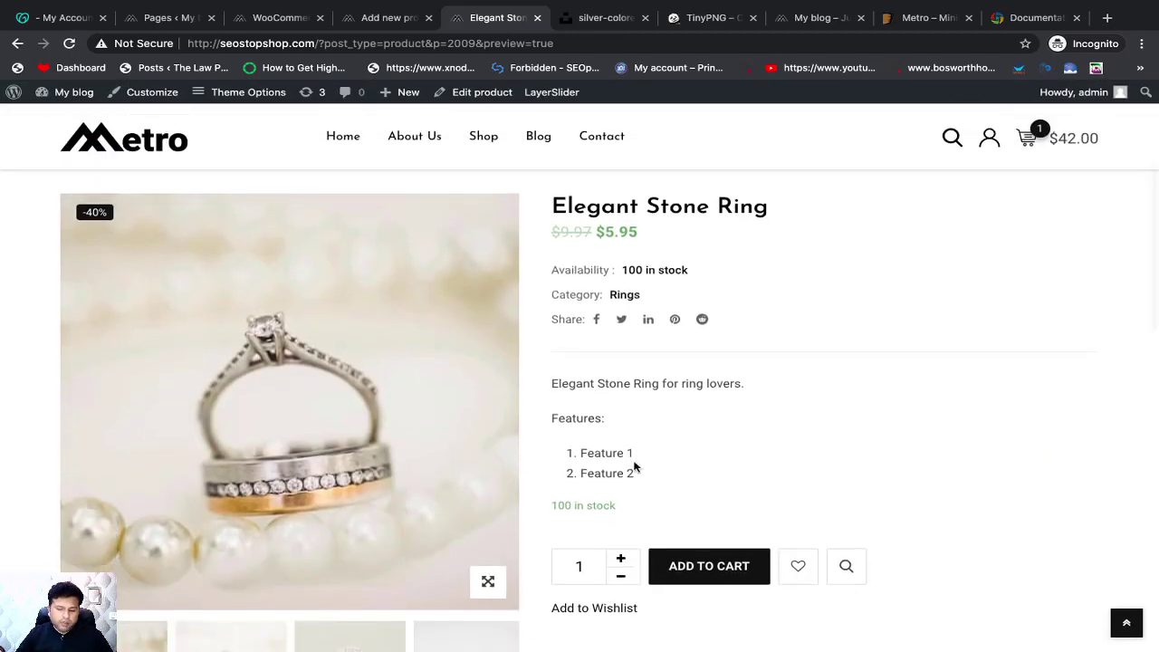
scroll(613, 383, "down", 3)
scroll(616, 388, "down", 4)
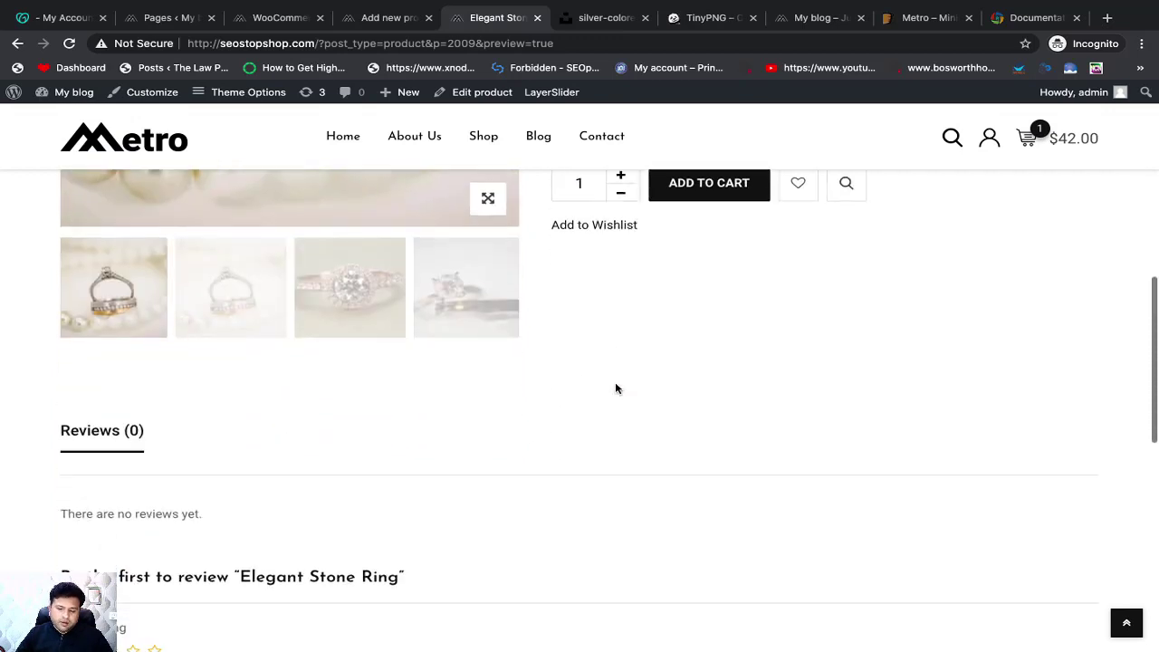
scroll(224, 486, "down", 2)
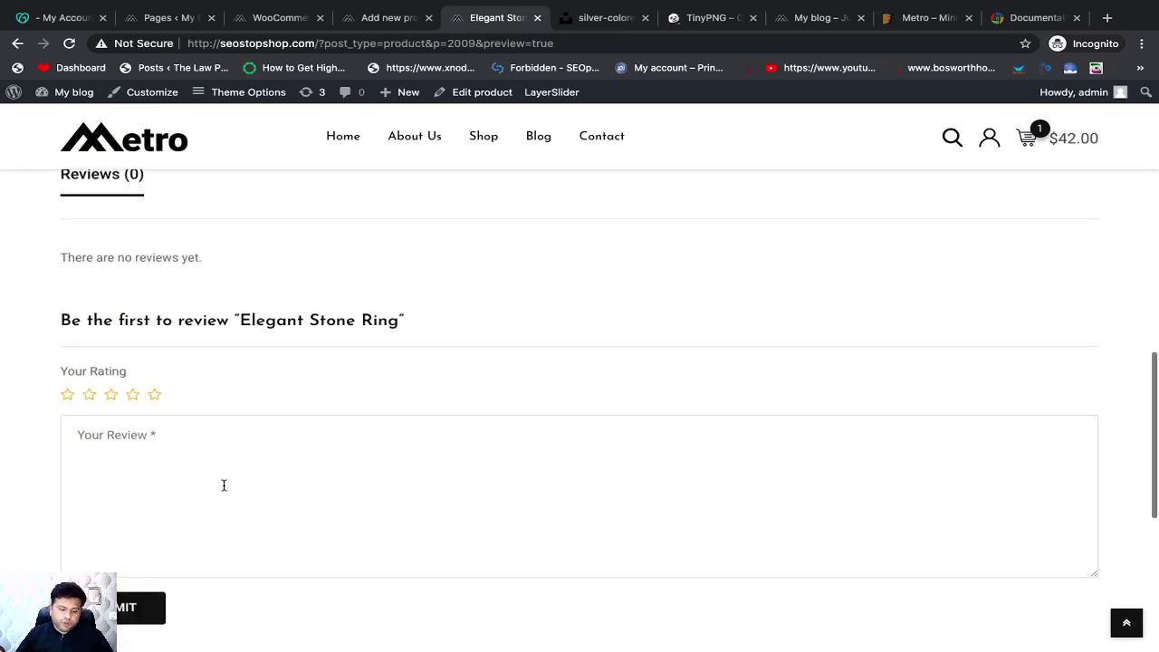
scroll(223, 486, "up", 6)
scroll(163, 498, "down", 1)
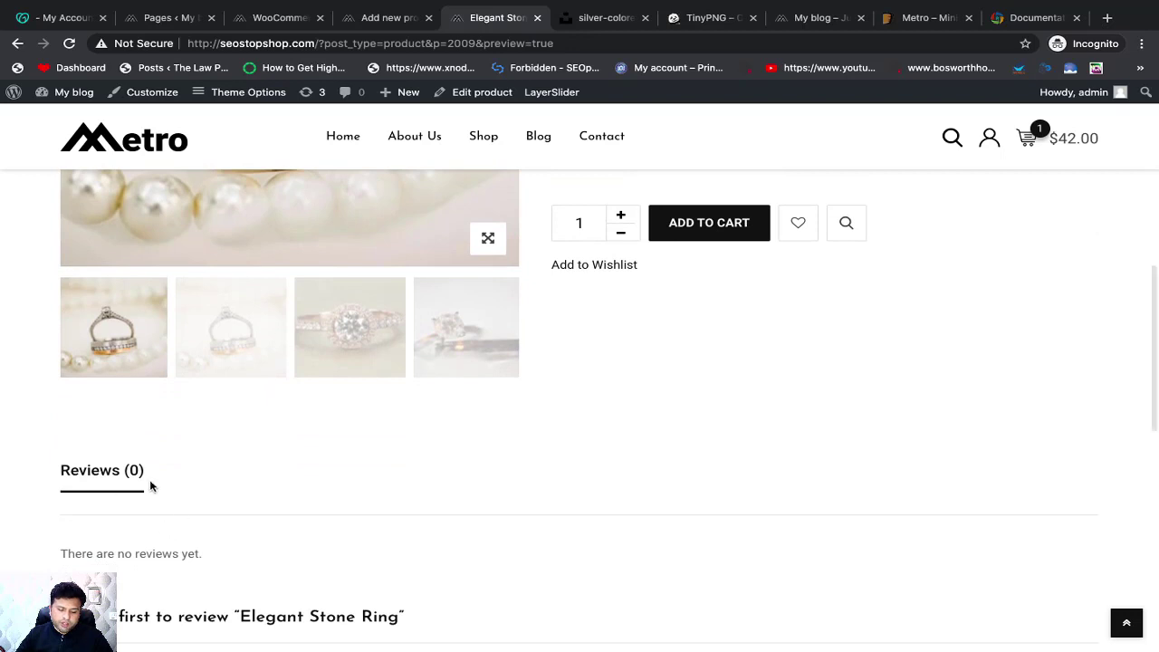
scroll(471, 388, "up", 3)
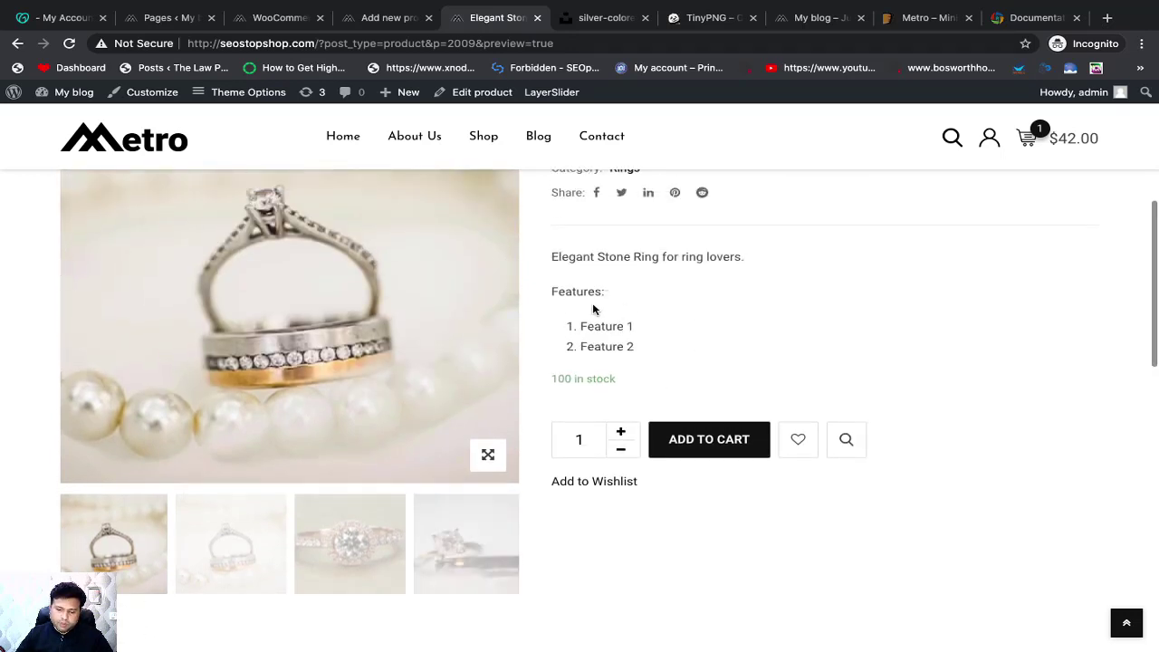
Format the "Features:" line in the product short description as Heading 2
left_click(404, 25)
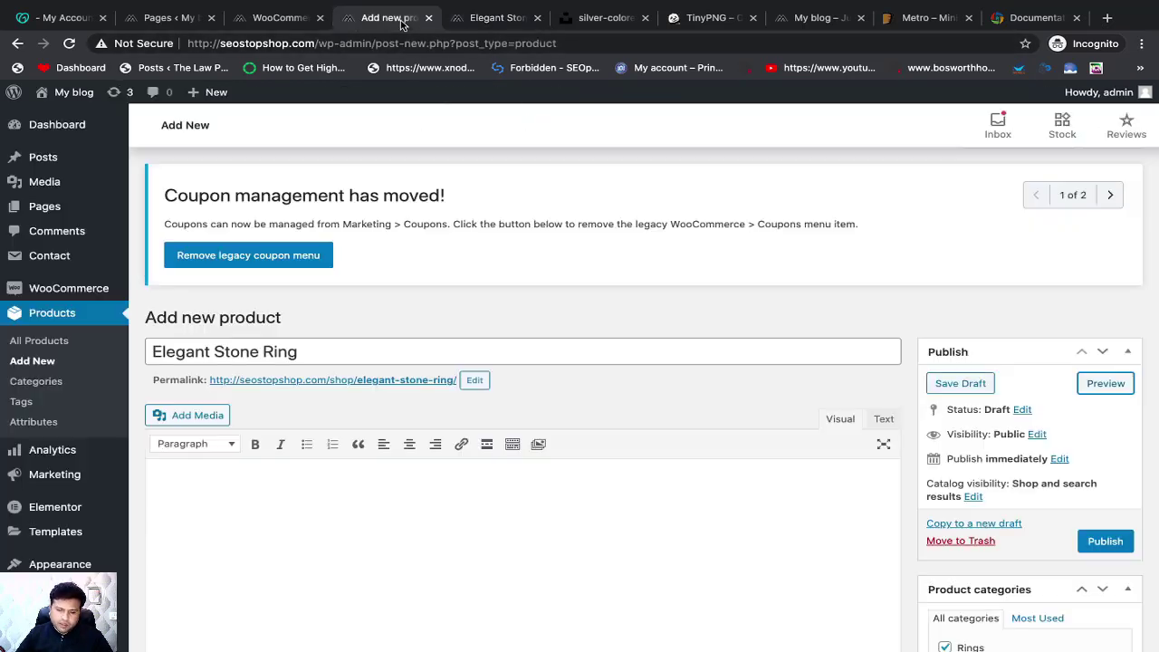
scroll(352, 344, "down", 10)
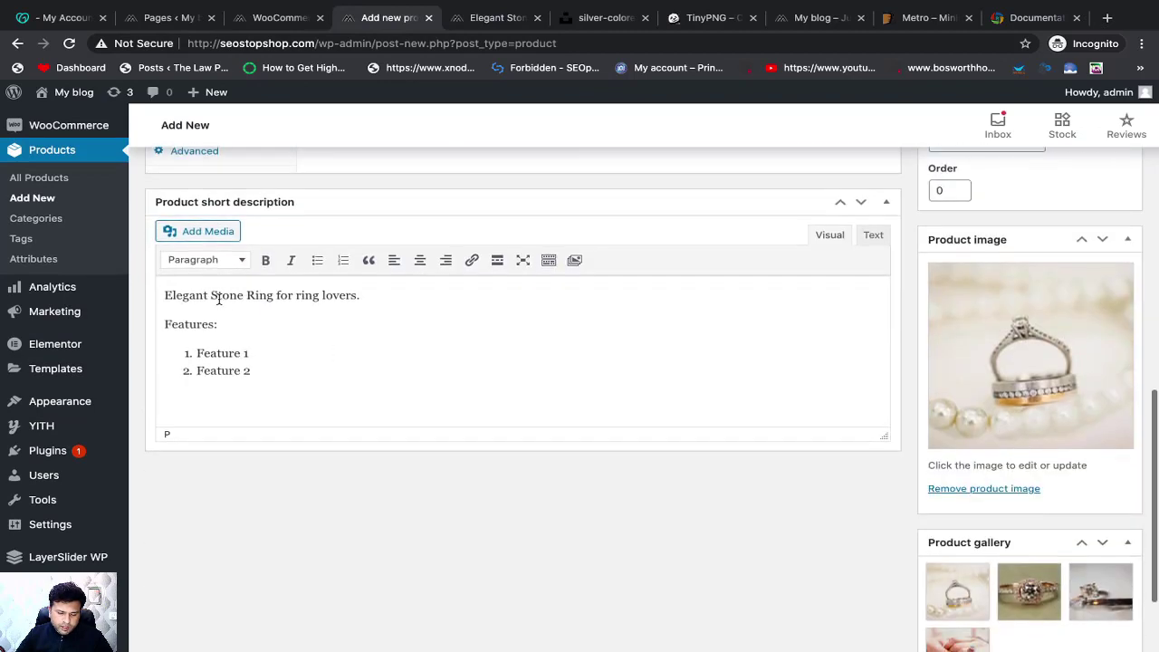
left_click_drag(219, 325, 163, 323)
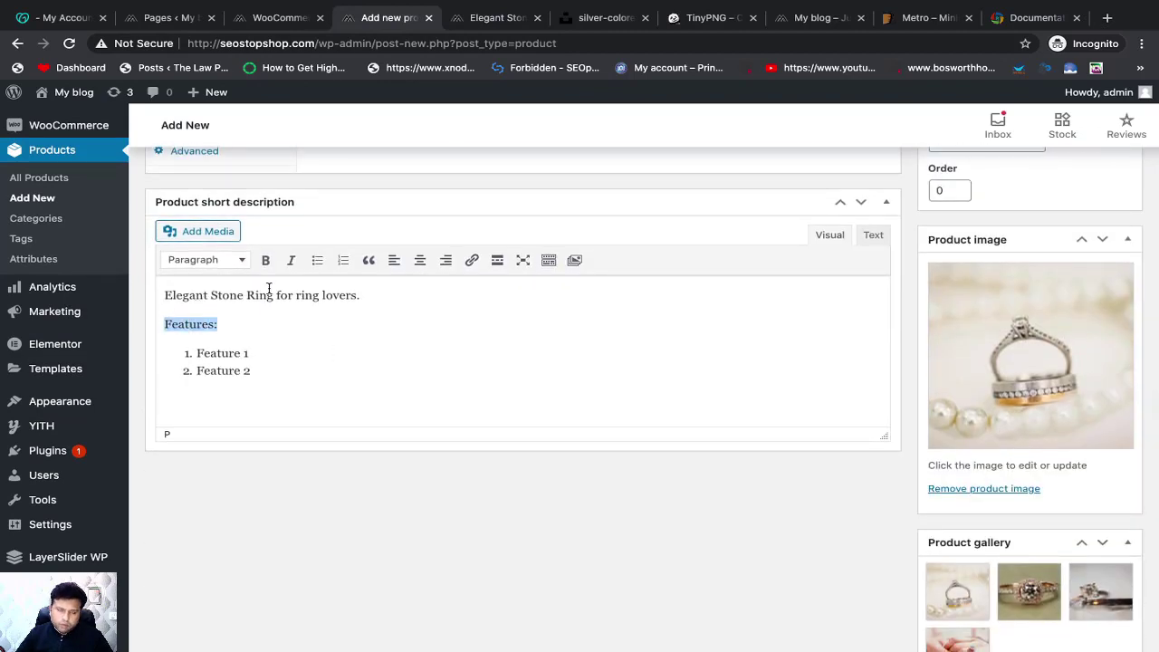
left_click(222, 261)
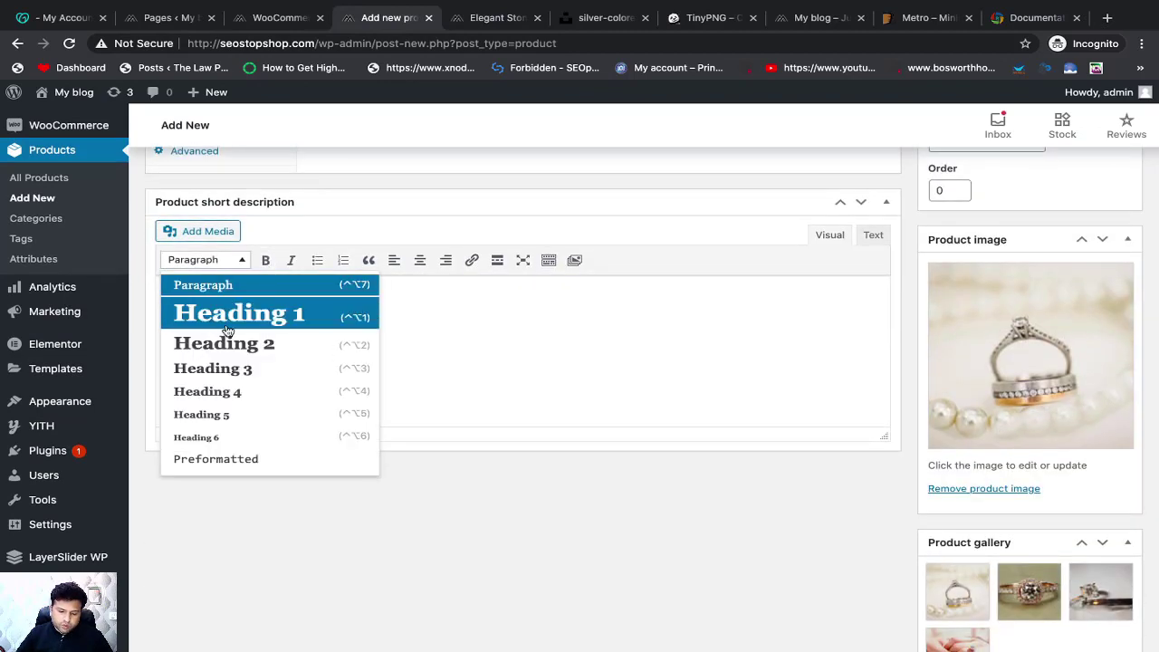
left_click(233, 344)
Preview the product to check the reformatted "Features:" heading on the shop page
scroll(911, 368, "up", 15)
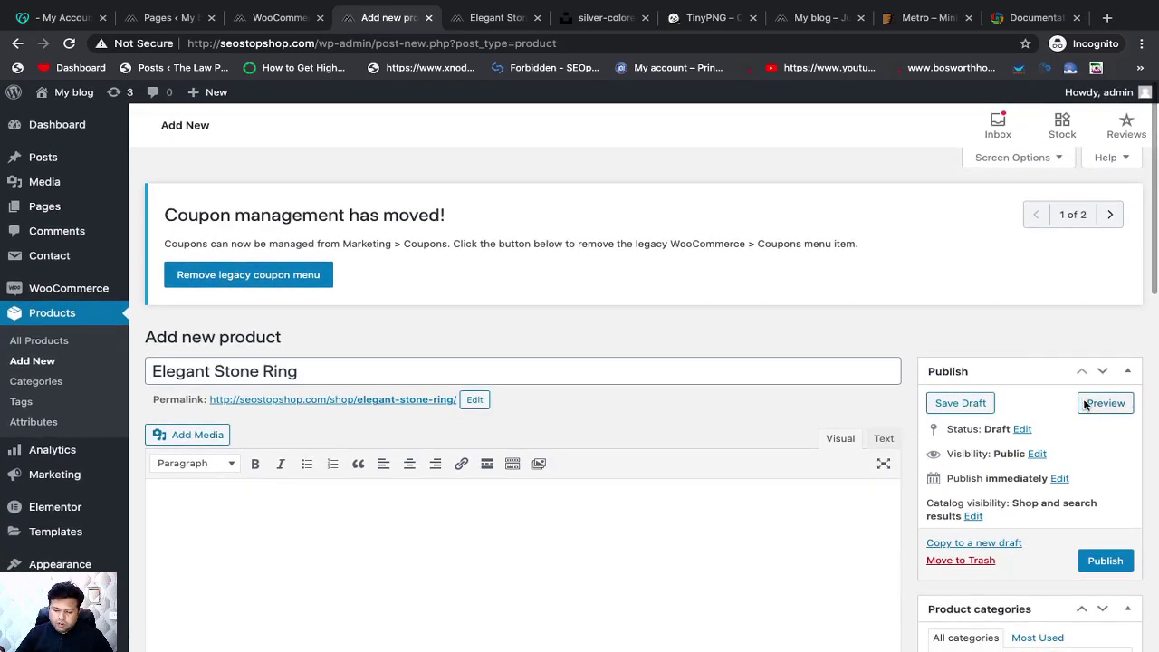
left_click(1085, 405)
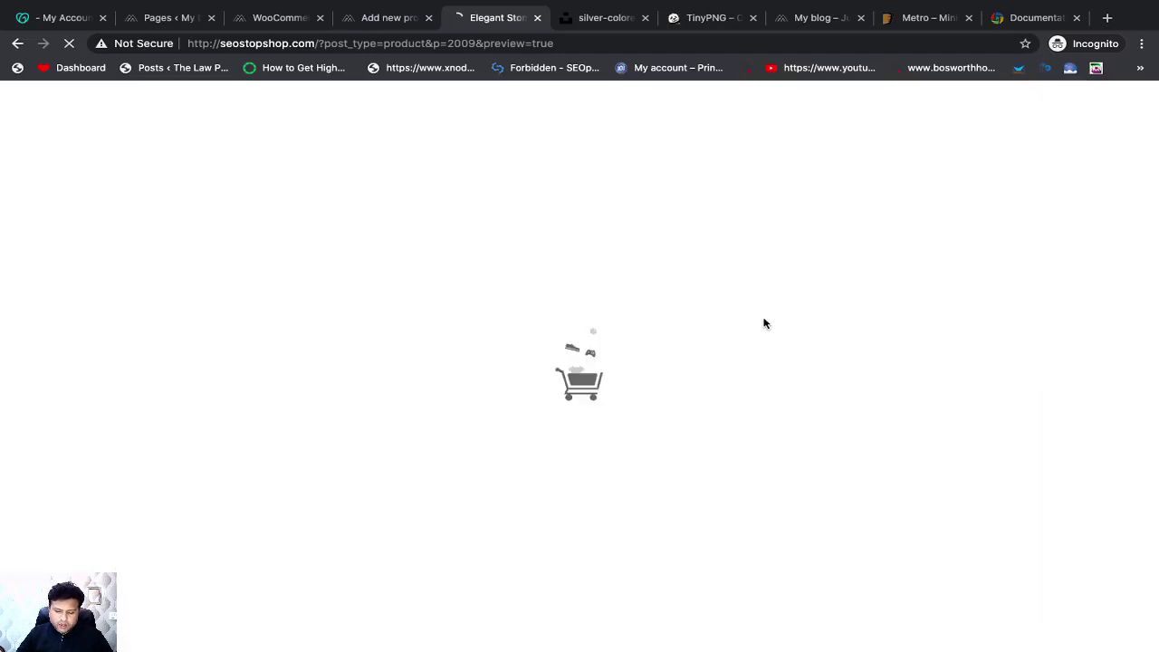
scroll(763, 340, "down", 2)
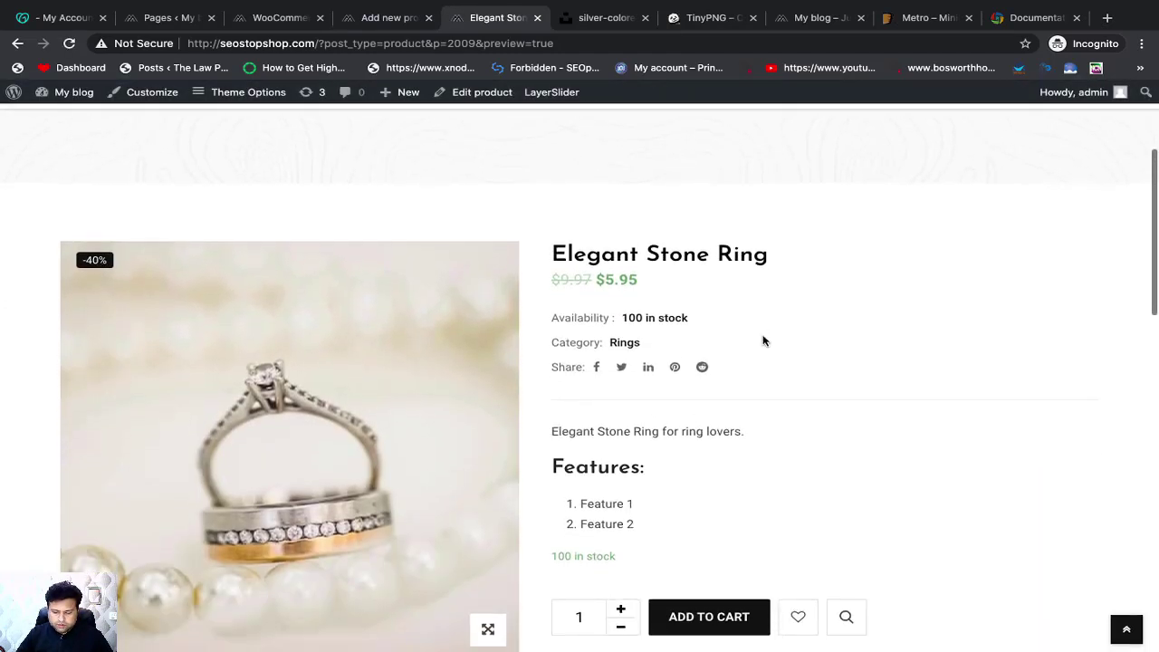
Look over the previewed ring page, from the short description and gallery thumbnails down to the reviews section
scroll(715, 428, "down", 1)
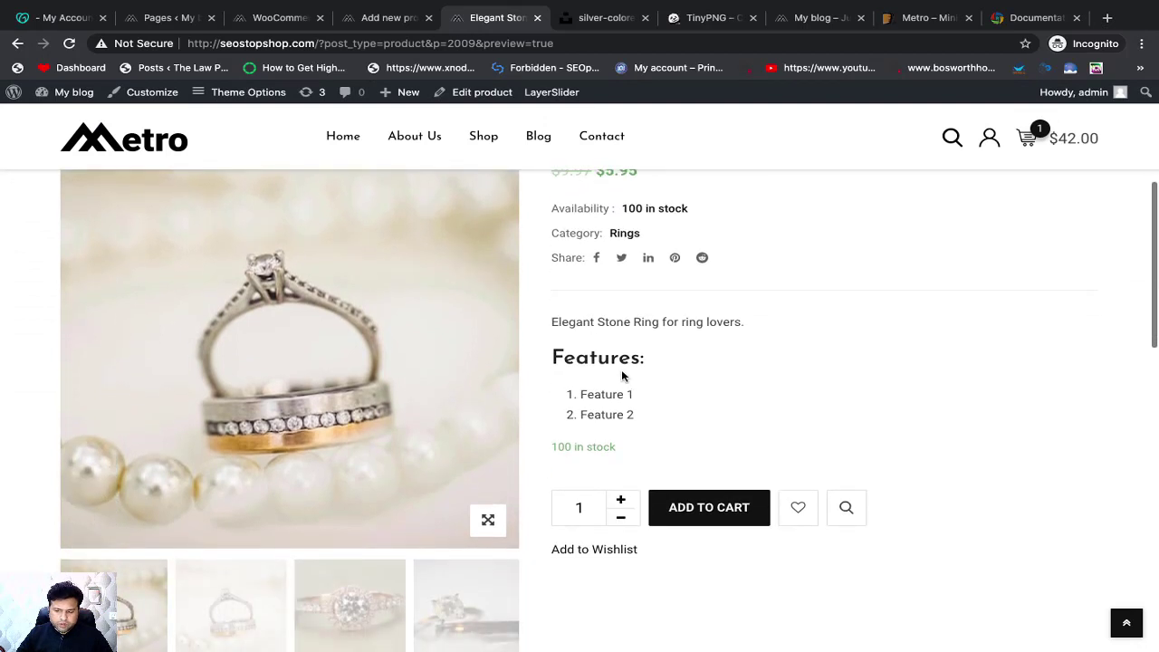
scroll(643, 419, "down", 3)
scroll(713, 405, "down", 2)
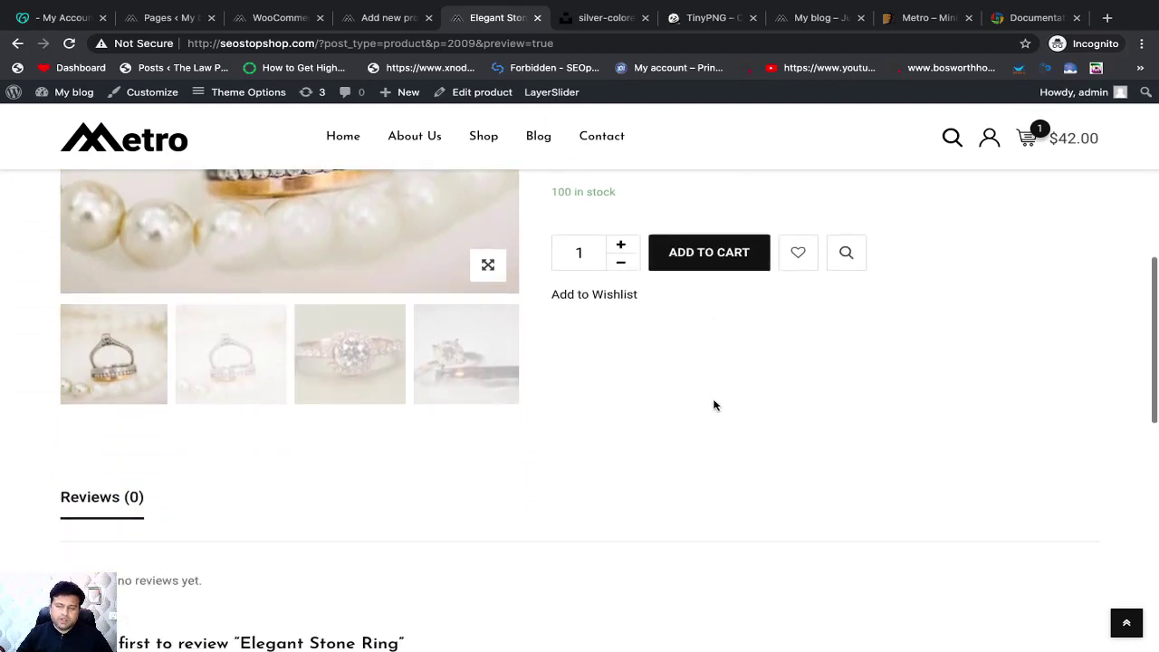
scroll(634, 342, "down", 5)
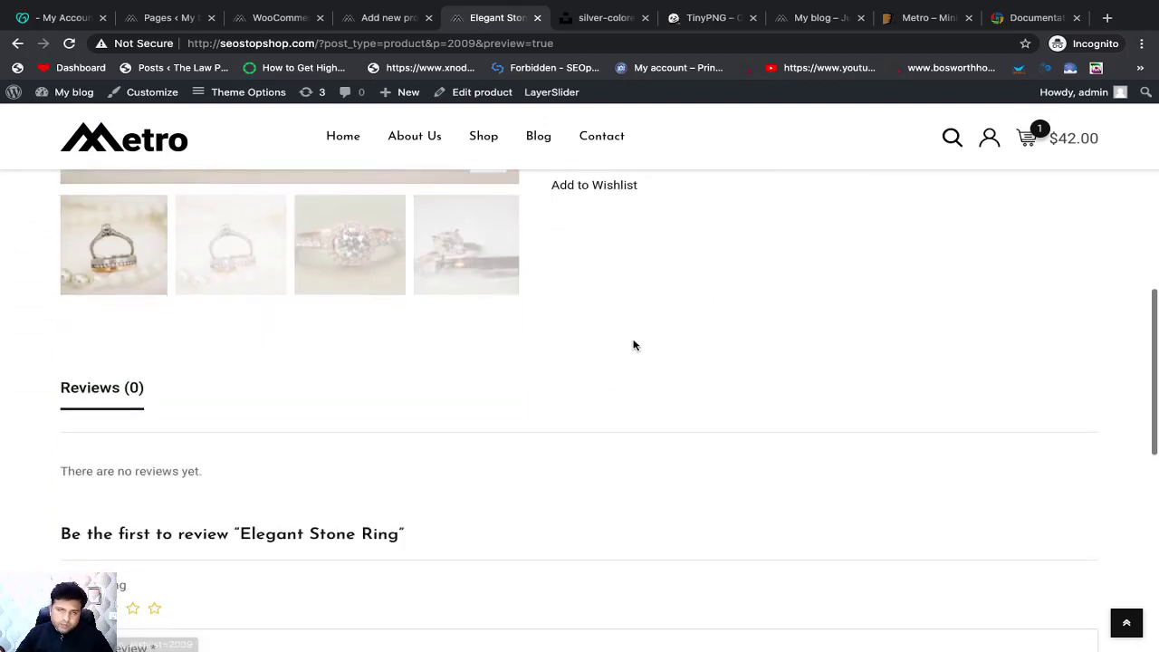
scroll(281, 426, "up", 12)
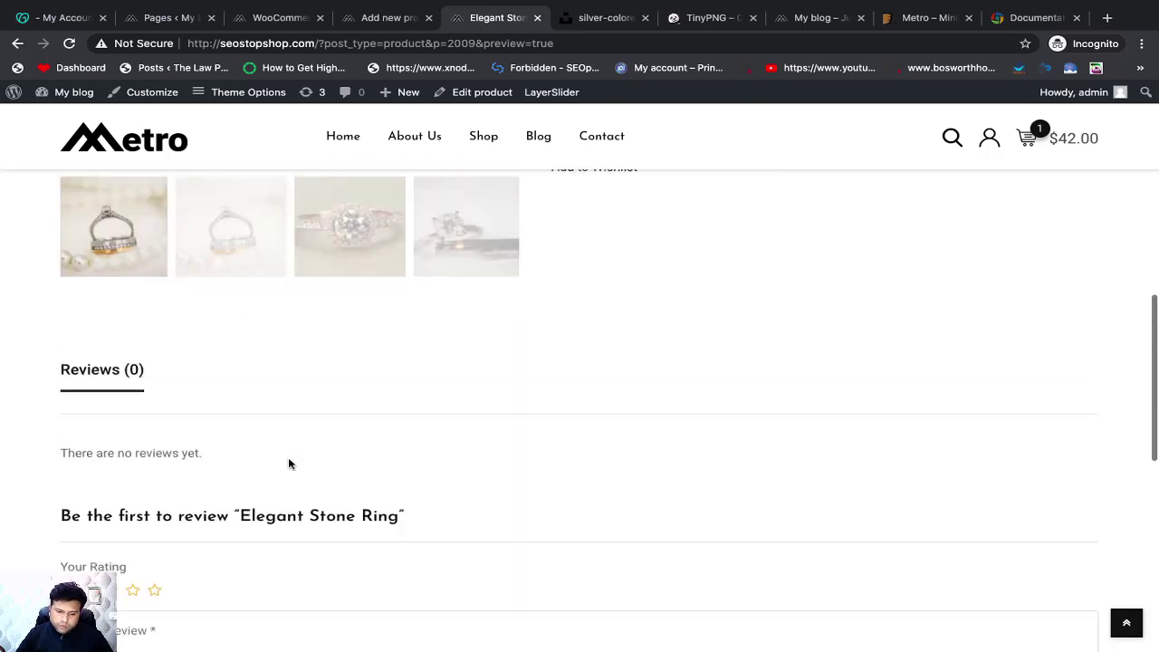
scroll(535, 530, "down", 2)
scroll(534, 530, "down", 2)
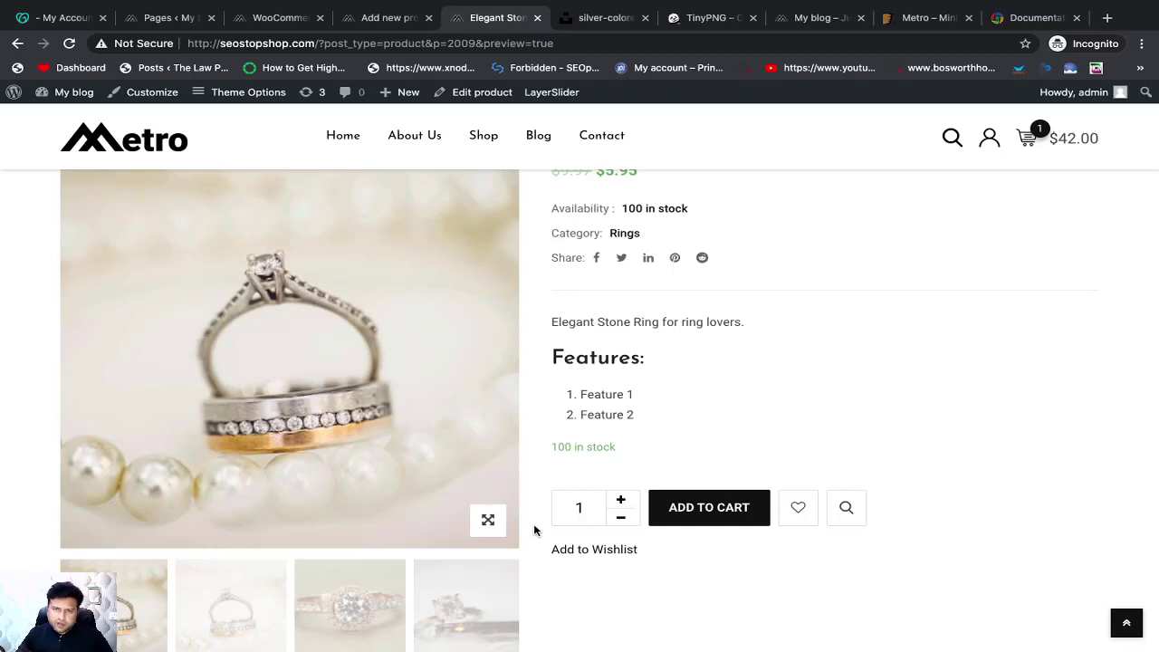
Return to the product editor and publish the Elegant Stone Ring product
left_click(385, 19)
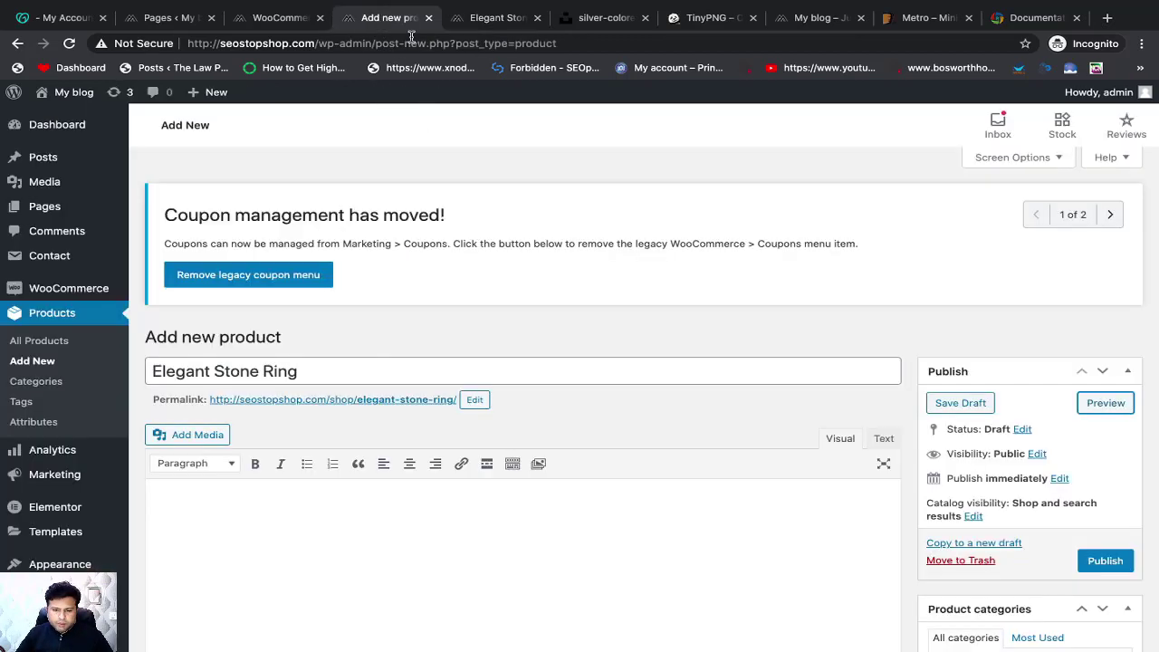
scroll(1094, 561, "down", 2)
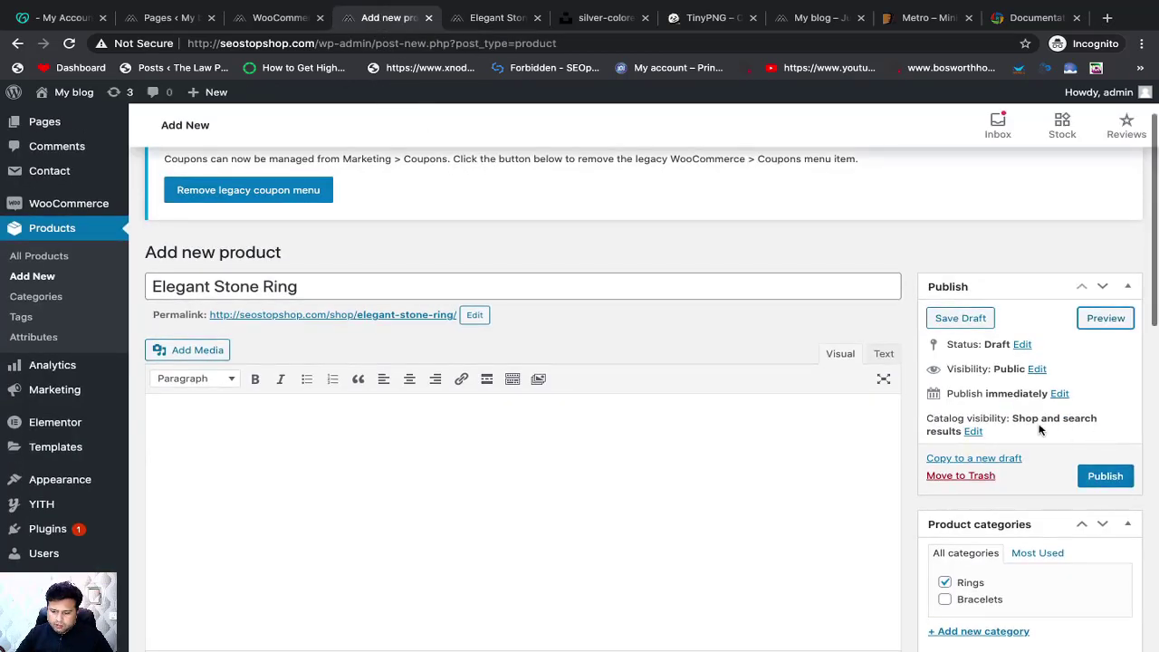
scroll(1039, 429, "down", 2)
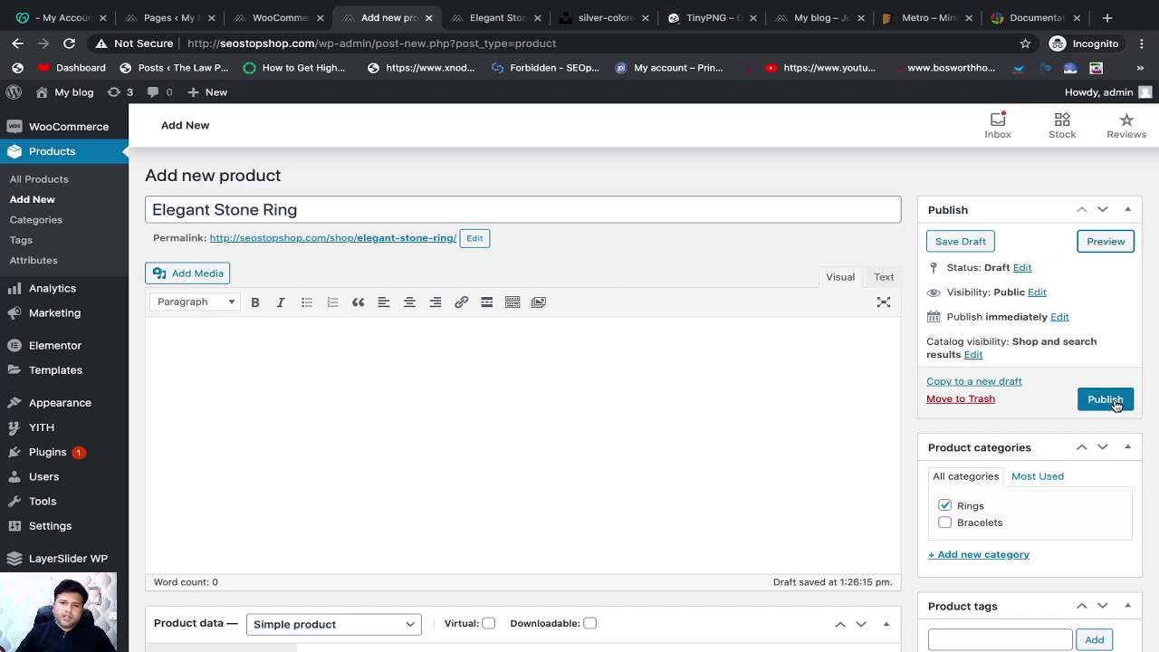
left_click(1104, 399)
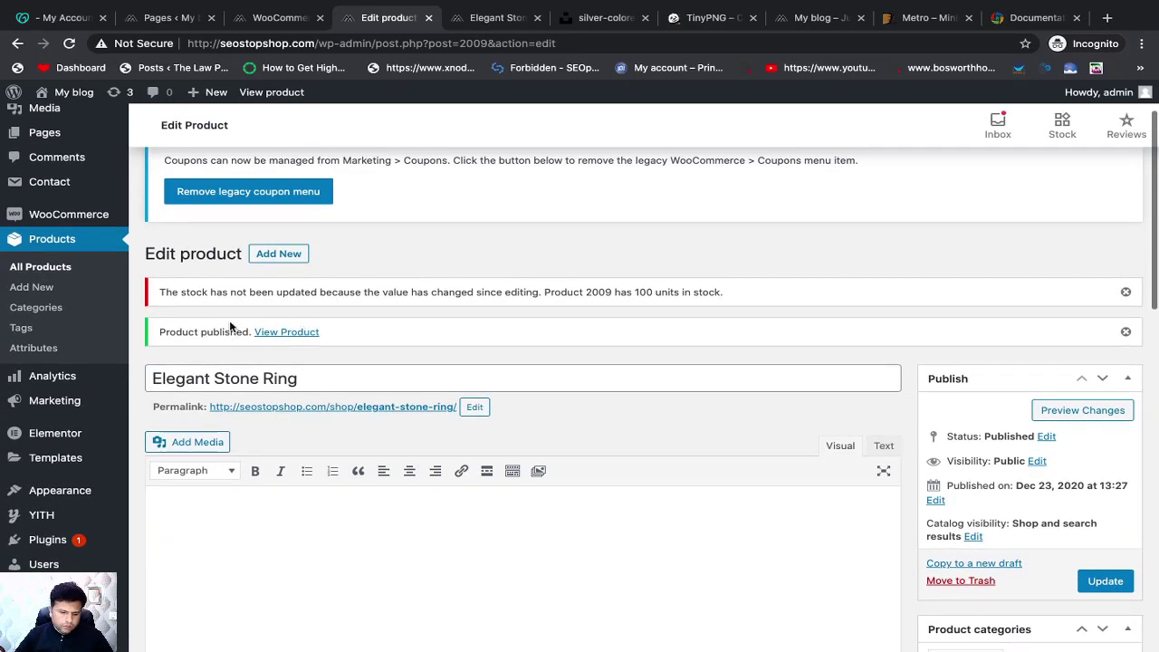
Open a new blank product, leaving the published ring's edit page without saving further changes
left_click(280, 256)
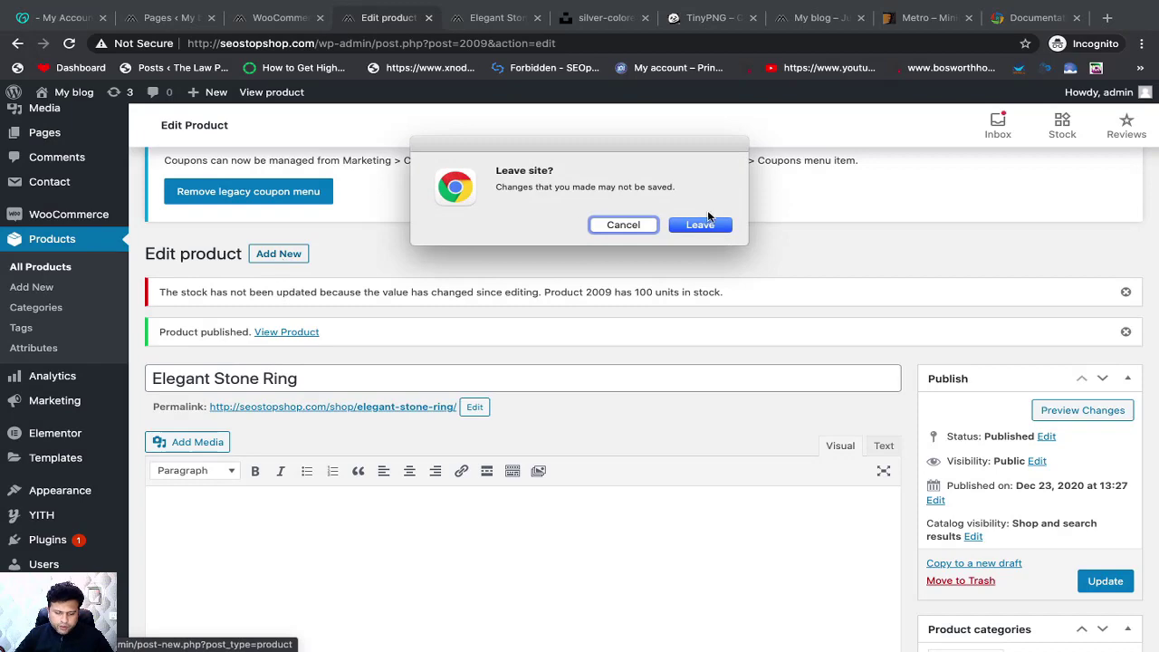
left_click(633, 224)
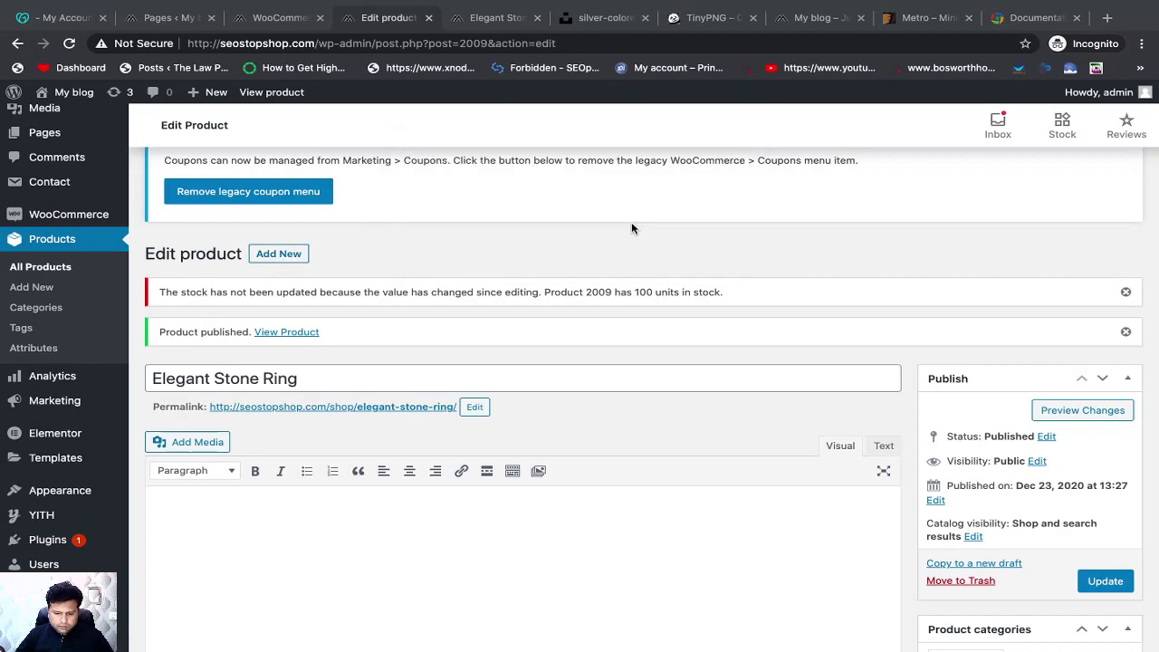
scroll(685, 299, "down", 2)
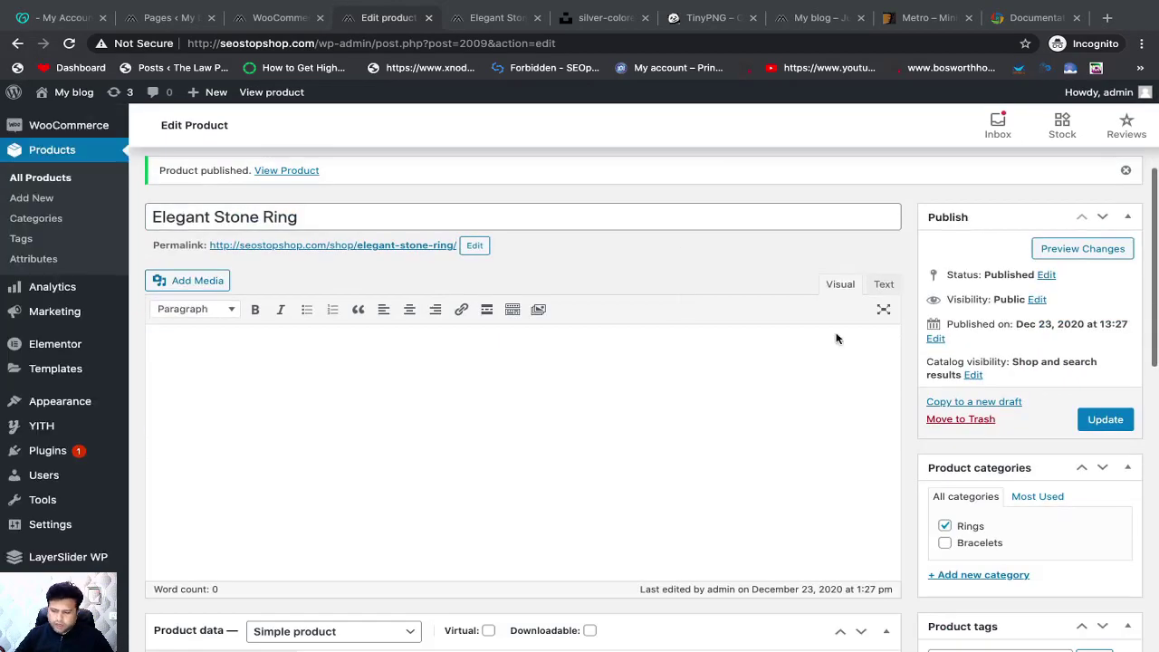
scroll(696, 299, "down", 1)
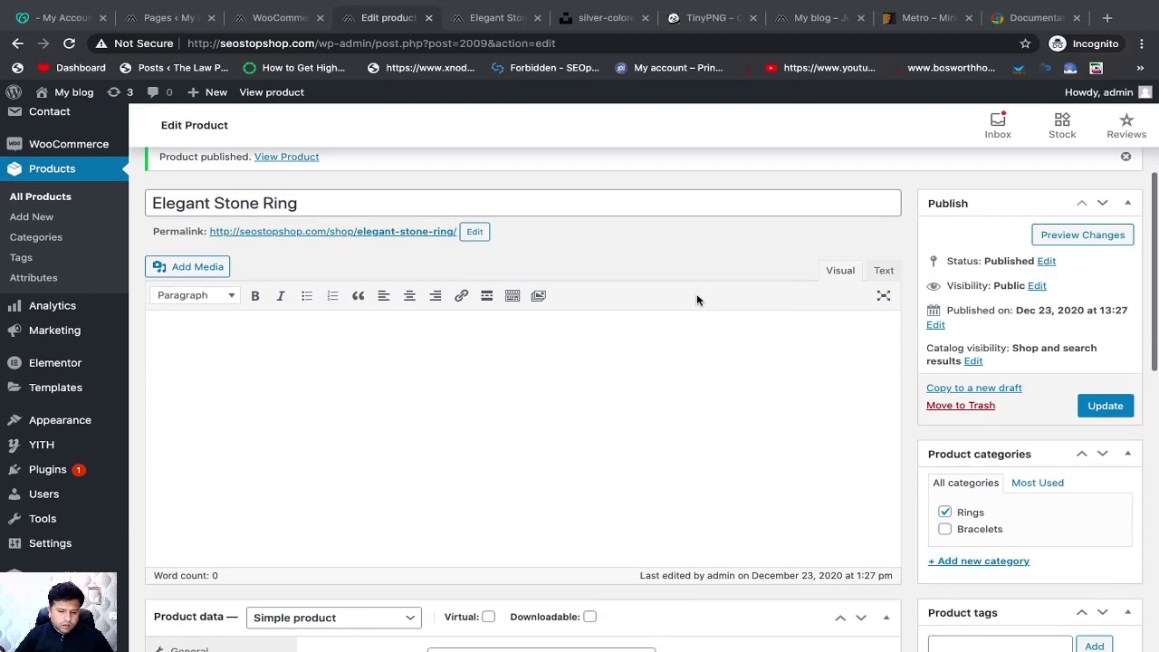
left_click(36, 217)
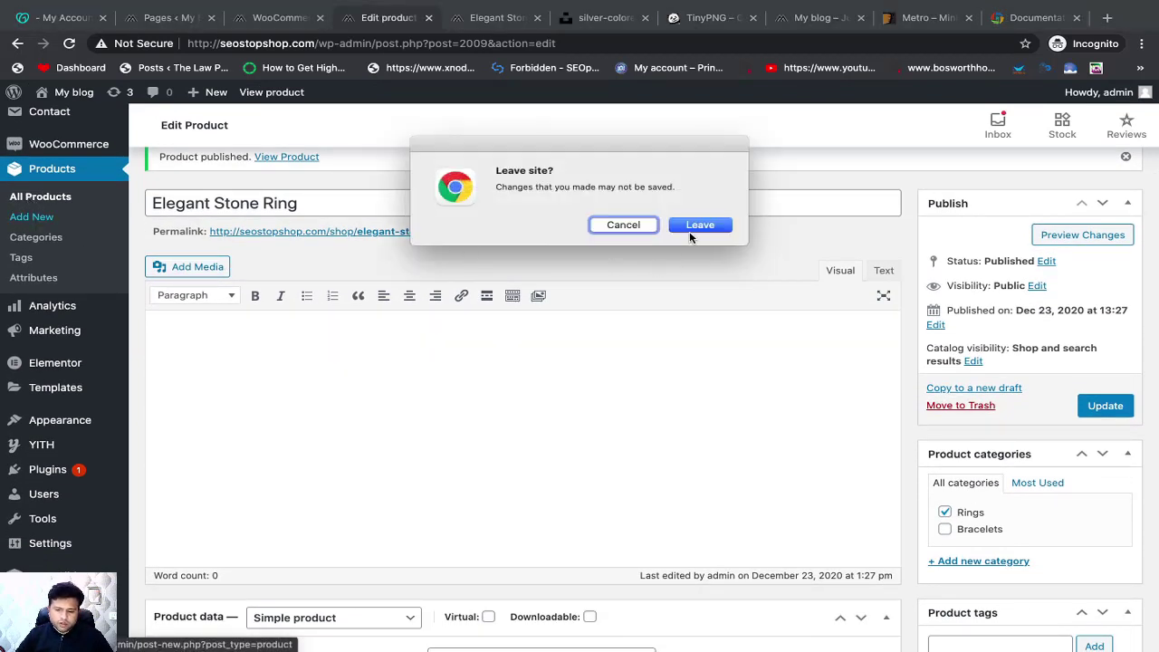
left_click(696, 226)
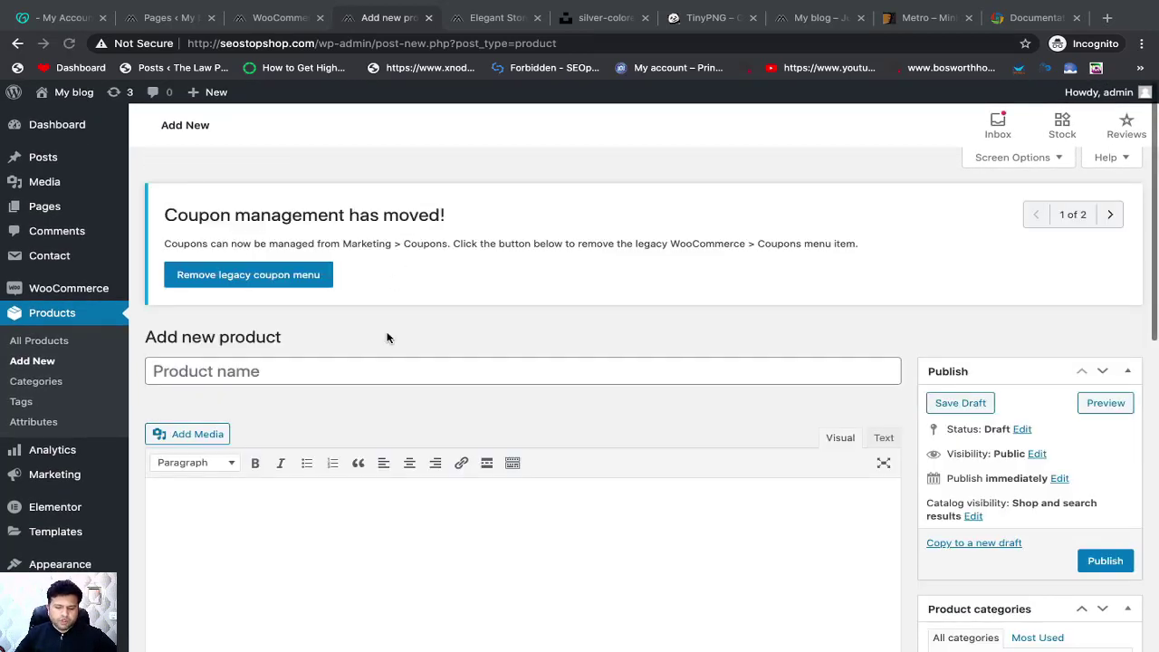
Name the new product "Beautiful Multi-Color Bracelet"
scroll(388, 337, "down", 1)
left_click(334, 282)
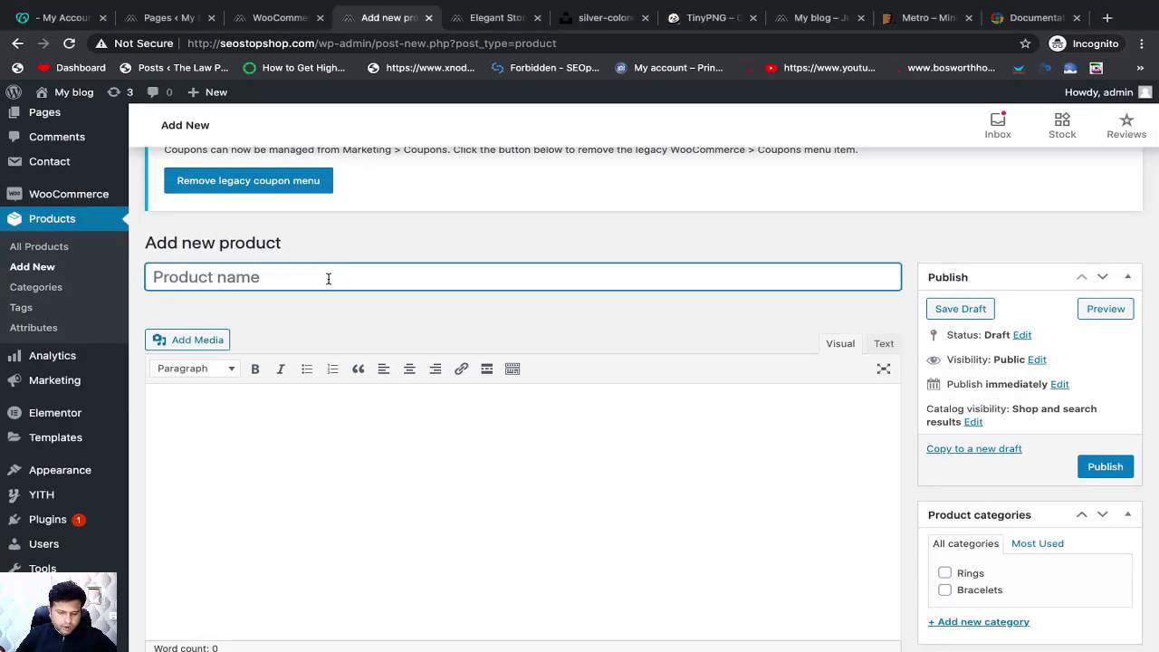
type("B")
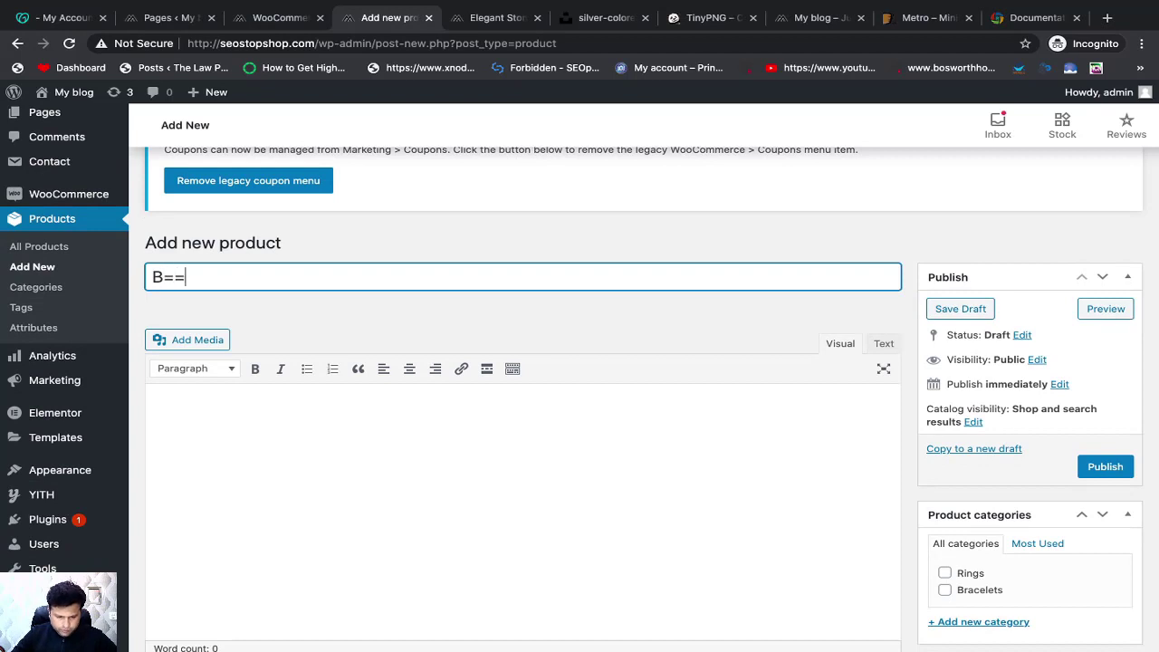
key("BackSpace")
type("Bea")
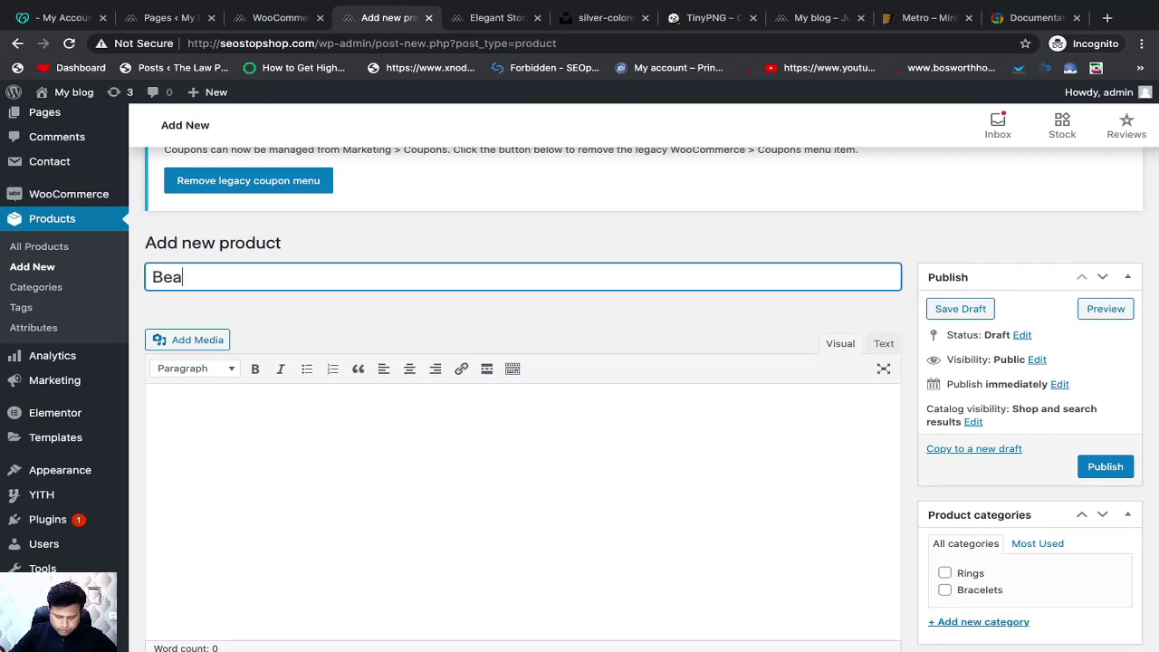
type("il")
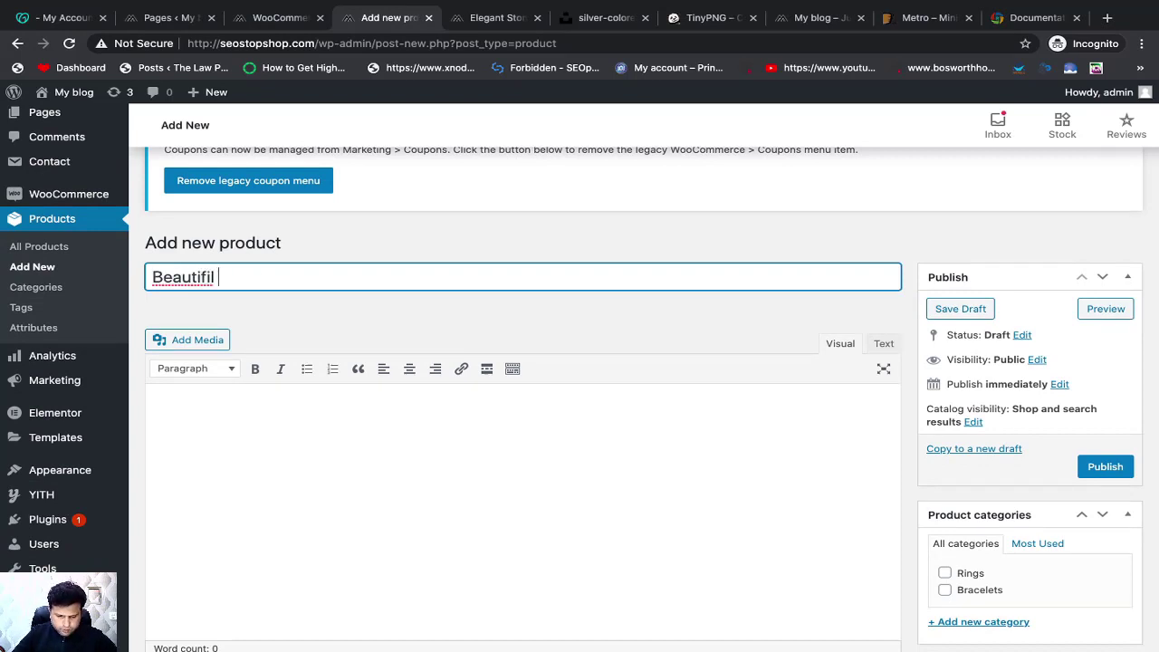
key("BackSpace")
key("BackSpace")
key("BackSpace")
type("ul ")
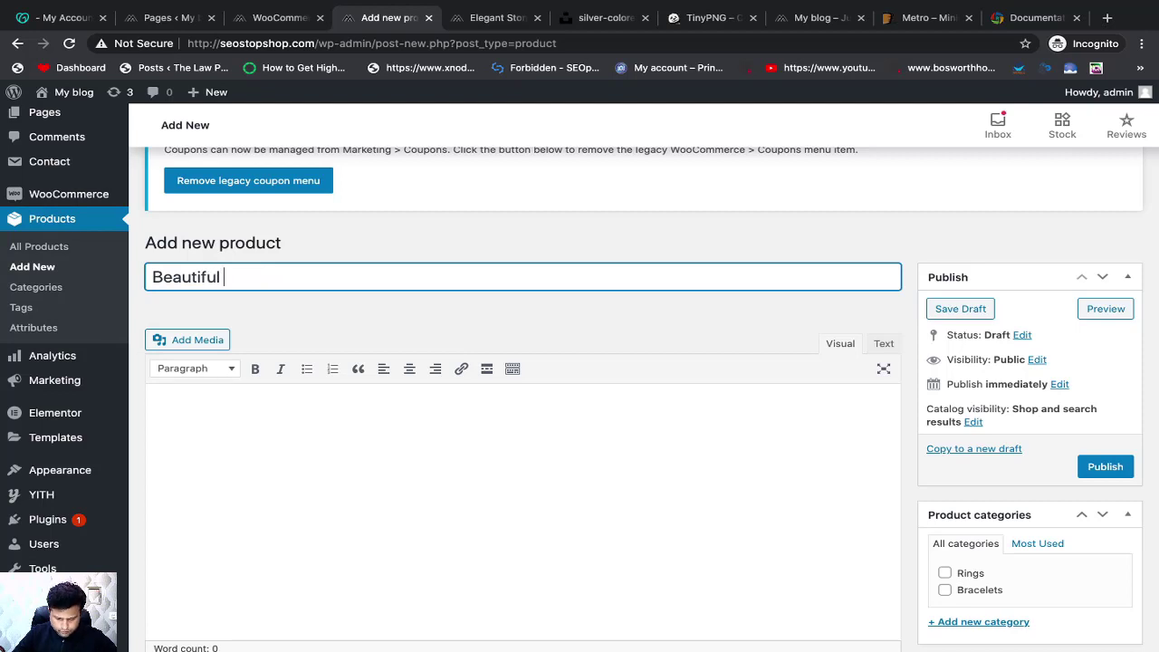
type("Multip")
key("BackSpace")
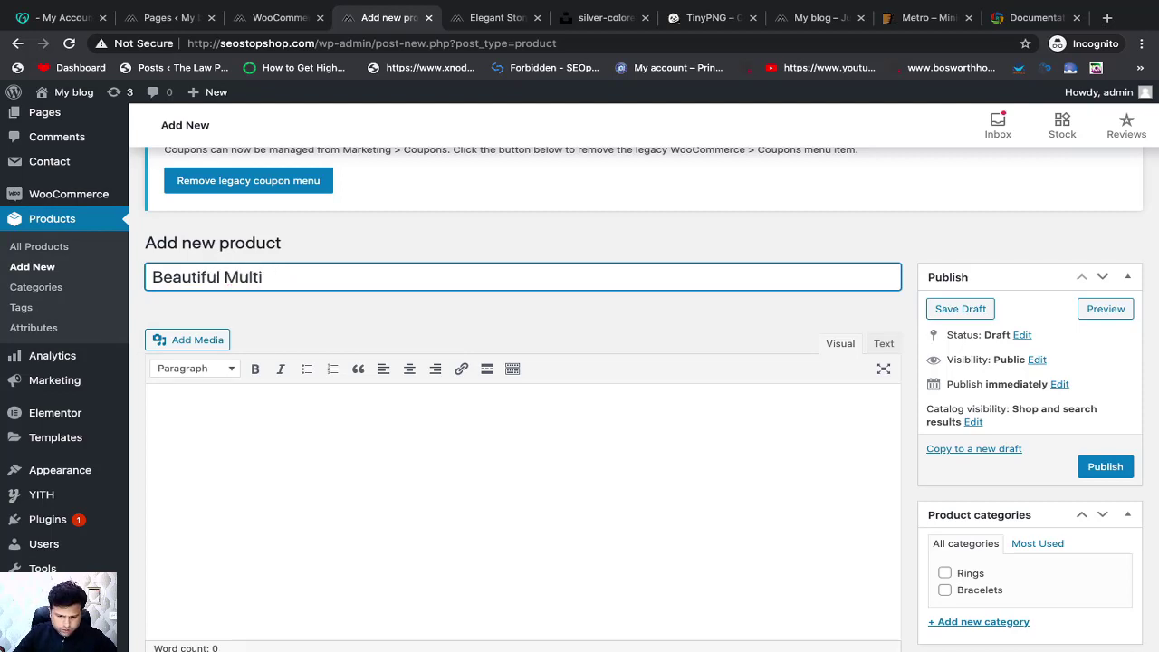
type("-Colo")
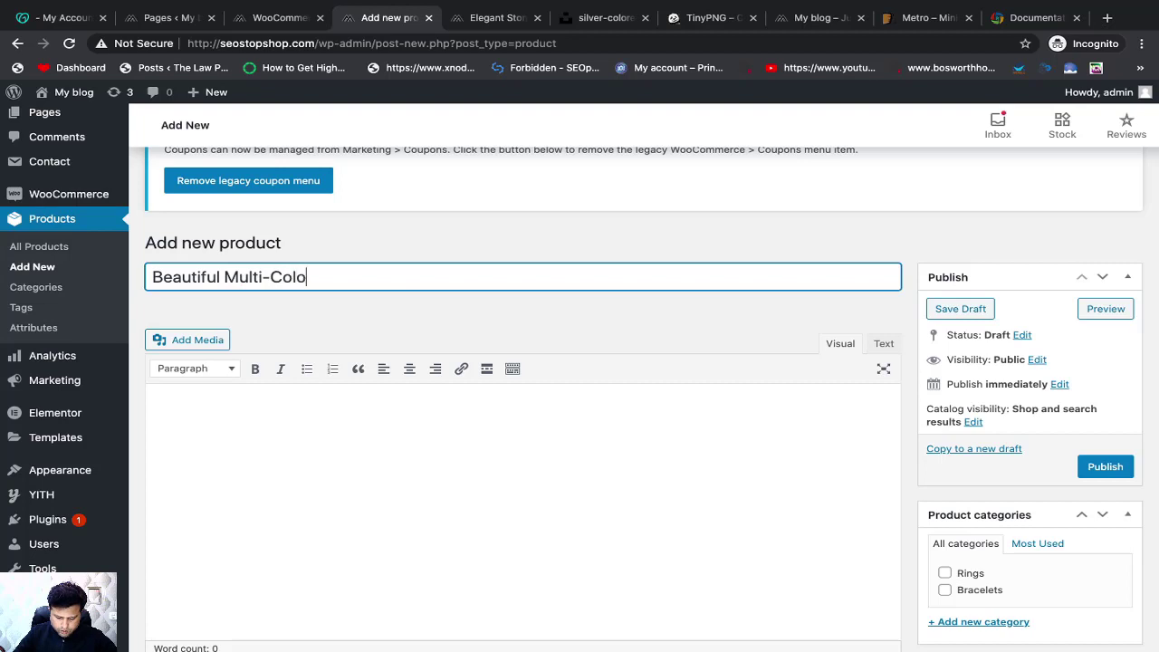
type("rr")
key("BackSpace")
type("V")
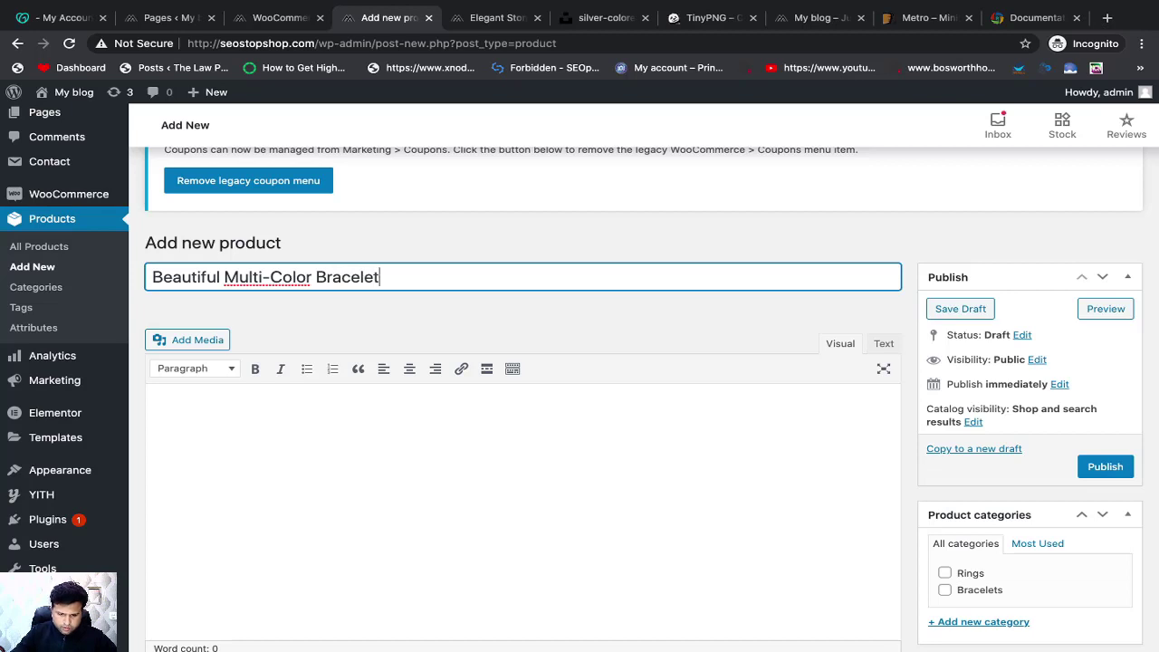
Change the spelling in the product name to "Beautiful Multi-Colour Bracelet" and move on to the main description
right_click(282, 277)
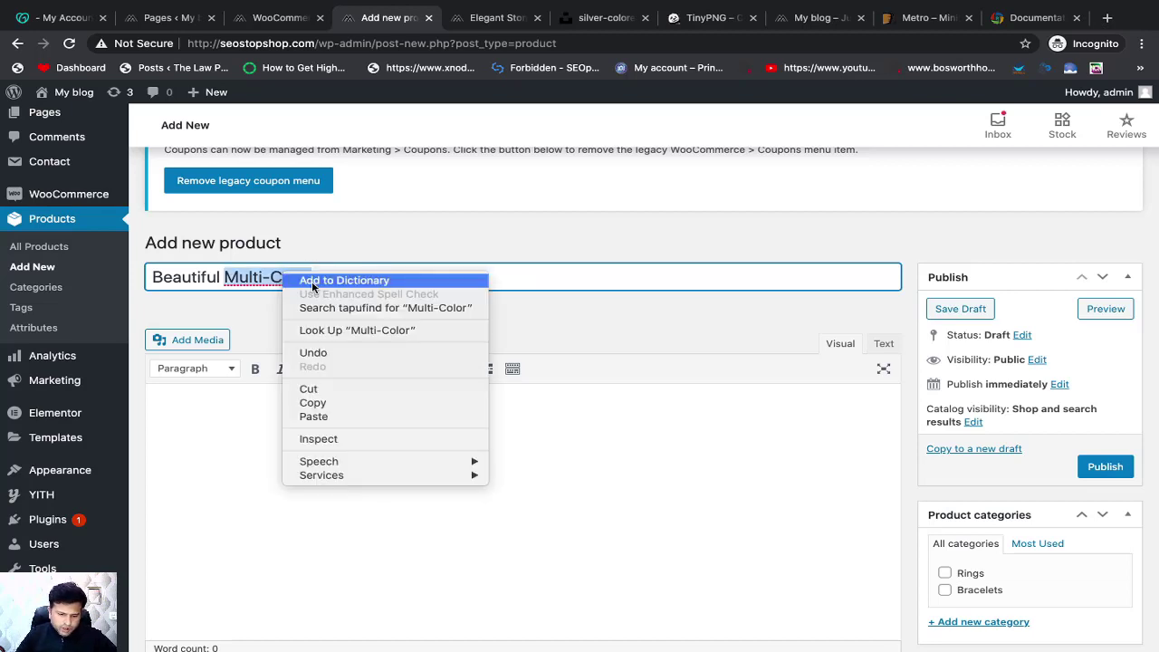
left_click(250, 283)
left_click(306, 277)
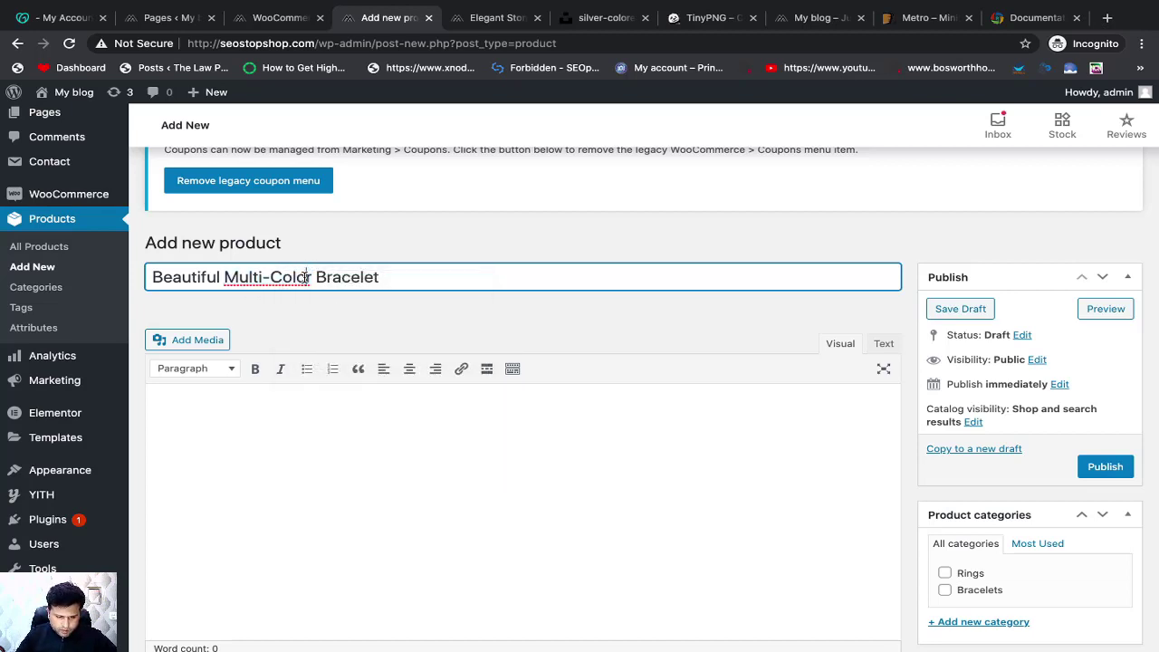
type("u")
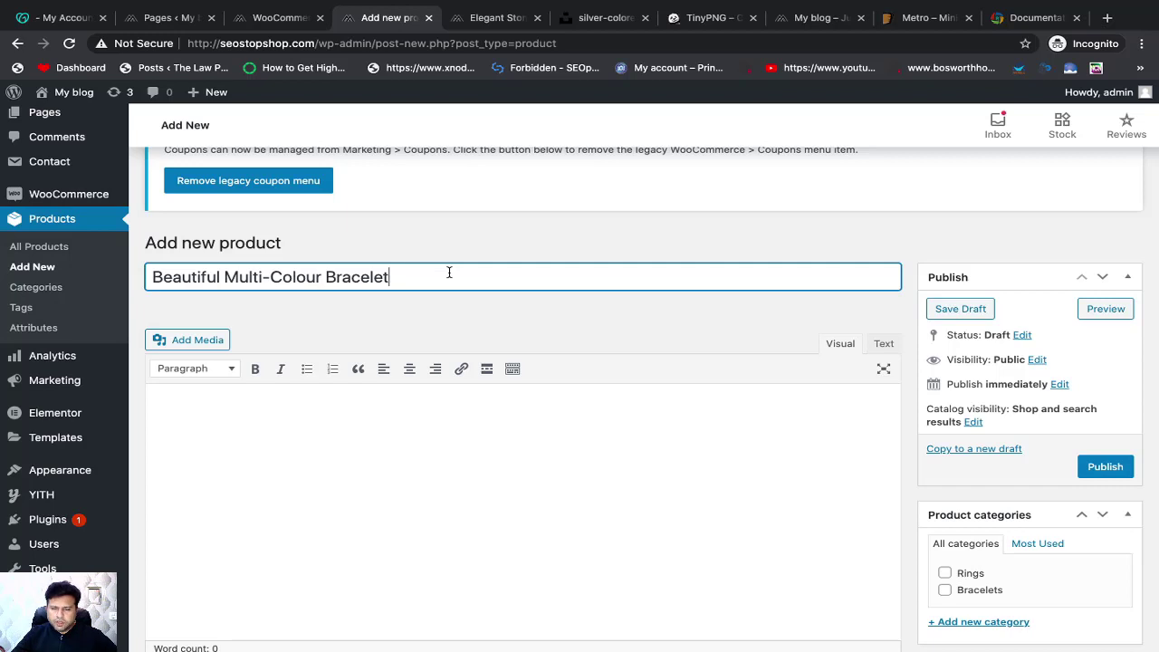
triple_click(395, 285)
left_click(362, 407)
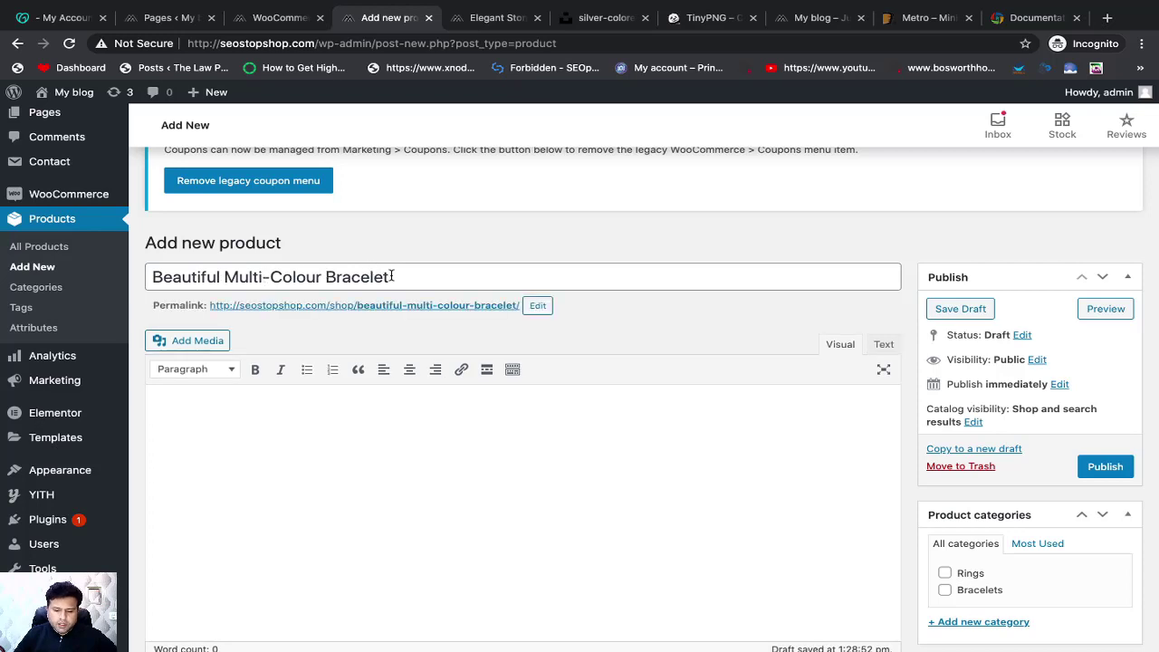
Fill the main description with the product name, "for" and the product name again, and select the start of the repeated name
scroll(465, 456, "down", 1)
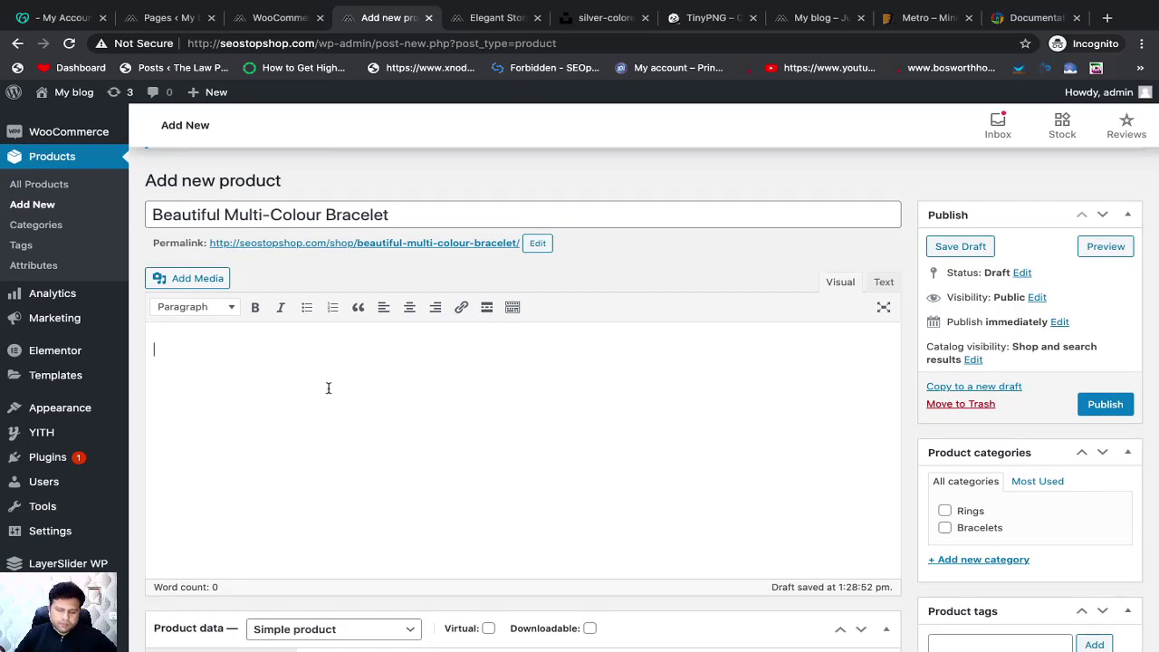
scroll(328, 387, "down", 1)
triple_click(286, 206)
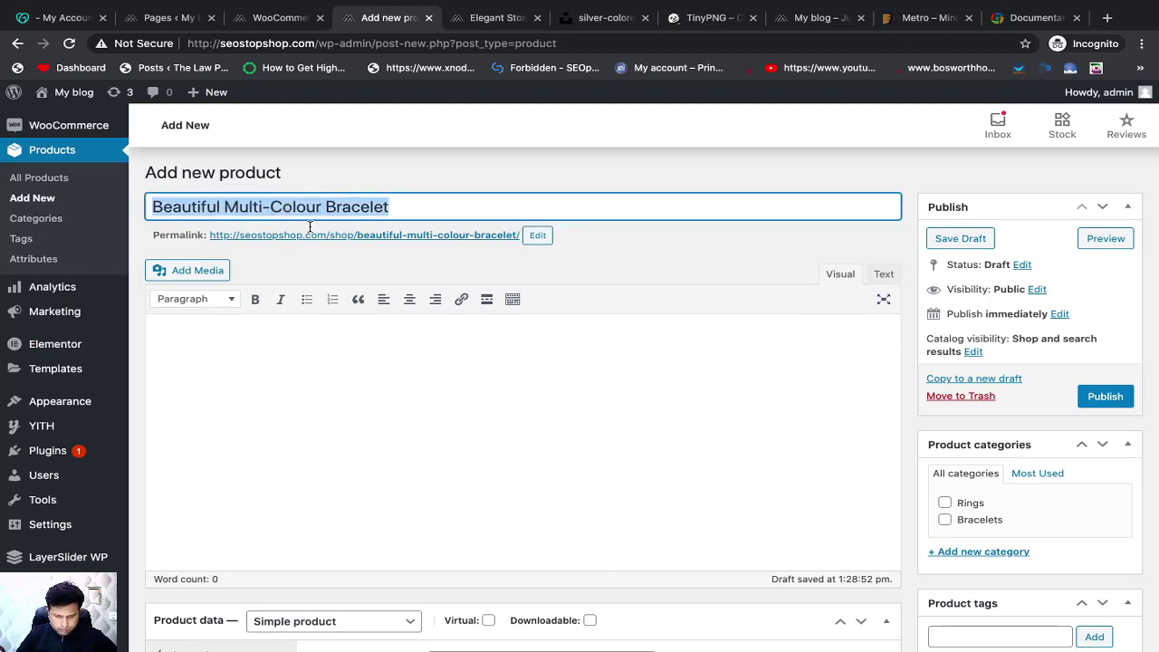
key("ctrl+c")
left_click(288, 352)
key("ctrl+v")
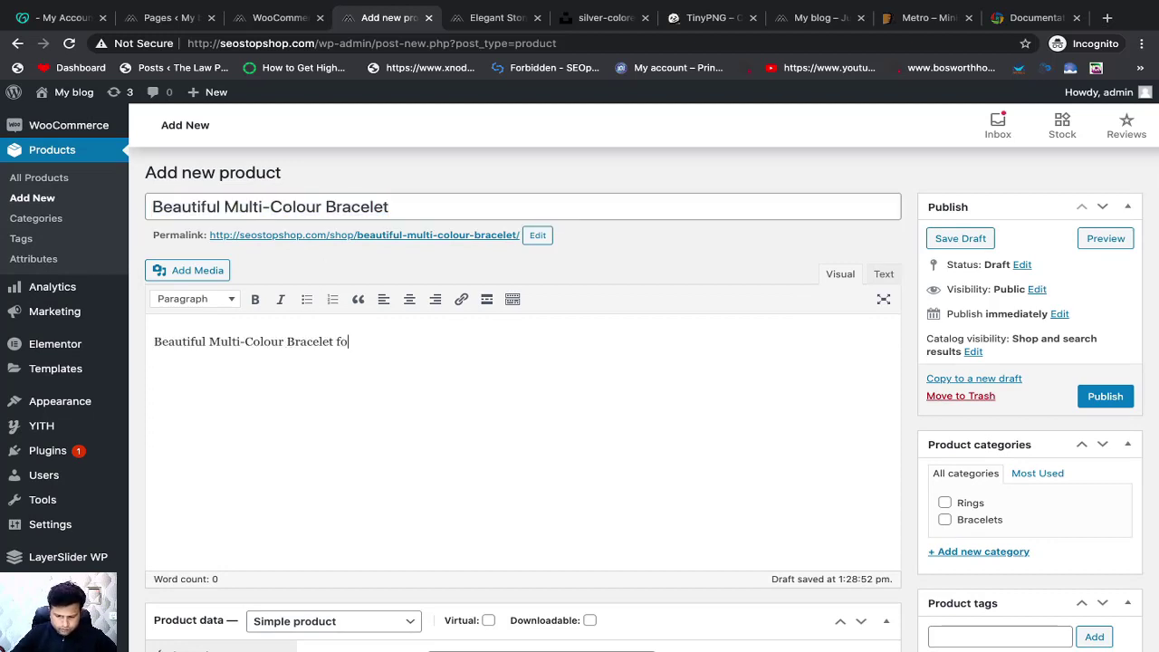
type("fo ")
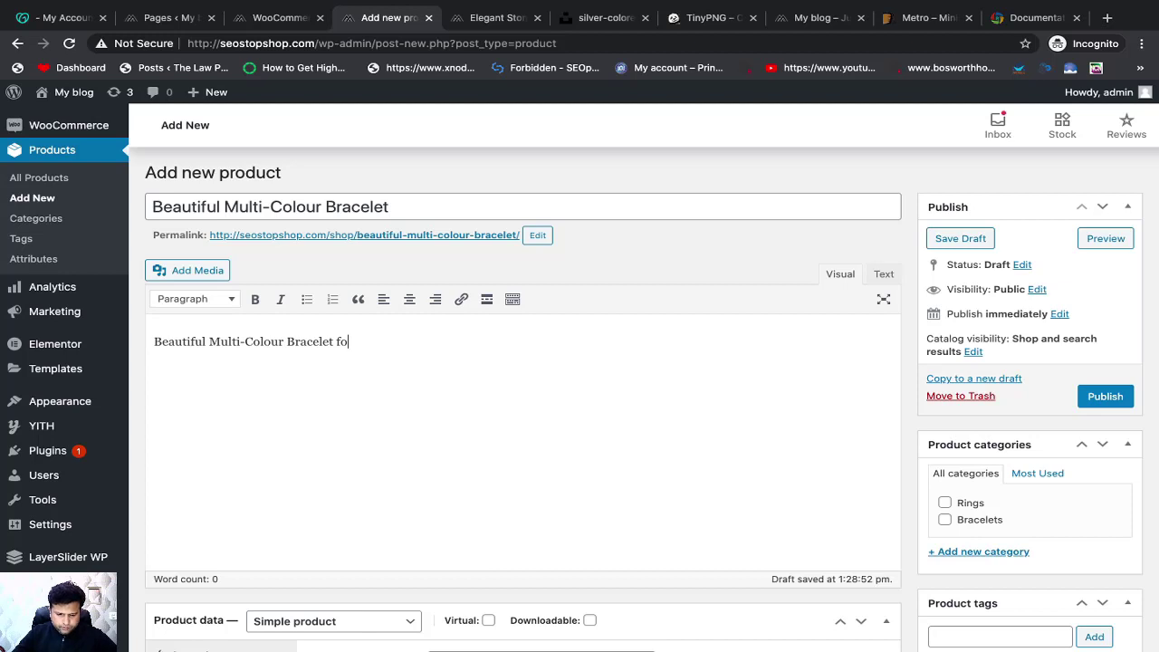
type("r")
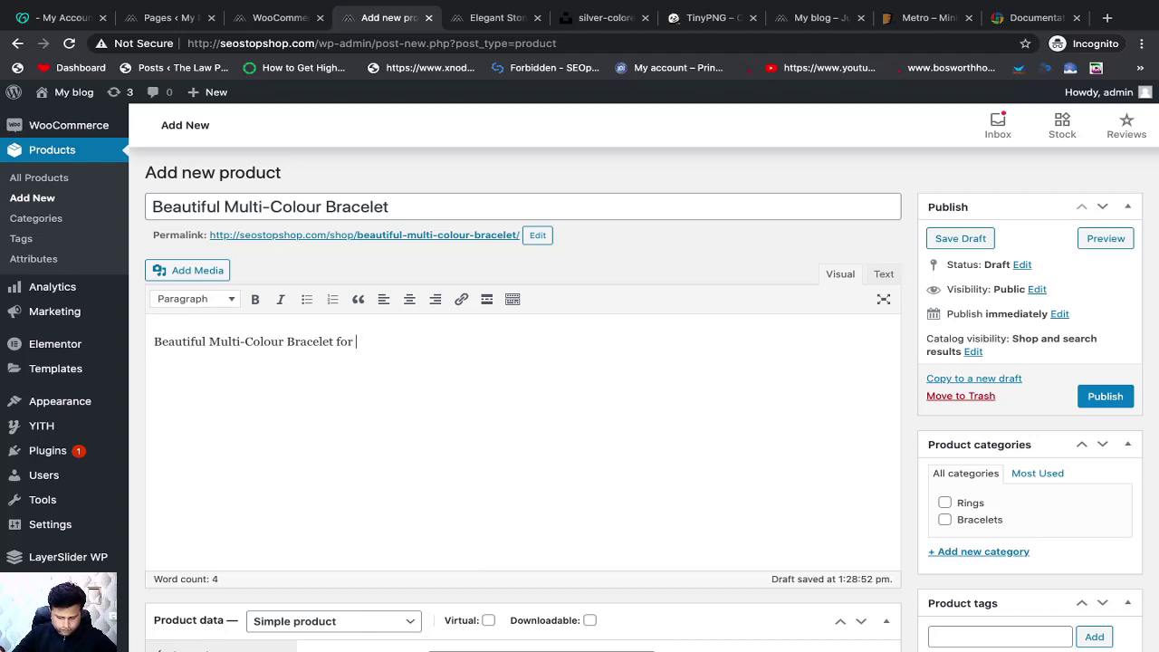
key("ctrl+v")
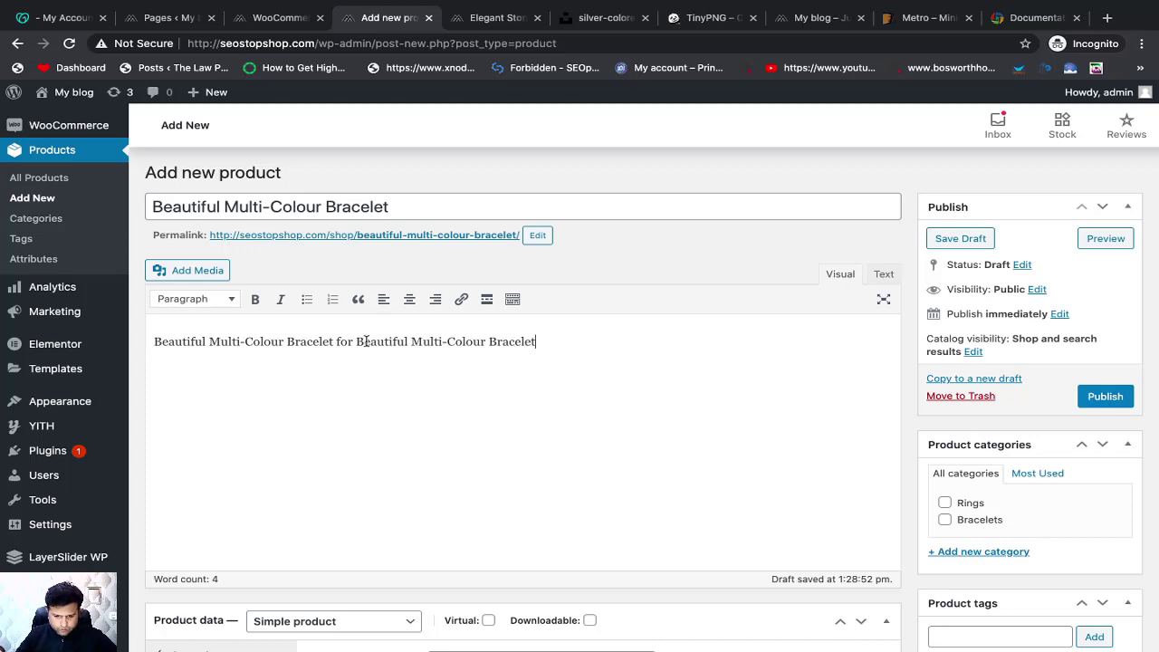
left_click_drag(355, 341, 463, 341)
Switch to Unsplash and search its photos for "multi colo bracelet"
scroll(750, 235, "down", 5)
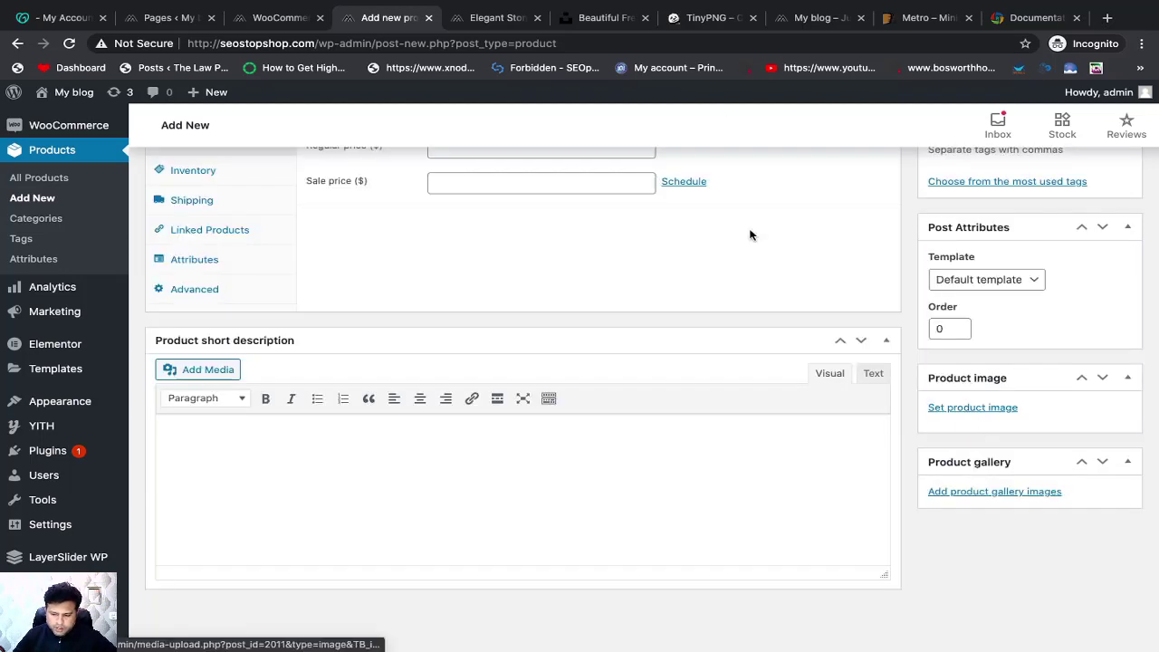
left_click(581, 20)
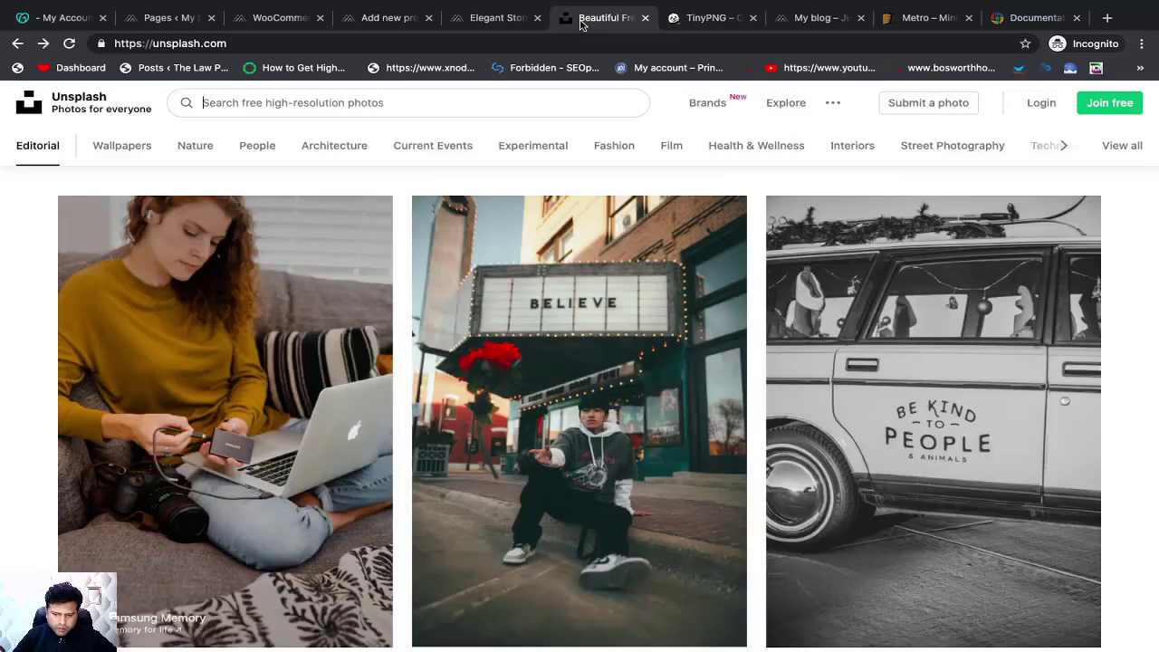
left_click(309, 106)
type("multi color")
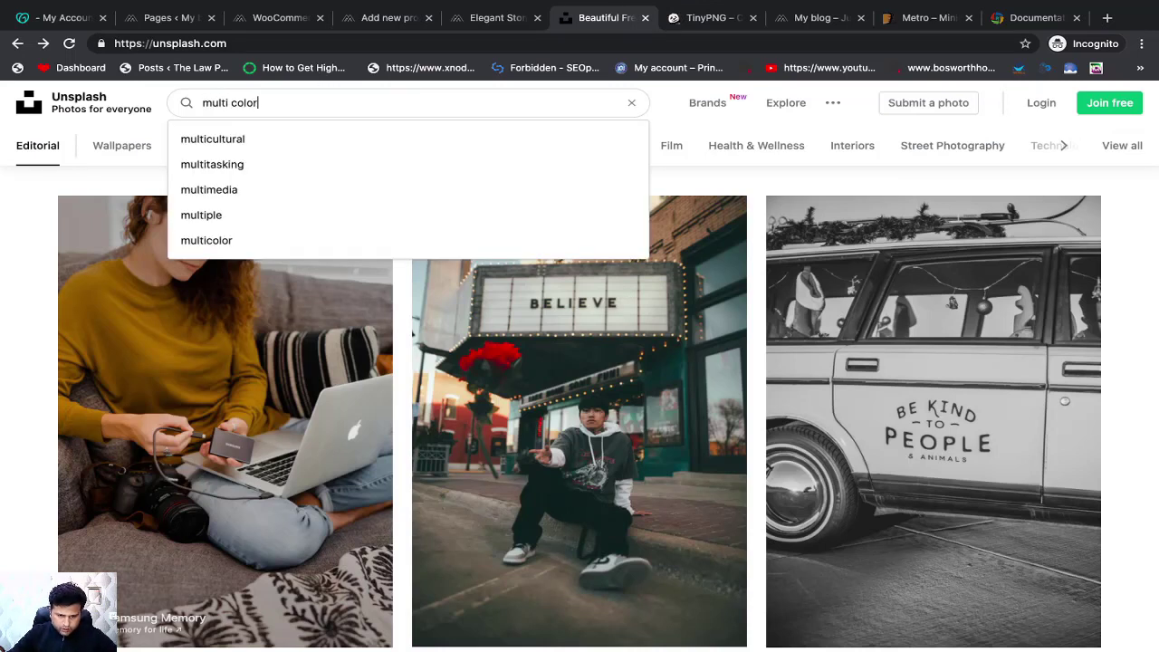
key("BackSpace")
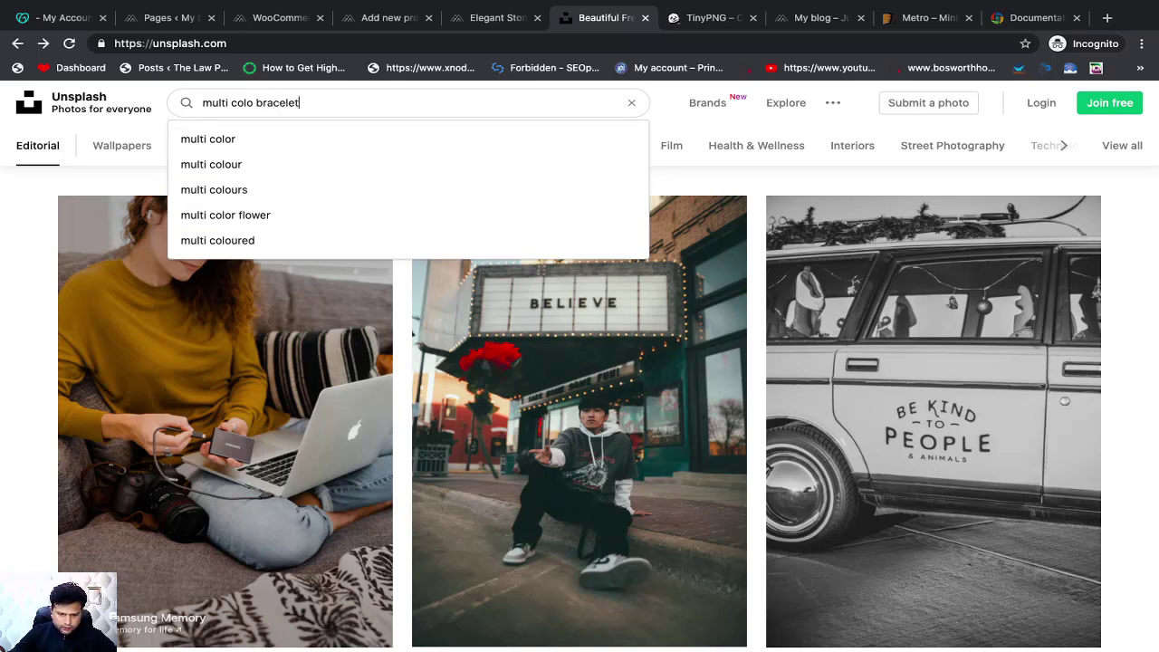
key("Return")
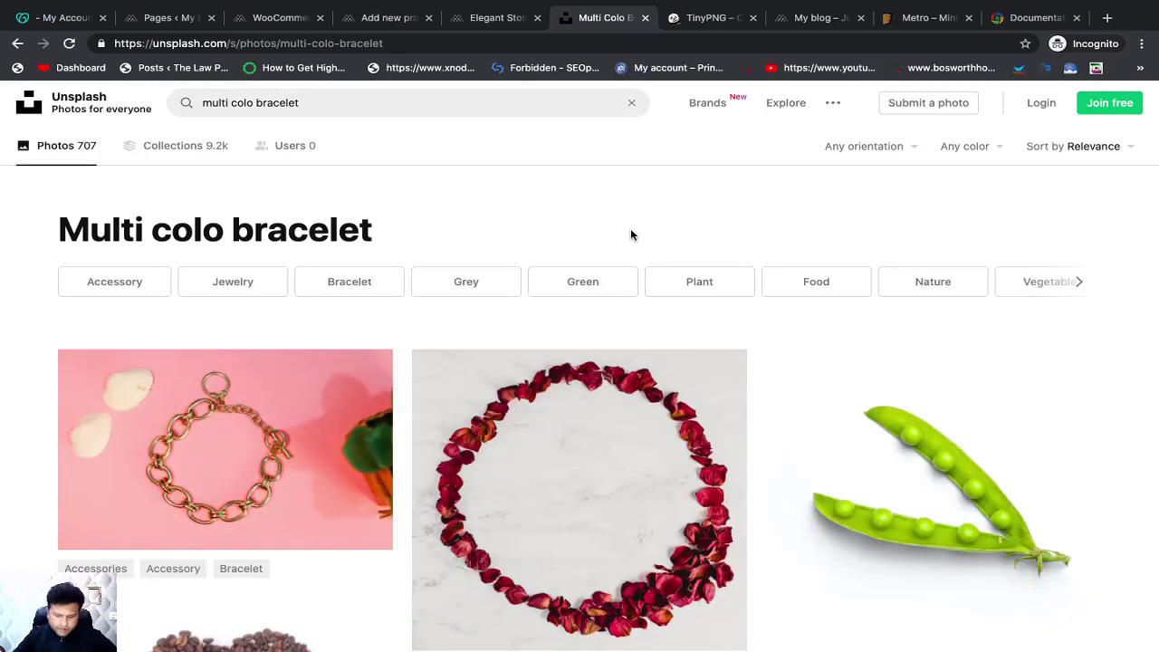
Browse the bracelet results and open the photo of two linked hands wearing red, green and yellow woven bracelets
scroll(677, 231, "down", 1)
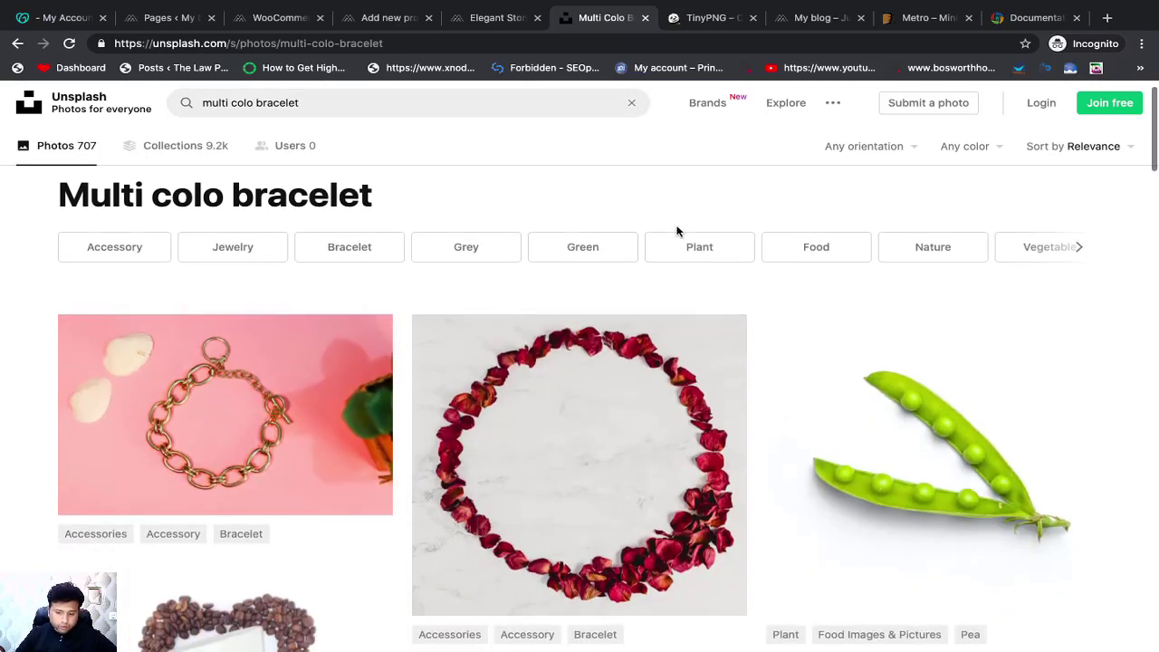
scroll(676, 231, "down", 5)
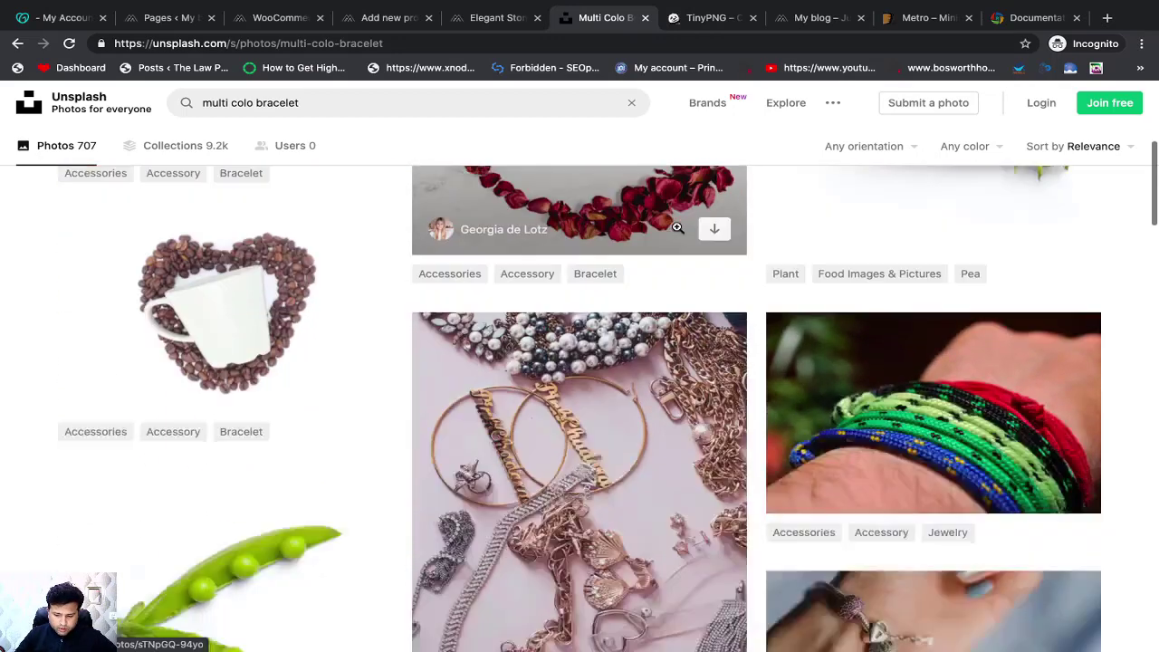
scroll(676, 229, "down", 7)
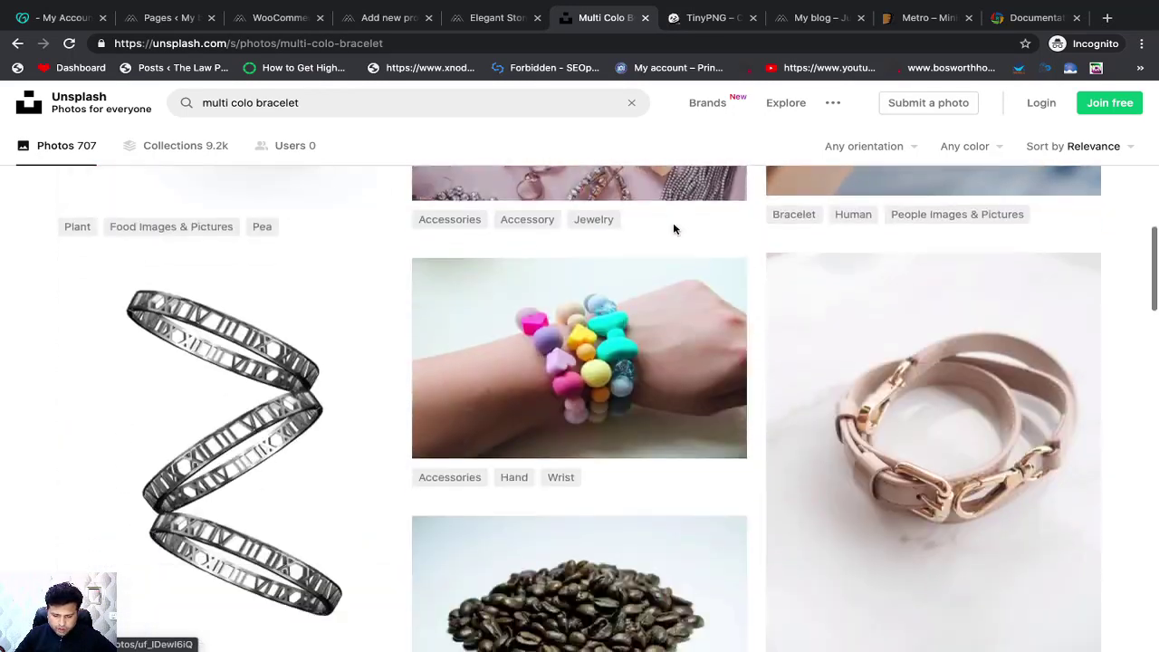
scroll(676, 231, "down", 1)
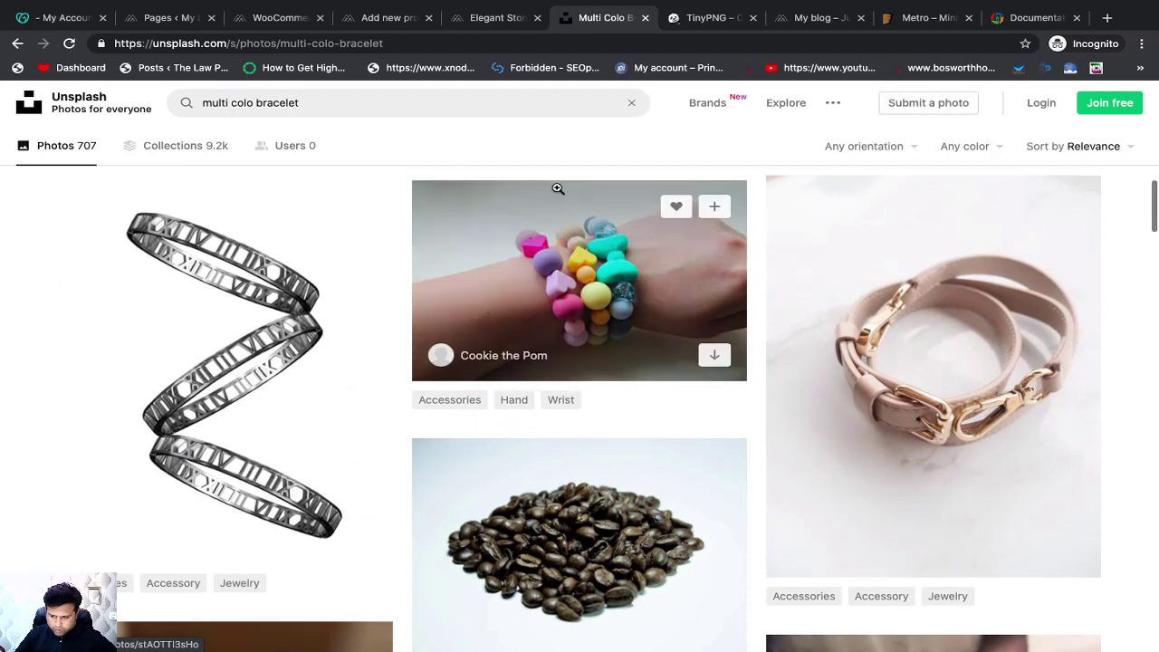
scroll(624, 340, "down", 5)
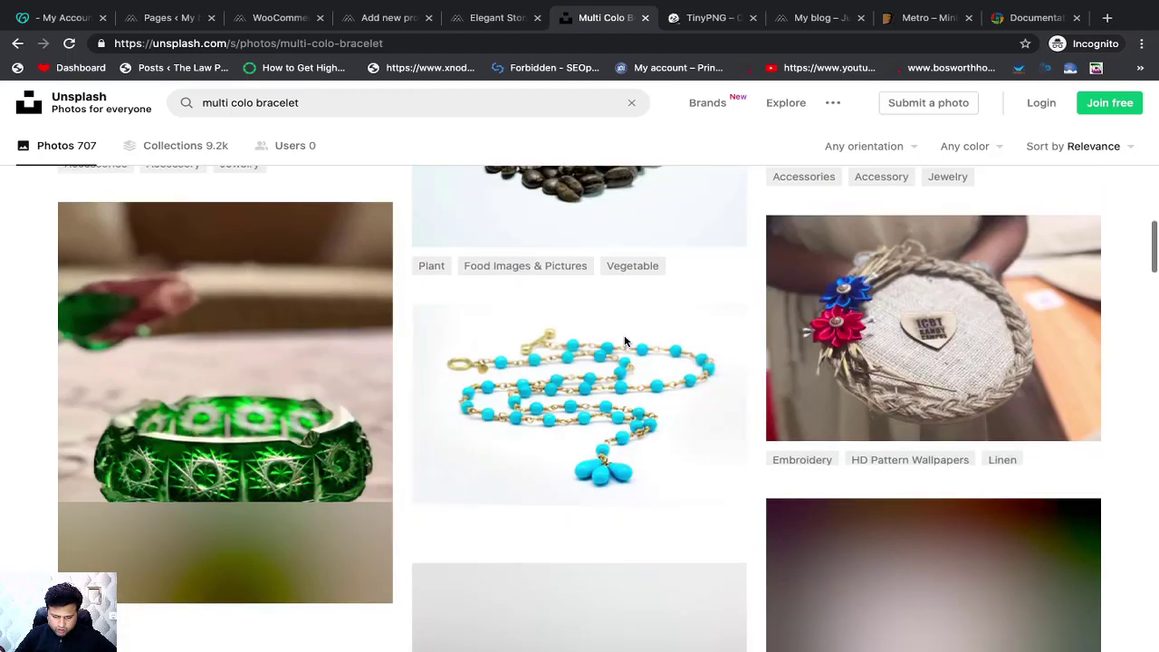
scroll(624, 340, "down", 15)
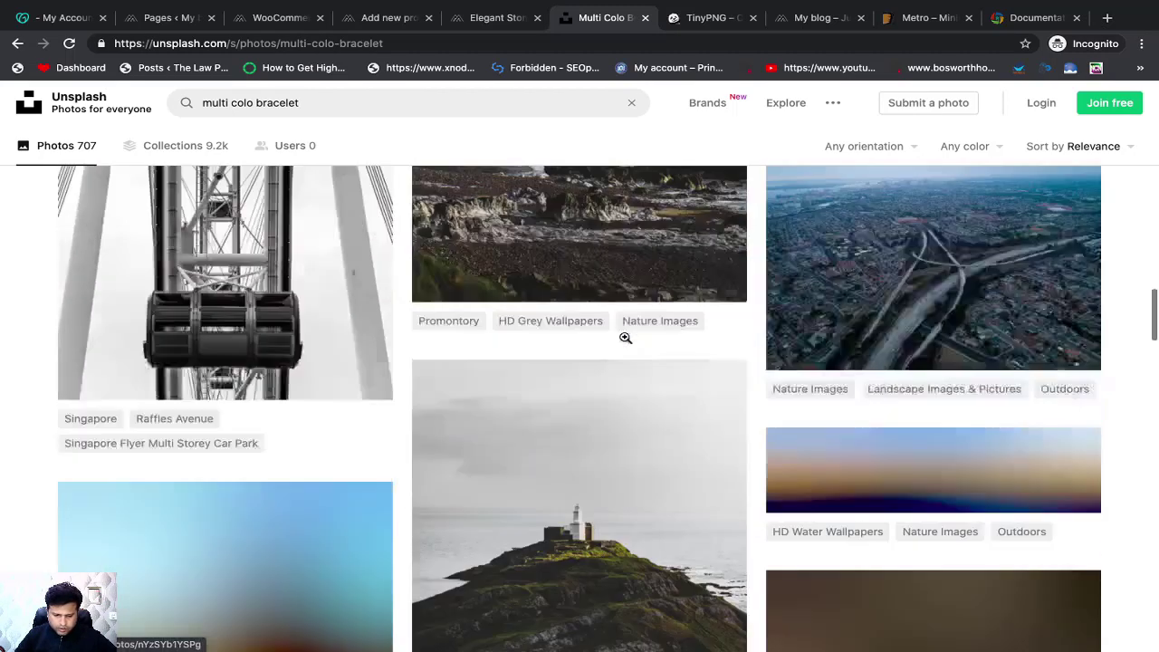
scroll(624, 337, "down", 9)
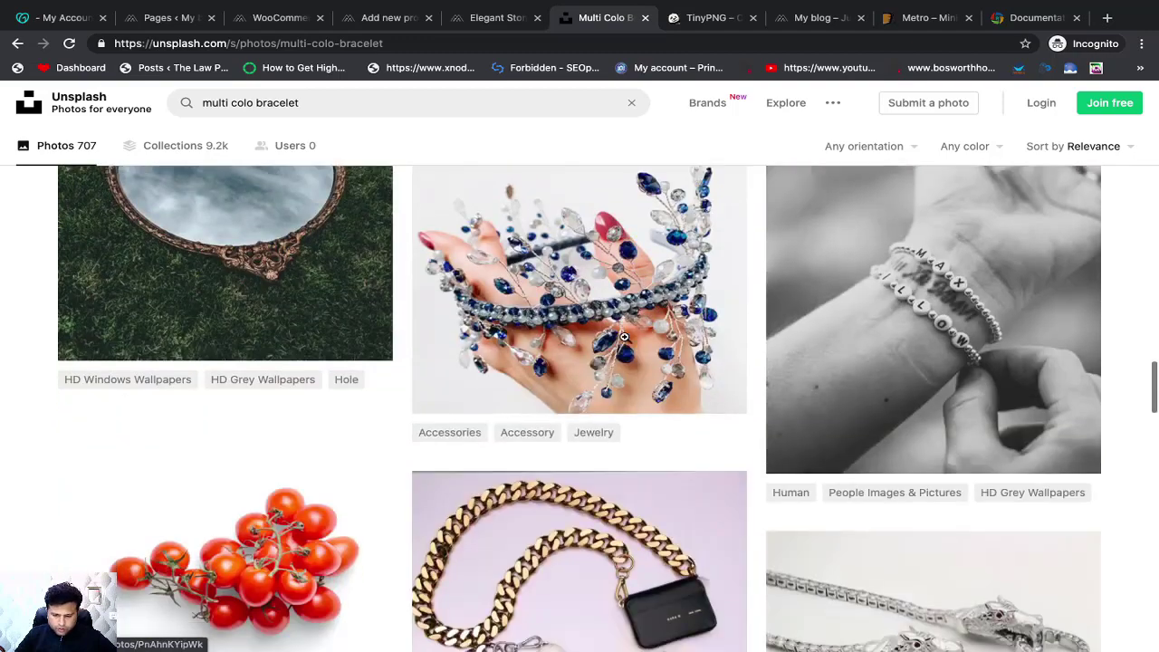
scroll(624, 338, "down", 7)
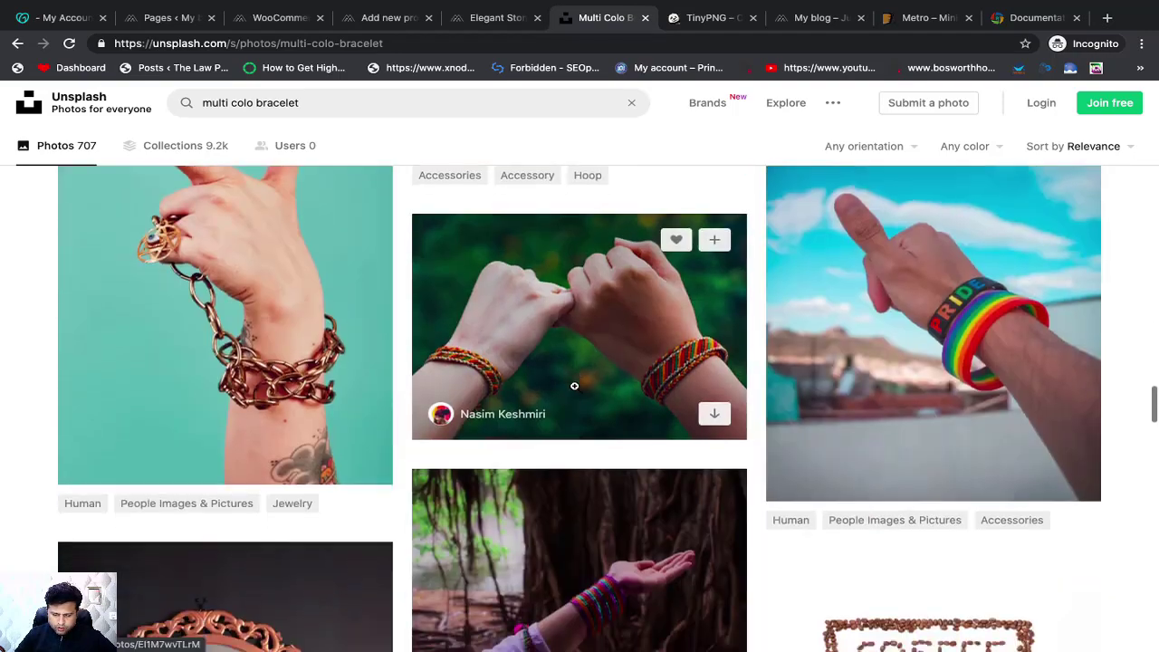
scroll(598, 308, "up", 1)
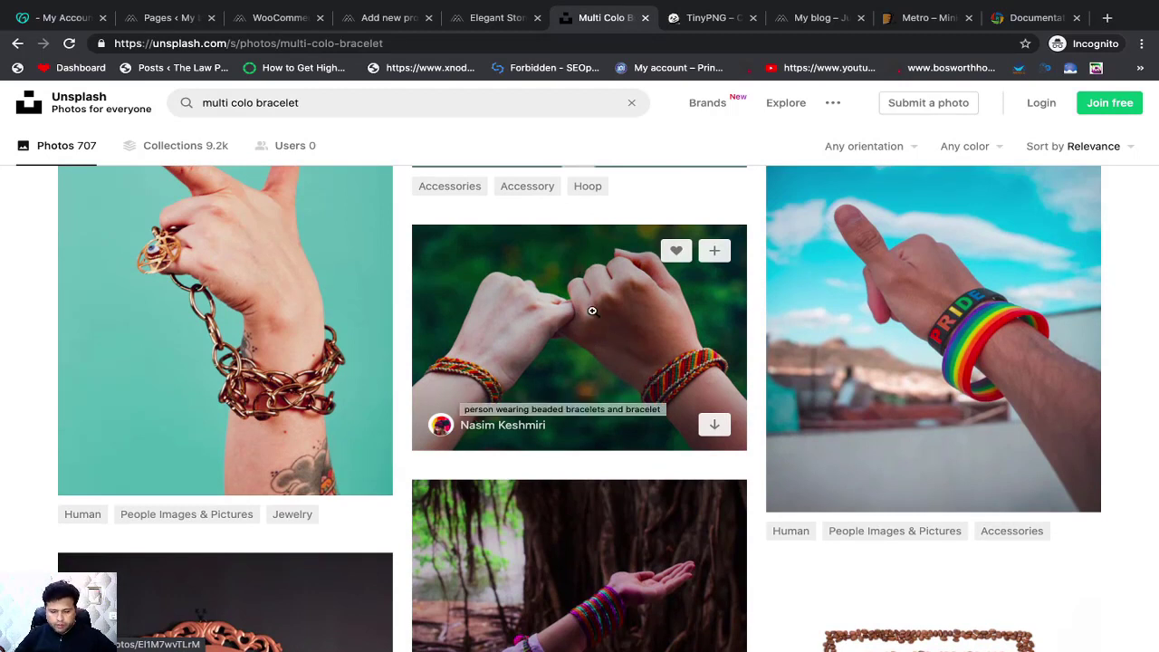
left_click(605, 380)
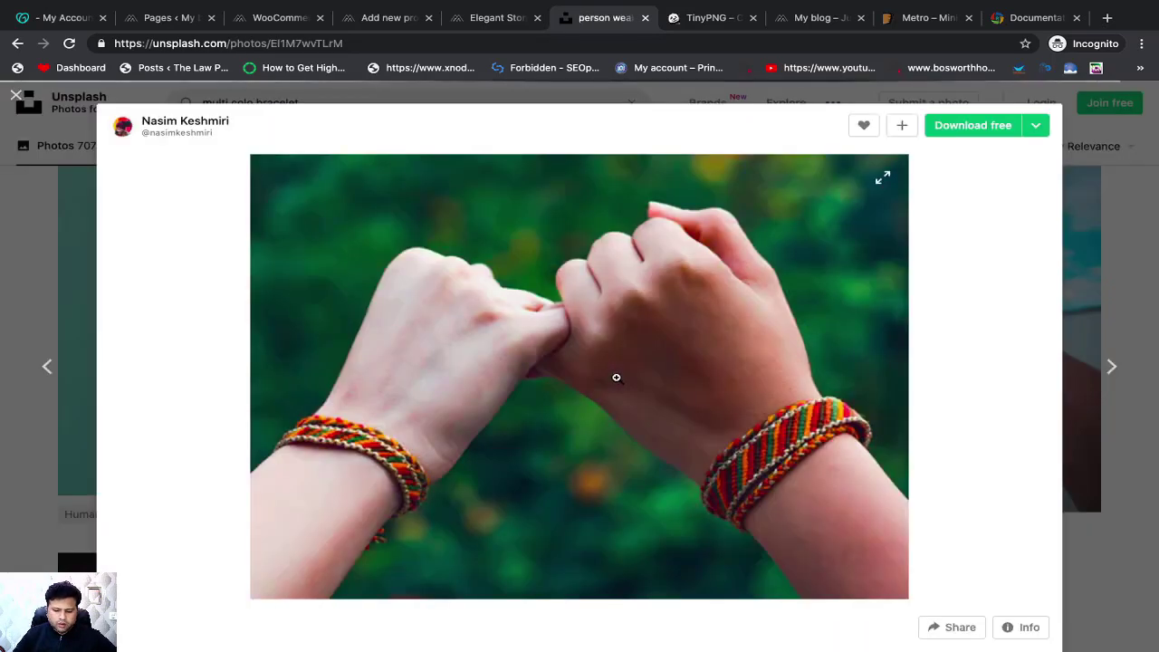
Download the linked-hands bracelet photo in a chosen size, dismiss the attribution message and open the downloaded file in Preview
left_click(1036, 125)
left_click(980, 189)
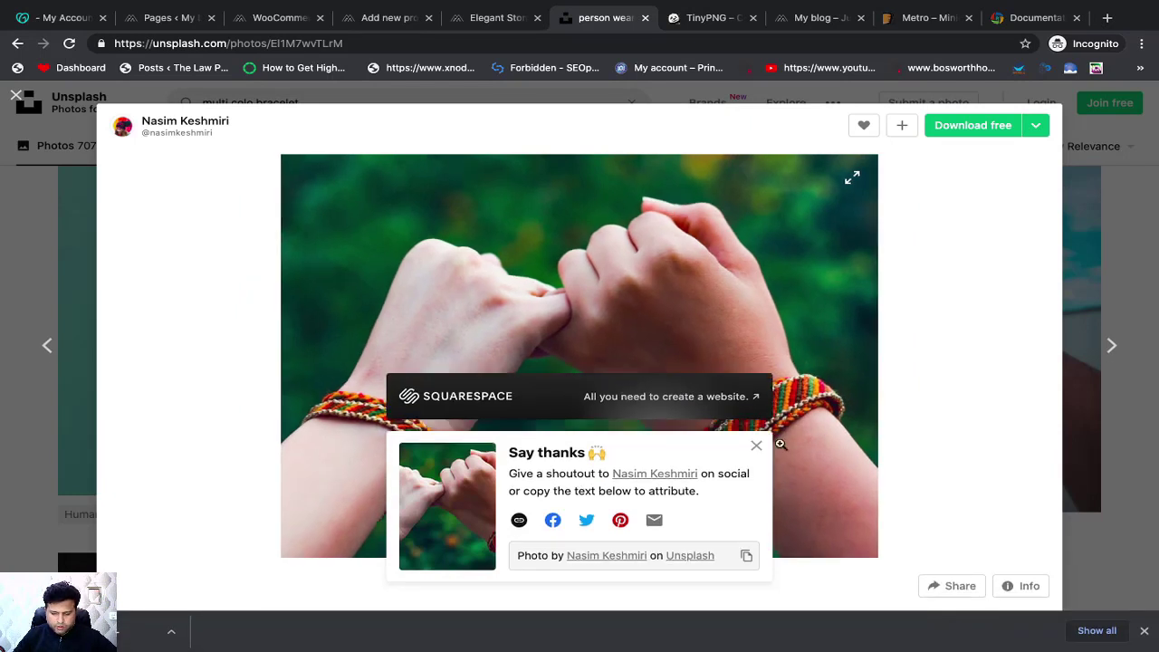
left_click(756, 445)
left_click(80, 631)
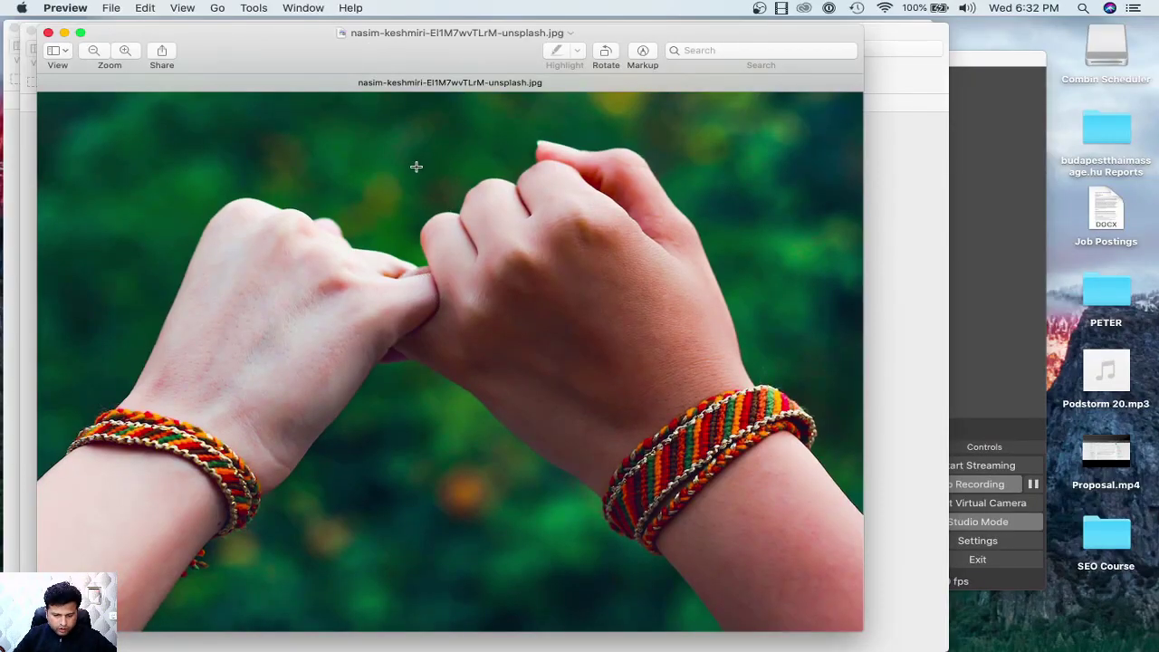
Crop the photo to an area about 880 pixels wide around the left hand and its woven bracelet, starting at the image's left edge
left_click_drag(416, 166, 49, 560)
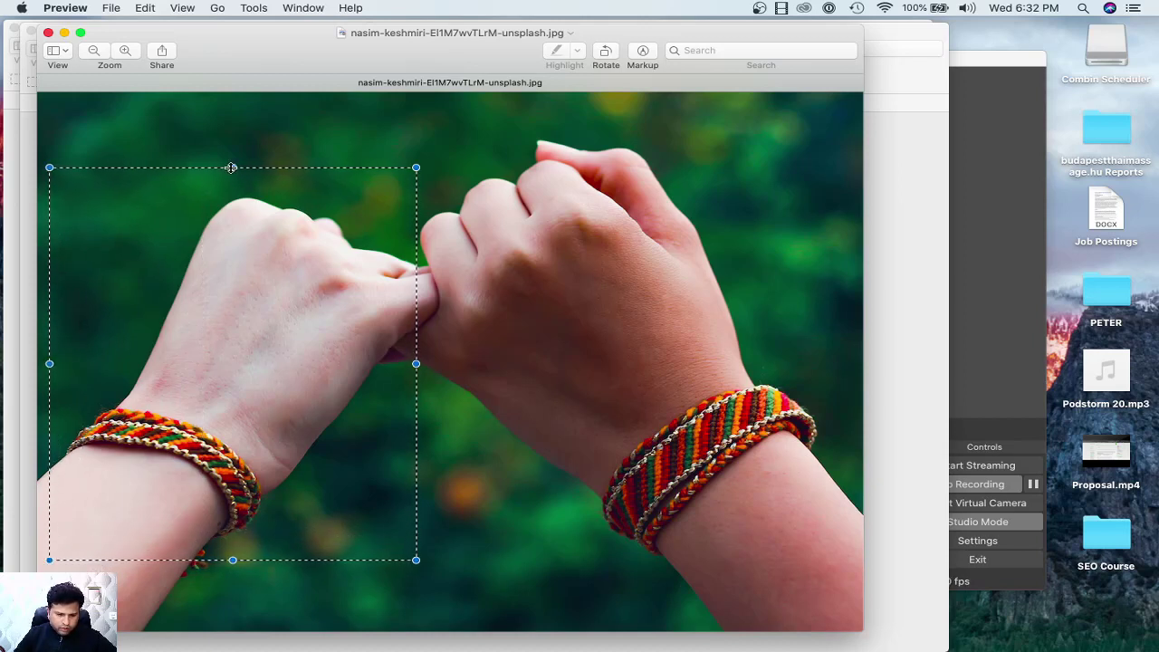
left_click_drag(232, 168, 232, 180)
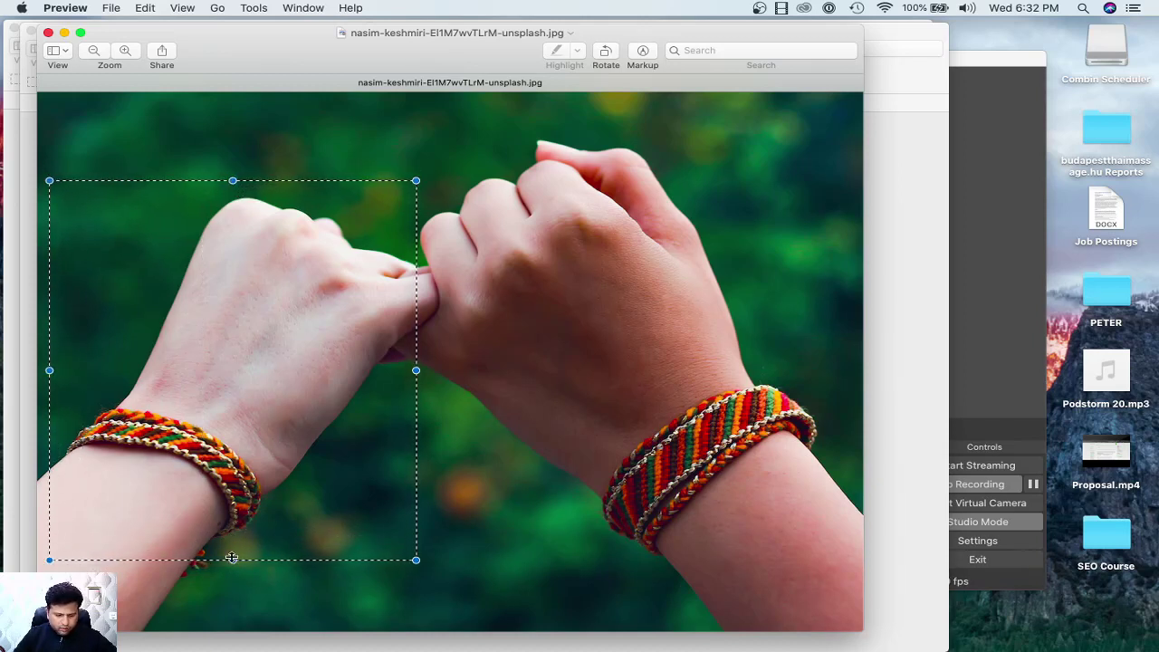
left_click_drag(231, 557, 232, 541)
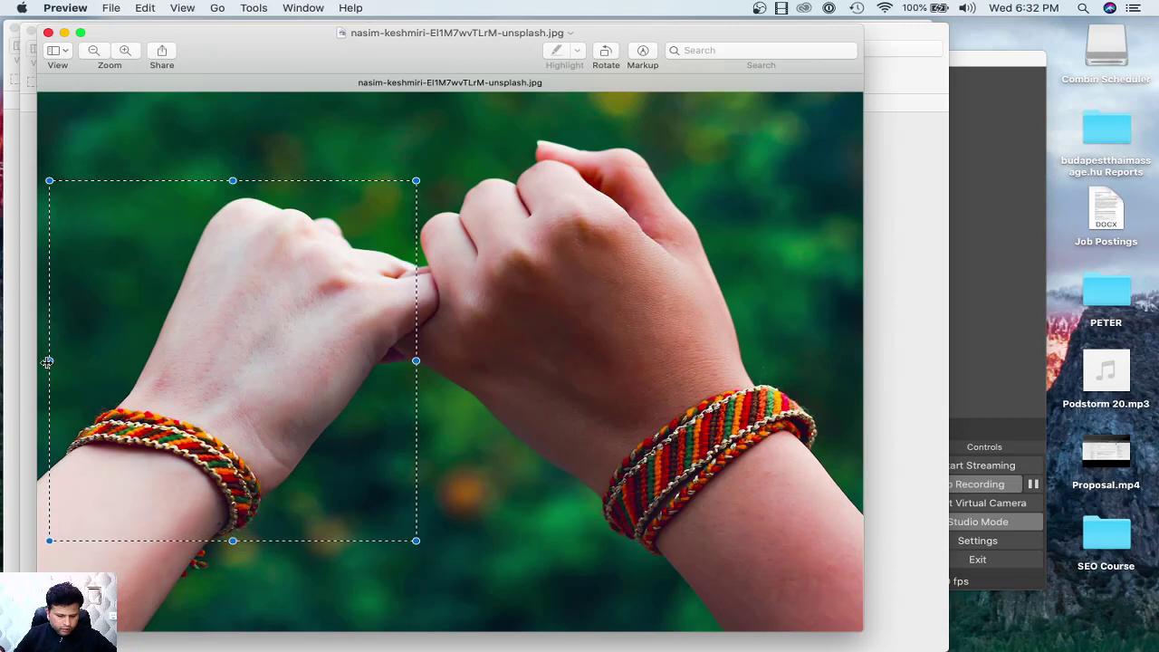
left_click_drag(47, 361, 35, 363)
left_click_drag(225, 180, 226, 188)
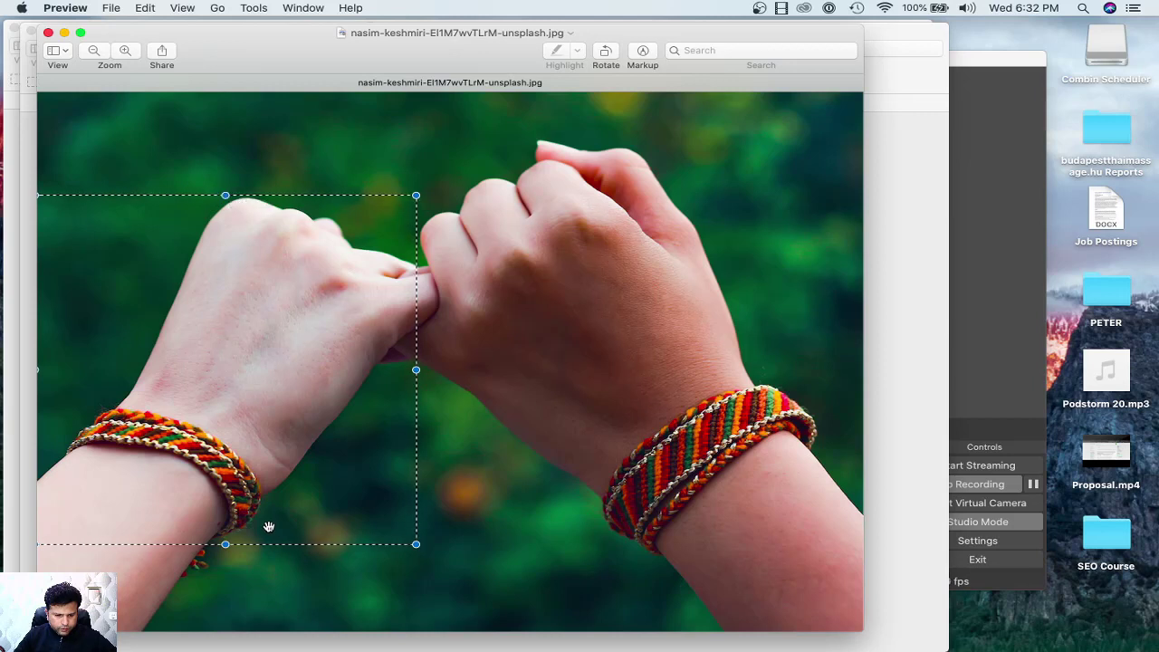
left_click_drag(227, 536, 227, 536)
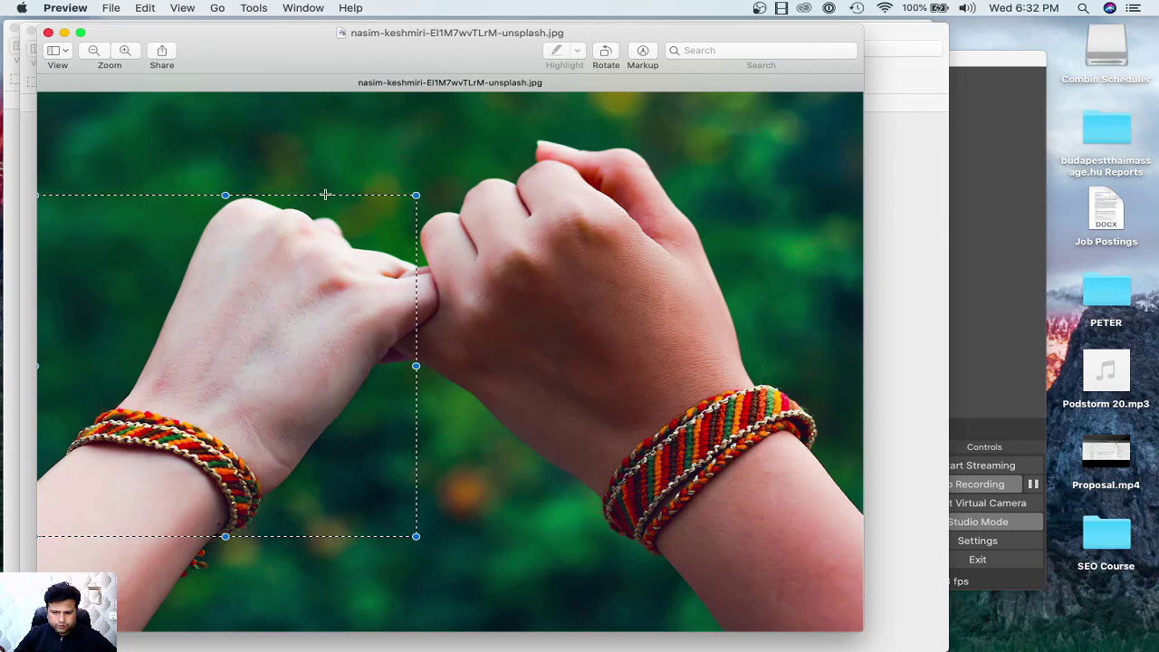
left_click(264, 11)
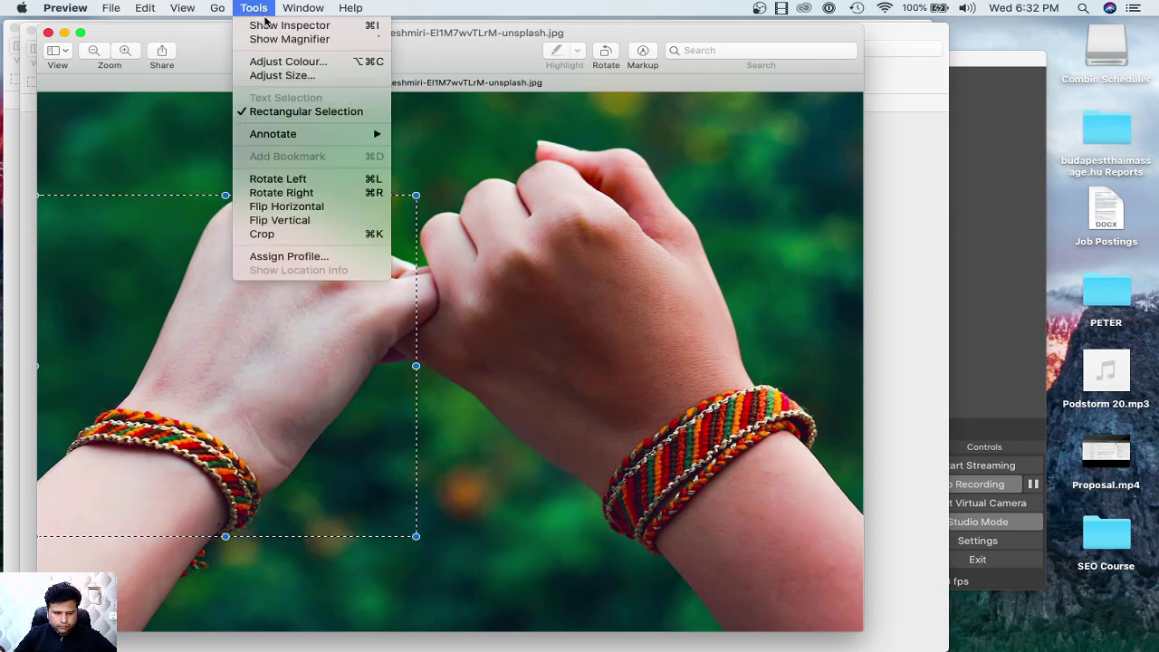
left_click(358, 233)
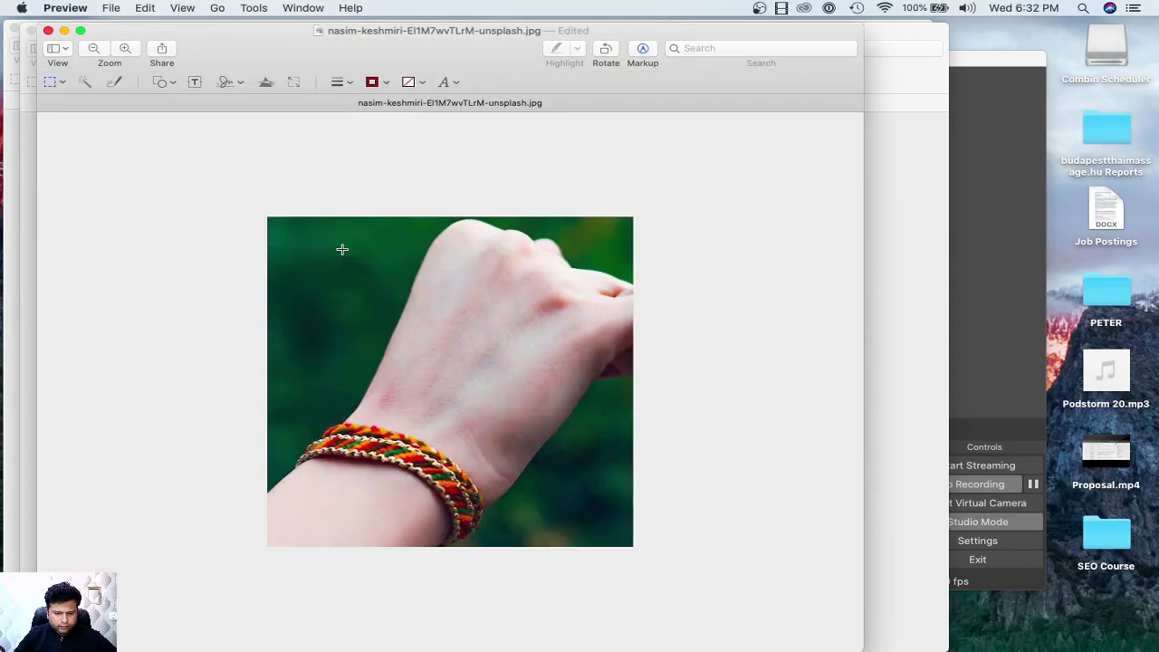
Resize the cropped bracelet image to a width of 500 pixels with proportional scaling
left_click(112, 8)
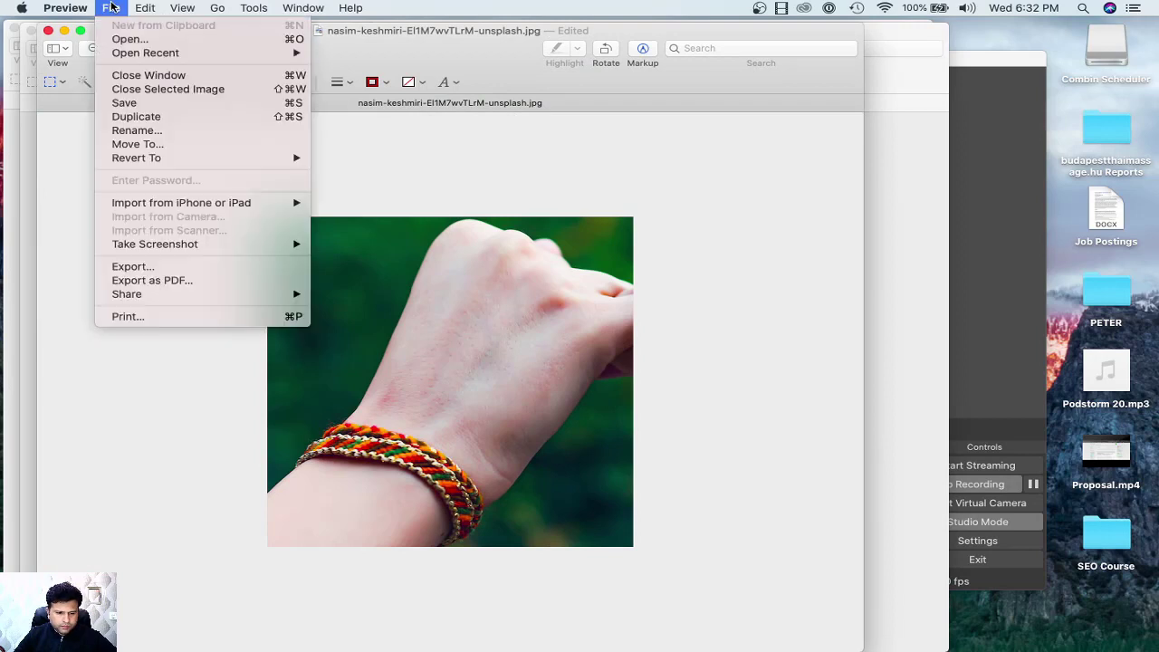
left_click(401, 158)
left_click(270, 8)
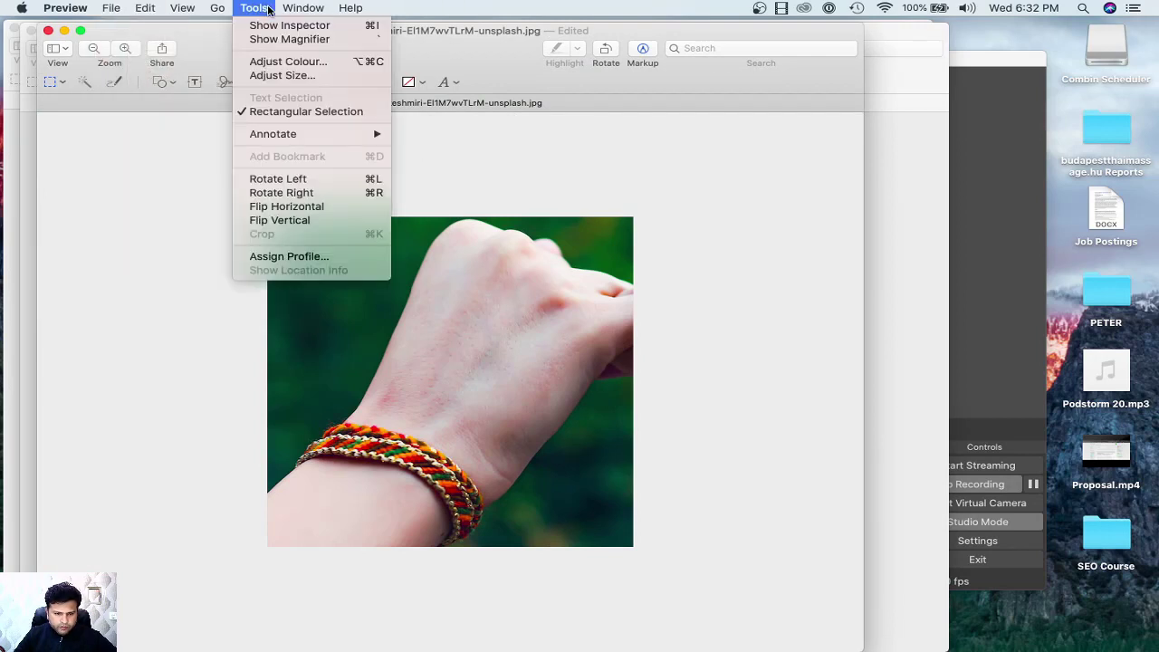
left_click(281, 77)
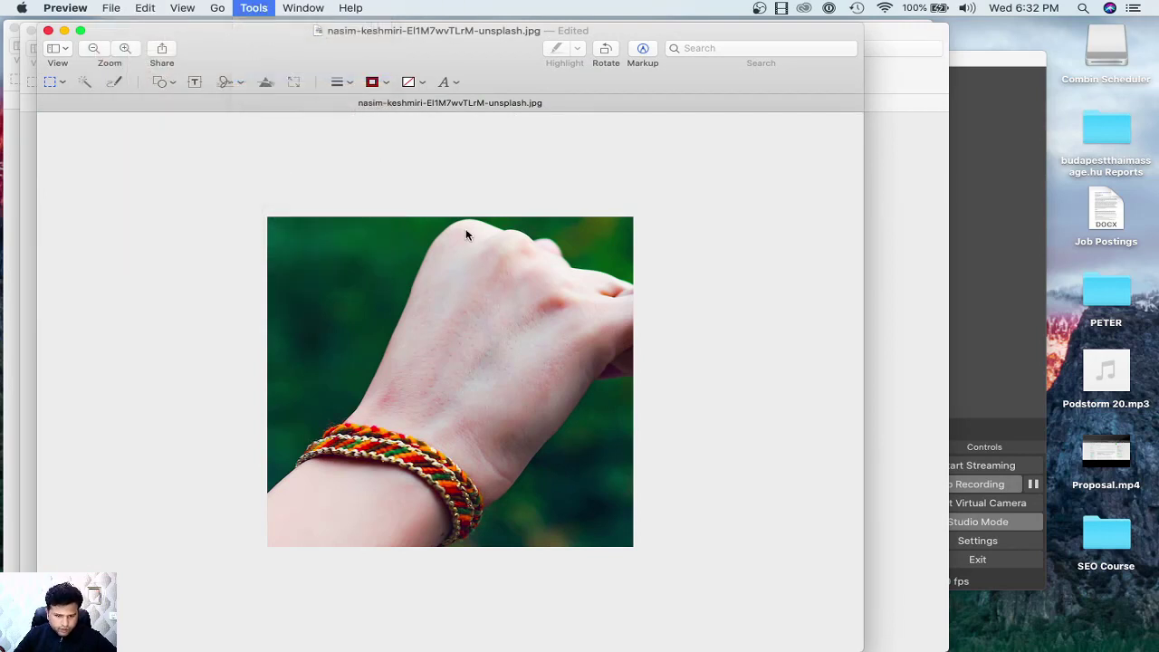
double_click(395, 163)
type("500")
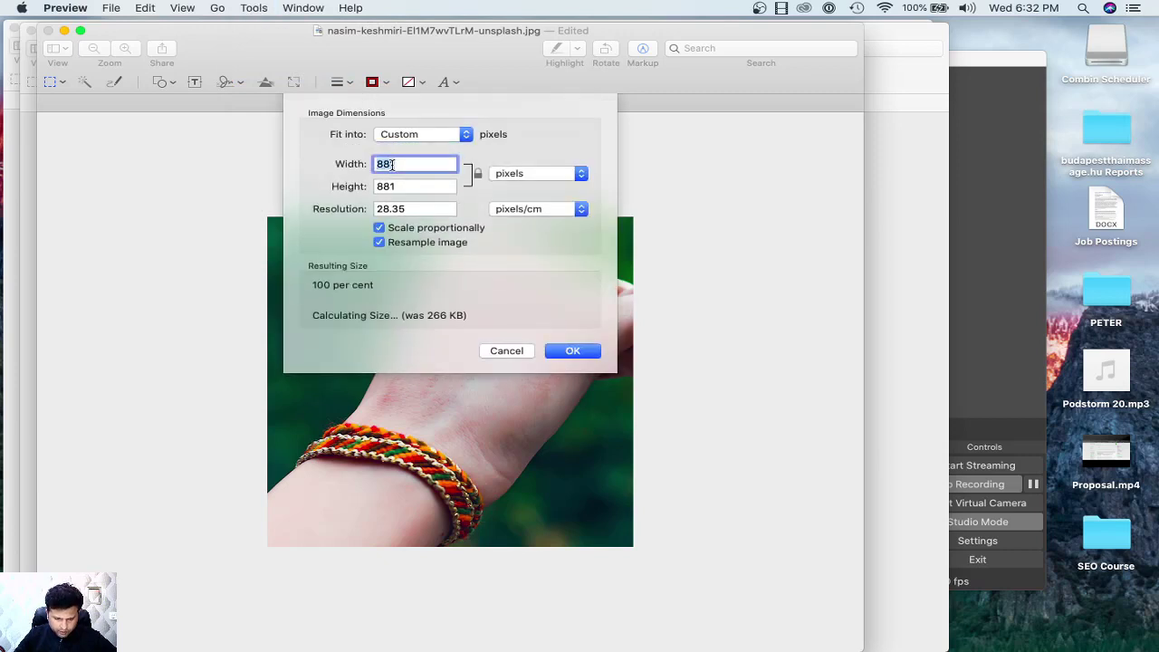
left_click(567, 352)
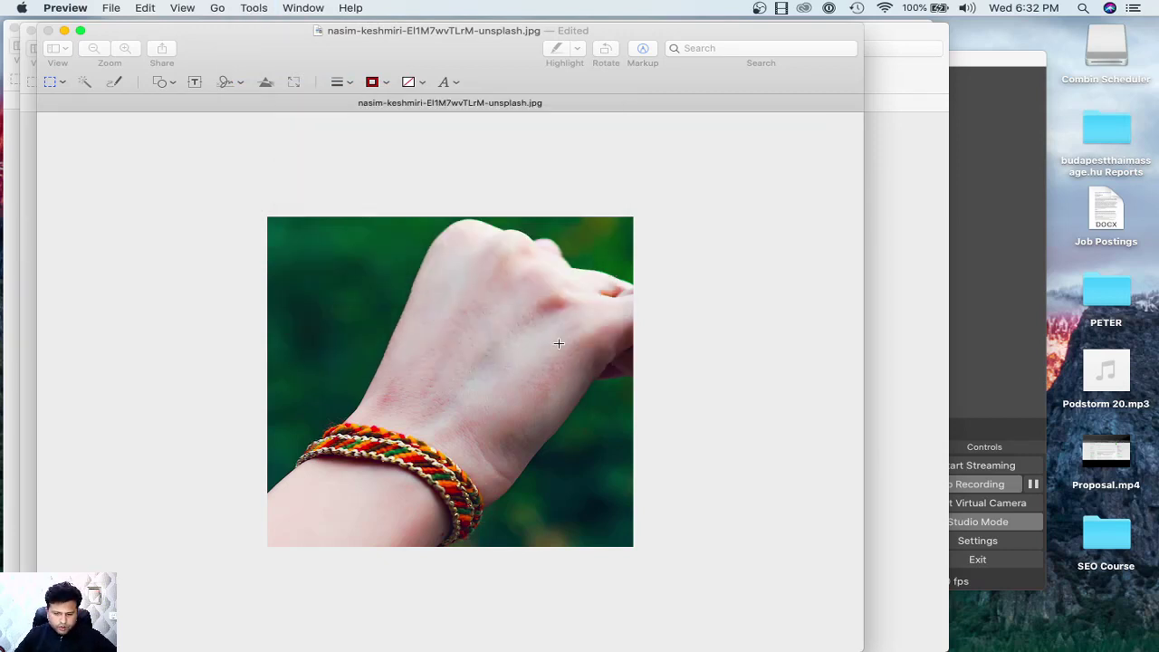
Export the cropped picture of the left wrist as a JPEG named "Beautiful Multi-Colour Bracelet 1" in the Downloads folder
scroll(479, 339, "up", 5)
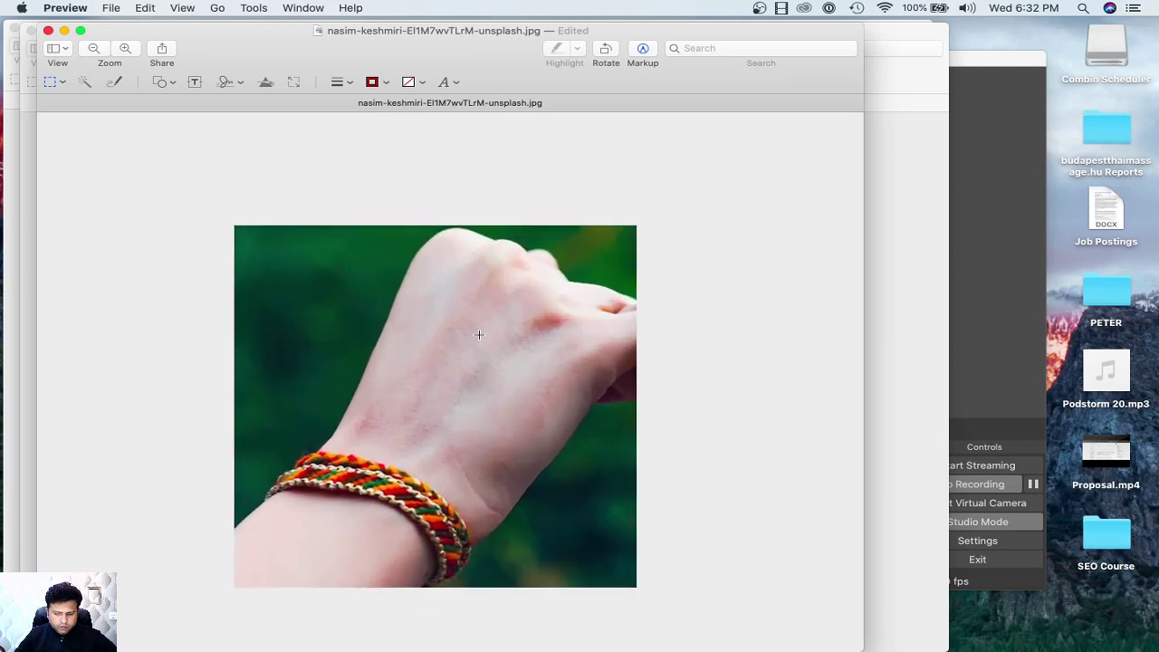
left_click(109, 11)
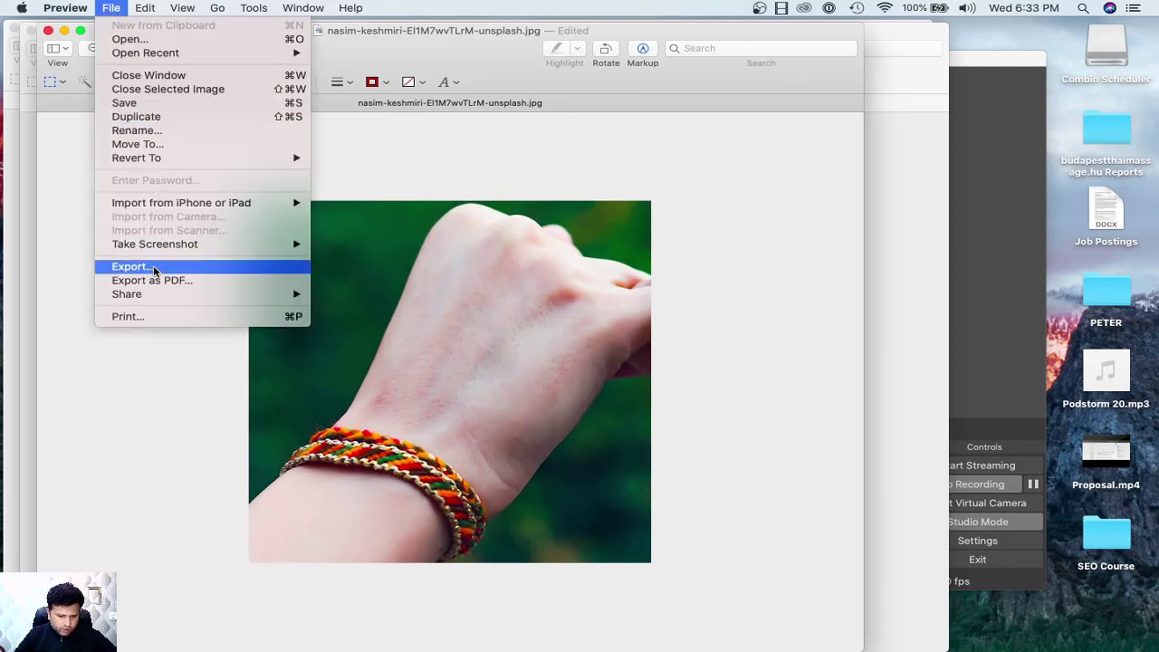
left_click(184, 268)
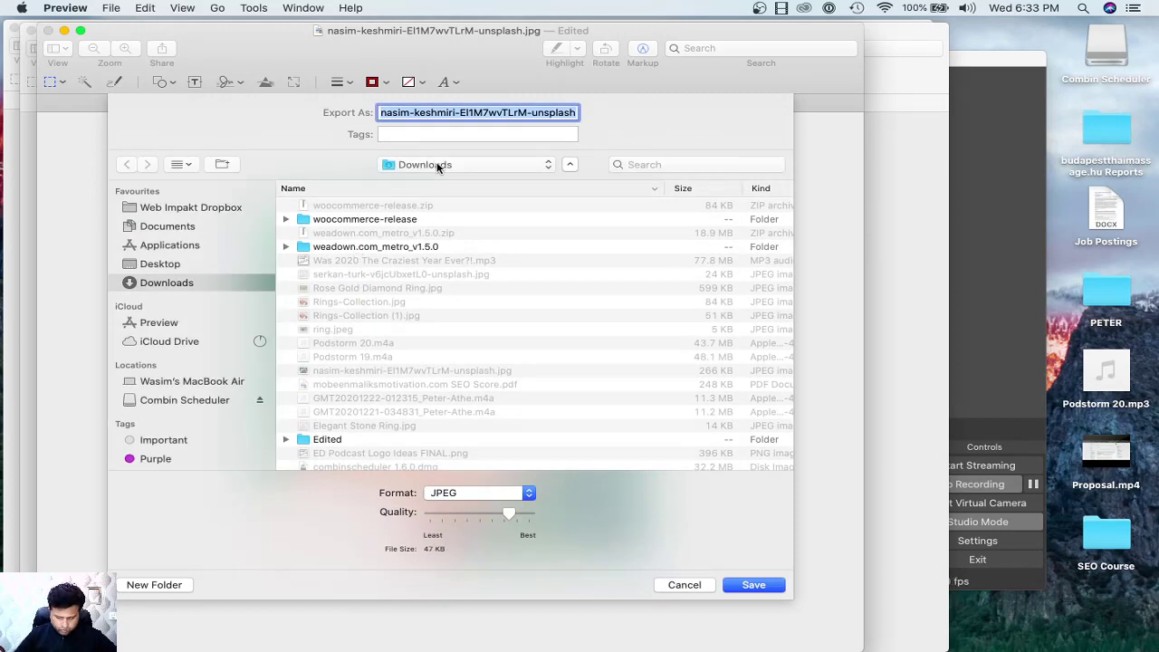
type("Beautiful Multi-Colour Bracelet")
double_click(448, 113)
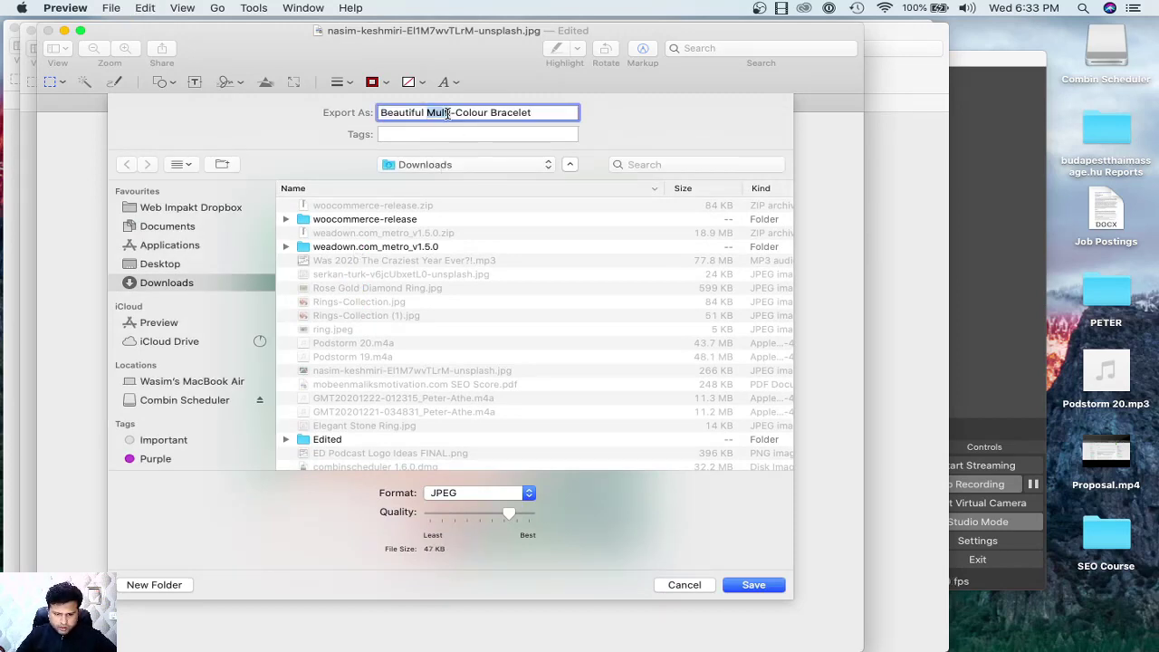
left_click(456, 113)
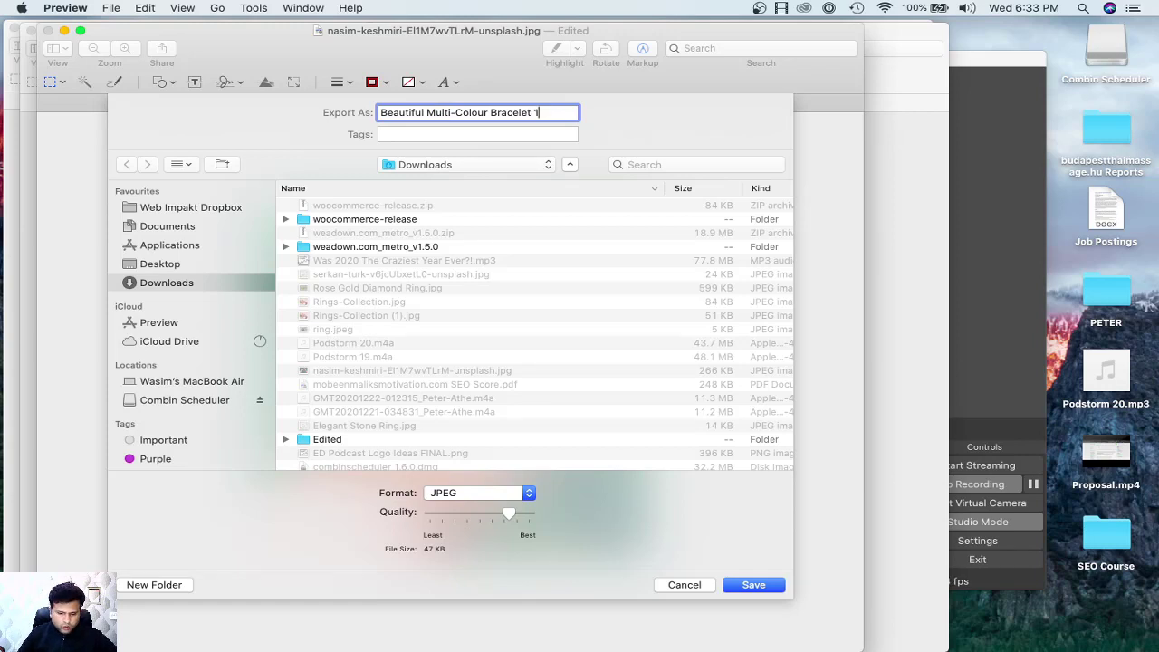
key("Return")
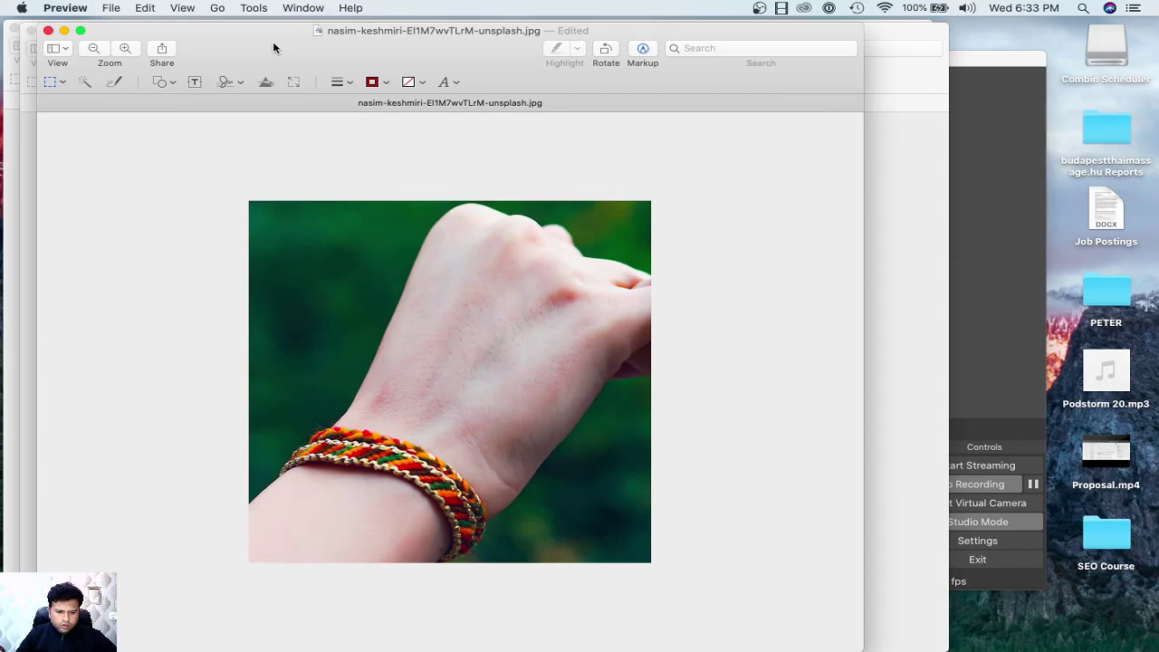
Undo the edits made to the left-wrist crop to restore the full photo of both hands
key("super+z")
key("super+z")
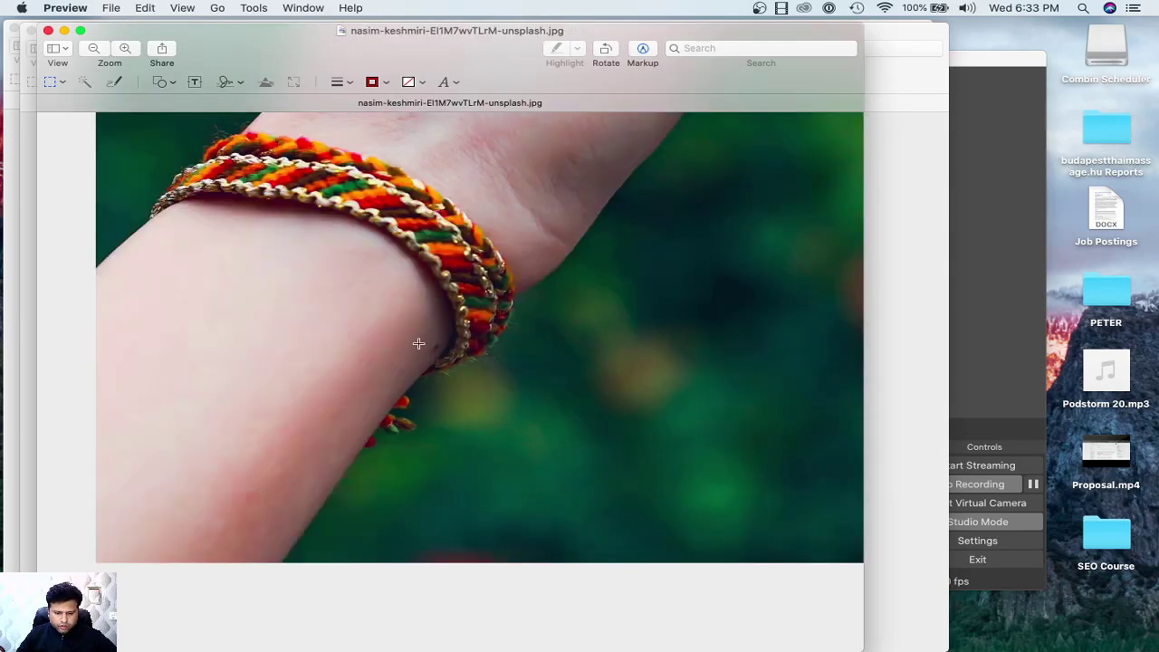
scroll(418, 344, "up", 1)
scroll(508, 347, "down", 5)
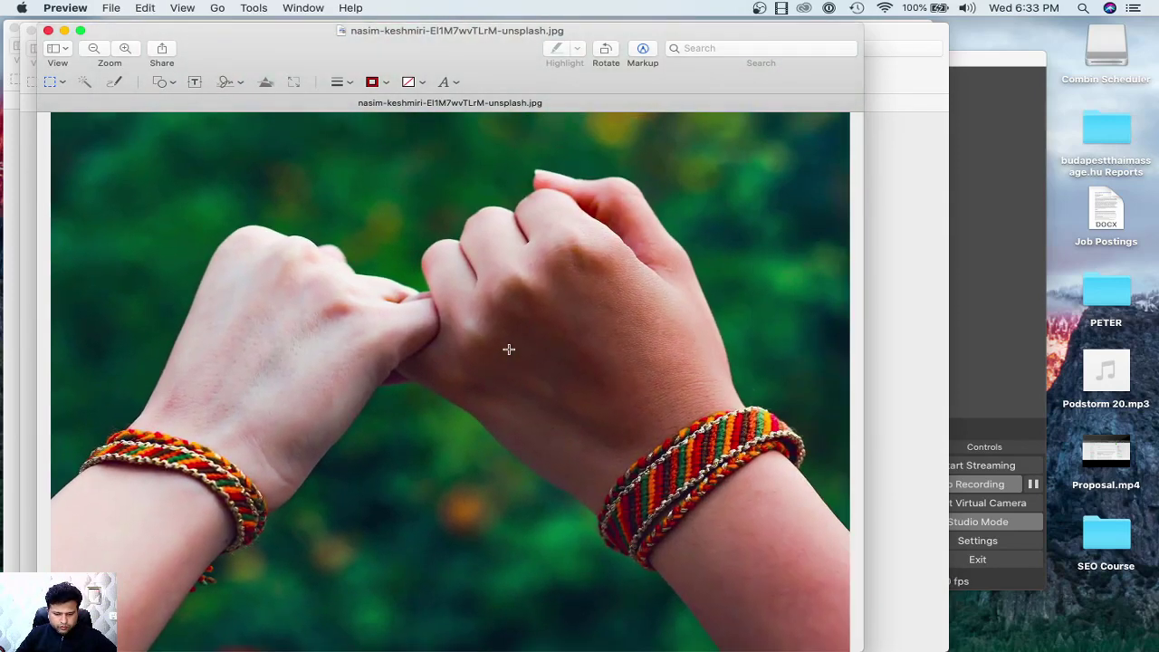
scroll(508, 348, "down", 5)
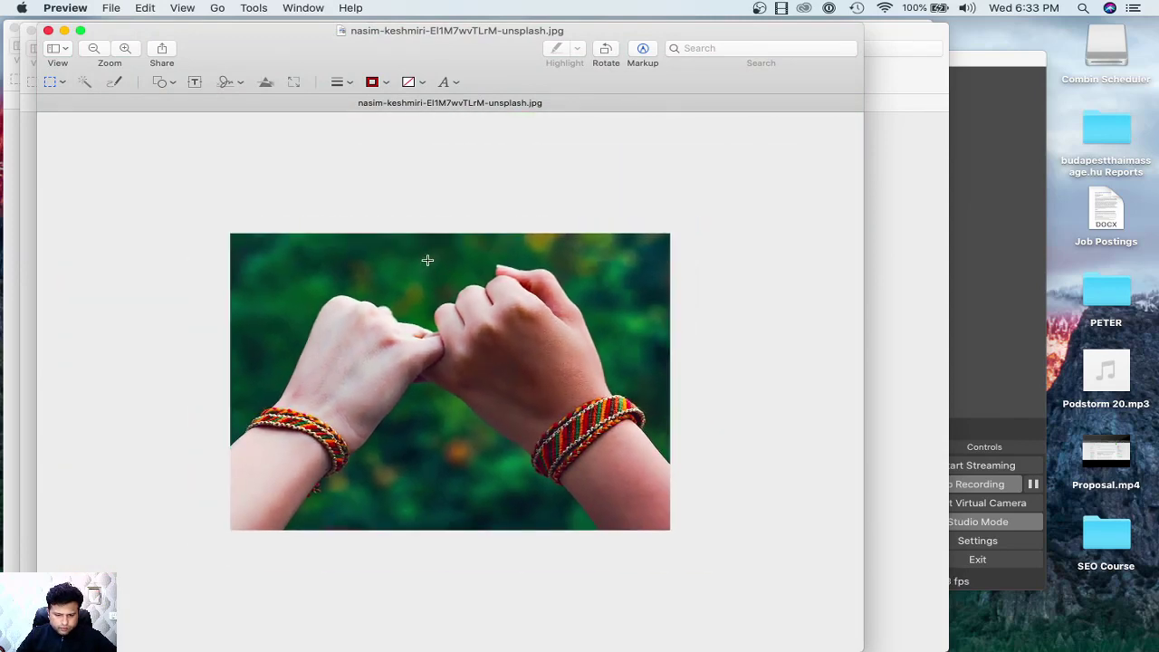
Crop the photo to a nearly square area of about 1053 x 1054 pixels around the right hand and its bracelet
left_click_drag(428, 260, 667, 463)
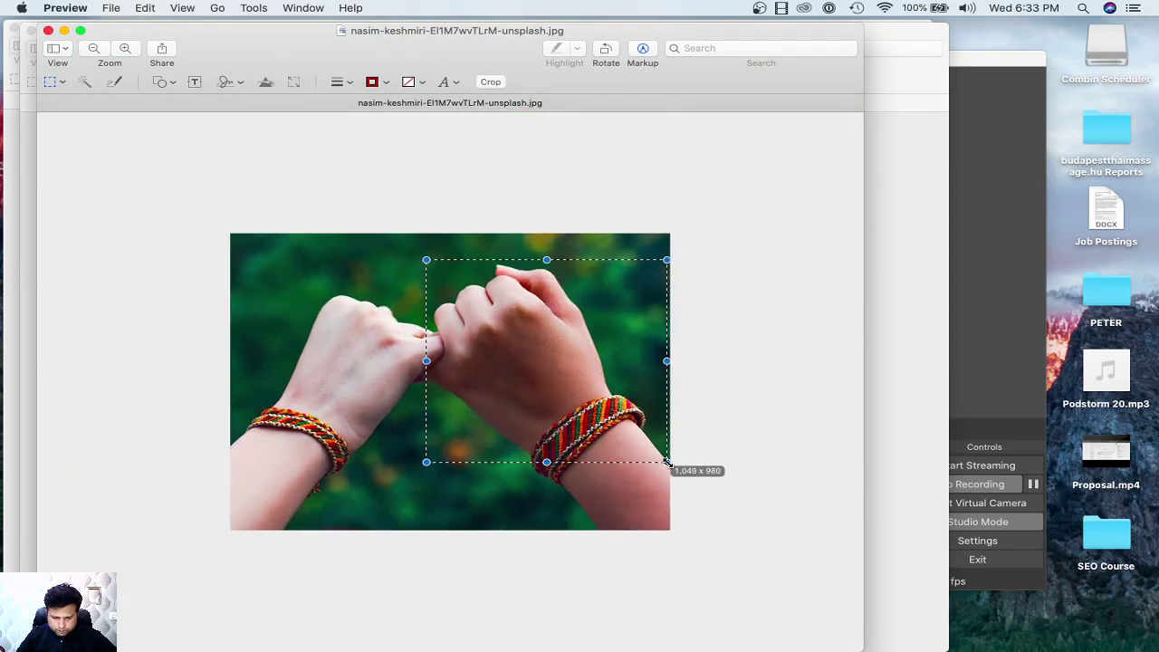
left_click_drag(550, 478, 552, 450)
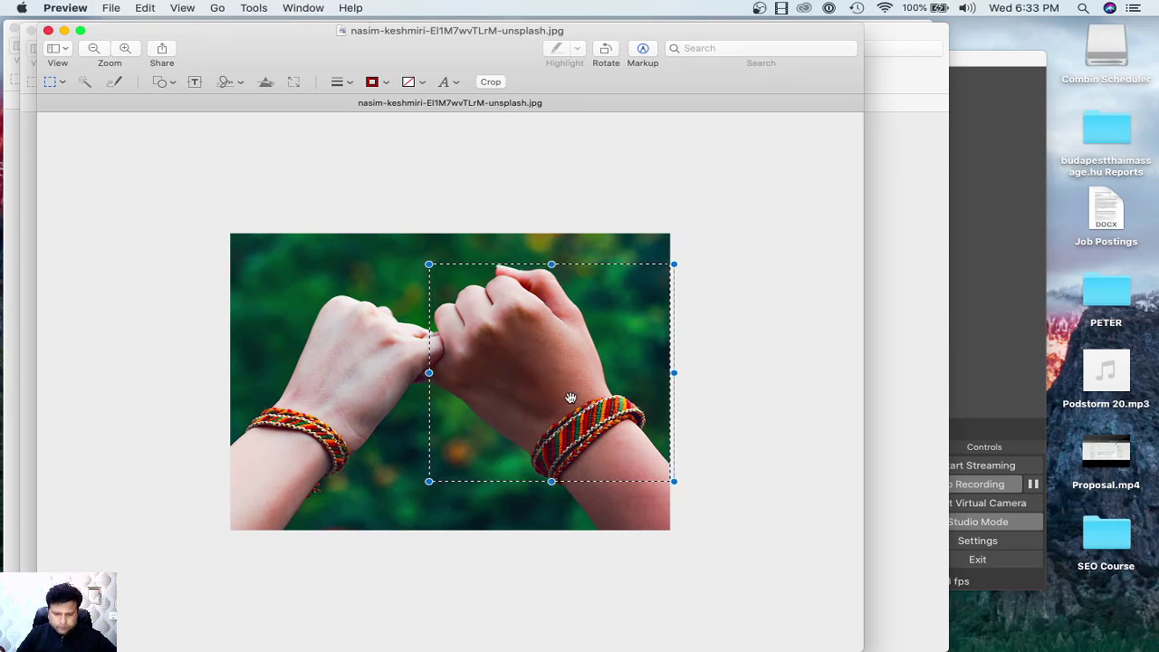
left_click(254, 8)
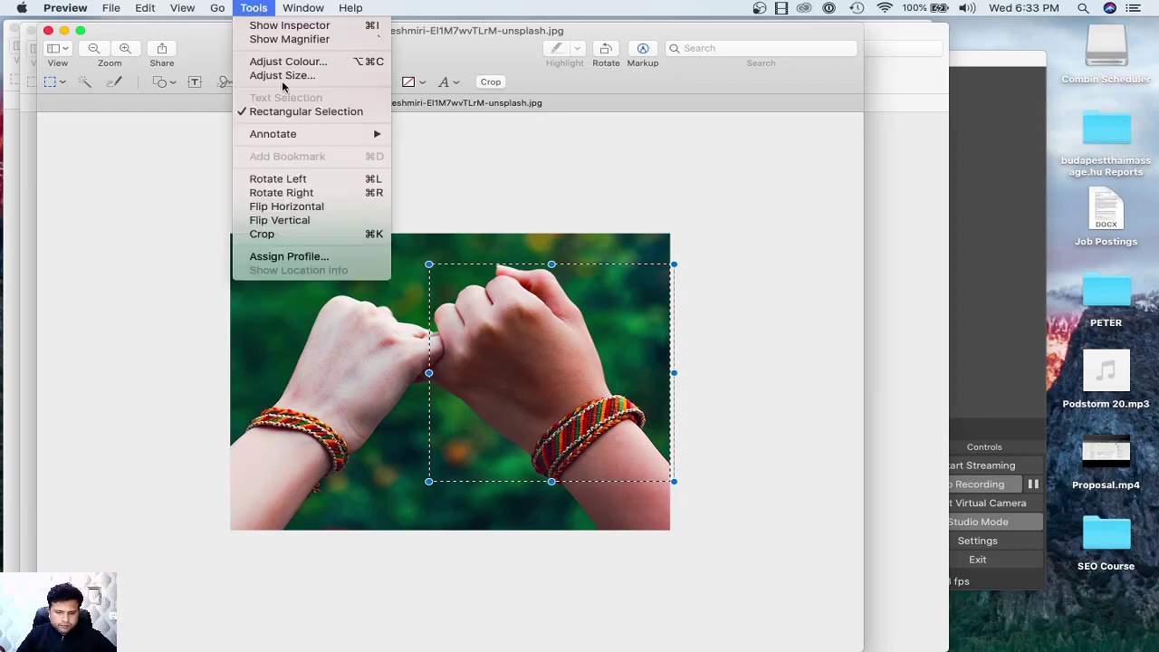
left_click(268, 233)
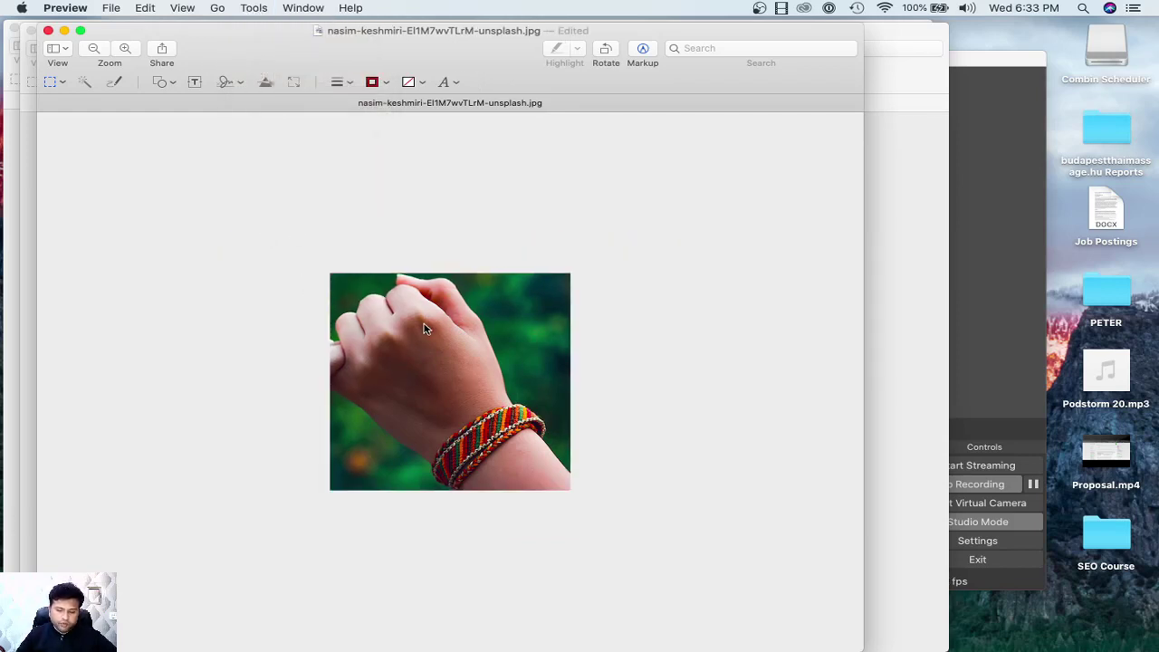
Resize the cropped right-hand picture proportionally to a width of 500 pixels
left_click(254, 8)
left_click(254, 8)
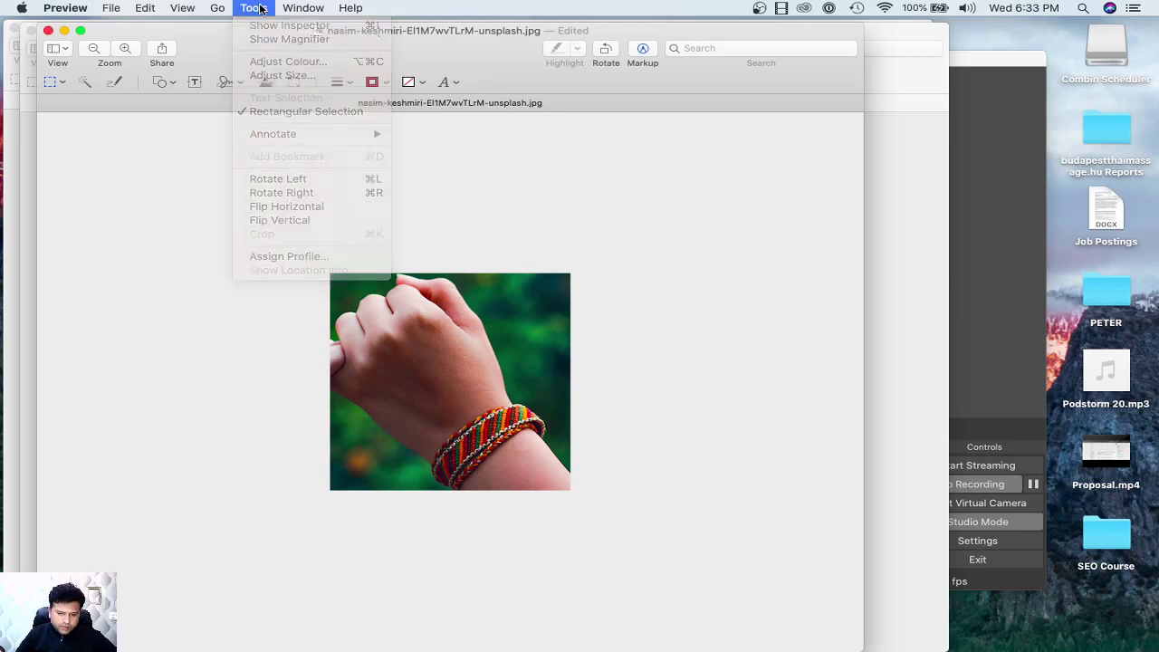
left_click(255, 8)
left_click(274, 78)
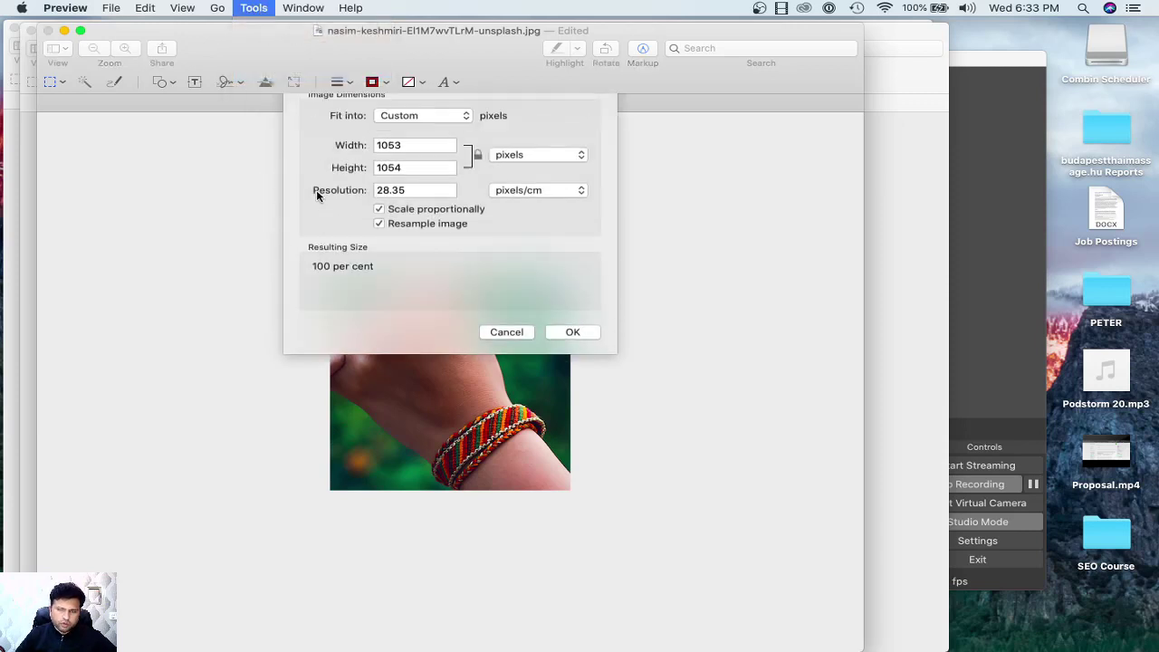
double_click(401, 167)
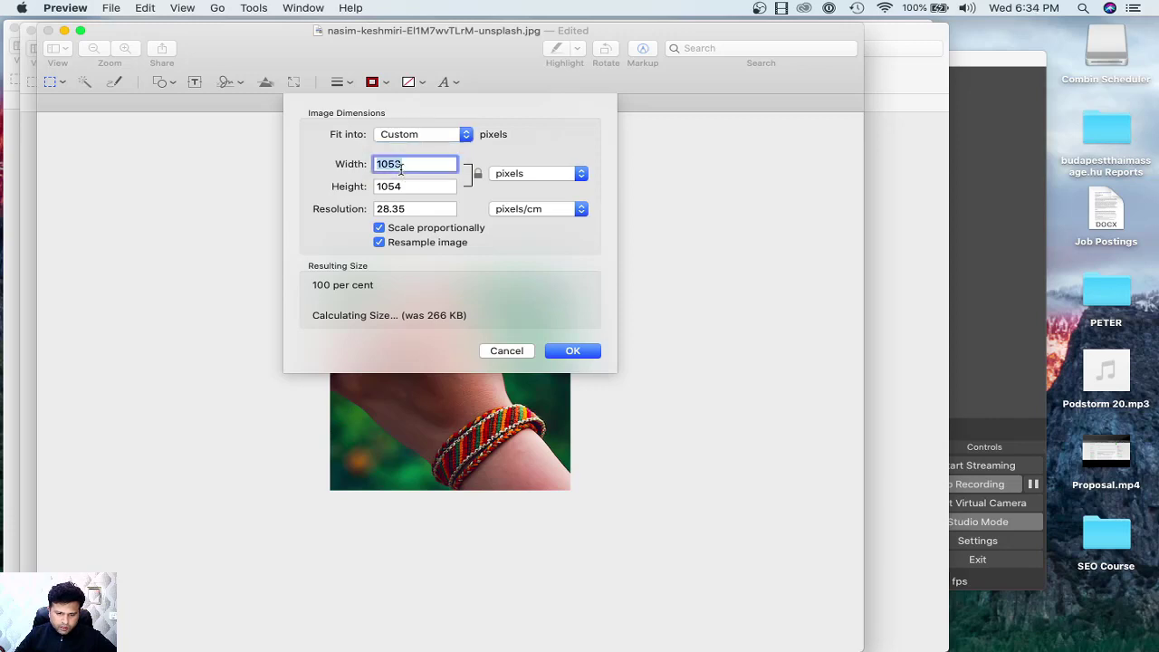
type("500")
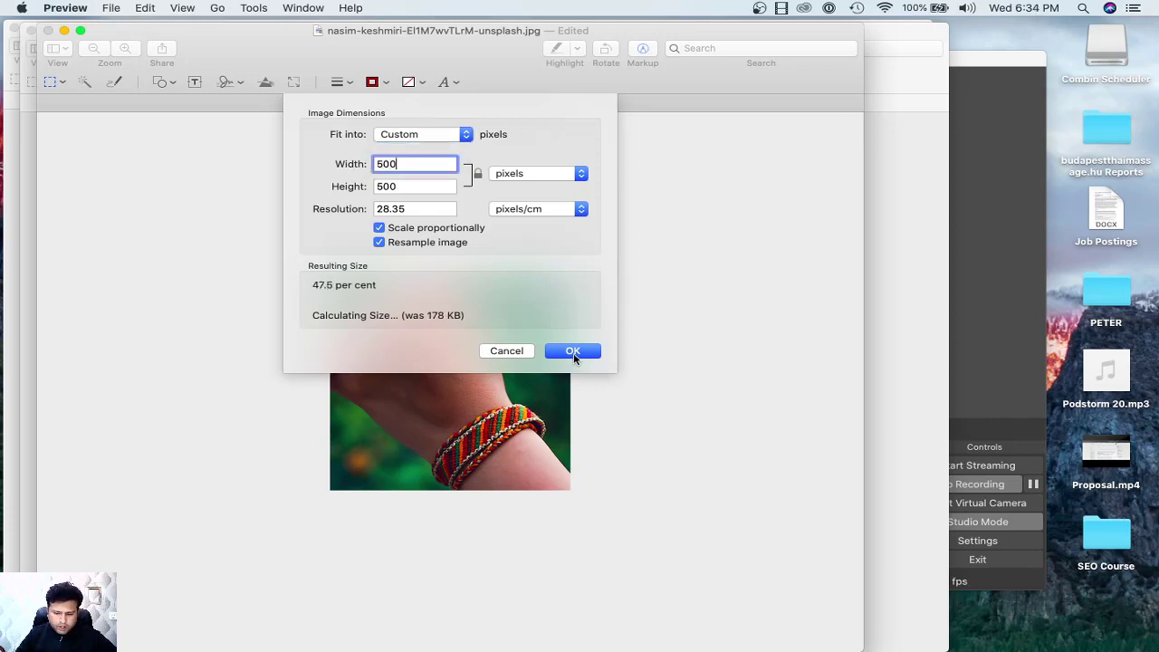
left_click(573, 351)
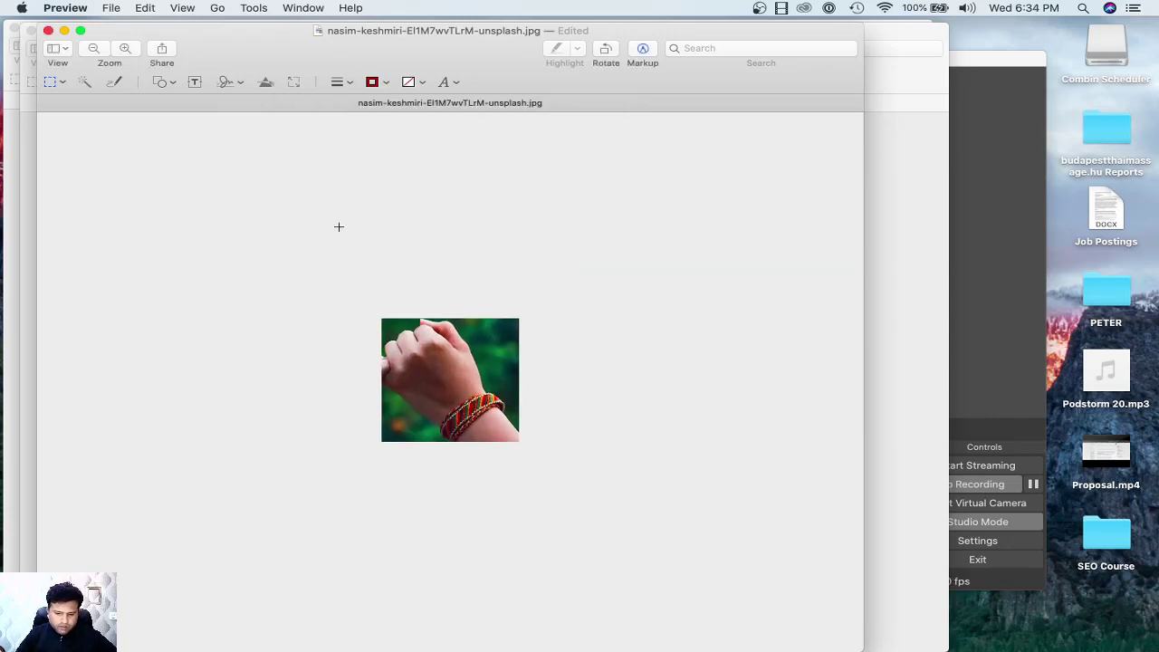
Export the right-hand picture as a JPEG named "Beautiful Multi-Colour Bracelet" in the Downloads folder
scroll(339, 226, "up", 3)
left_click(111, 7)
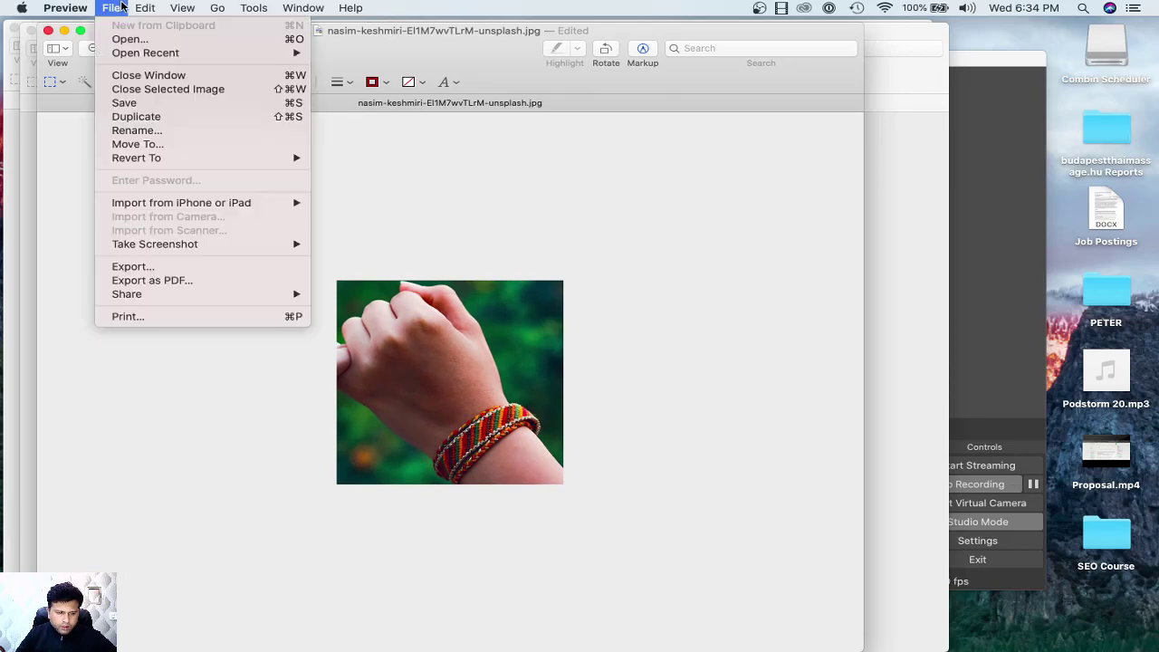
left_click(140, 267)
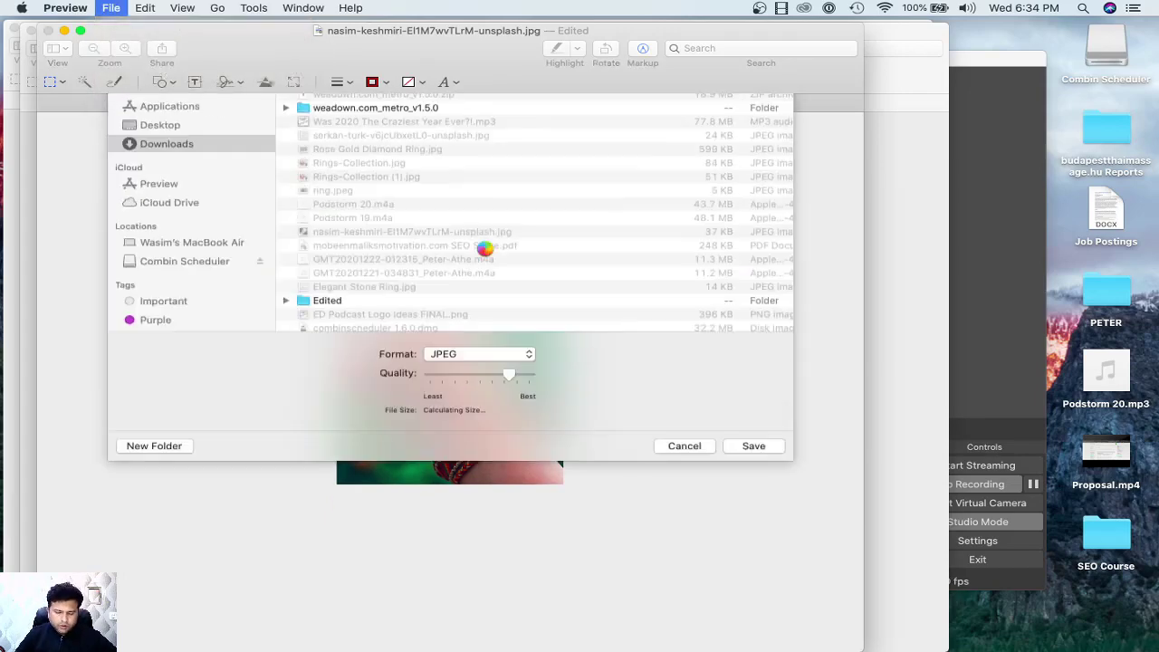
type("Beautiful Multi-Colour Bracelet")
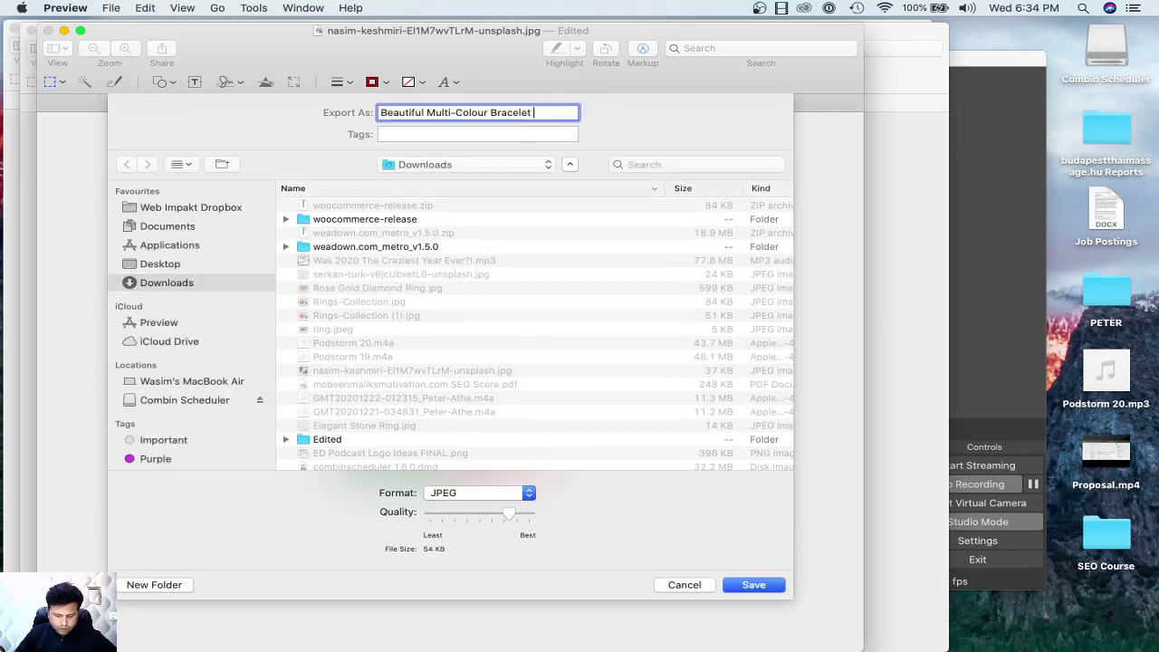
key("Return")
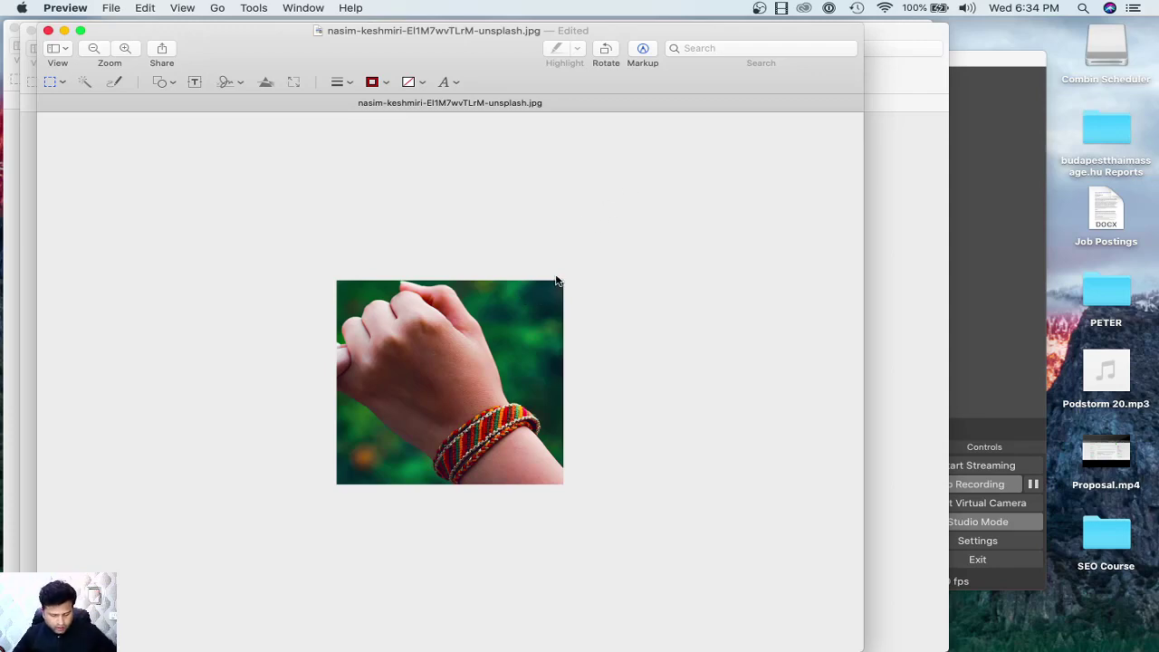
Undo the 500-pixel resize and the crop around the right hand
key("super+z")
key("super+z")
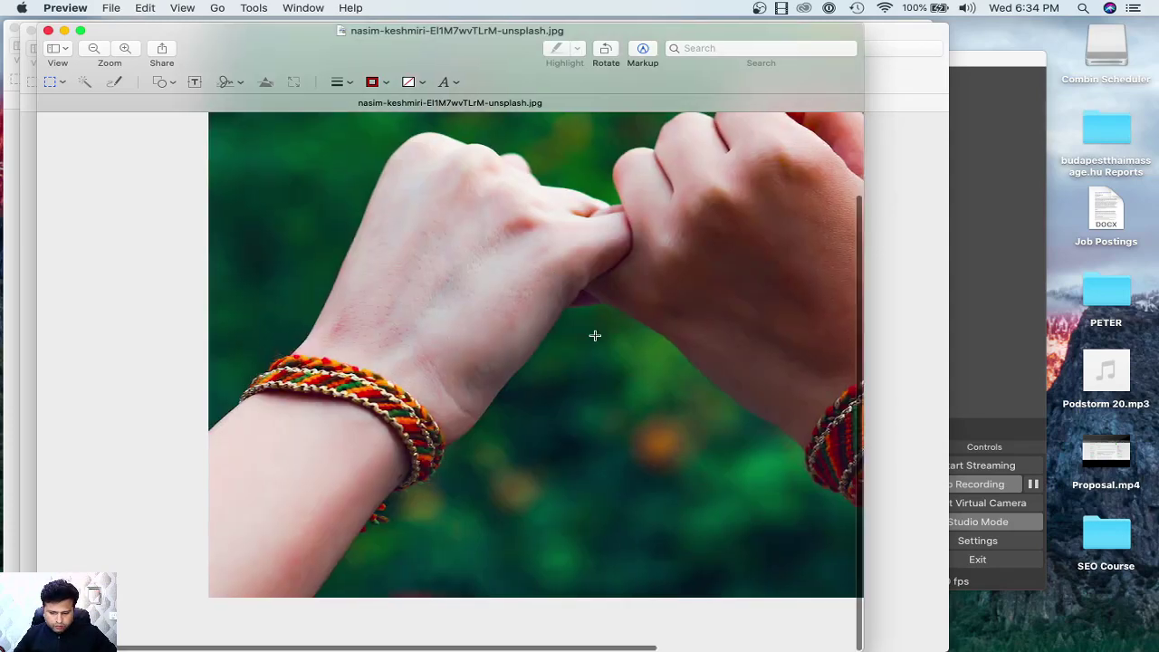
scroll(594, 335, "right", 3)
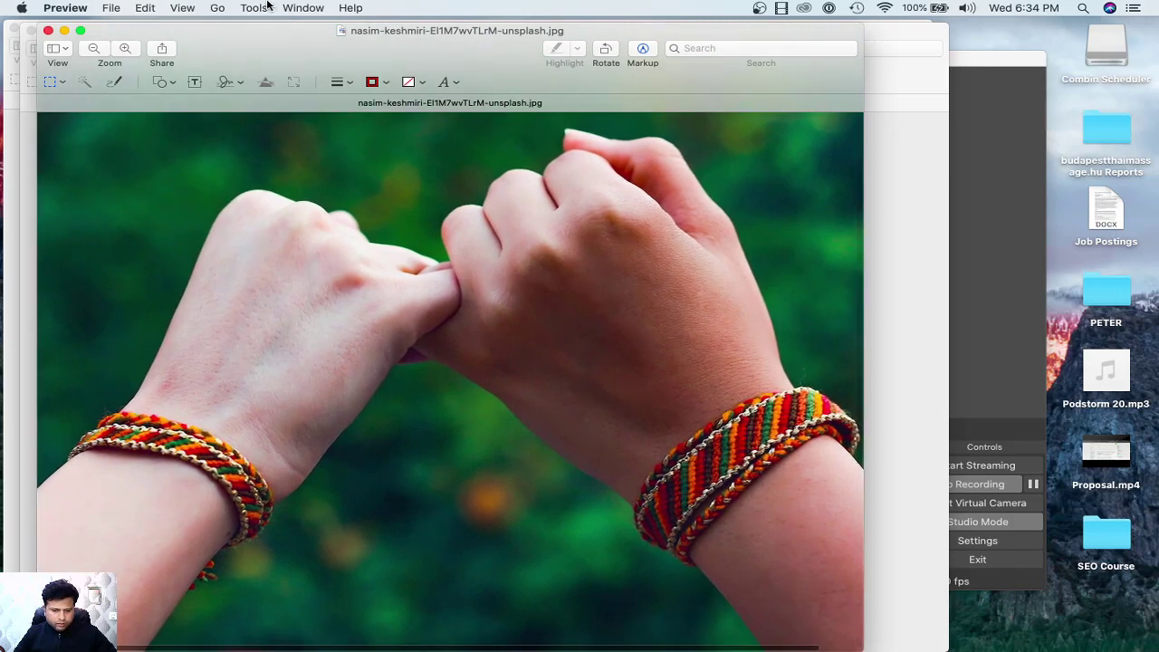
Resize the full photo of both hands proportionally to a width of 700 pixels
left_click(255, 8)
left_click(276, 75)
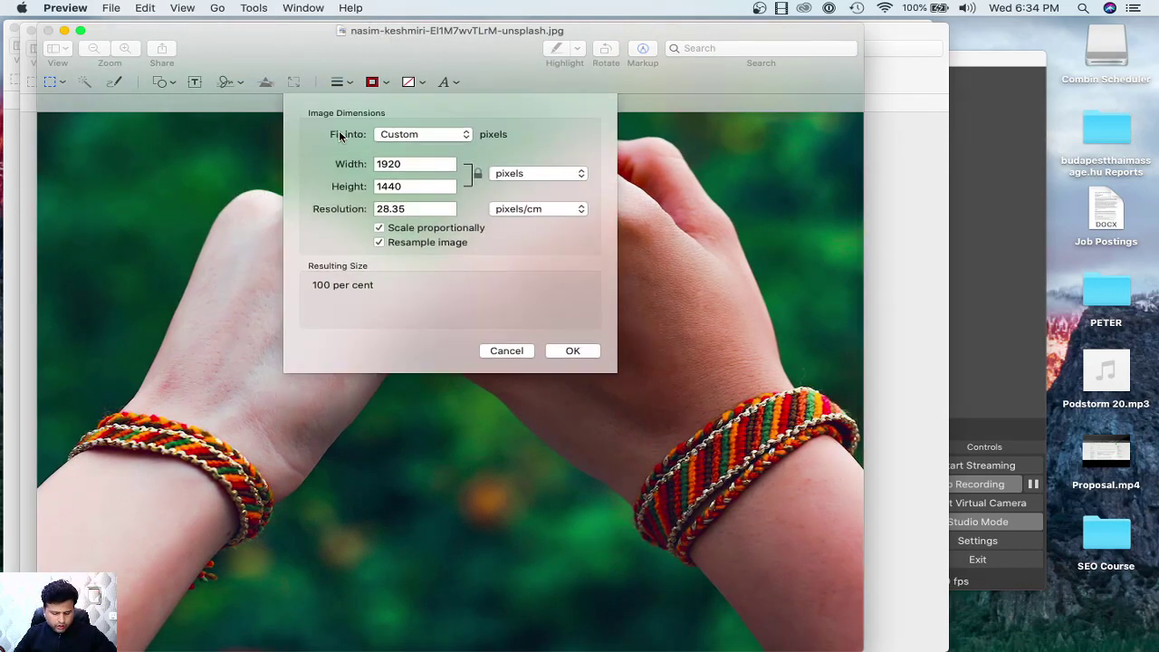
double_click(406, 162)
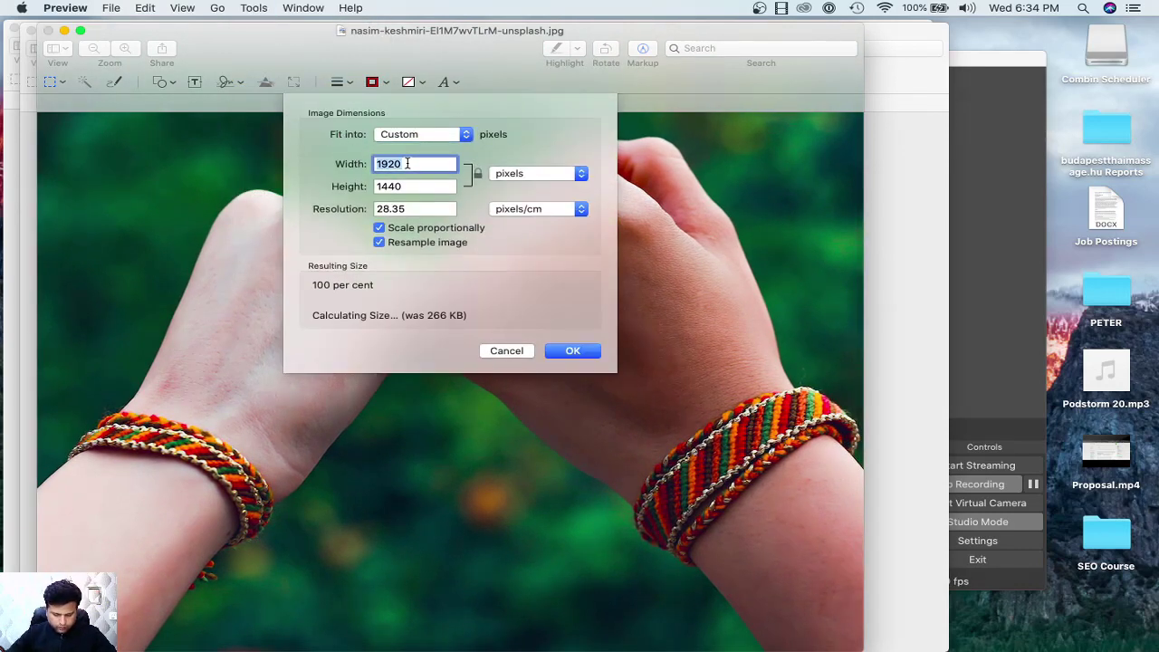
type("800")
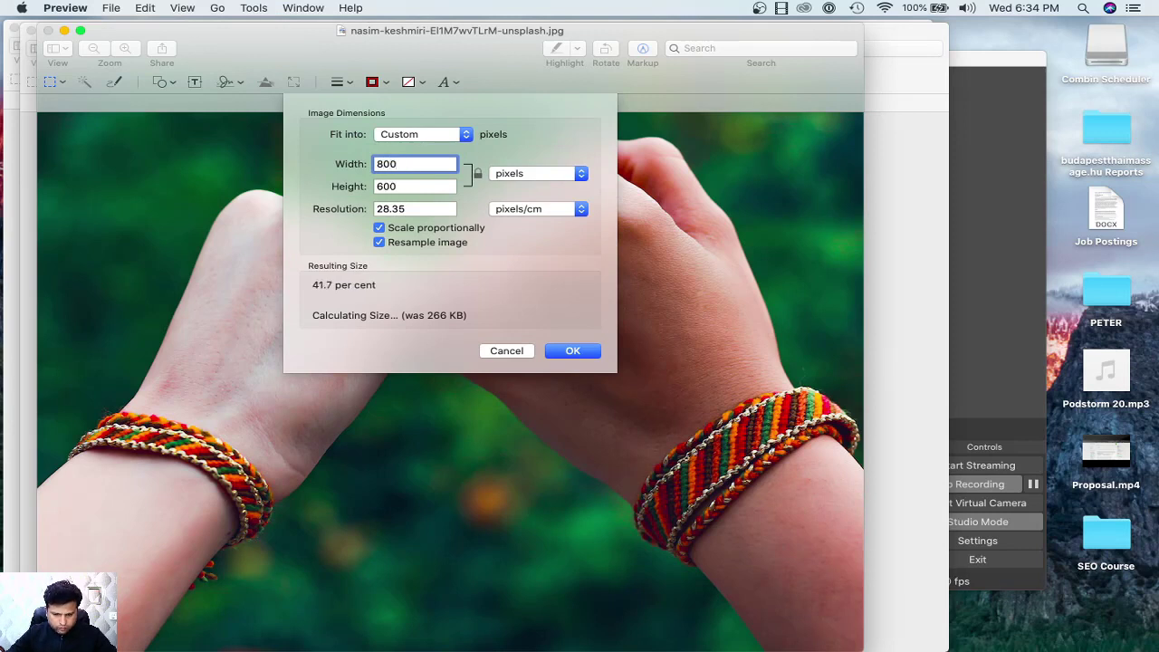
key("BackSpace")
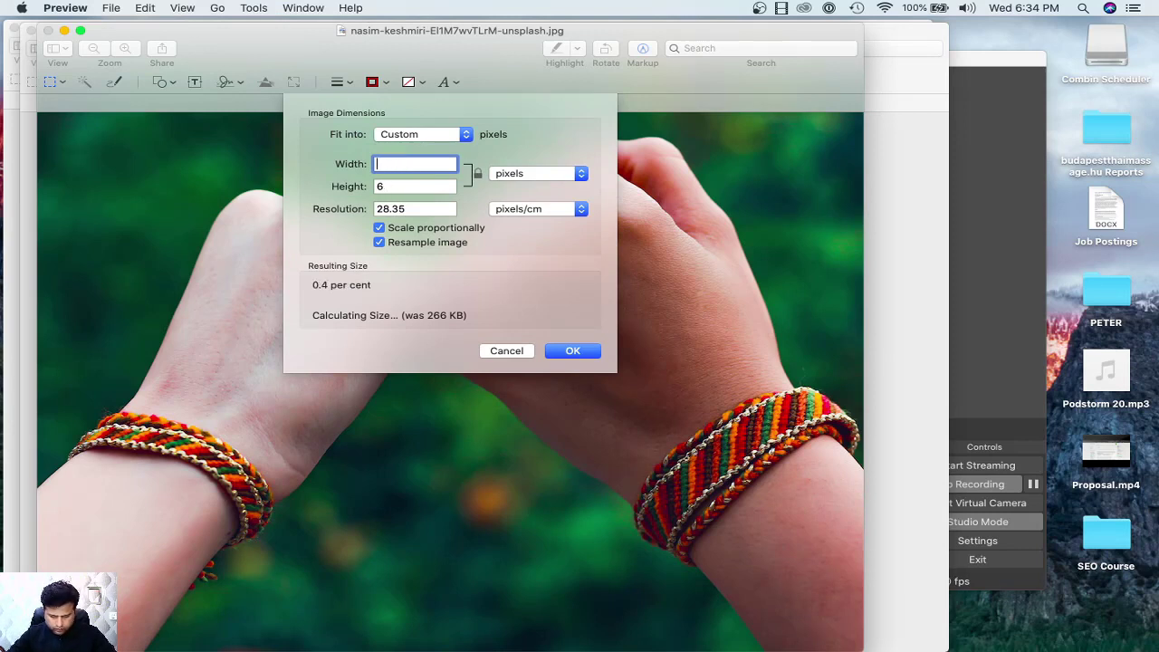
type("700")
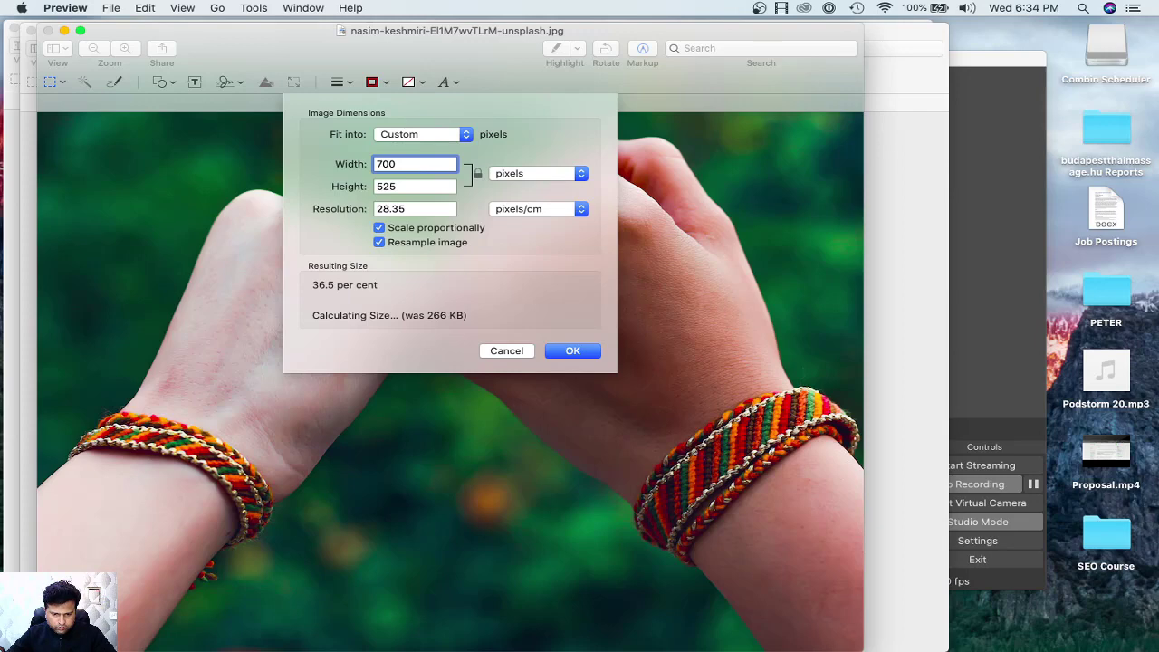
left_click(573, 351)
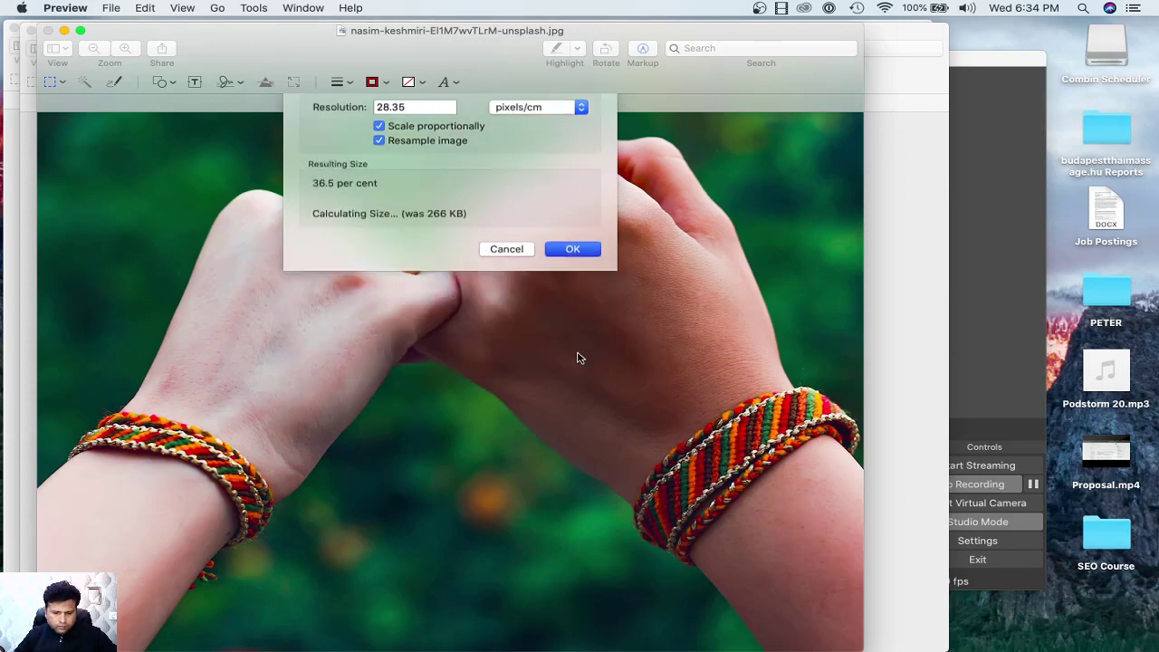
Reduce the full photo of both hands proportionally to a width of 670 pixels and a height of 503 pixels
left_click_drag(308, 290, 574, 488)
left_click(294, 82)
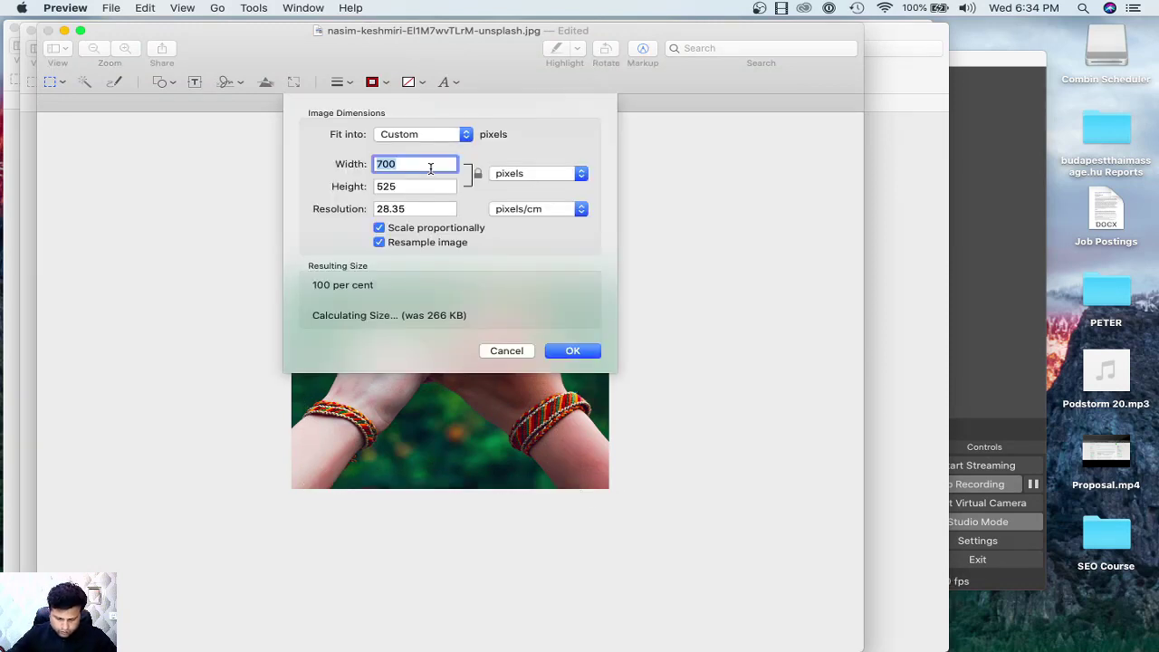
type("650")
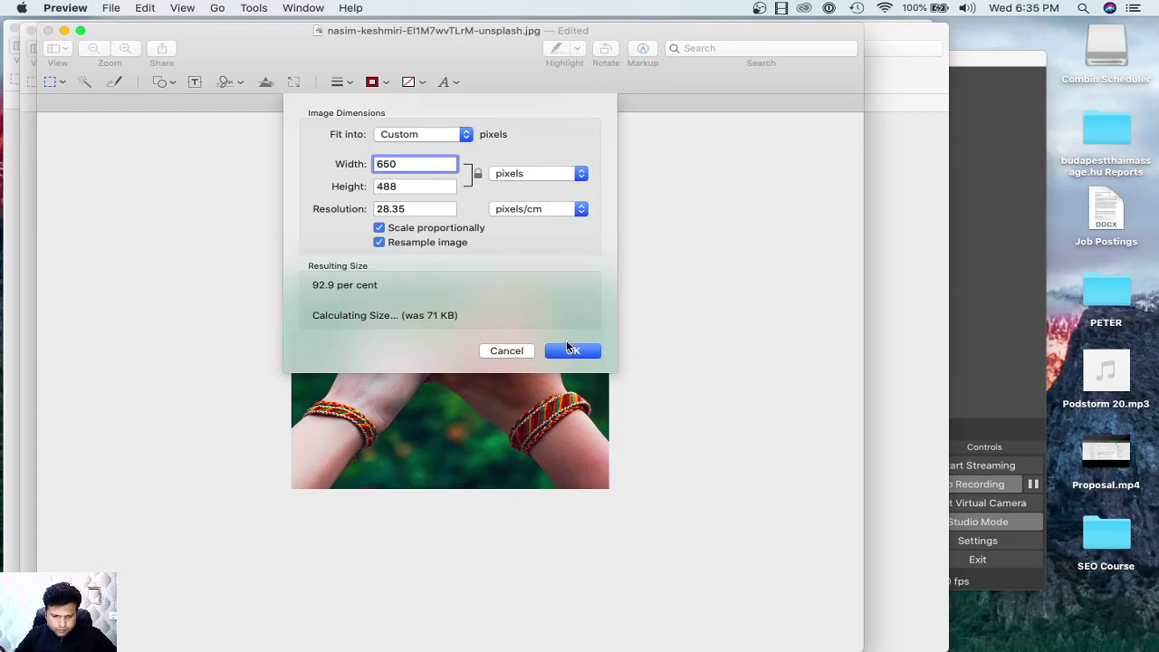
key("BackSpace")
key("BackSpace")
type("60")
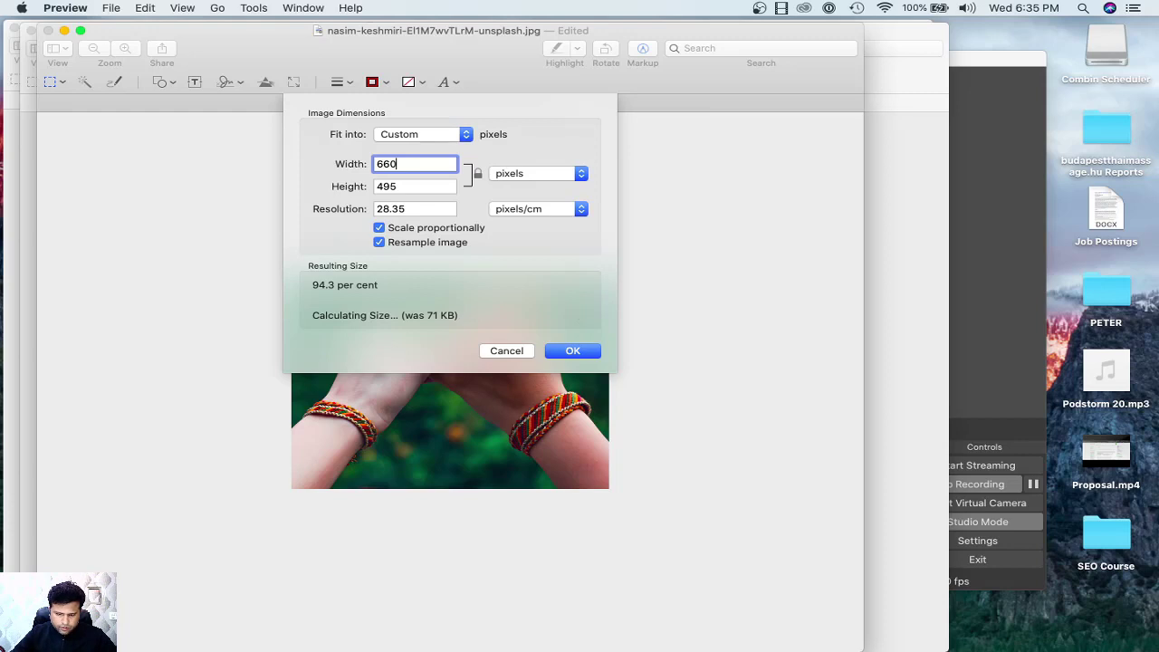
key("BackSpace")
key("BackSpace")
type("70")
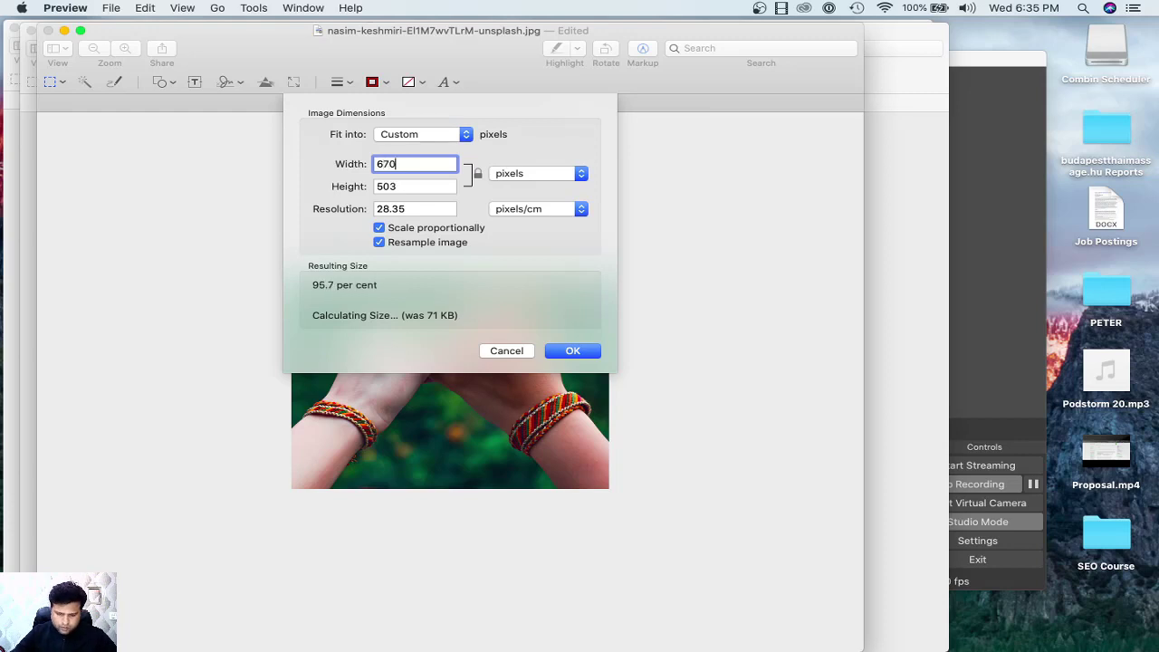
left_click(571, 351)
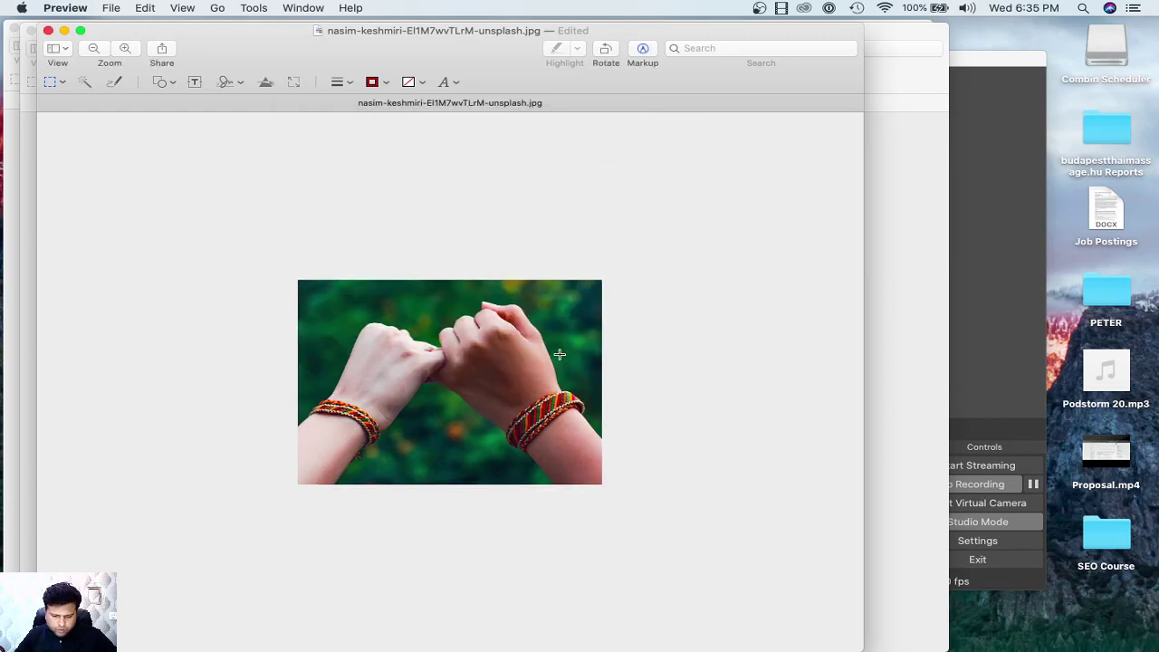
Crop the photo of both hands to a nearly square area of about 504 by 503 pixels at full picture height
left_click_drag(329, 277, 587, 486)
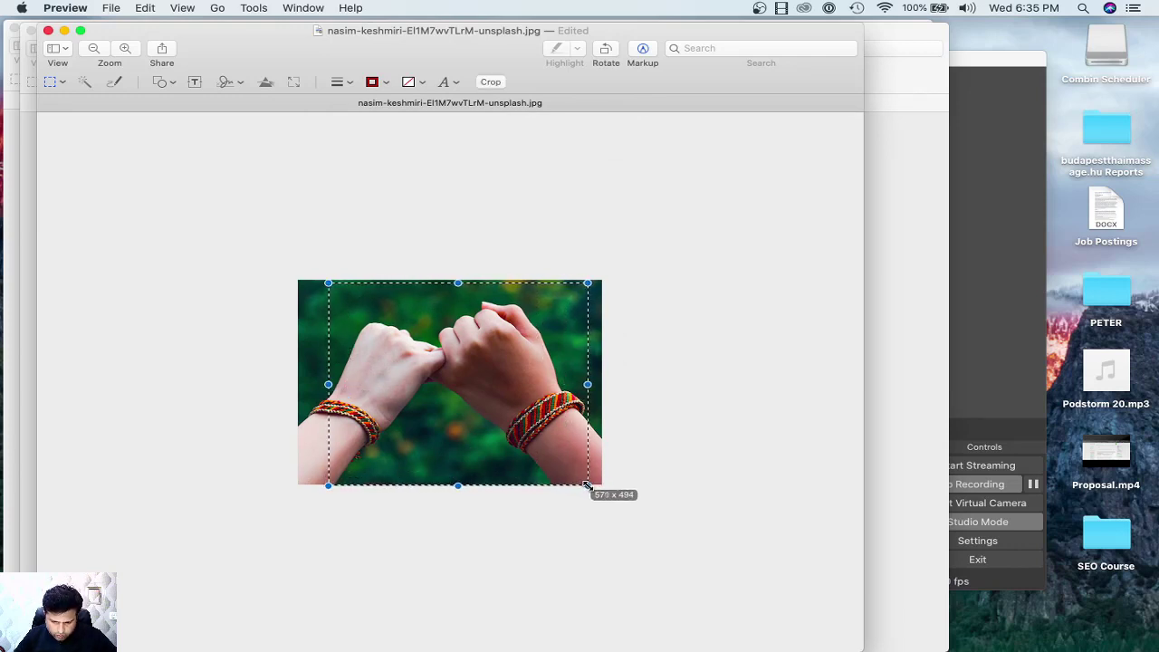
left_click_drag(328, 384, 306, 384)
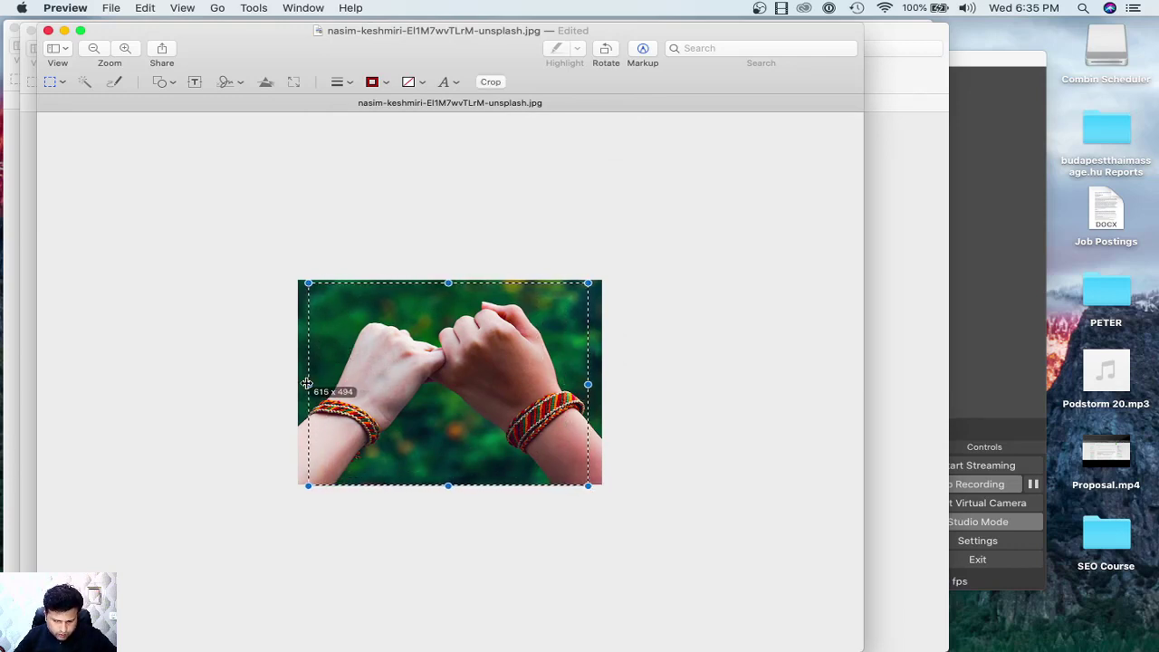
left_click_drag(447, 283, 447, 273)
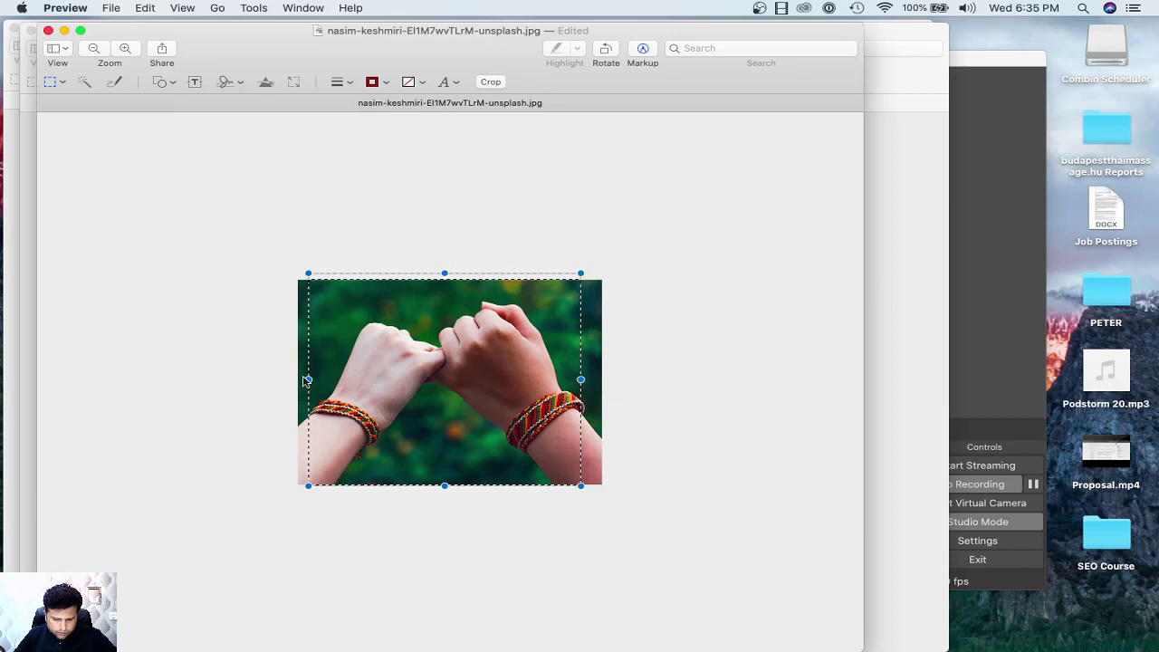
left_click_drag(308, 379, 350, 376)
left_click_drag(450, 383, 426, 389)
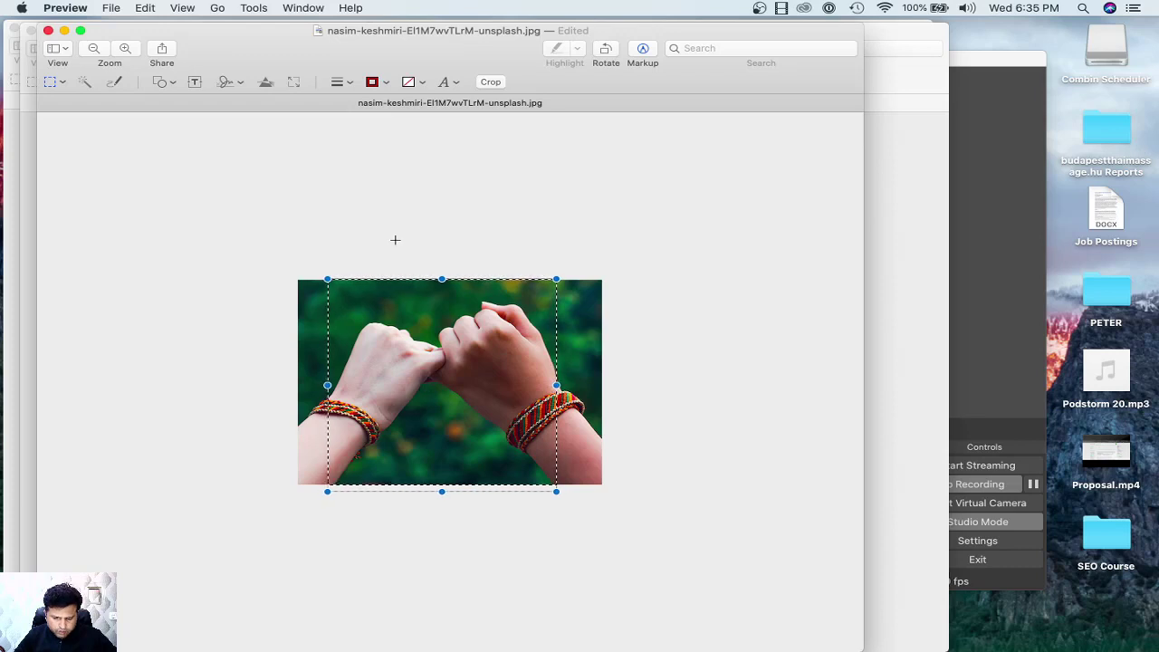
left_click(254, 9)
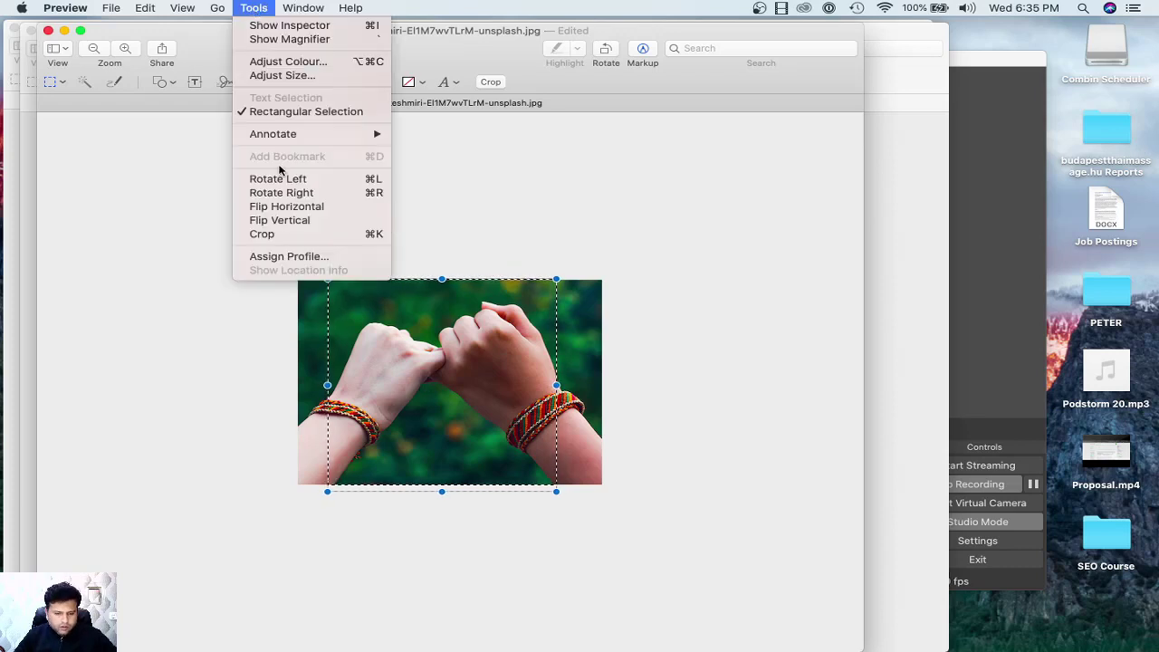
left_click(263, 233)
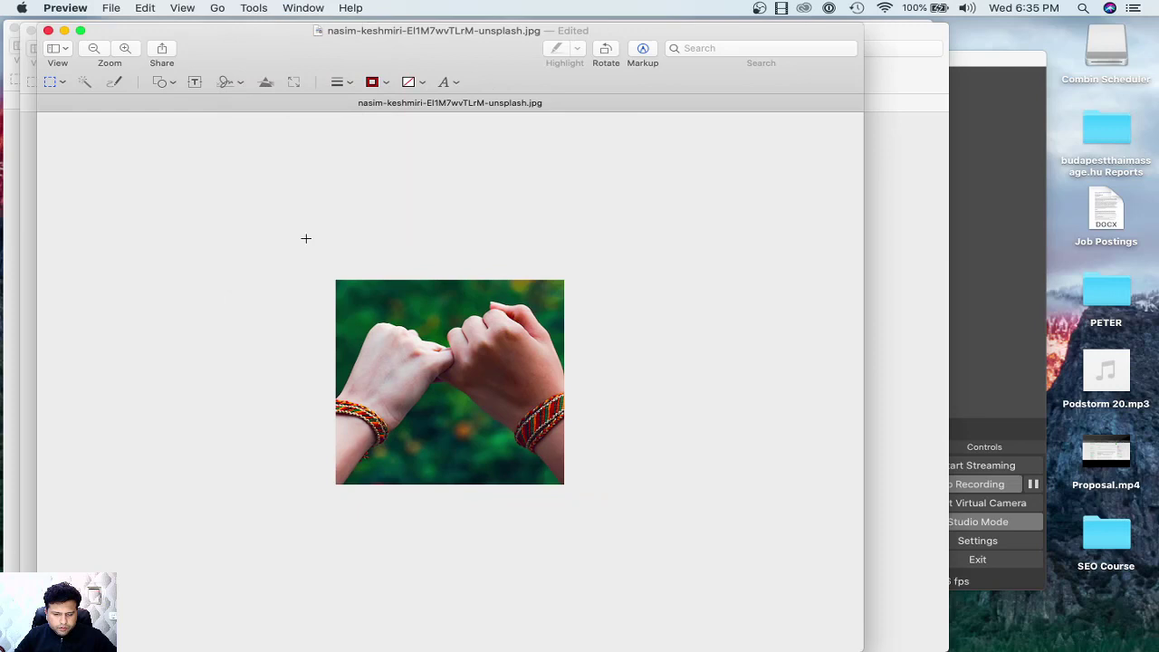
Save the cropped photo of both hands and export it as a JPEG named "Beautiful Multi-Colour Bracelet" in the Downloads folder
left_click(109, 8)
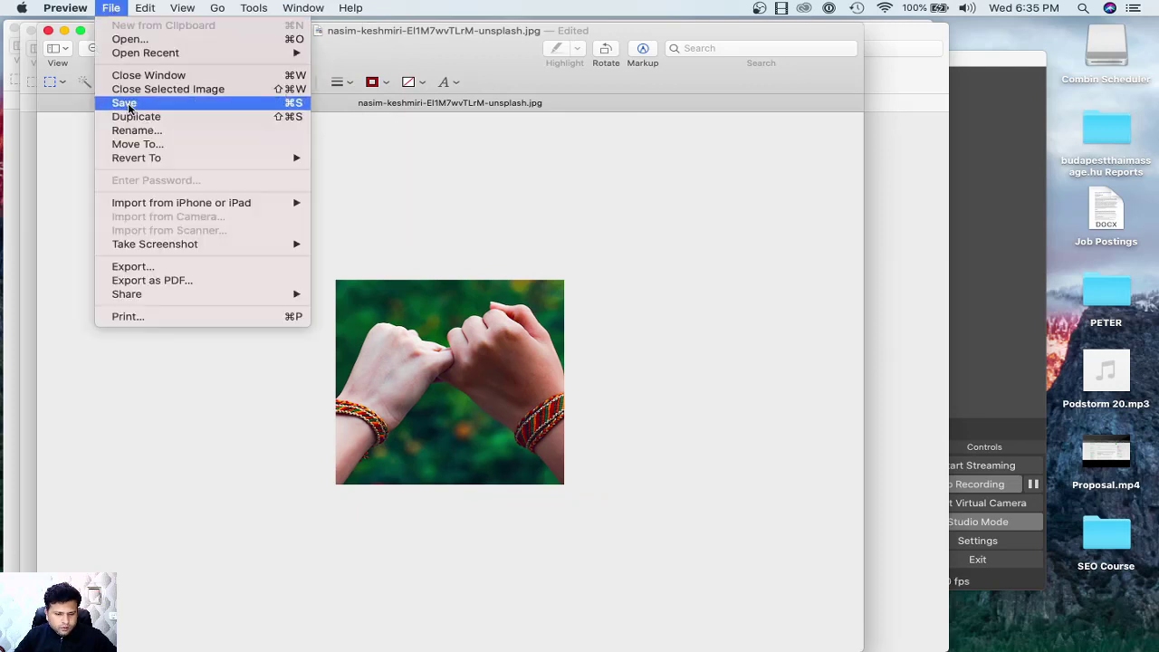
left_click(125, 103)
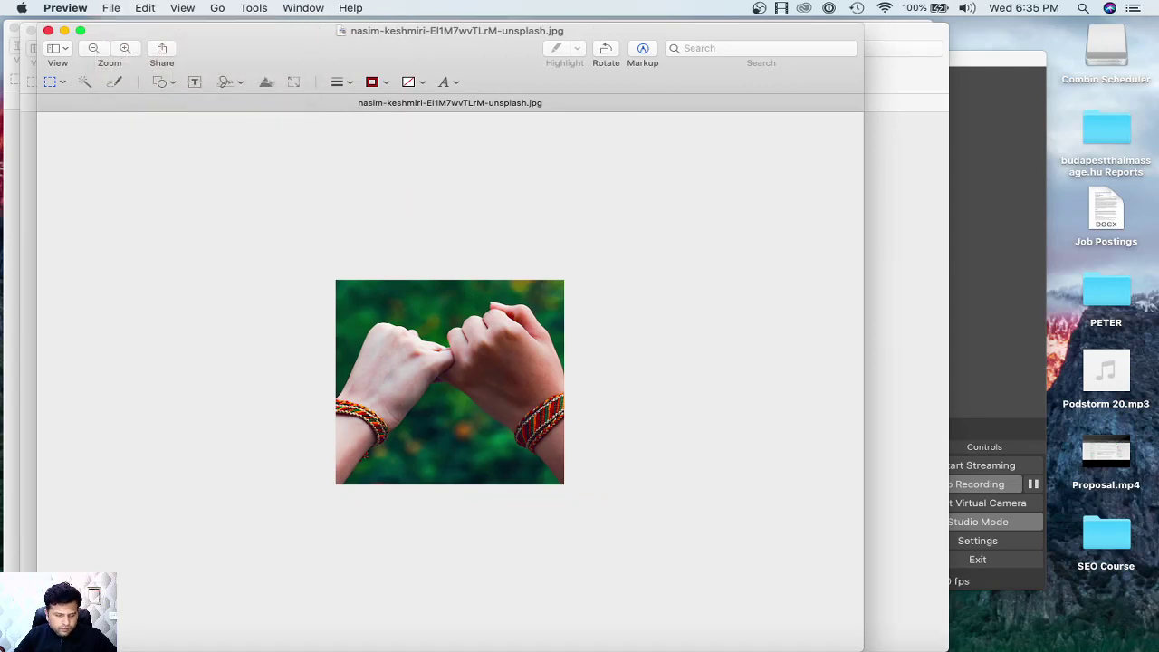
left_click(113, 8)
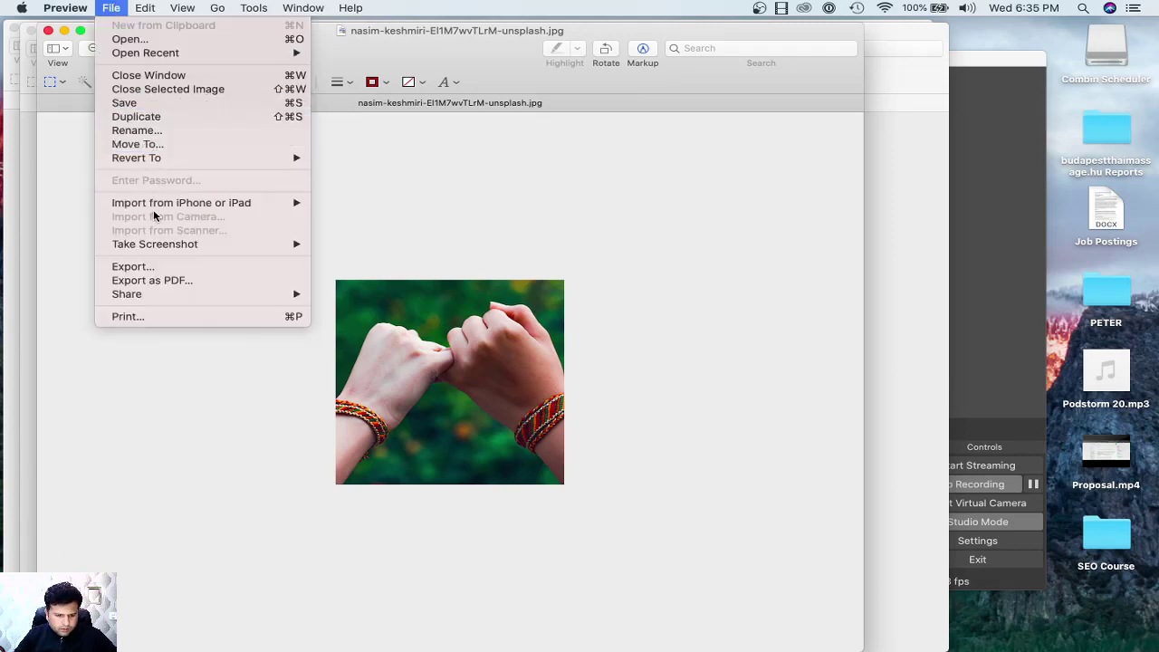
left_click(149, 268)
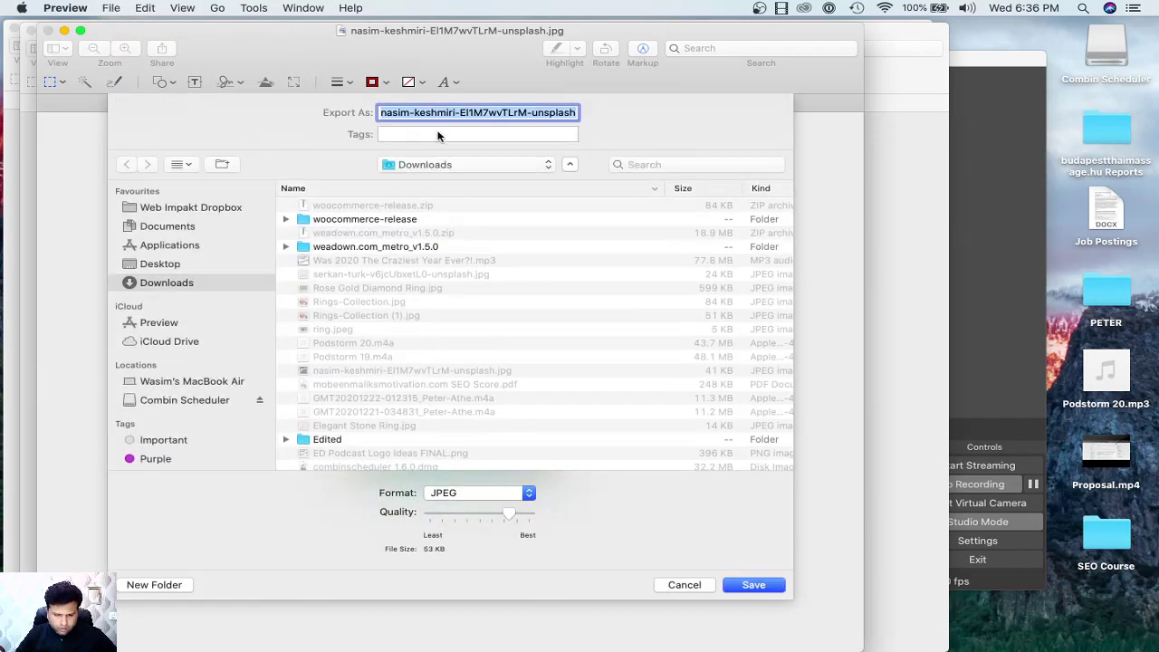
type("Beautiful Multi-Colour Bracelet")
key("Return")
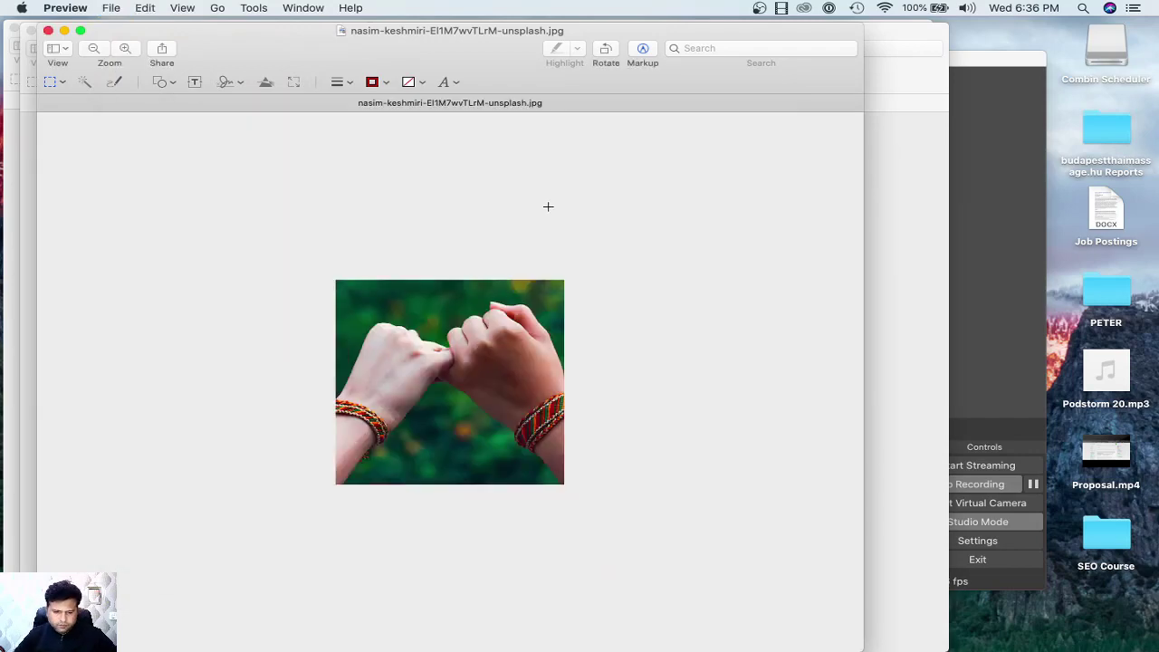
Switch to the new WooCommerce product in Chrome and upload "Beautiful Multi-Colour Bracelet" from Downloads as its product image
key("super+Tab")
key("super+Tab")
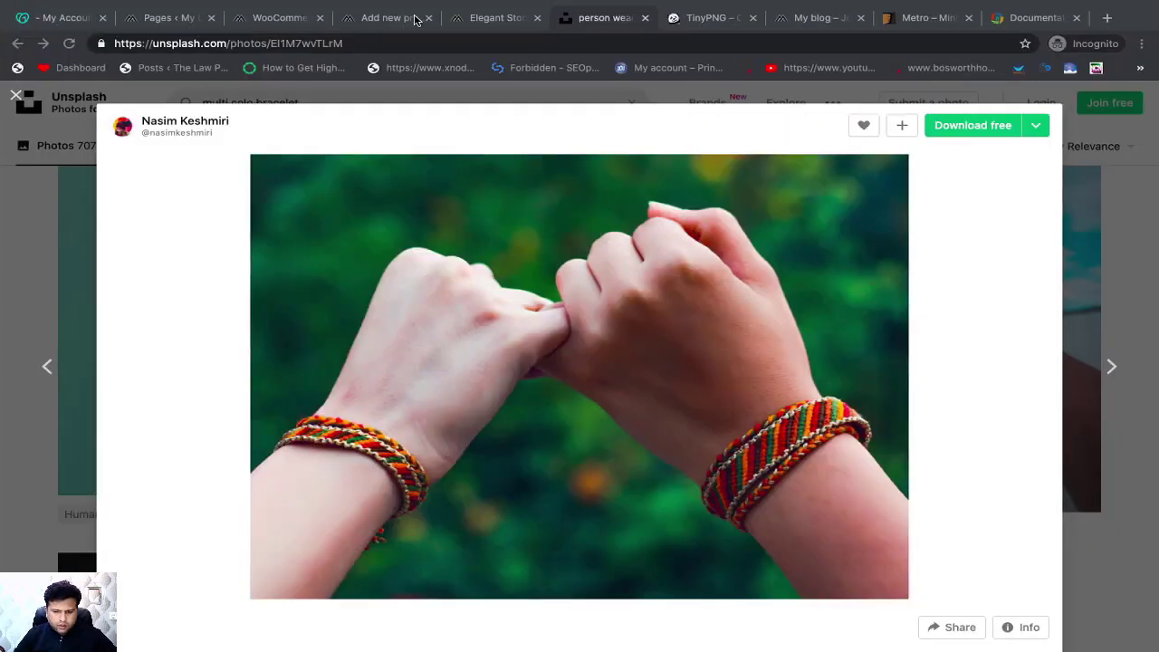
left_click(390, 18)
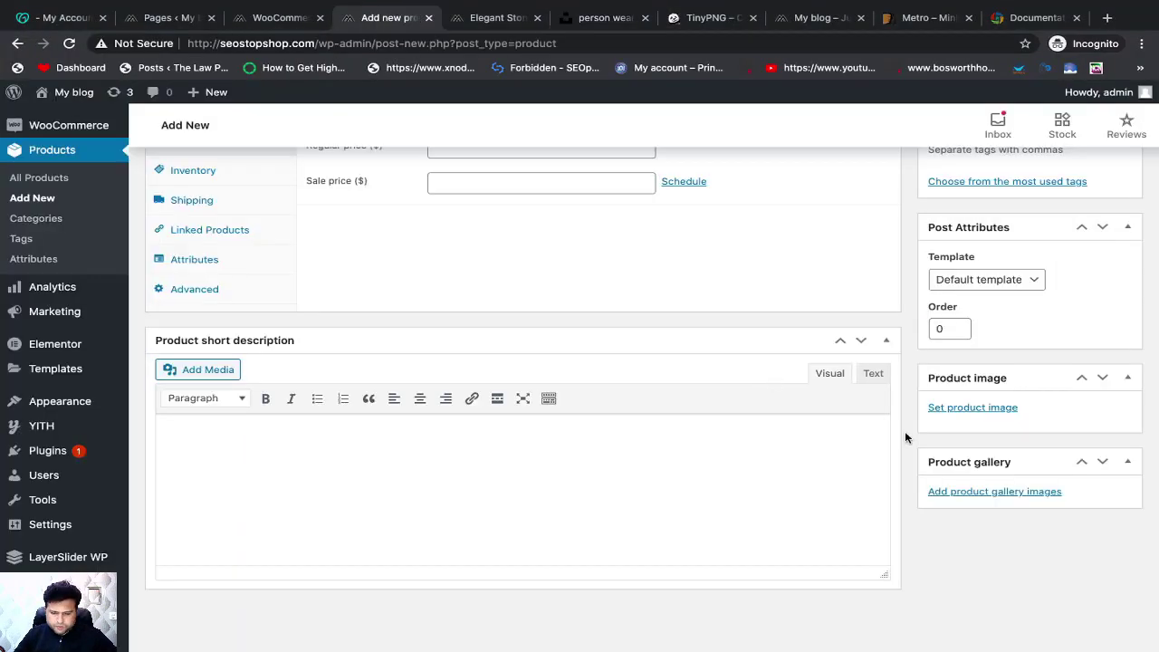
left_click(971, 408)
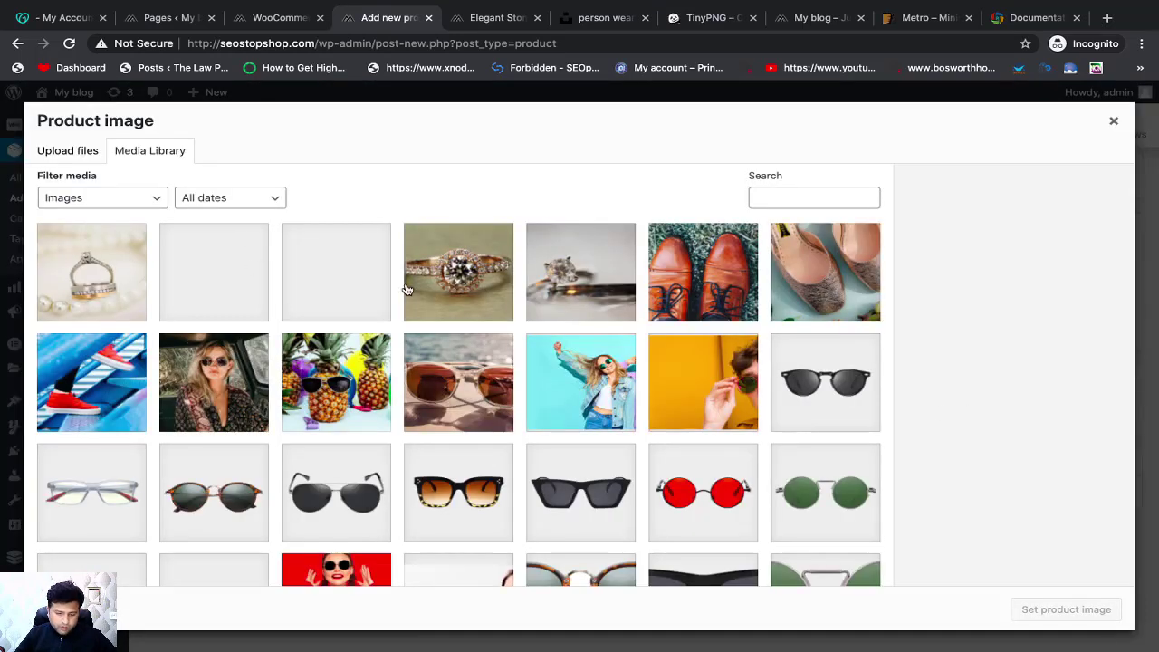
left_click(73, 152)
left_click(559, 382)
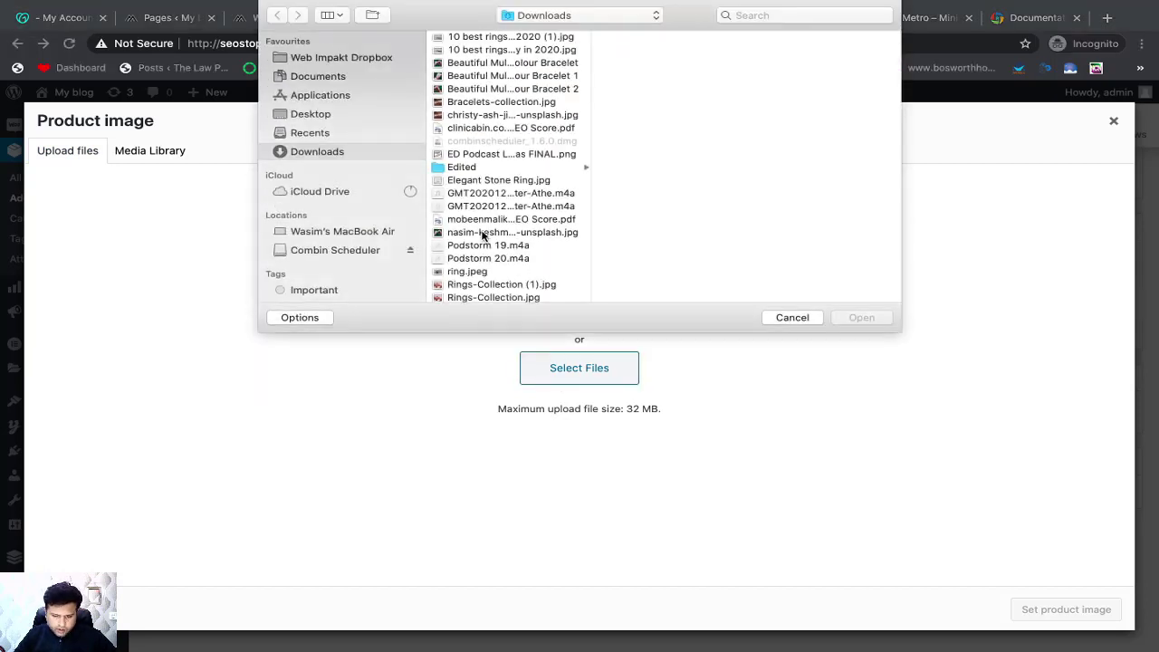
left_click(482, 63)
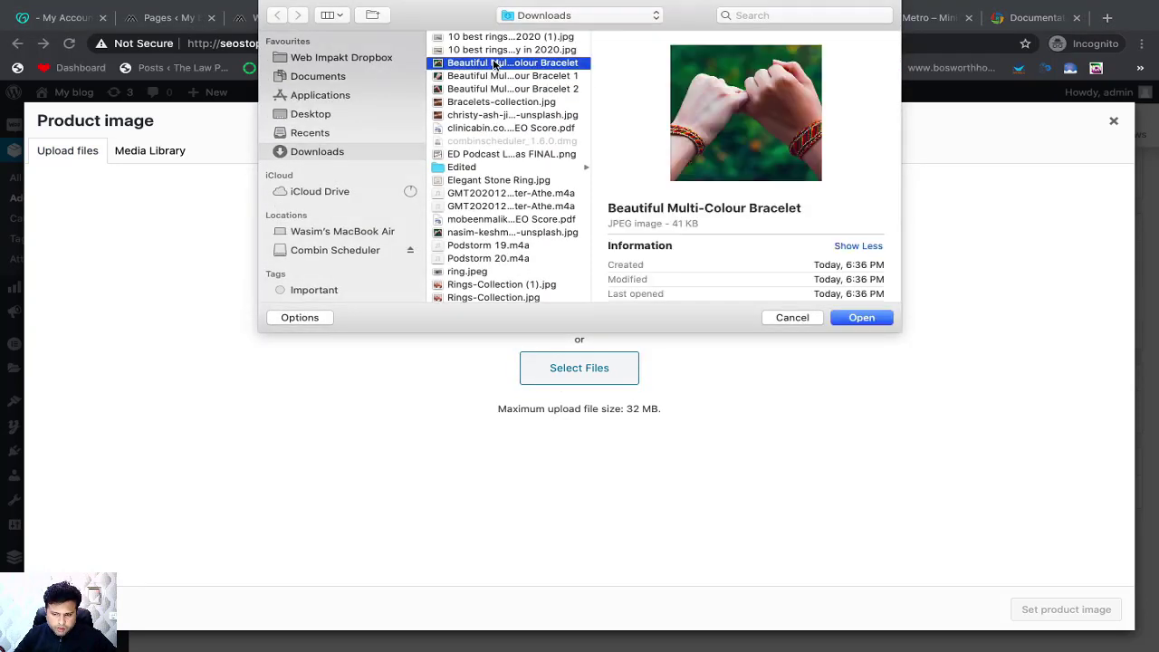
double_click(492, 60)
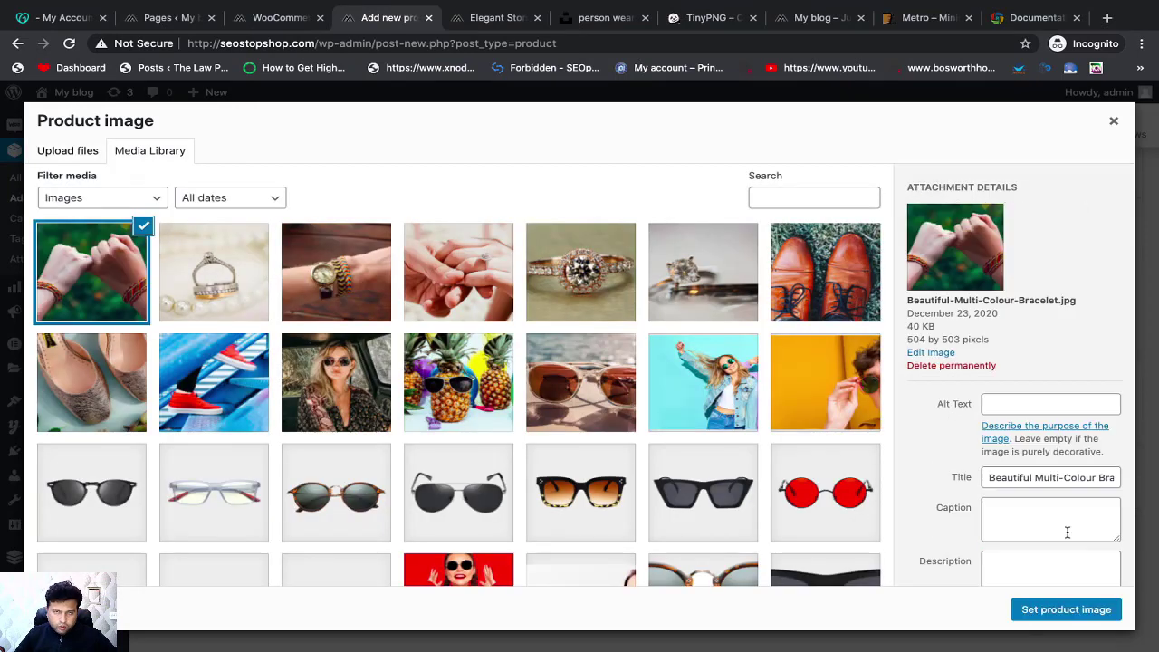
left_click(1064, 613)
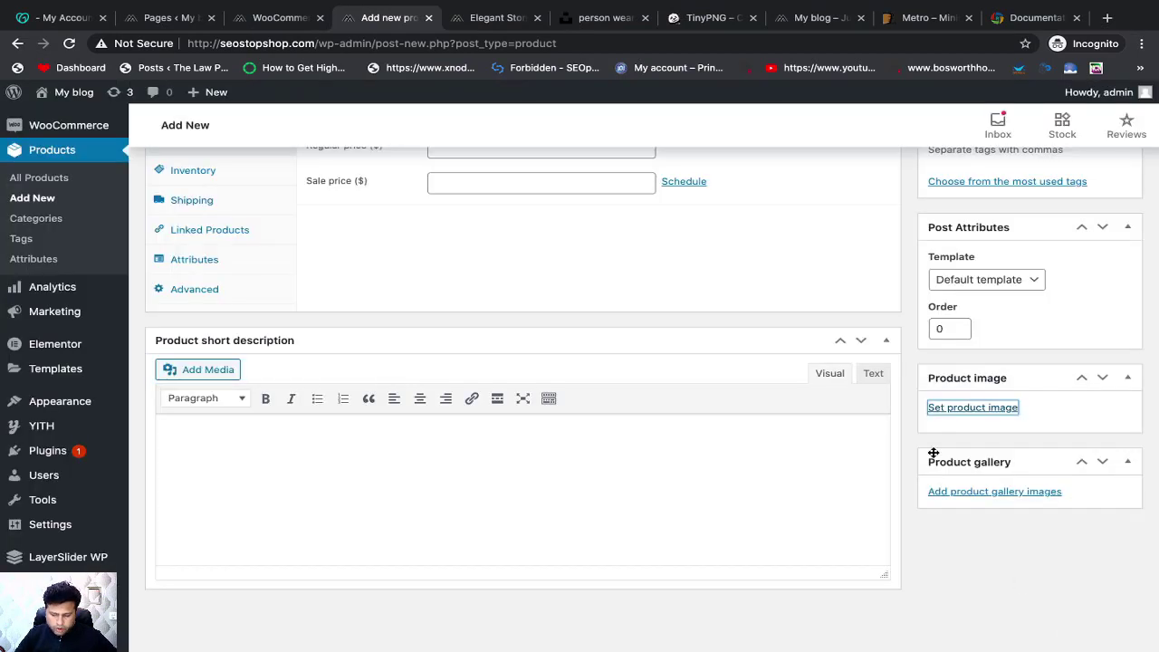
Upload "Beautiful Multi-Colour Bracelet 1" and "Beautiful Multi-Colour Bracelet 2" from Downloads and add both to the product gallery
scroll(944, 446, "down", 2)
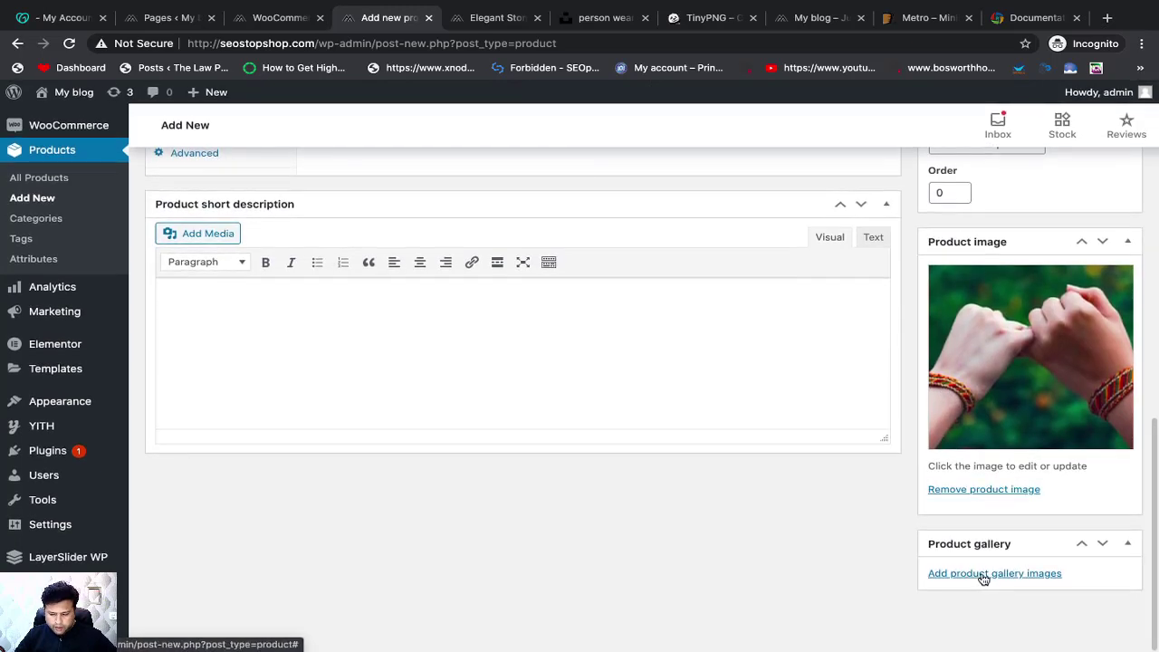
left_click(983, 573)
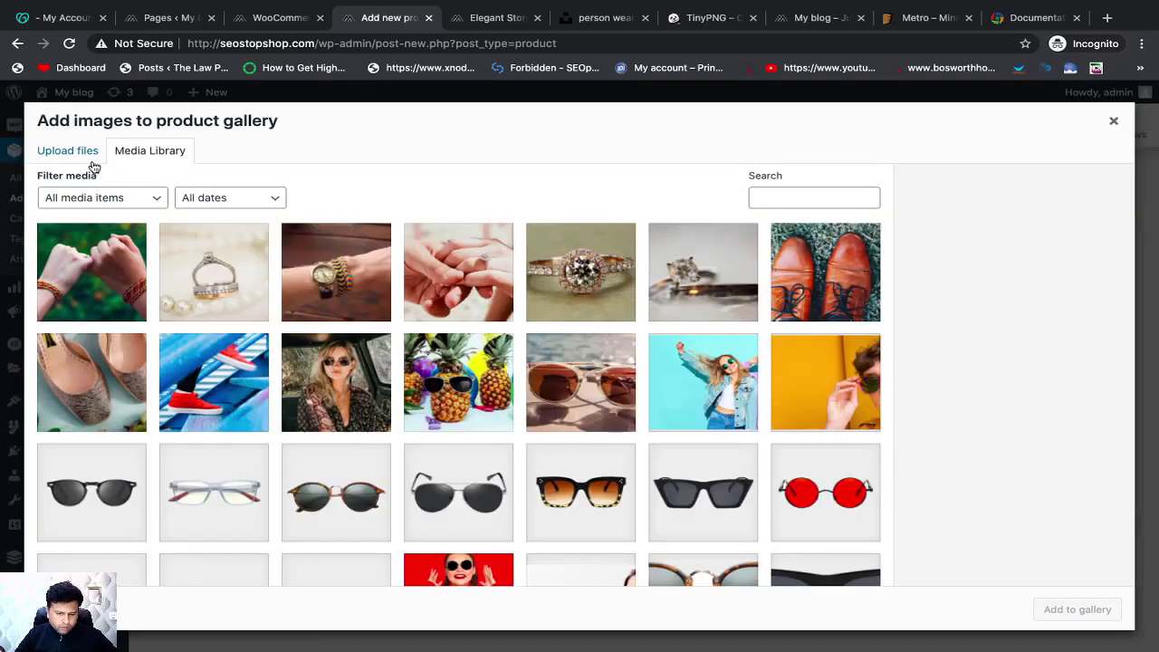
left_click(88, 157)
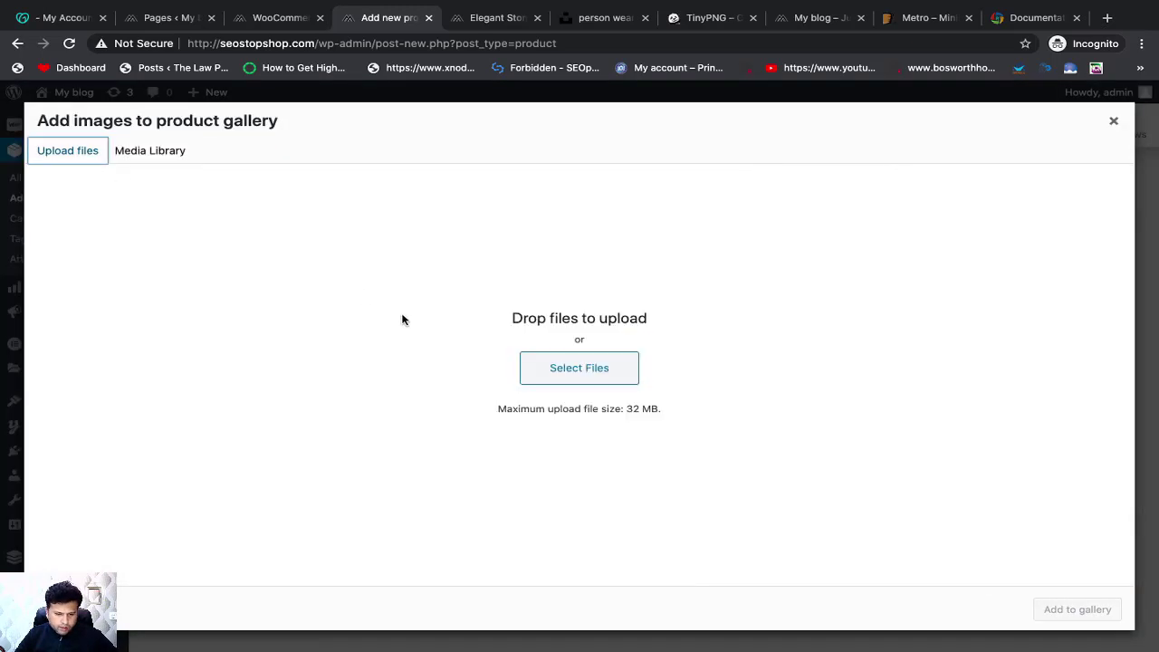
left_click(564, 382)
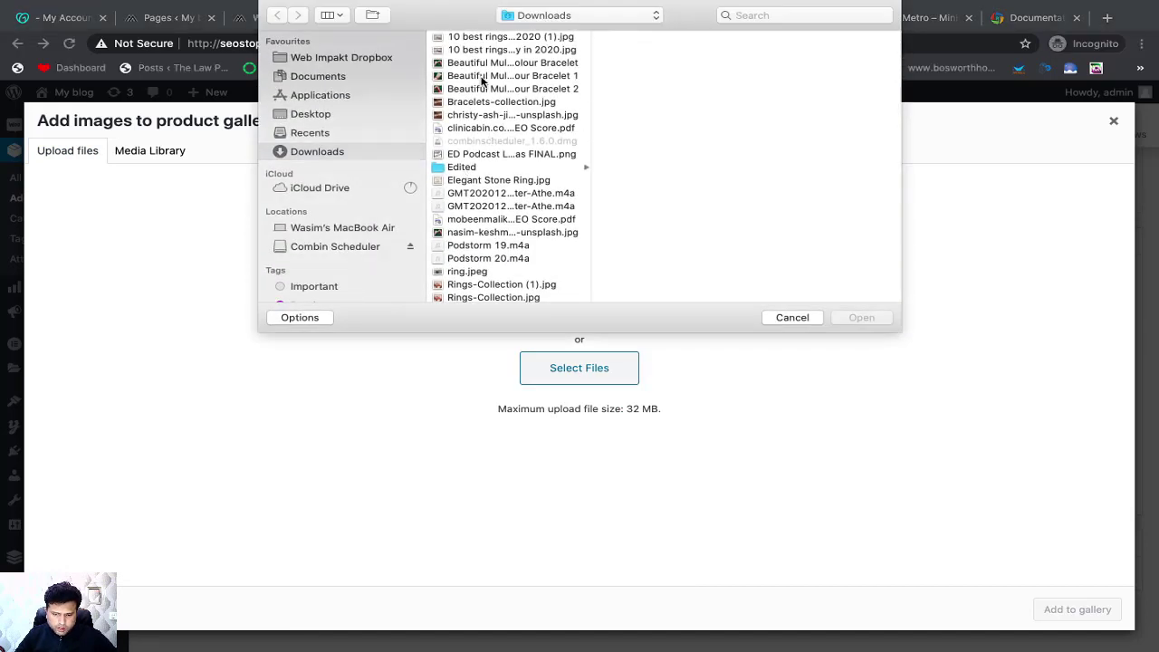
left_click(481, 78)
left_click(489, 91, "shift")
left_click(861, 319)
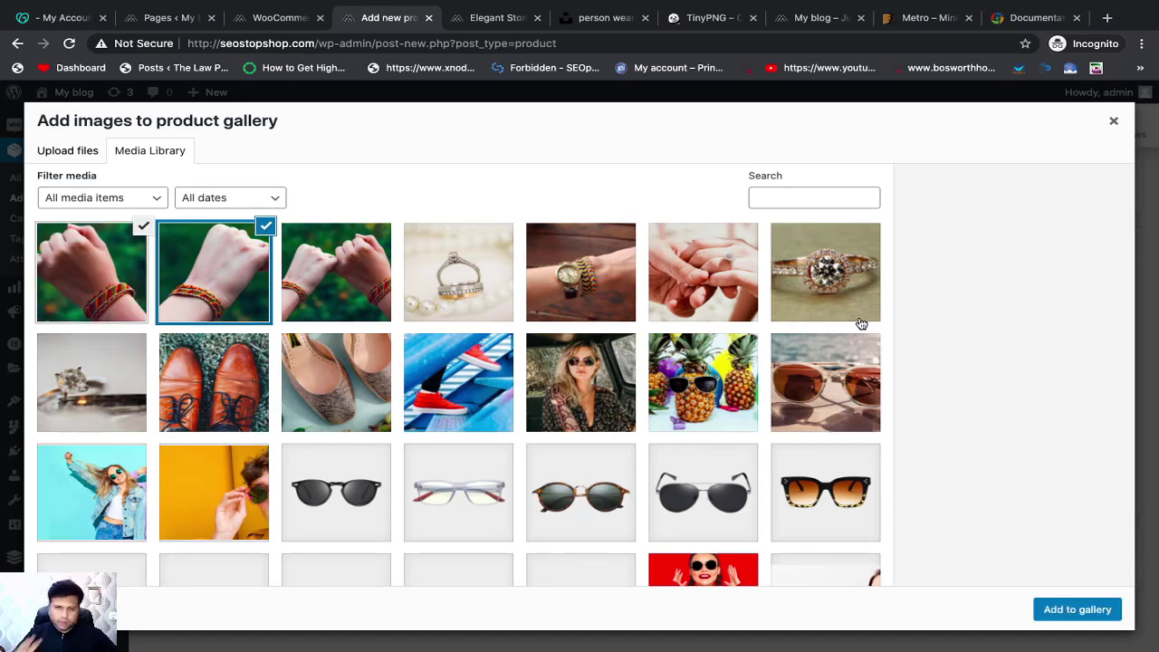
left_click(1066, 608)
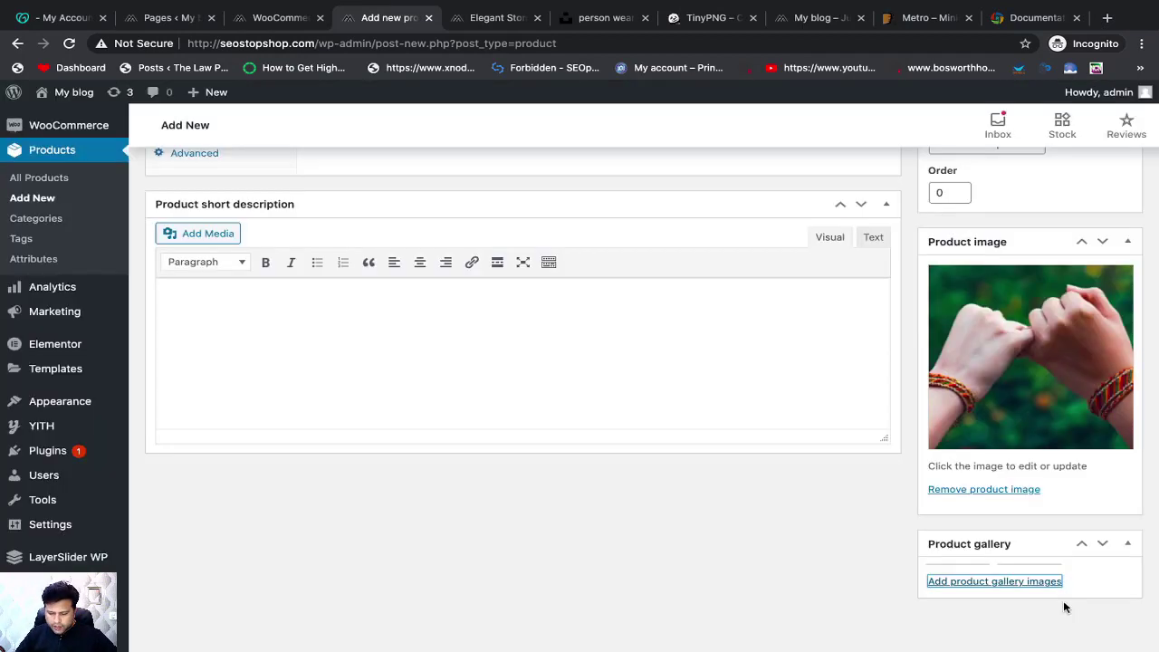
scroll(1023, 570, "down", 1)
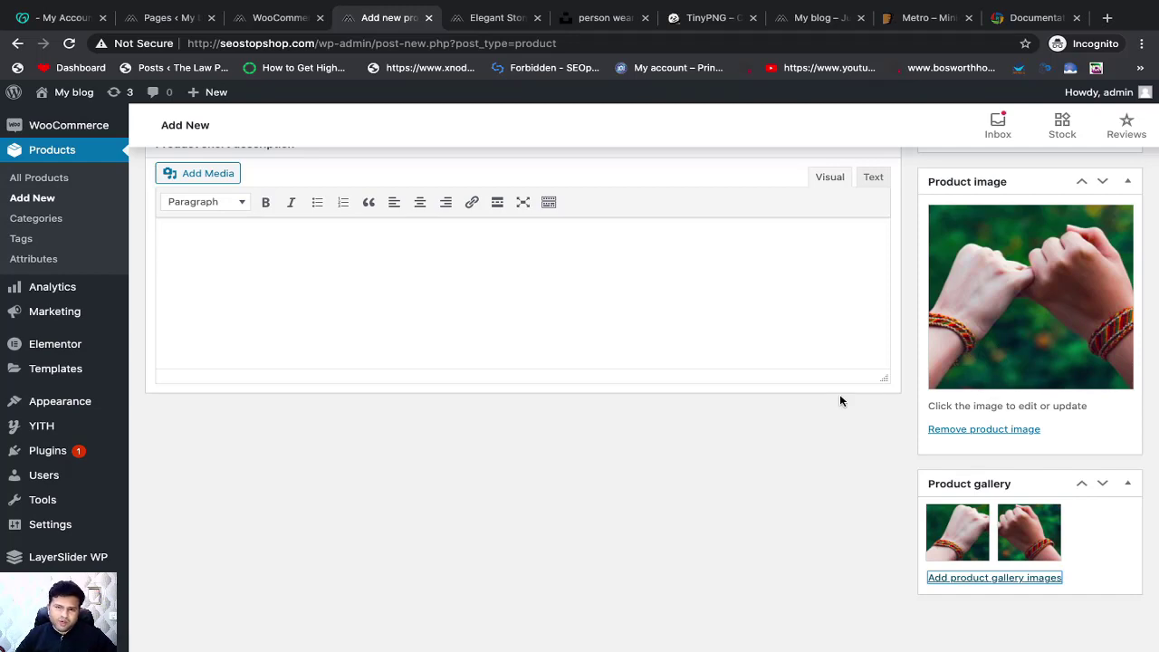
Set the product type in the product data to Variable product
scroll(781, 419, "up", 3)
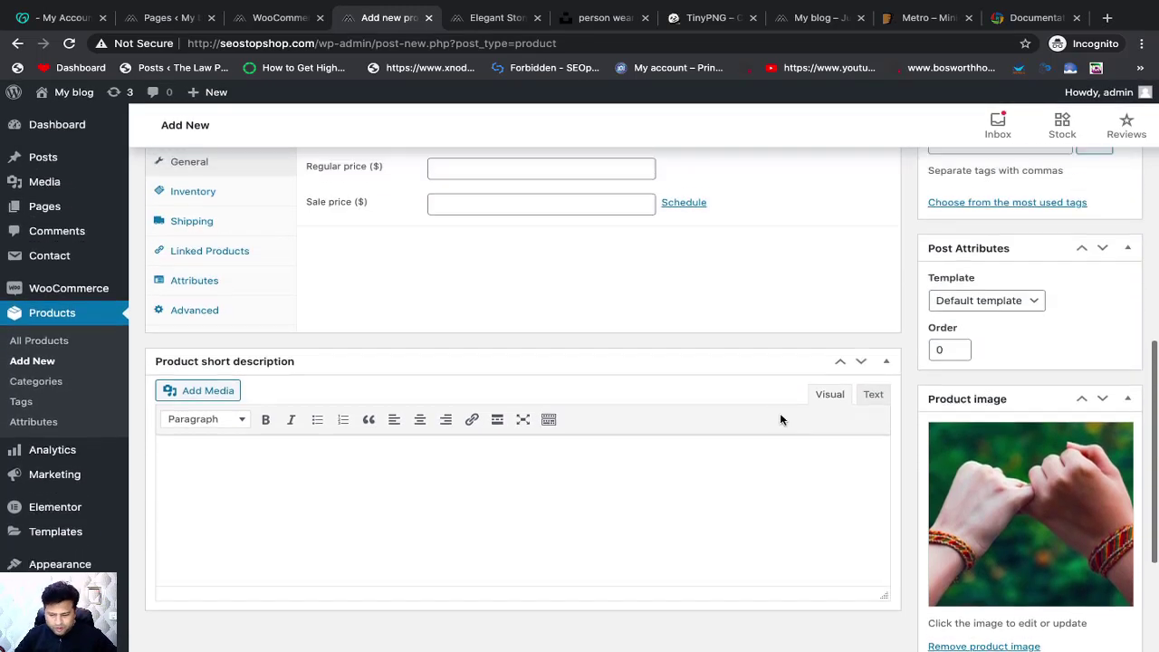
scroll(781, 419, "up", 3)
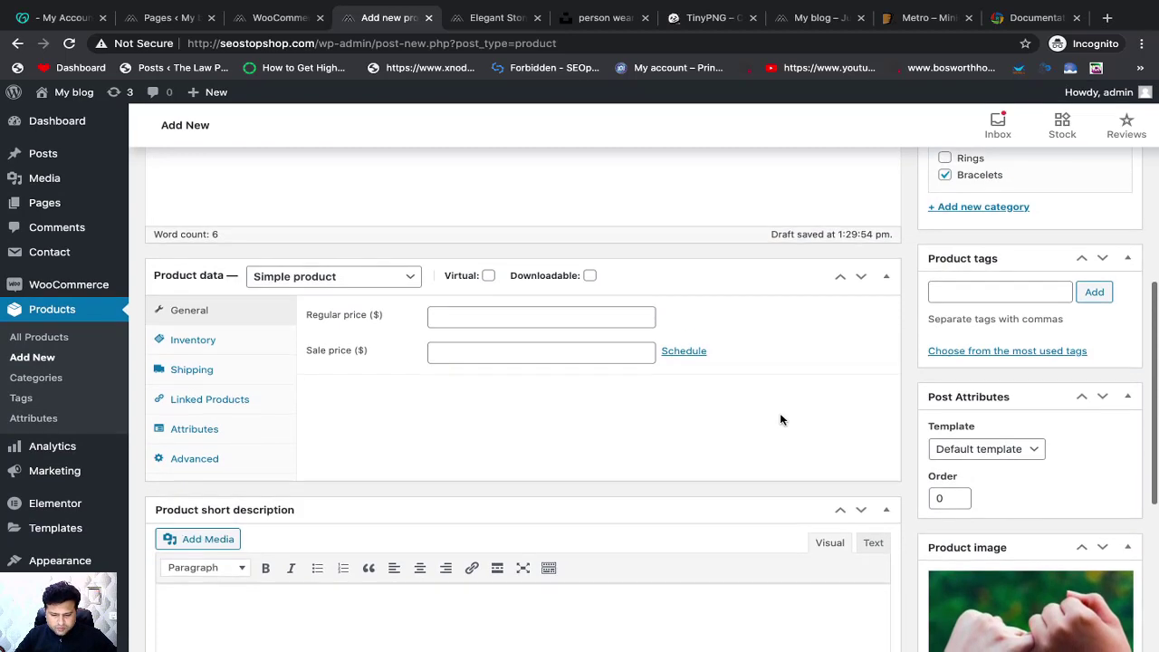
scroll(781, 419, "down", 1)
scroll(782, 419, "down", 2)
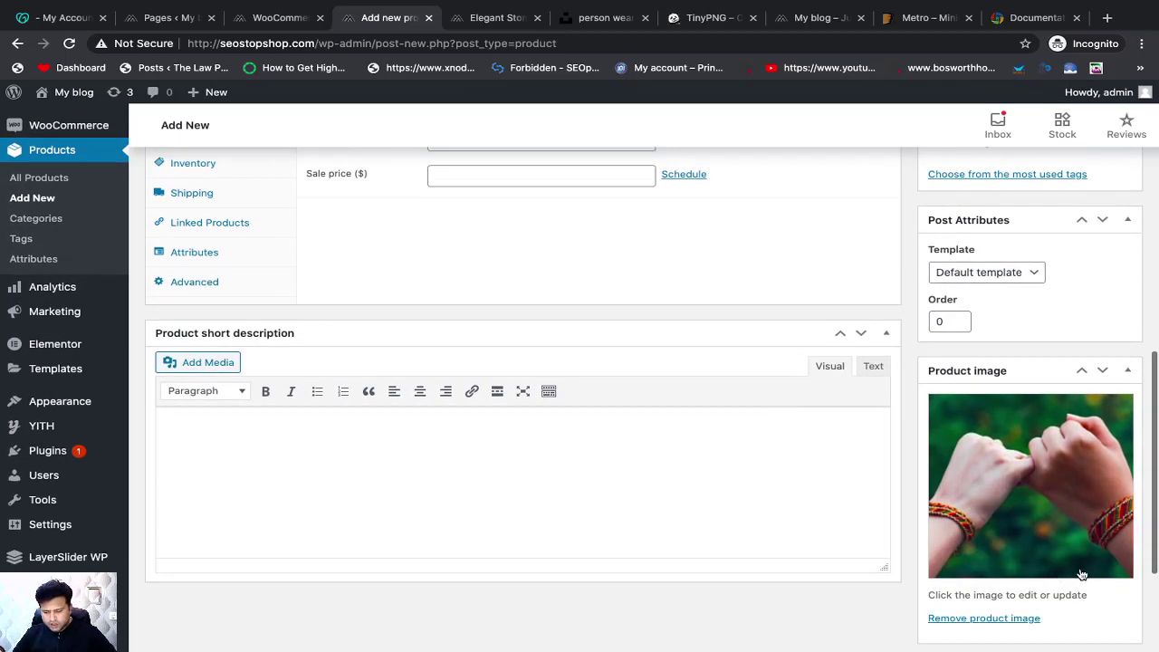
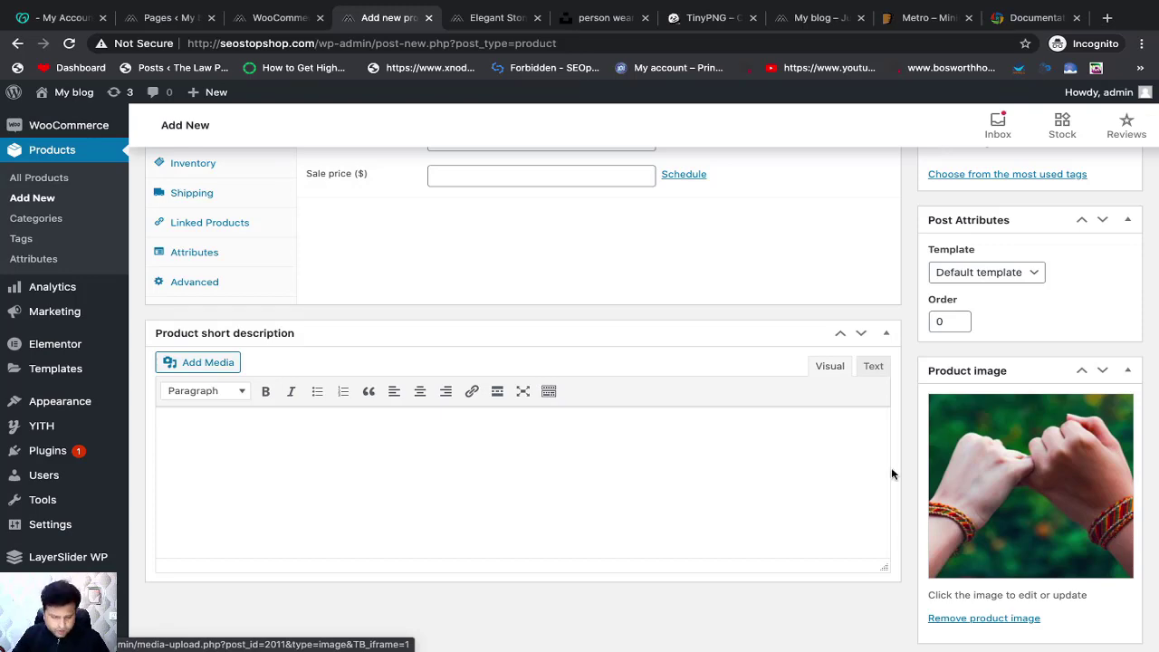
scroll(516, 416, "up", 2)
scroll(514, 421, "up", 1)
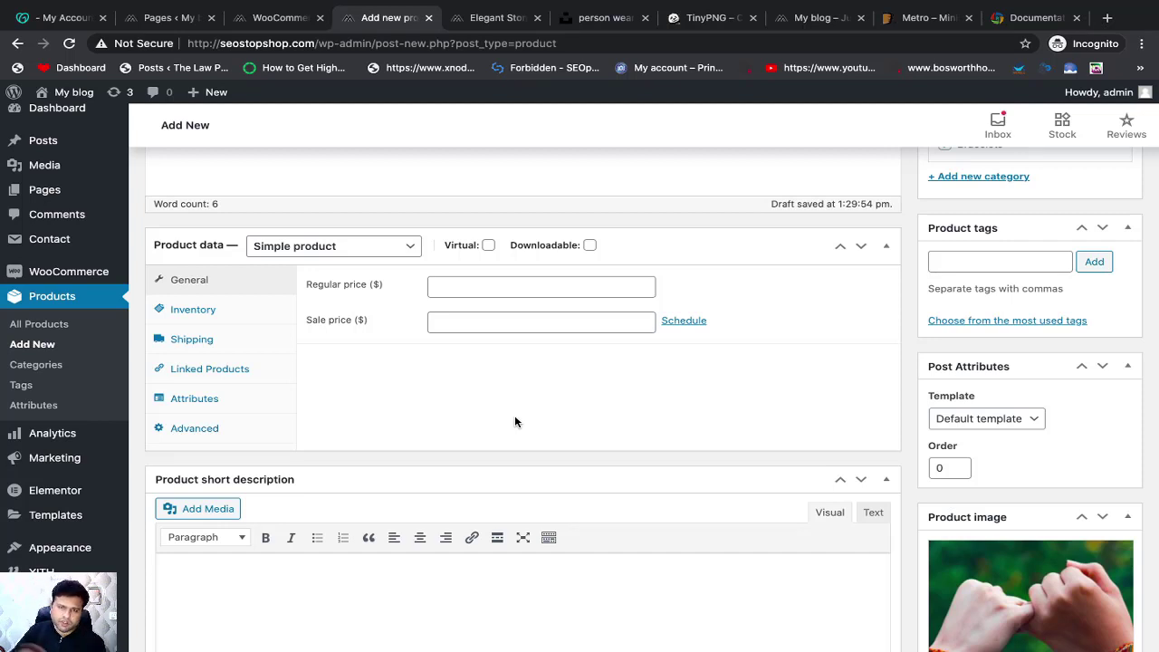
left_click(286, 254)
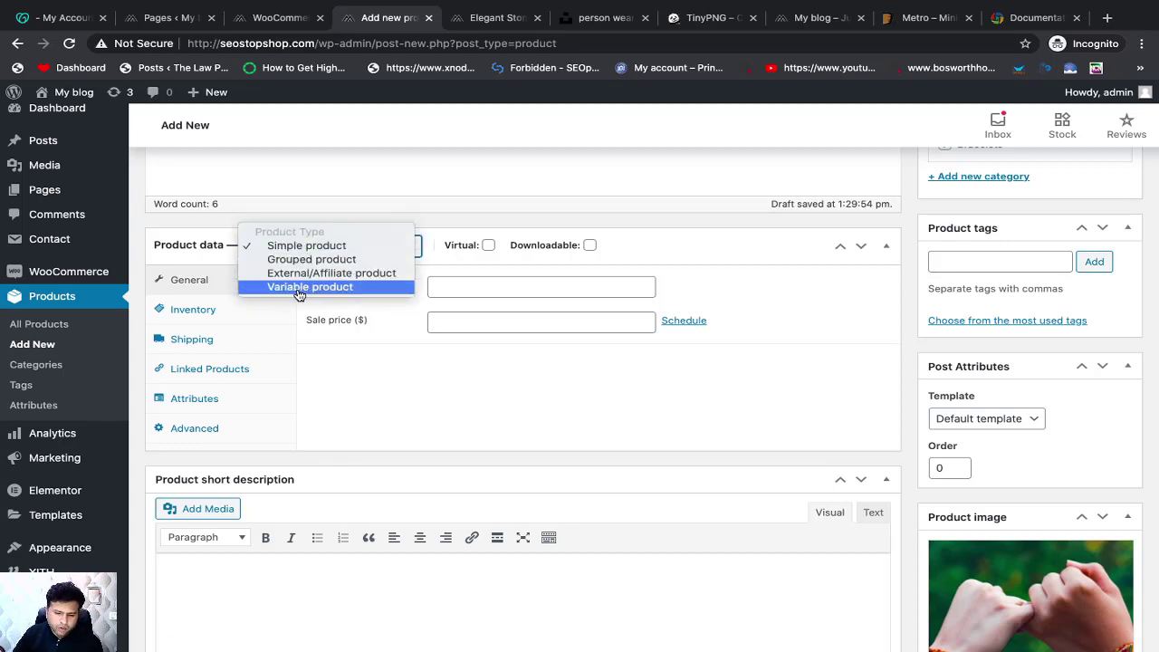
left_click(296, 287)
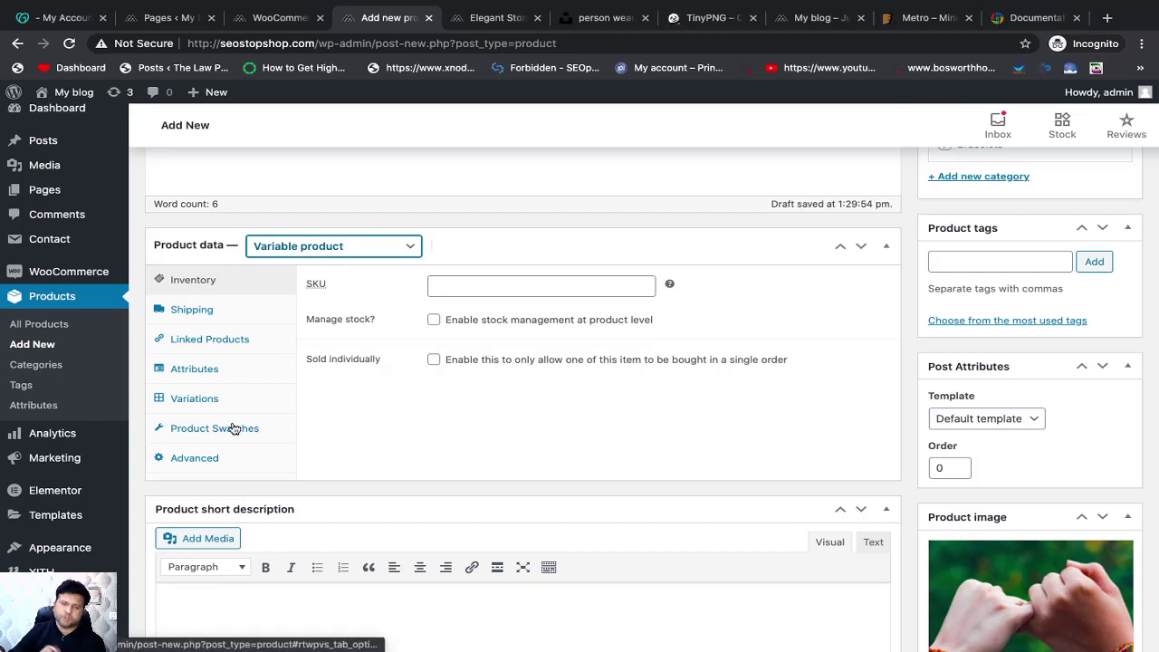
Switch the product type to Simple product and back to Variable product to compare their data sections
left_click(286, 248)
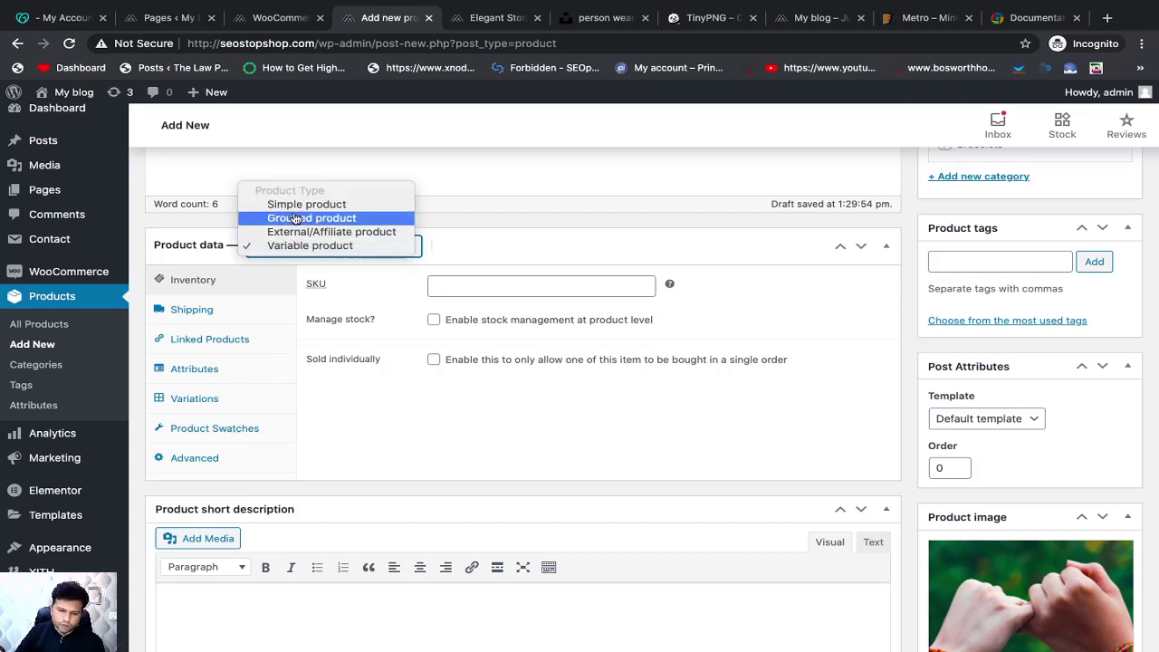
left_click(291, 207)
left_click(279, 247)
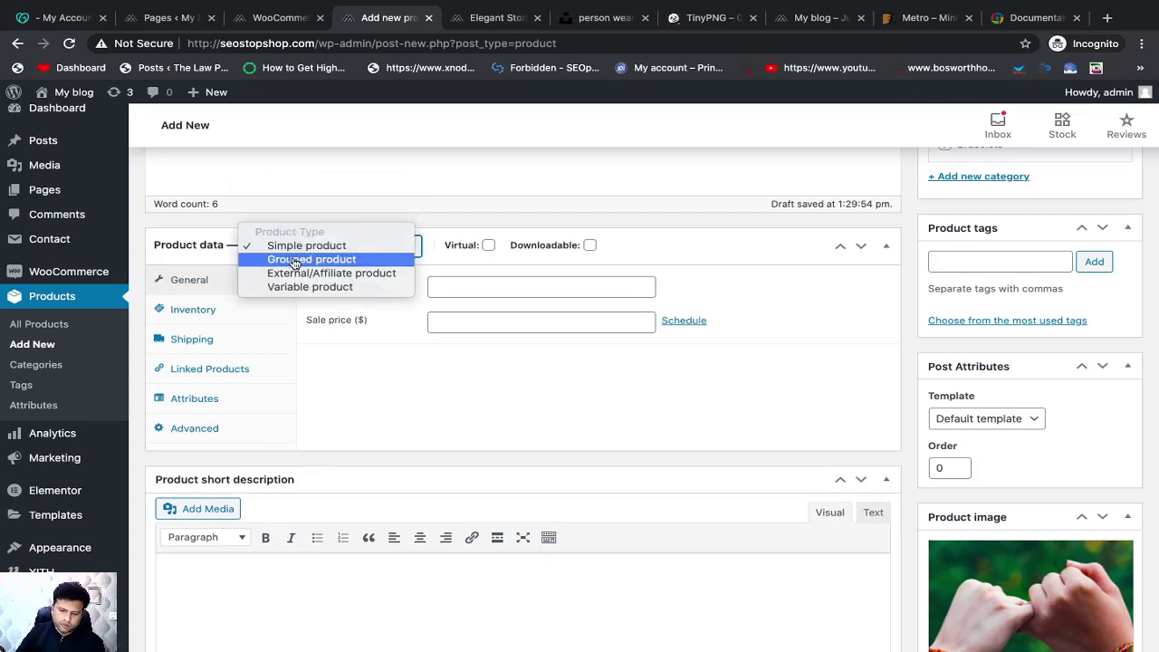
left_click(291, 287)
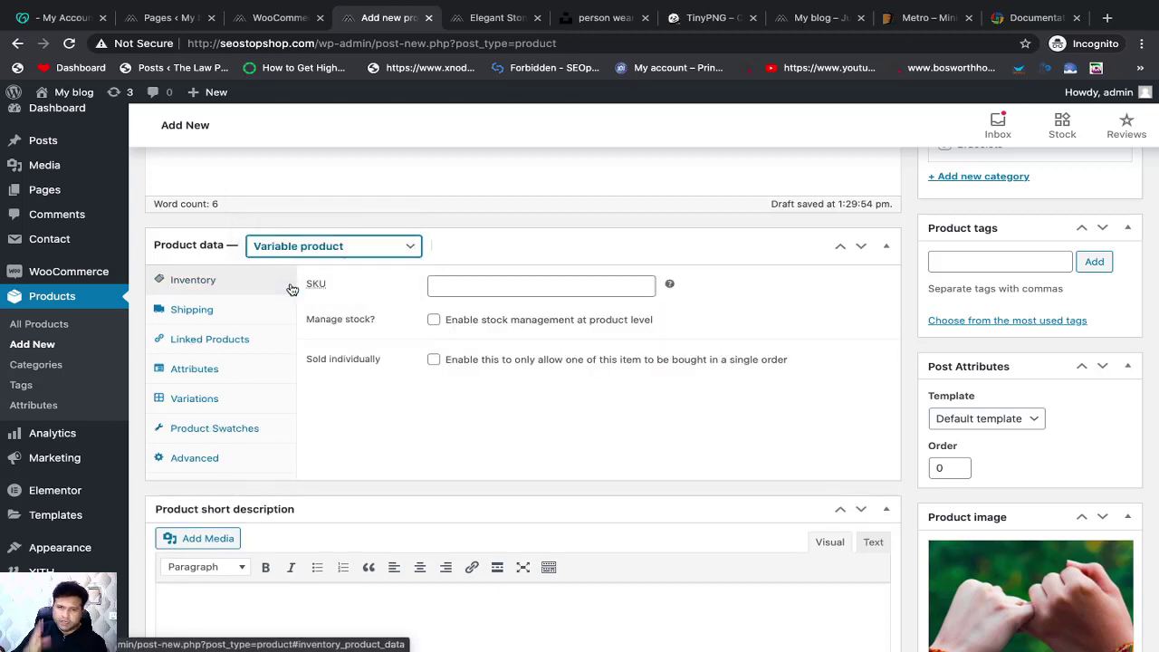
Enable stock management at product level and set the stock quantity to 100
left_click(434, 319)
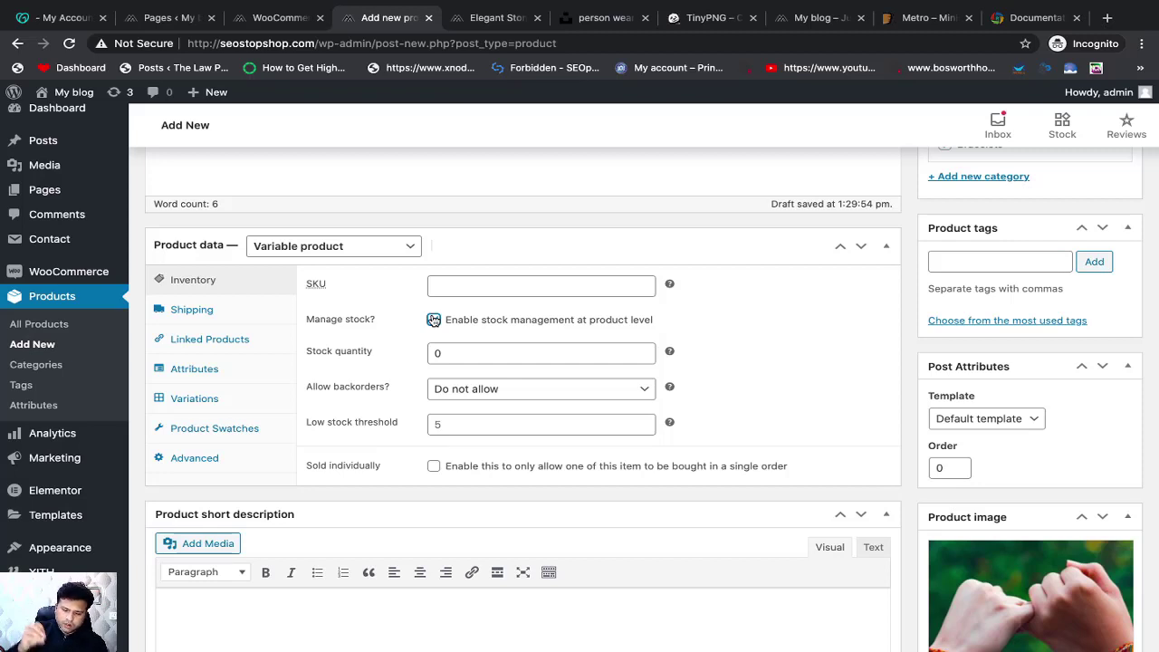
double_click(477, 351)
type("1")
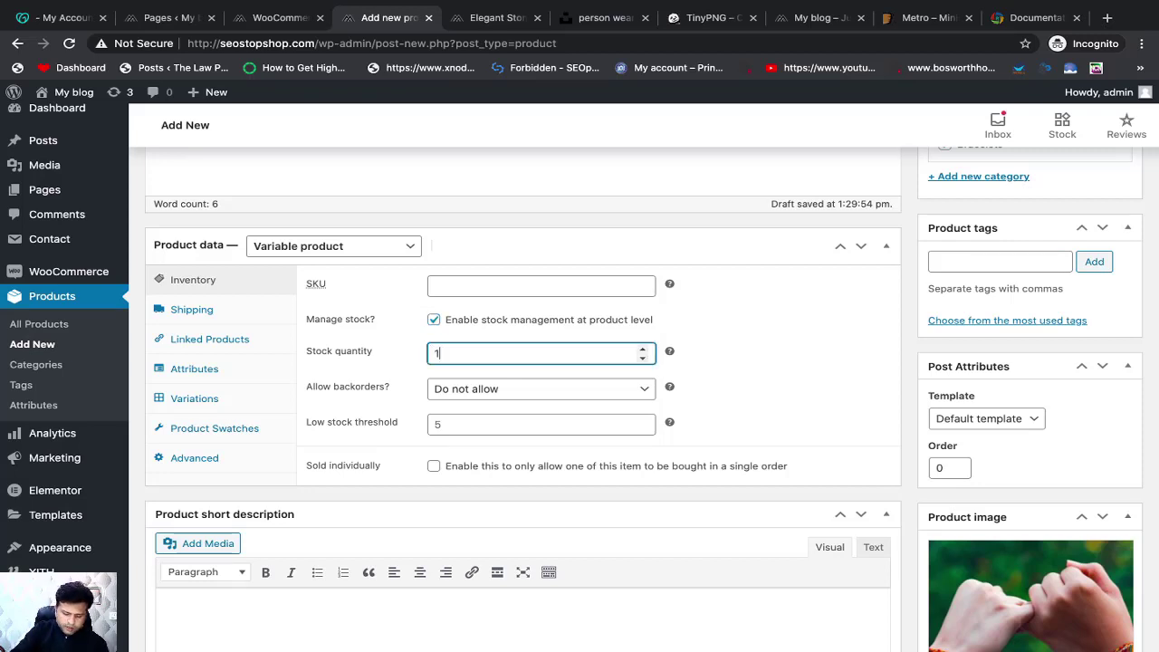
type("00")
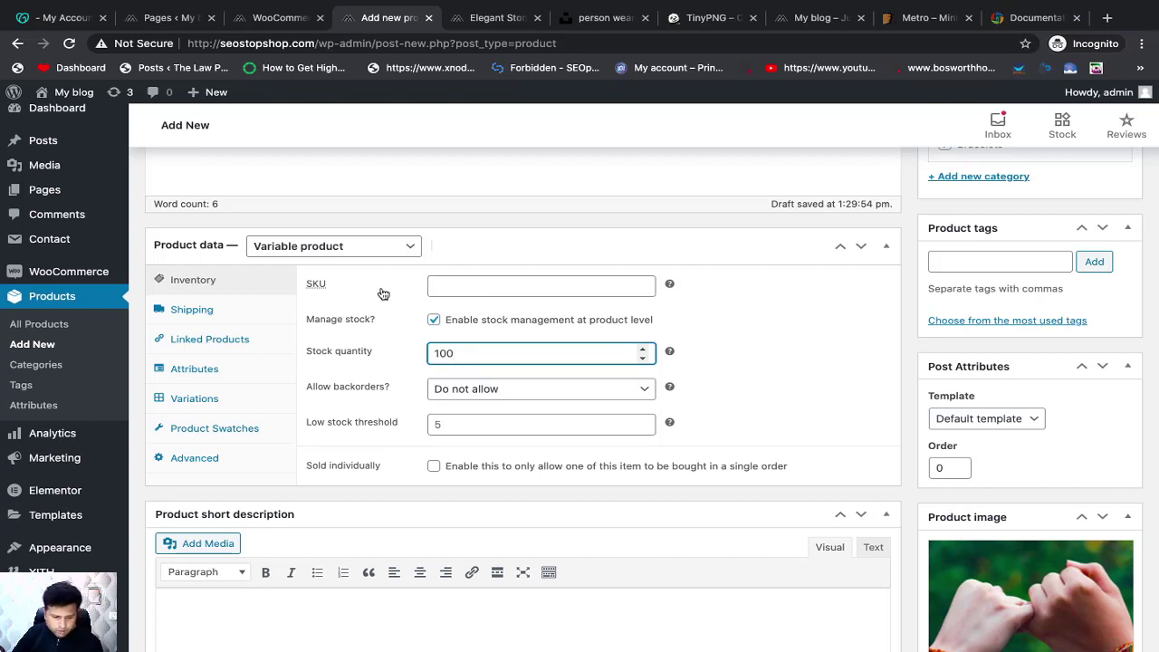
Look through the product's Shipping, Linked Products, Attributes and Variations data sections
left_click(216, 309)
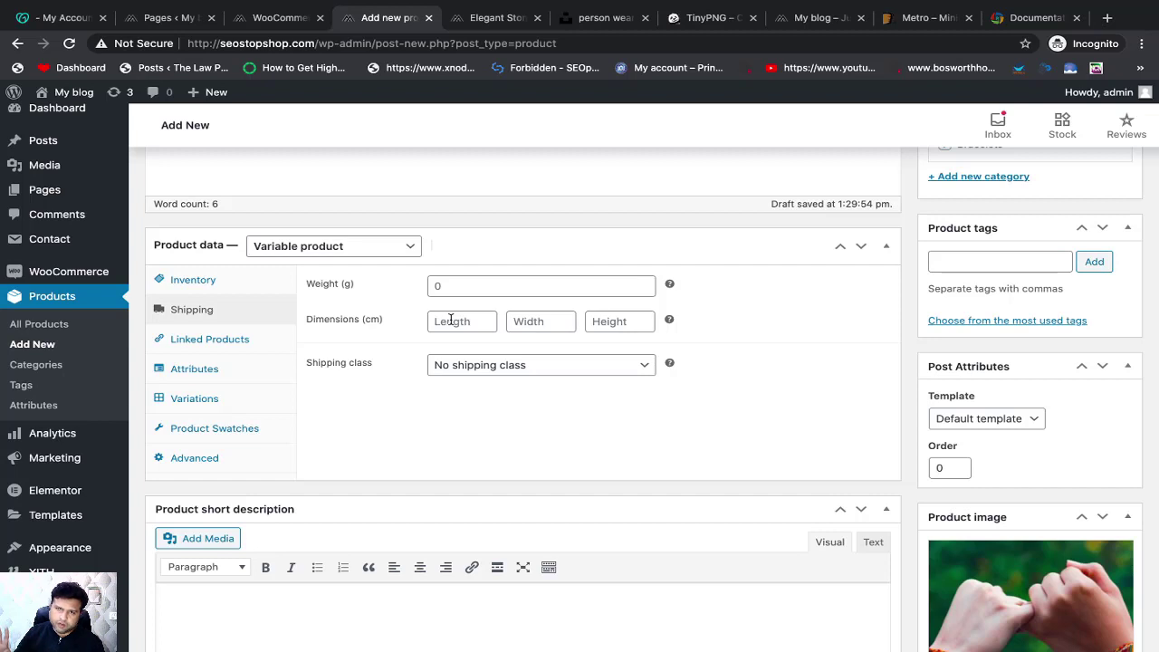
left_click(207, 341)
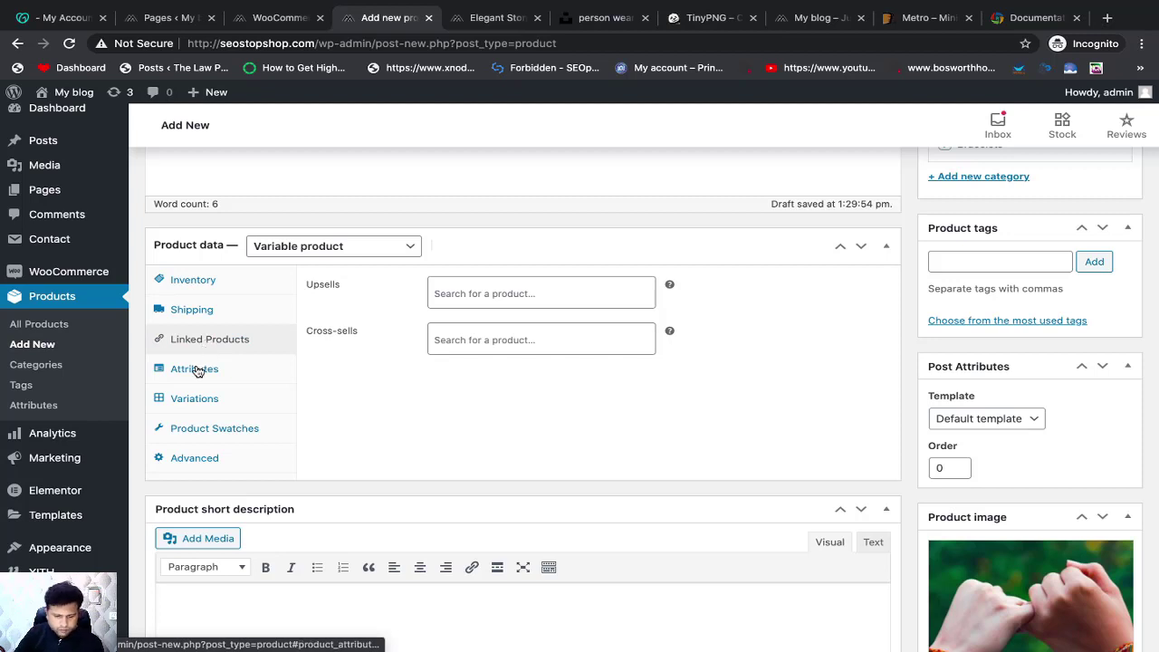
left_click(195, 371)
left_click(199, 399)
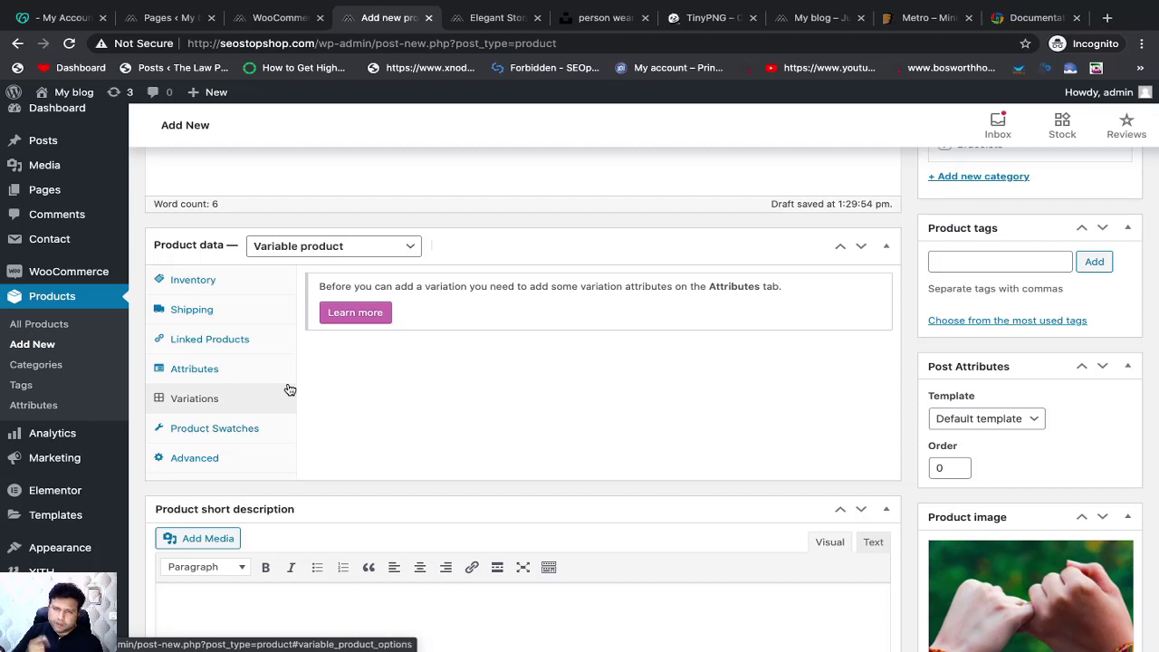
Add an empty custom product attribute to the bracelet product
left_click(207, 380)
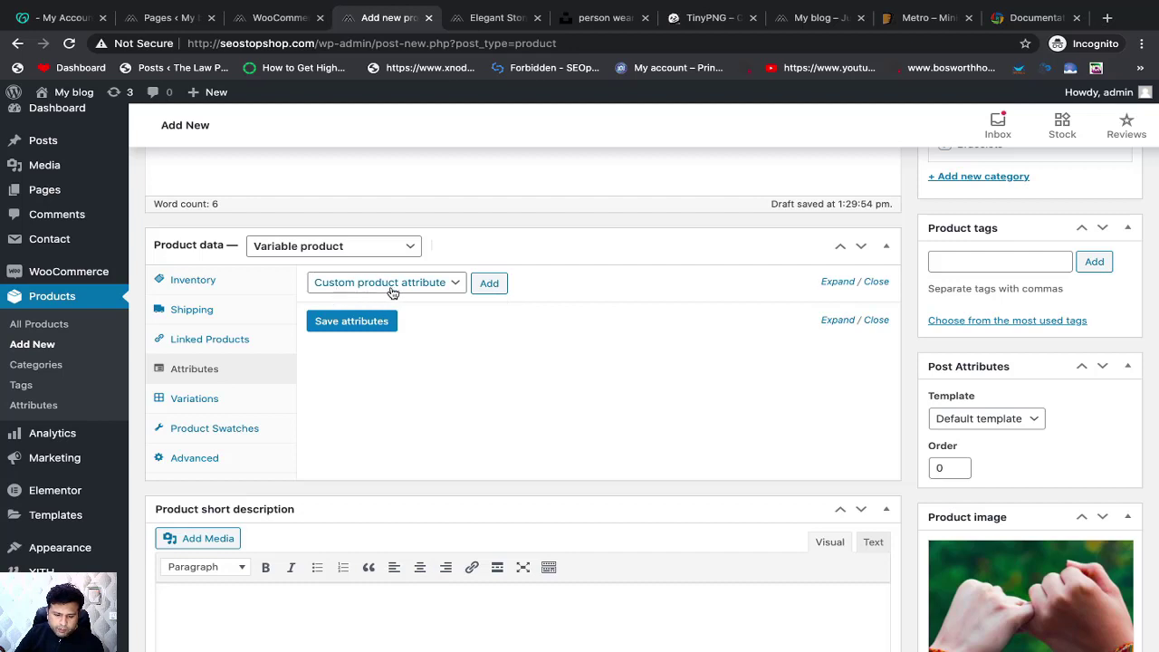
left_click(499, 287)
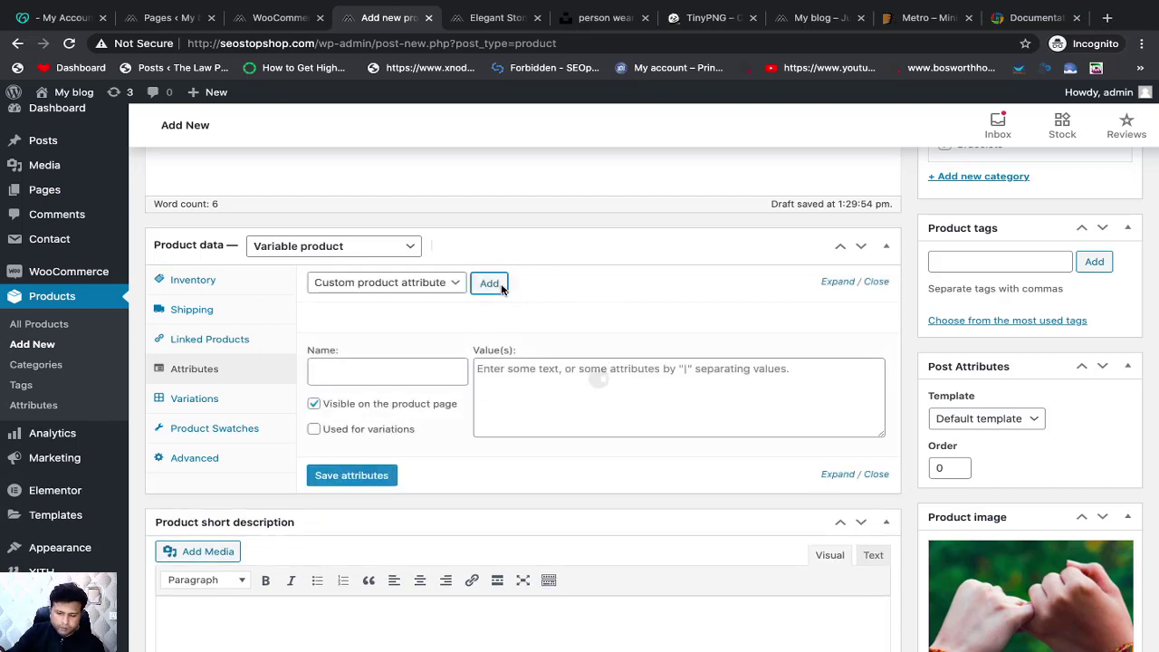
left_click(349, 363)
type("G")
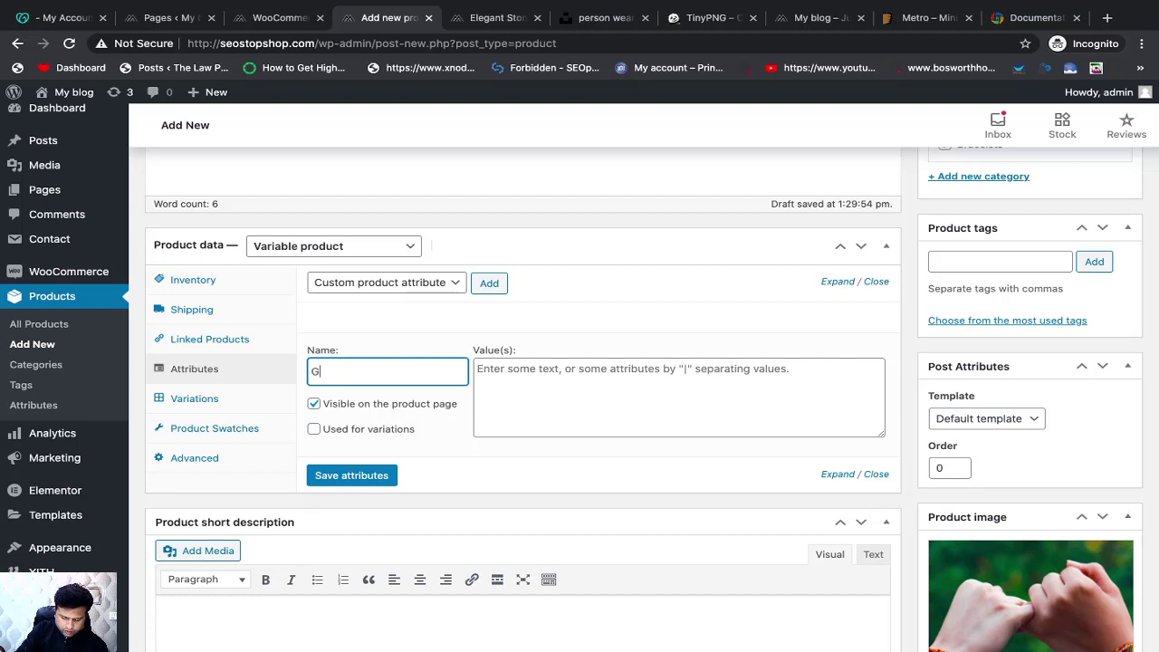
type("enda")
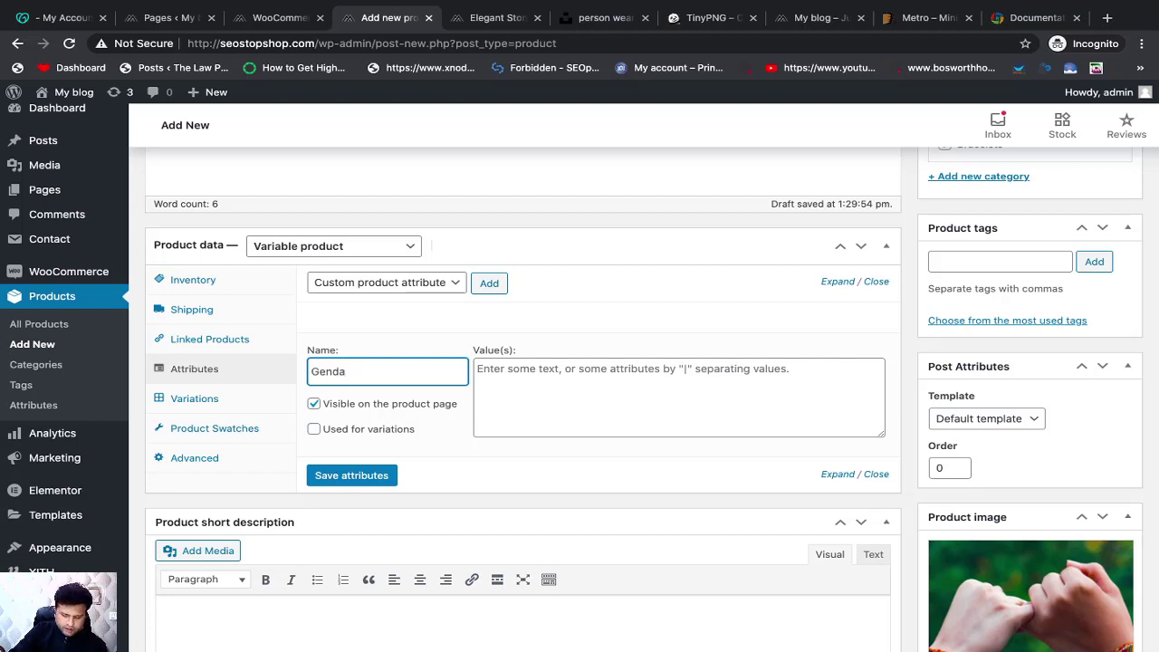
type("r")
key("alt+BackSpace")
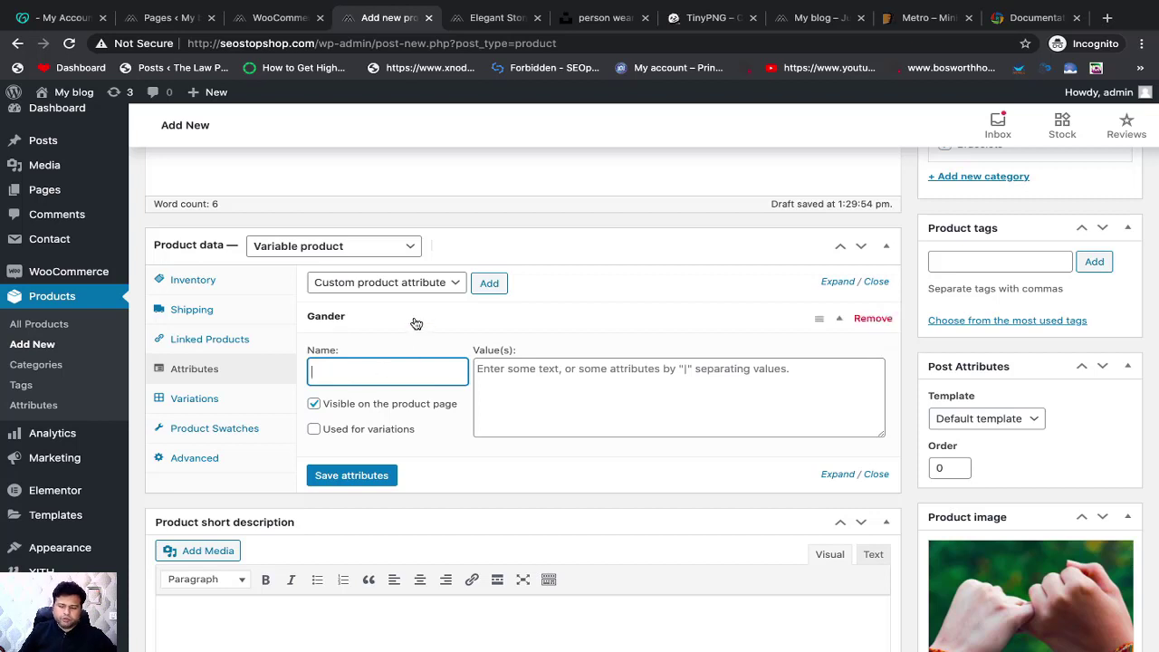
left_click(412, 318)
left_click(394, 318)
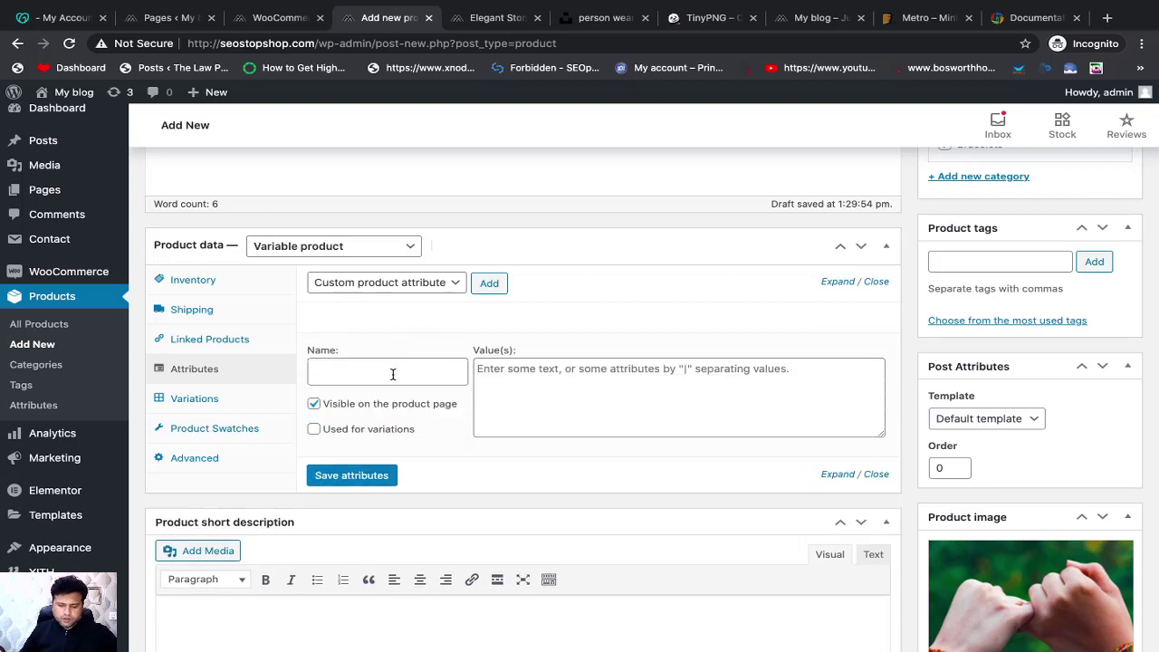
Name the new custom product attribute "Gander"
left_click(391, 374)
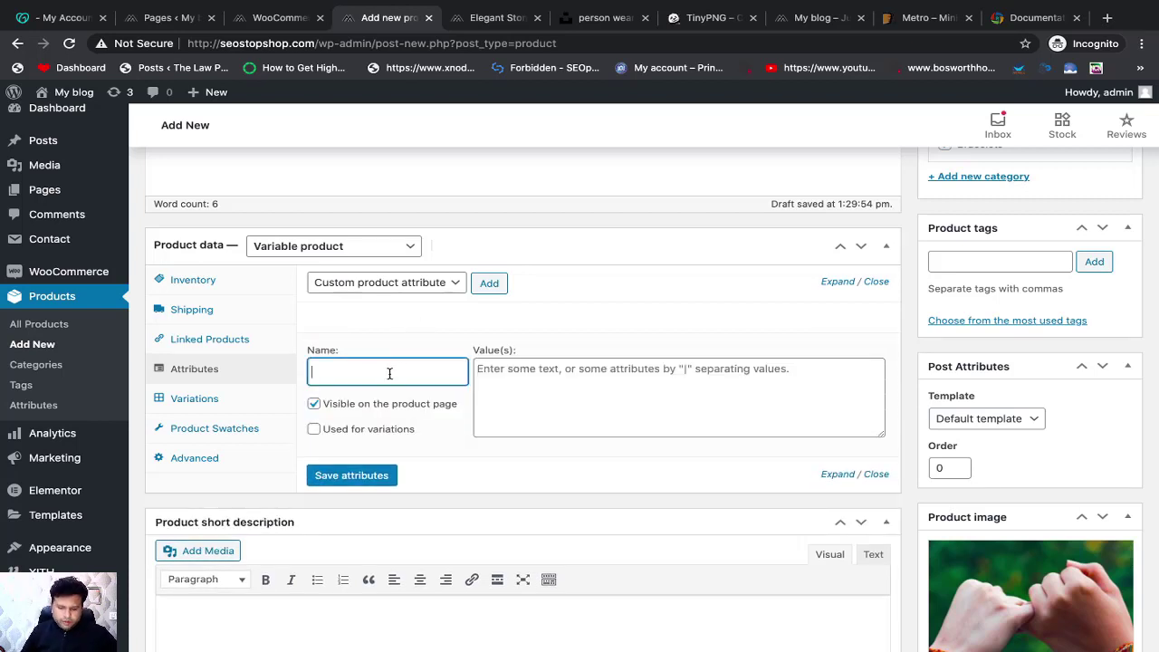
type("Gander")
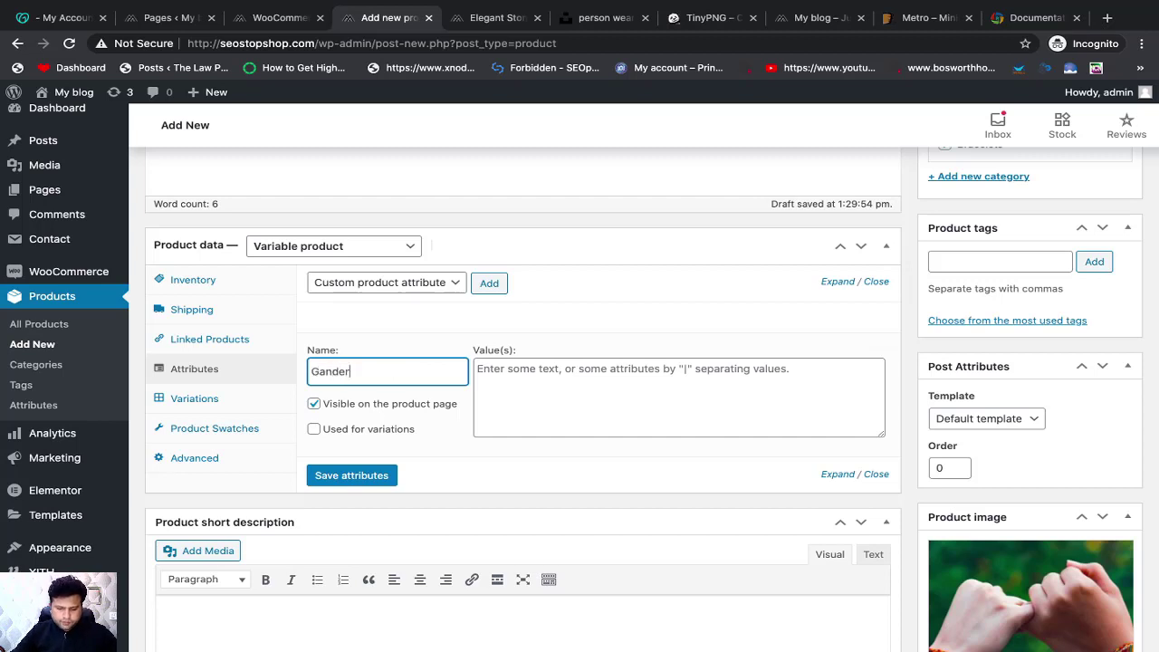
left_click(516, 386)
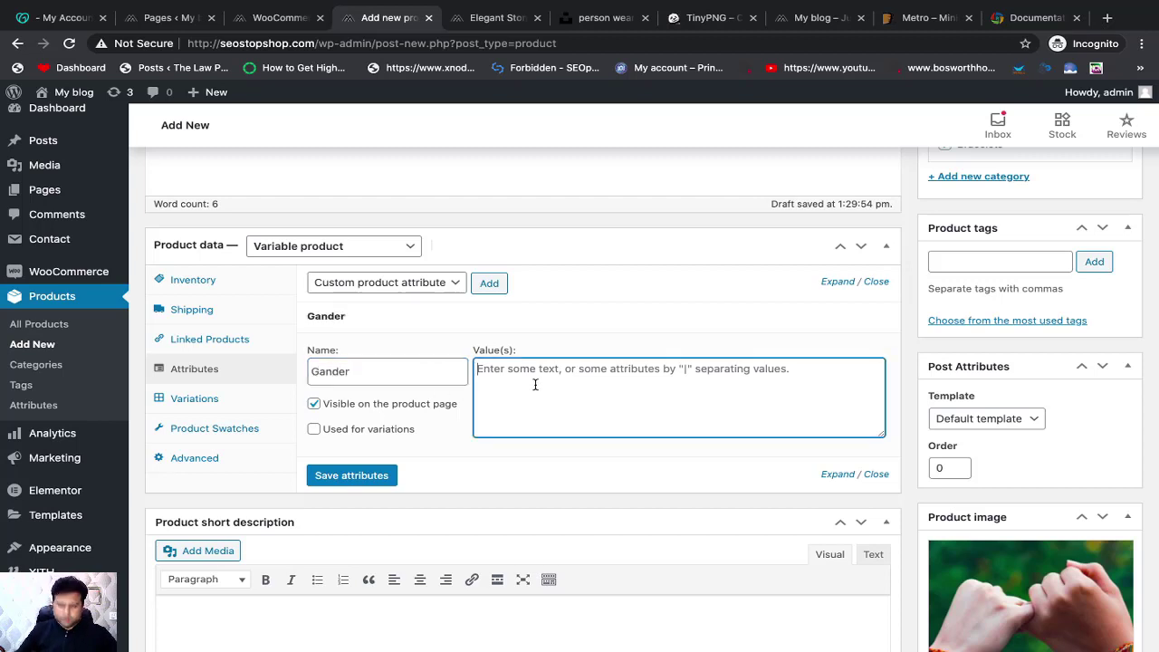
type("Male")
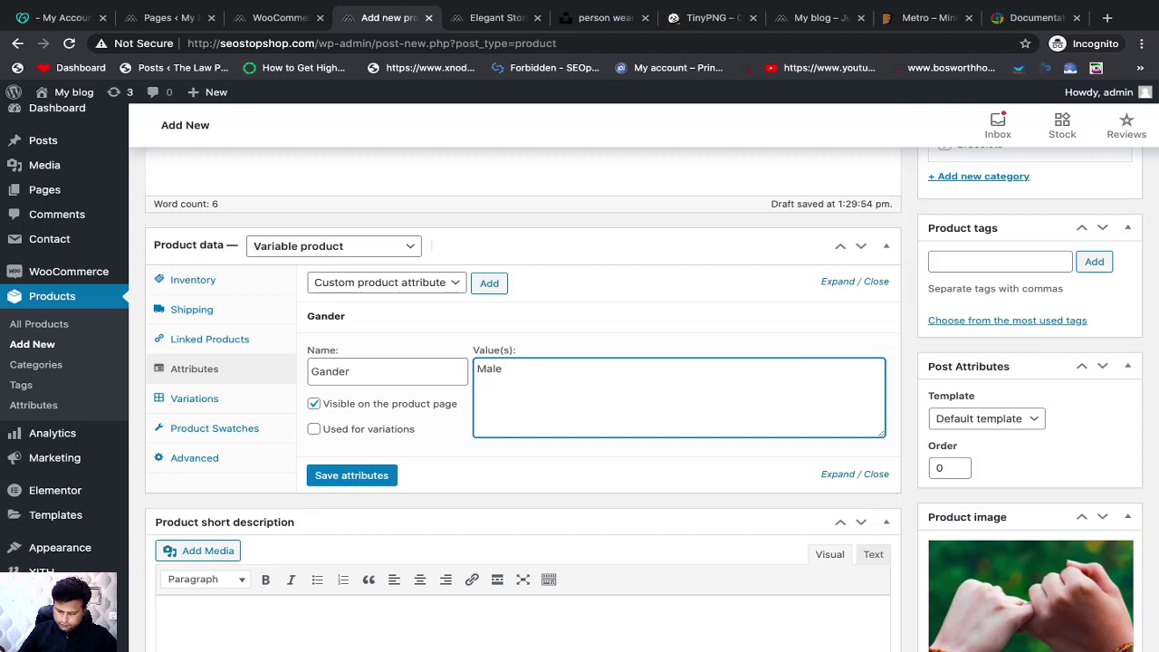
key("BackSpace")
key("BackSpace")
key("BackSpace")
key("BackSpace")
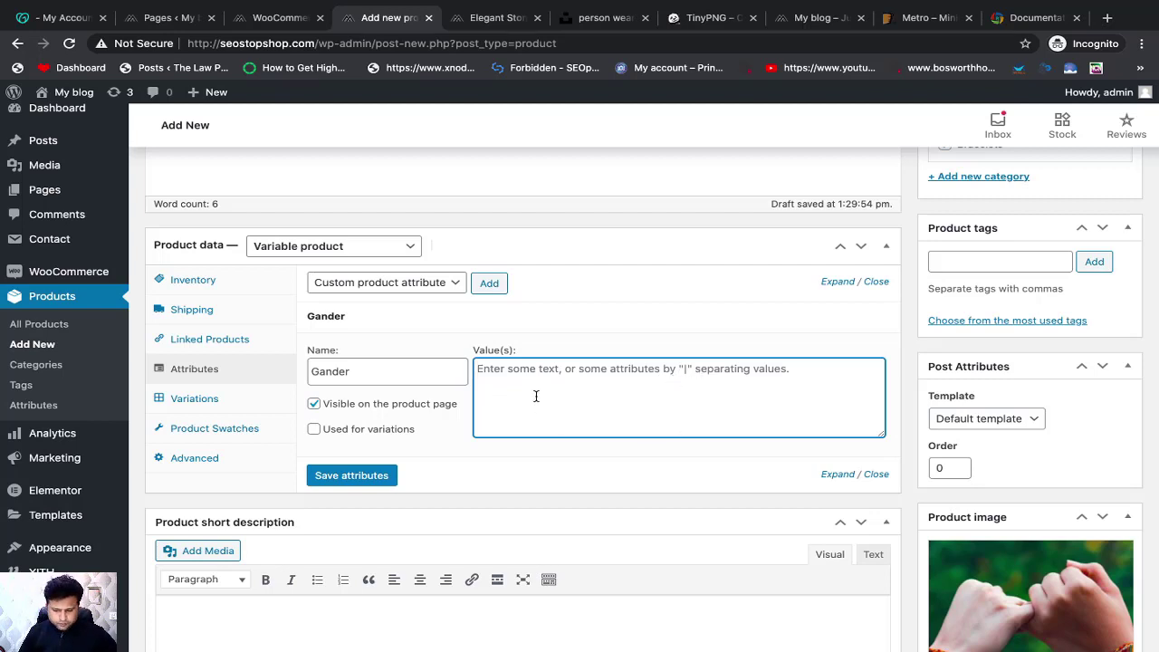
Give the Gander attribute the values "Male | Female", enable it for variations and save the attributes
type("Ma")
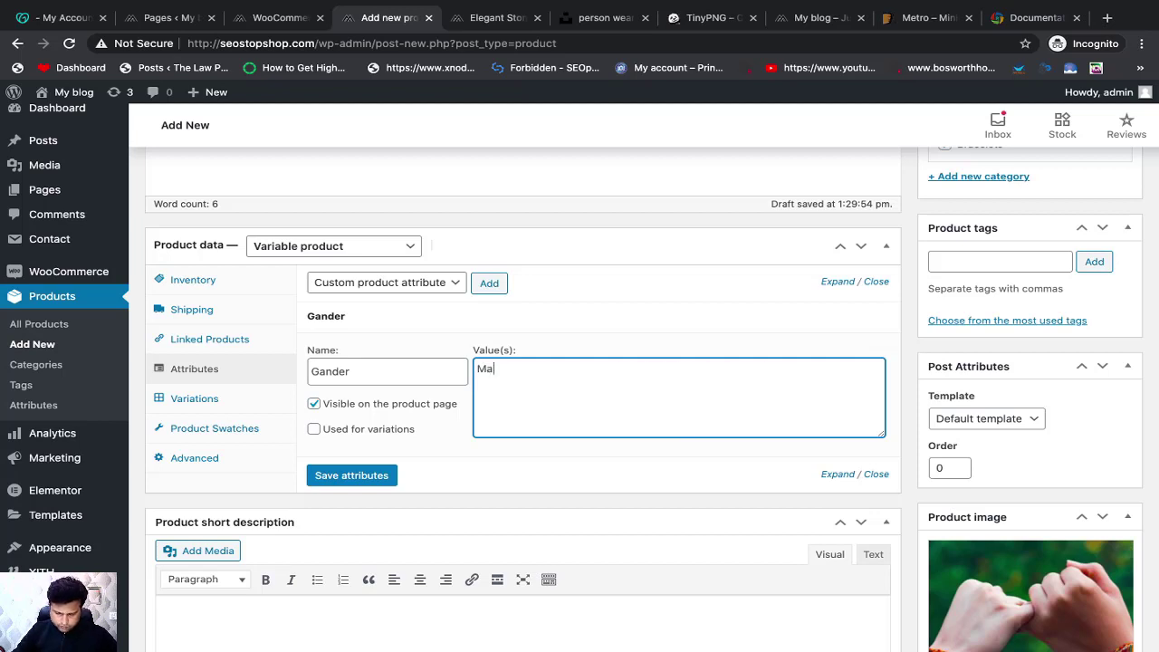
type("le|")
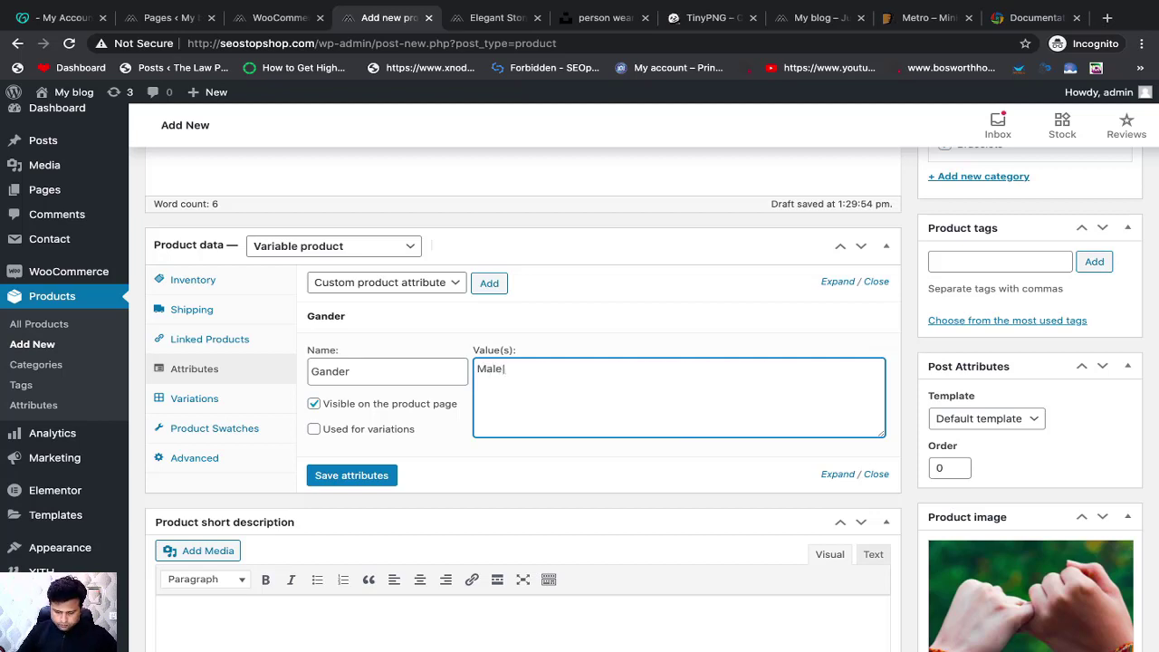
type("Female")
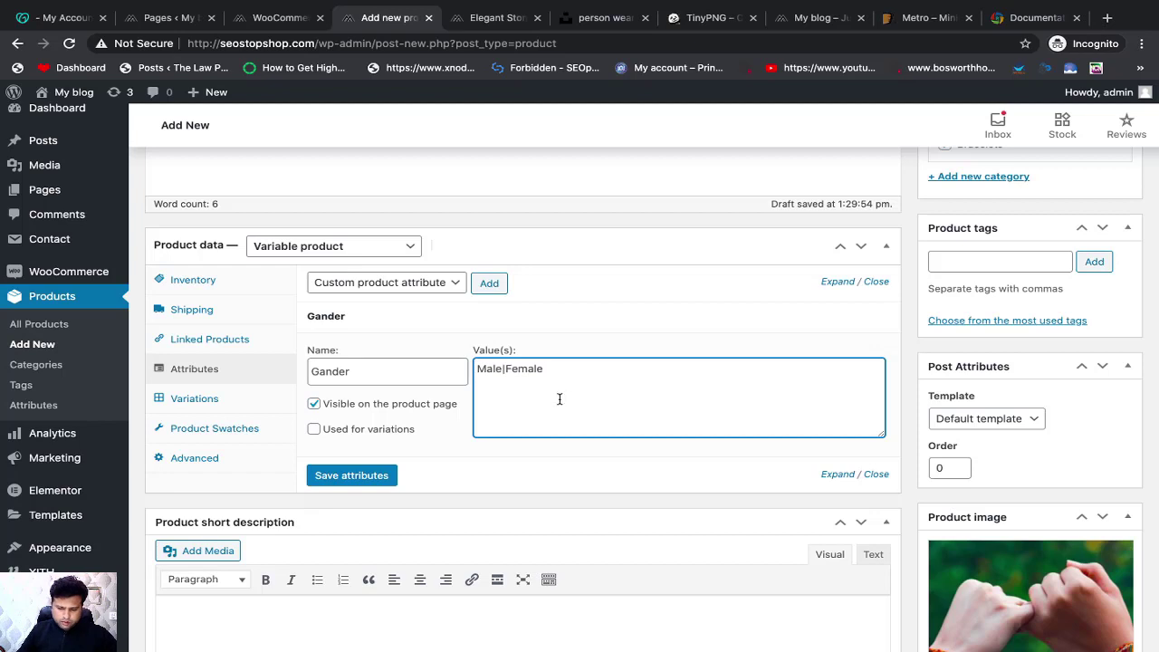
left_click(503, 370)
key("Right")
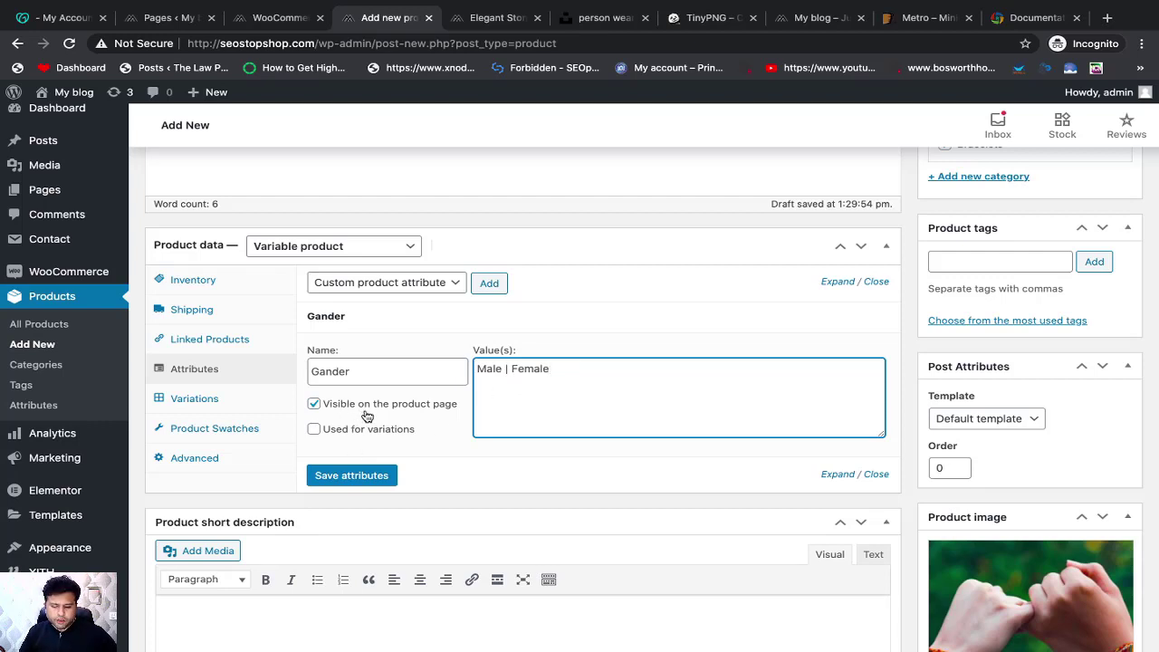
left_click(339, 432)
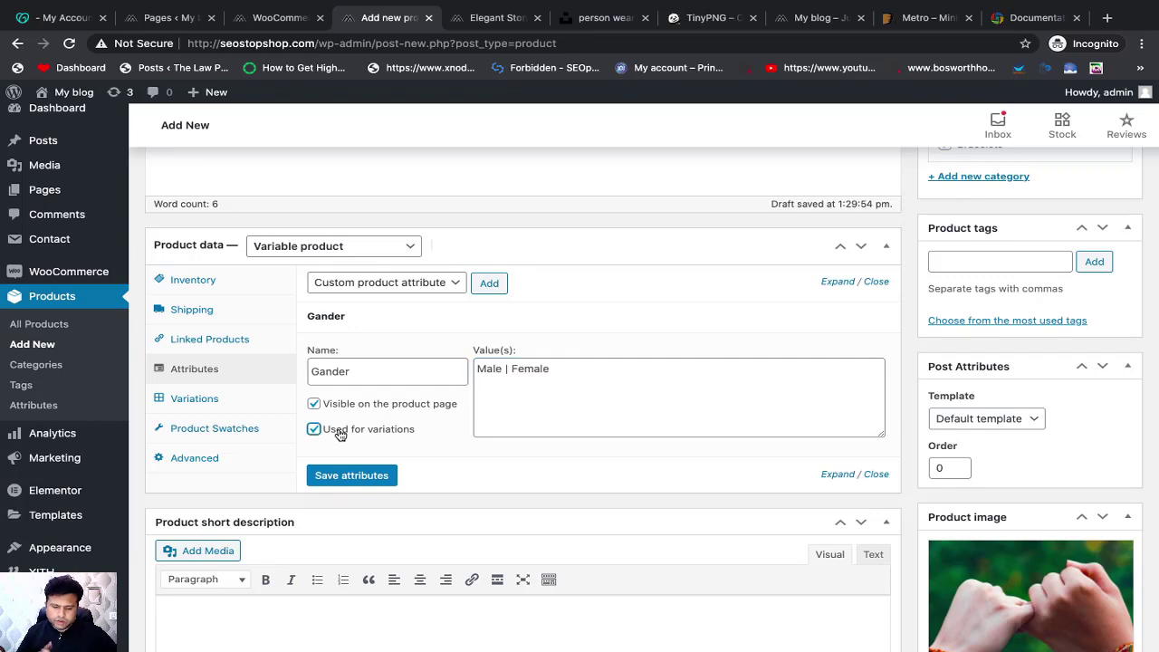
left_click(350, 476)
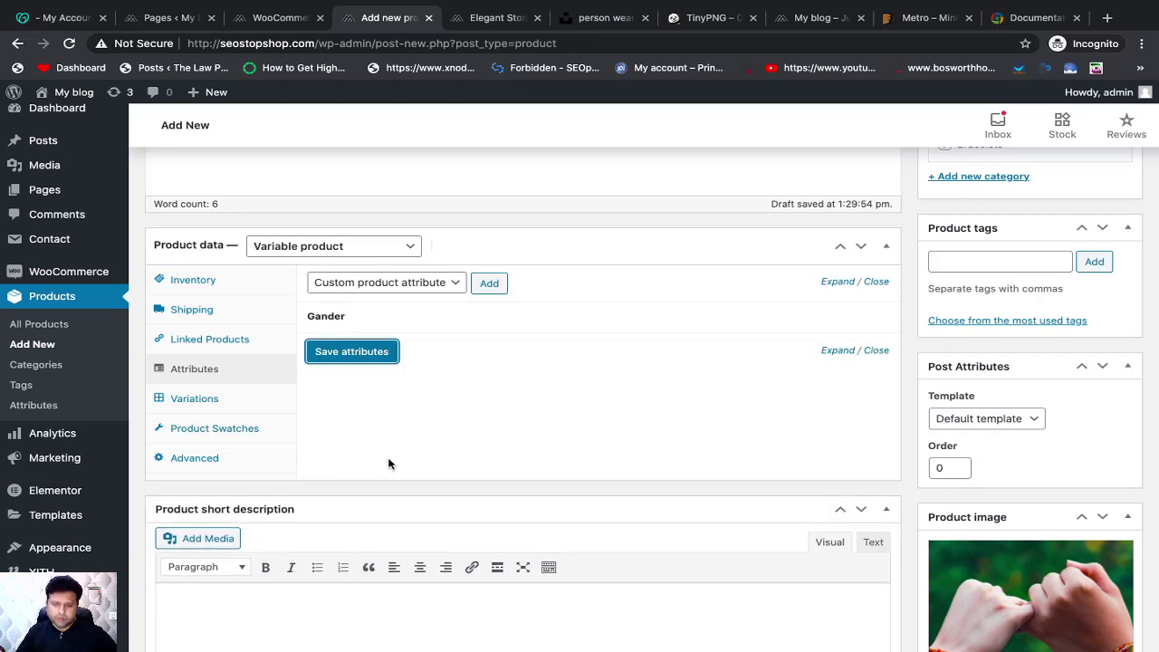
left_click(367, 355)
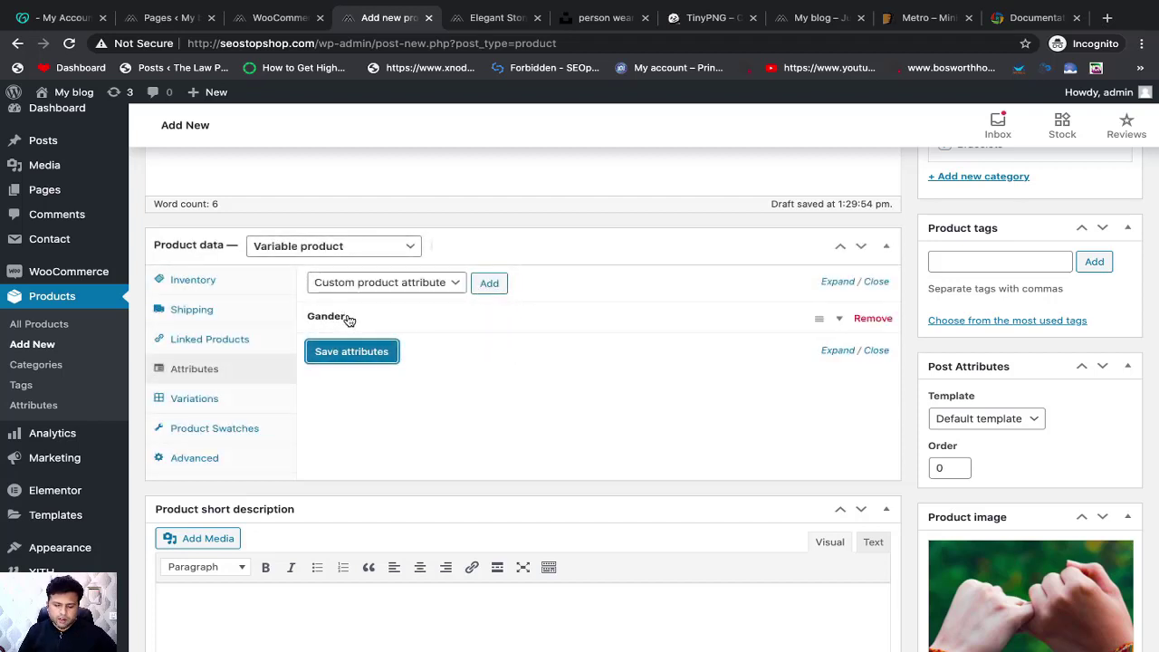
Add a second custom attribute "Size" with the values "1 | 2", enable it for variations and save the attributes
left_click(487, 284)
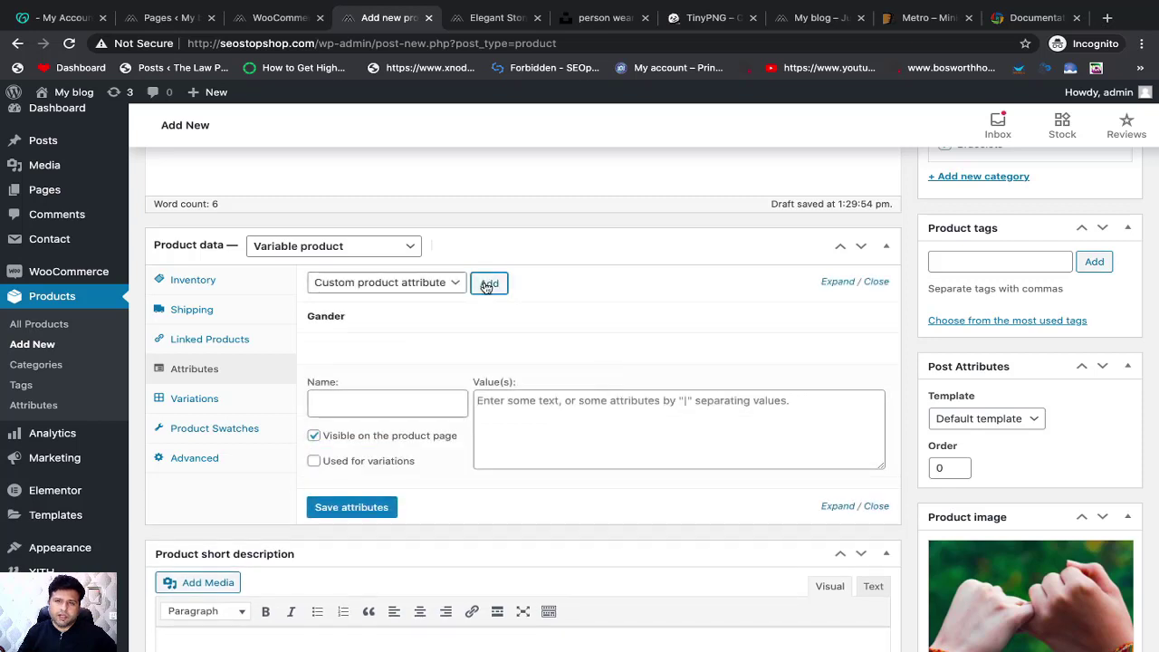
left_click(371, 398)
type("Size")
left_click(539, 407)
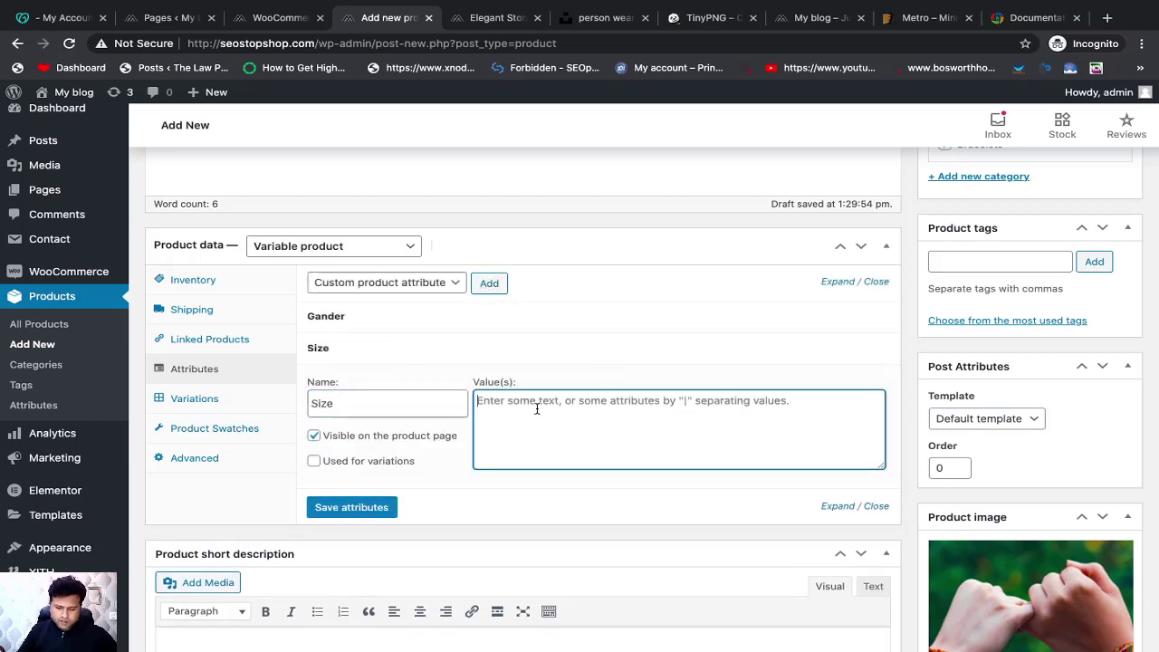
type("1")
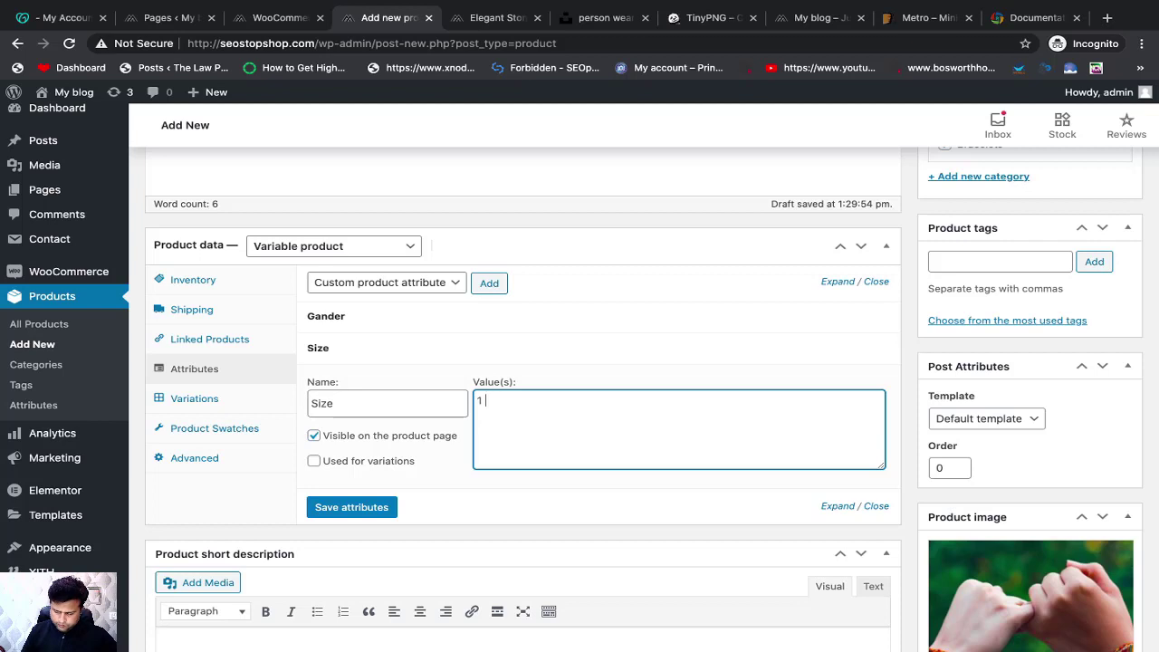
type(" | 2")
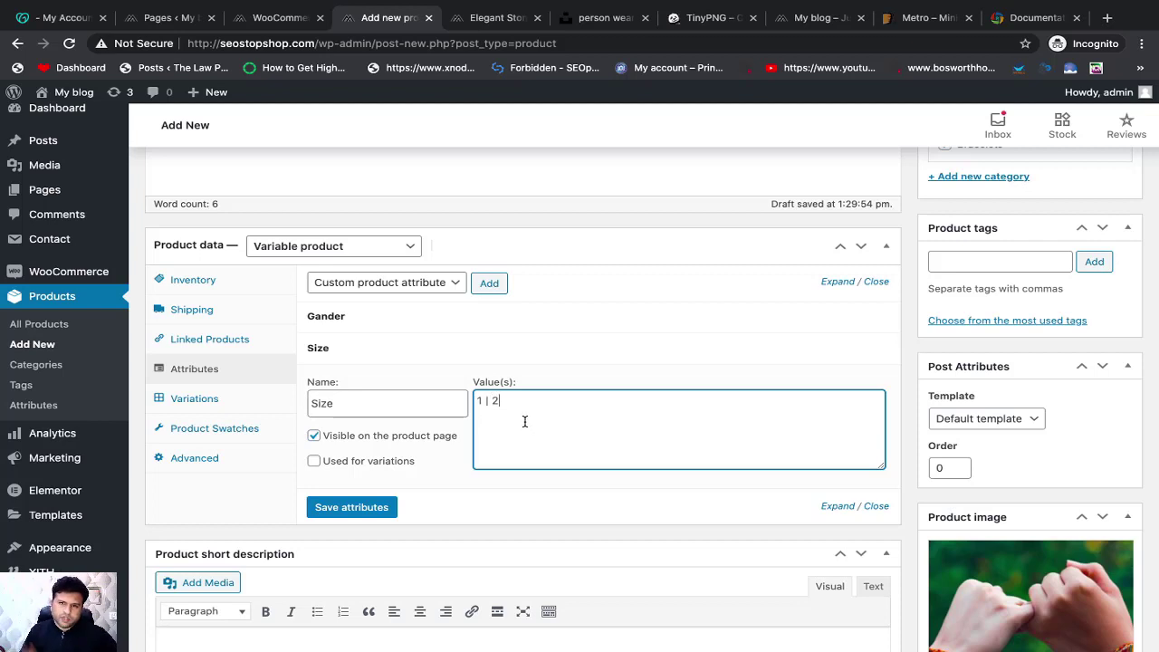
left_click(314, 461)
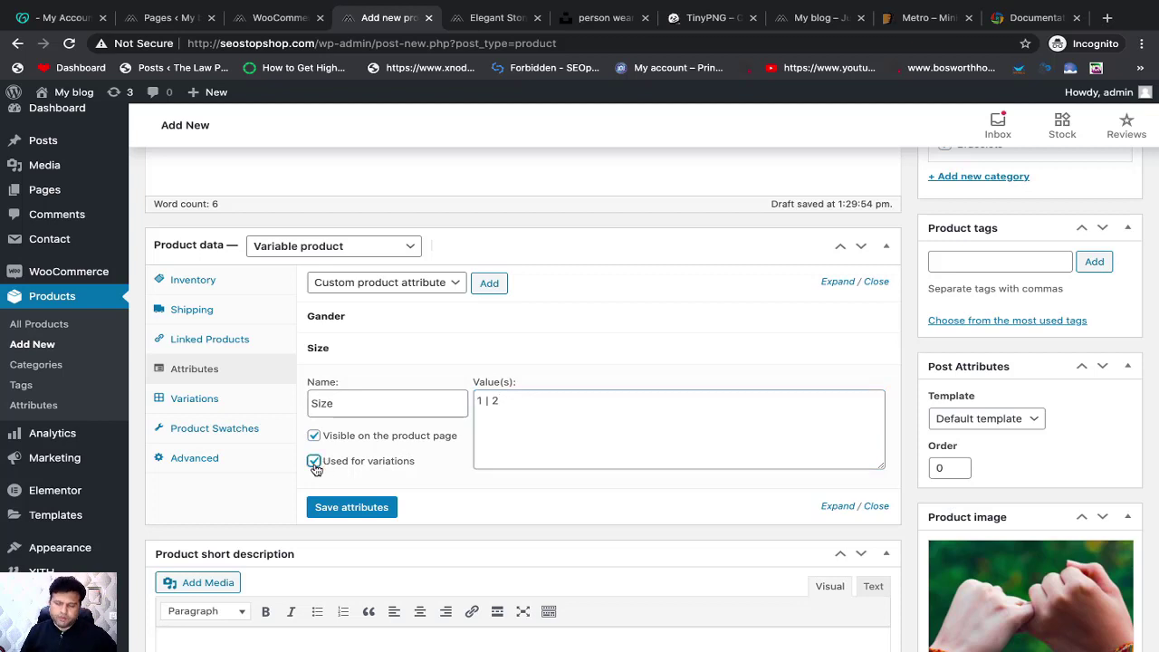
left_click(341, 514)
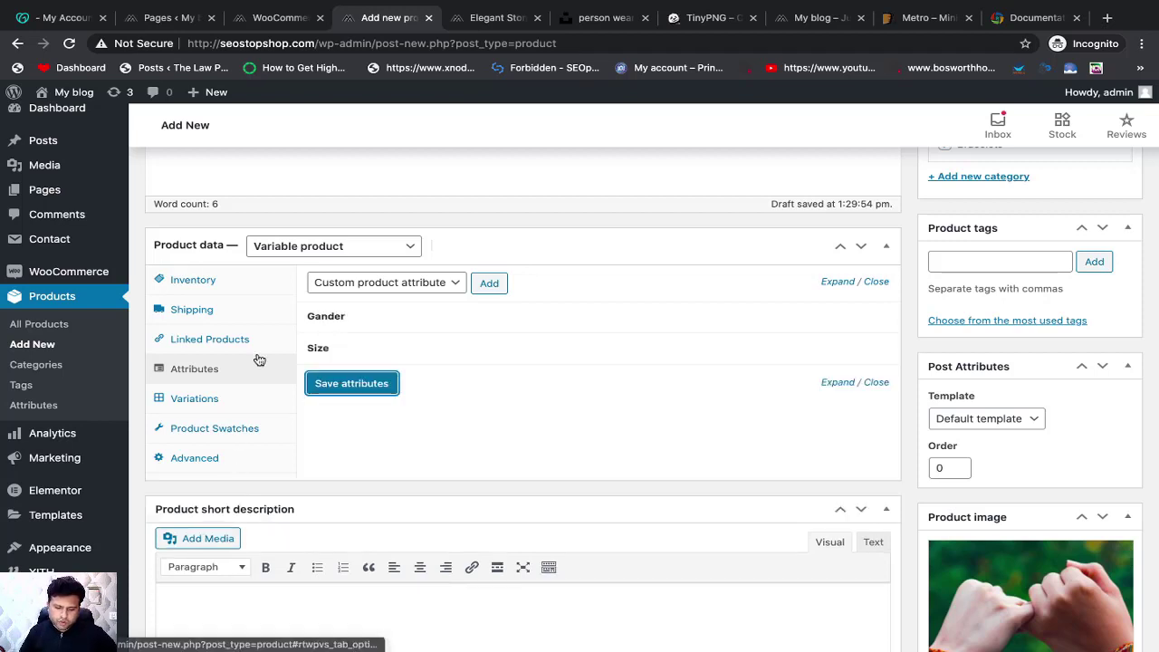
left_click(353, 384)
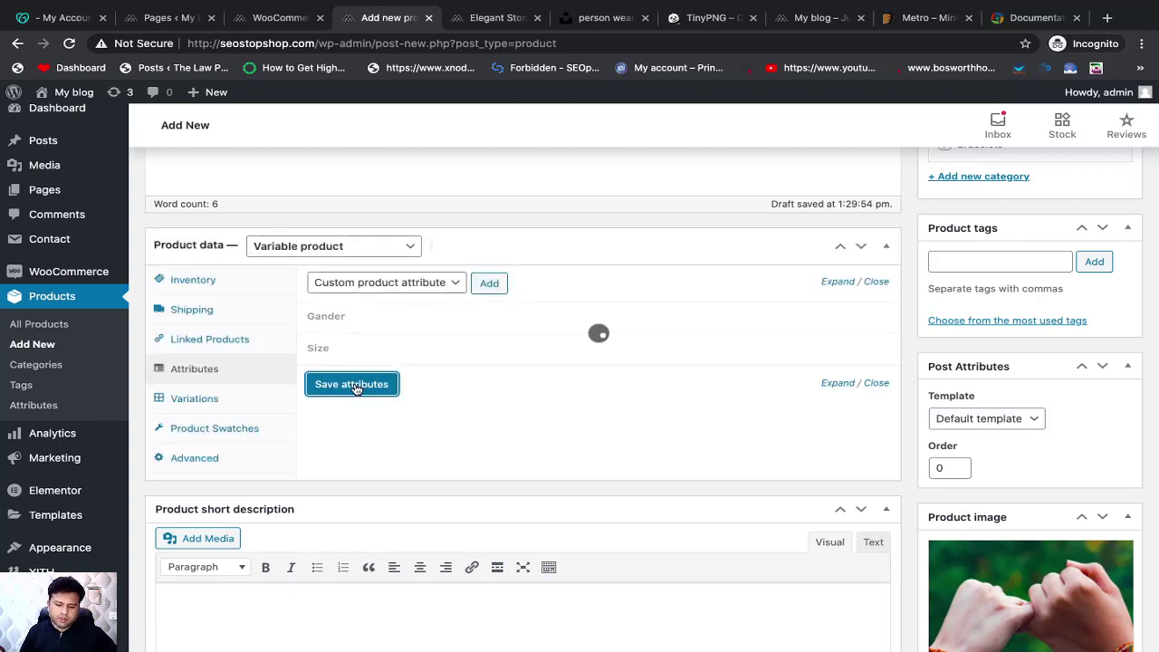
Create variations from all attributes of the bracelet product and accept linking every possible combination
left_click(199, 399)
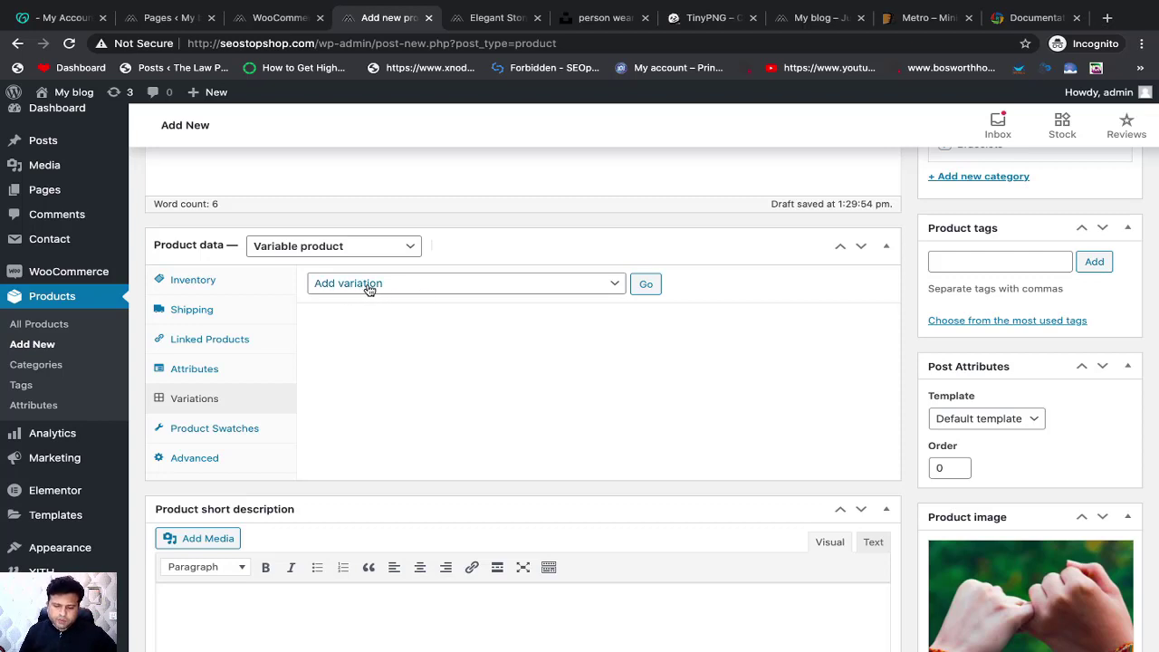
left_click(614, 286)
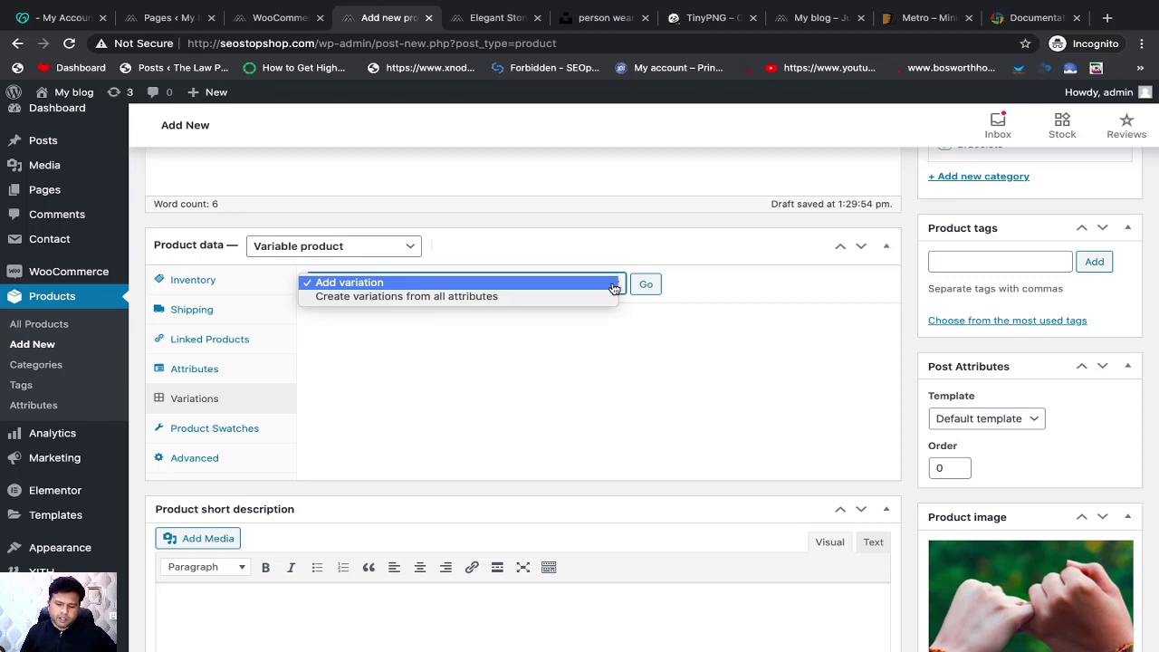
left_click(413, 298)
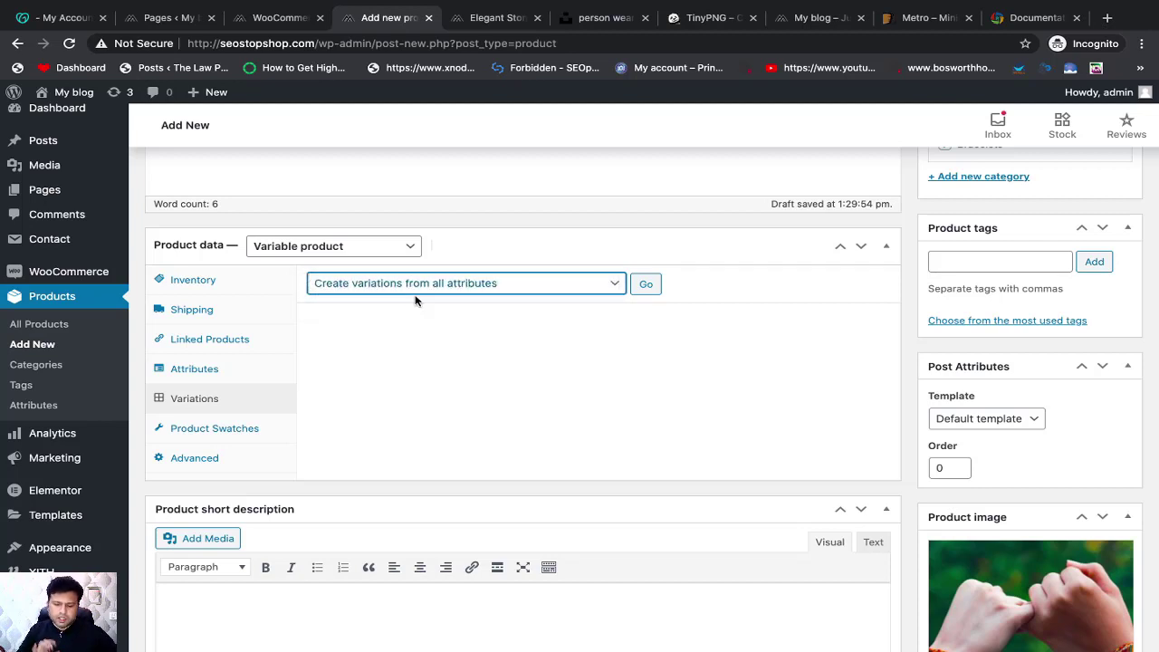
left_click(646, 285)
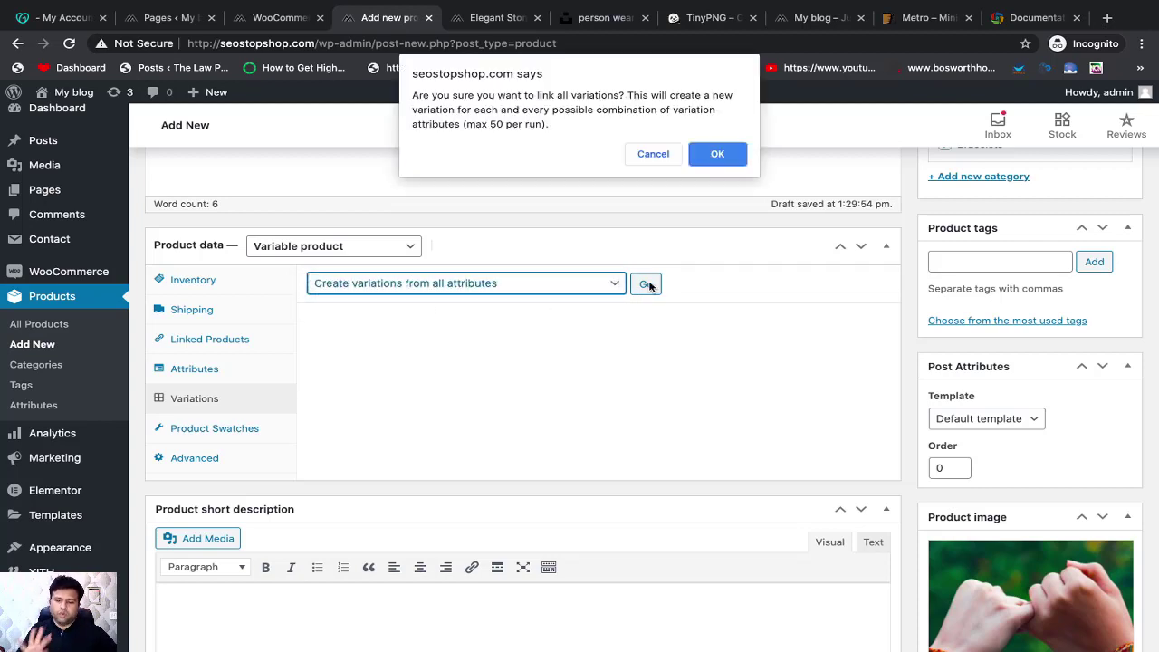
left_click(711, 155)
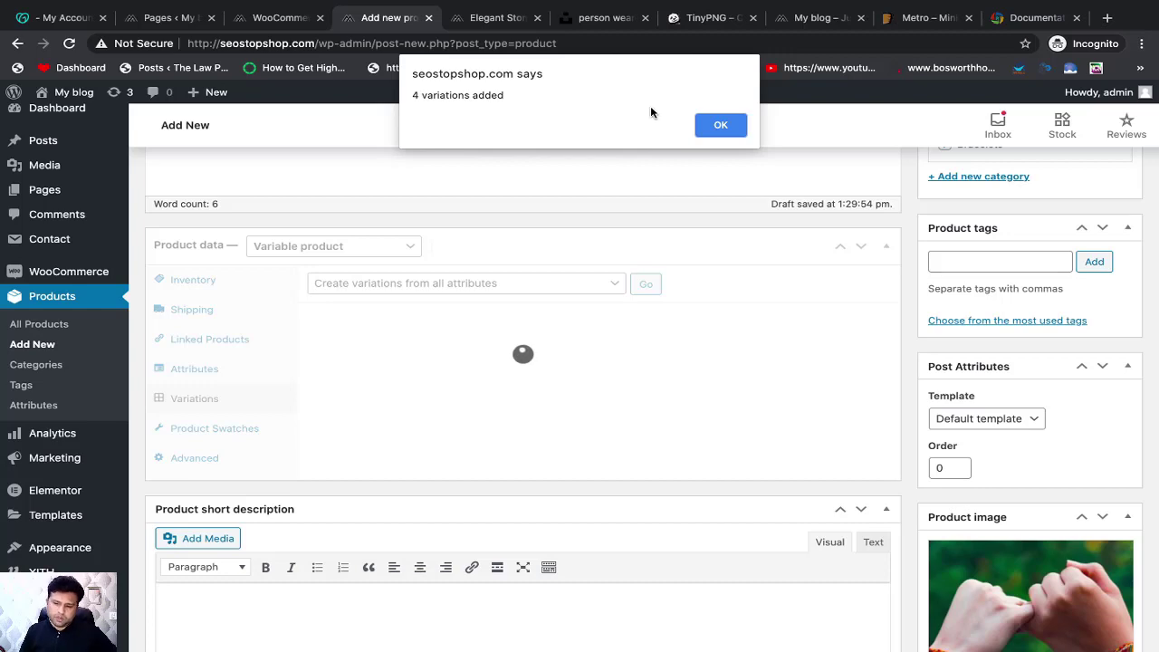
left_click(710, 121)
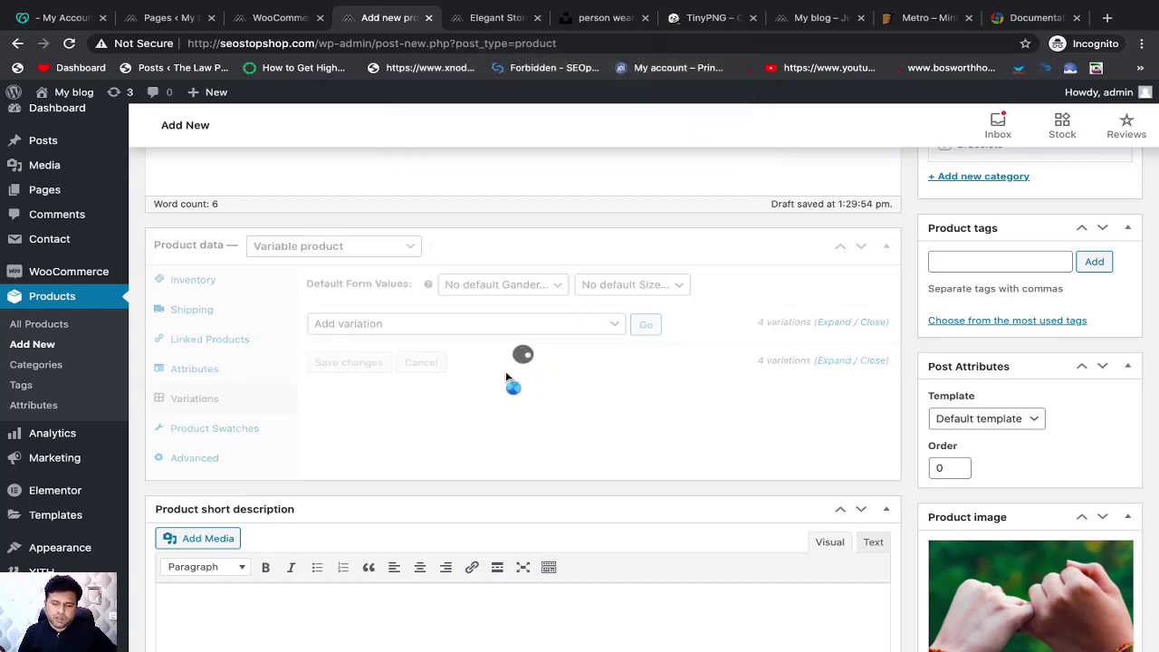
Expand the Male, size 1 variation and set Beautiful-Multi-Colour-Bracelet-2.jpg from the media library as its image
scroll(507, 376, "down", 1)
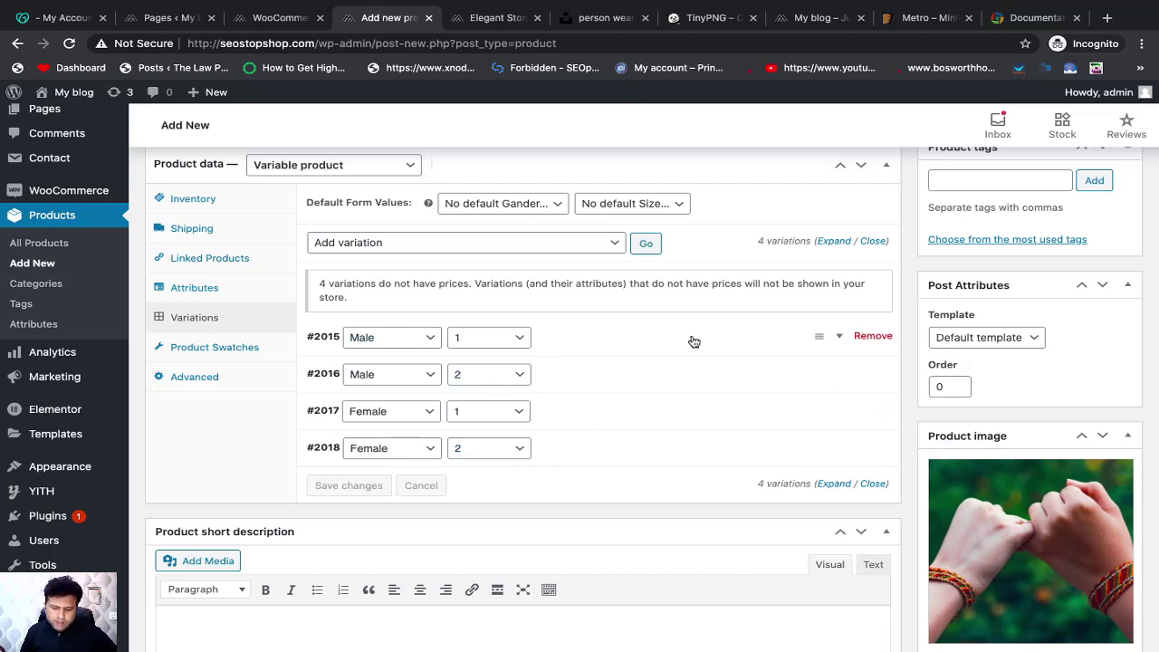
left_click(765, 341)
scroll(765, 341, "down", 2)
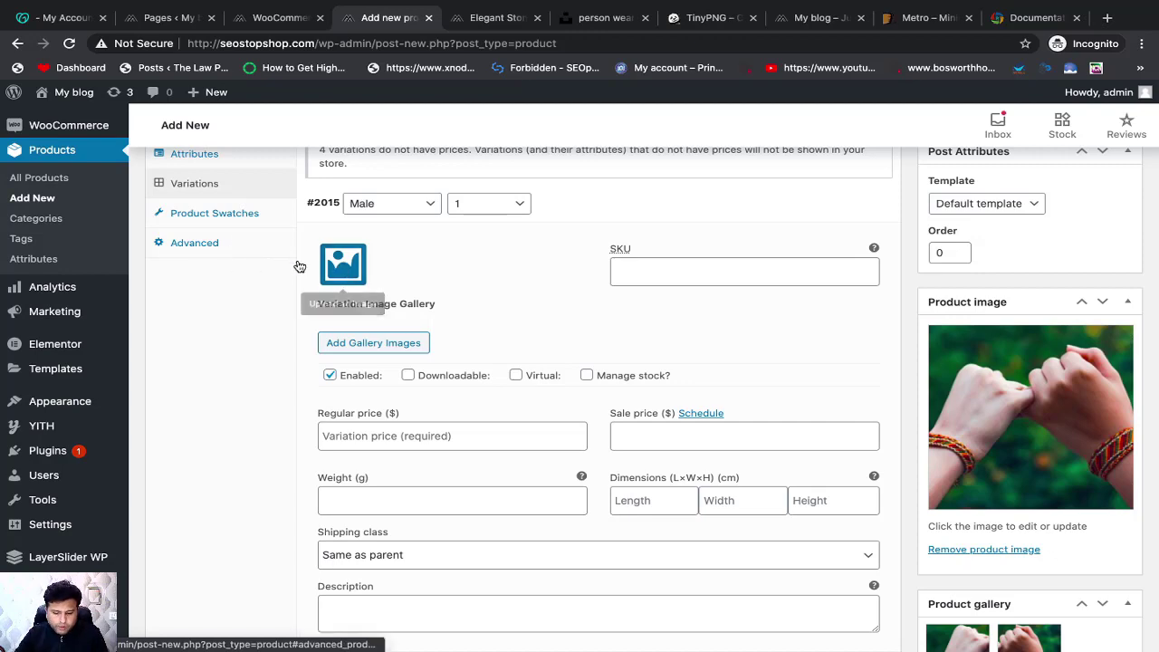
left_click(340, 270)
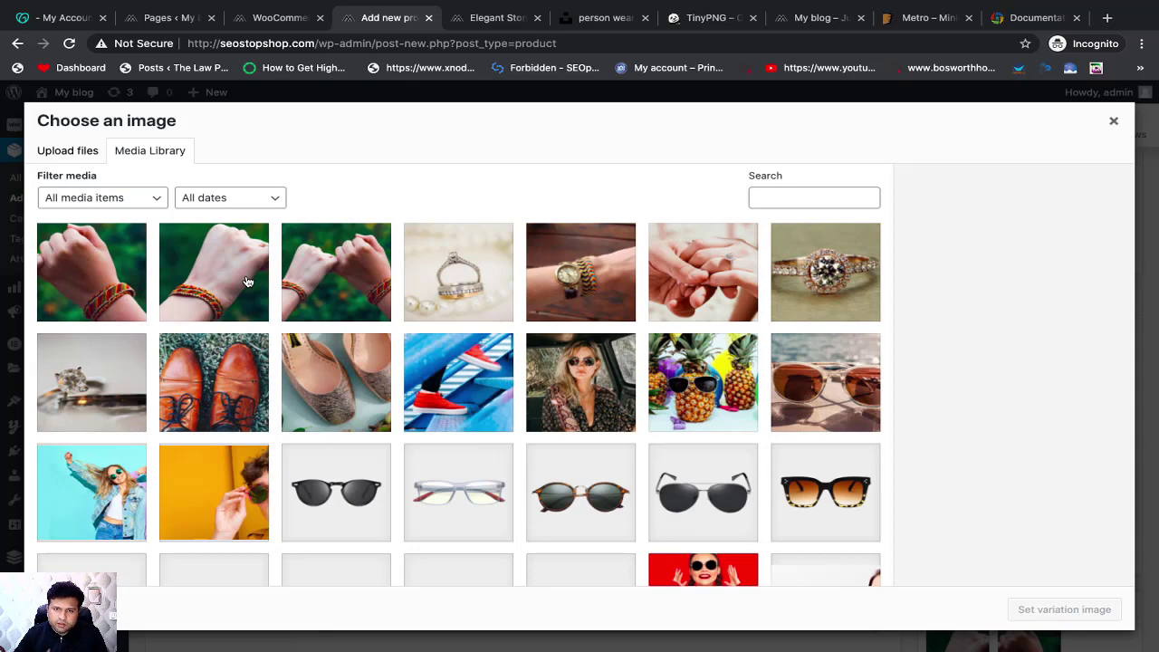
left_click(118, 287)
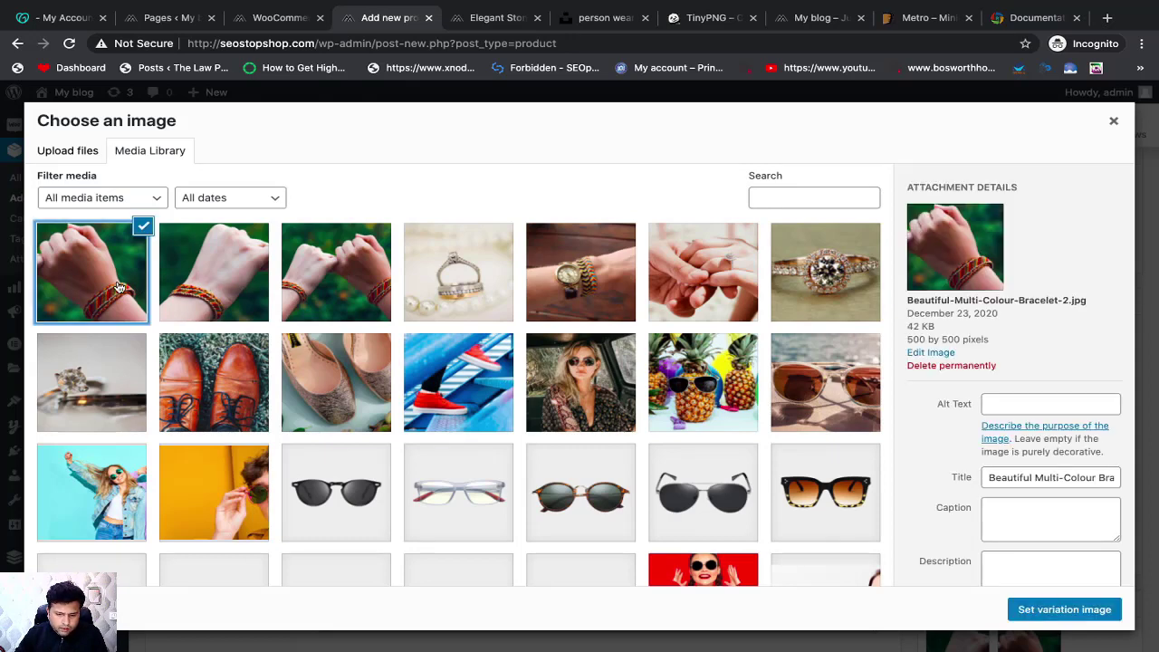
left_click(1046, 609)
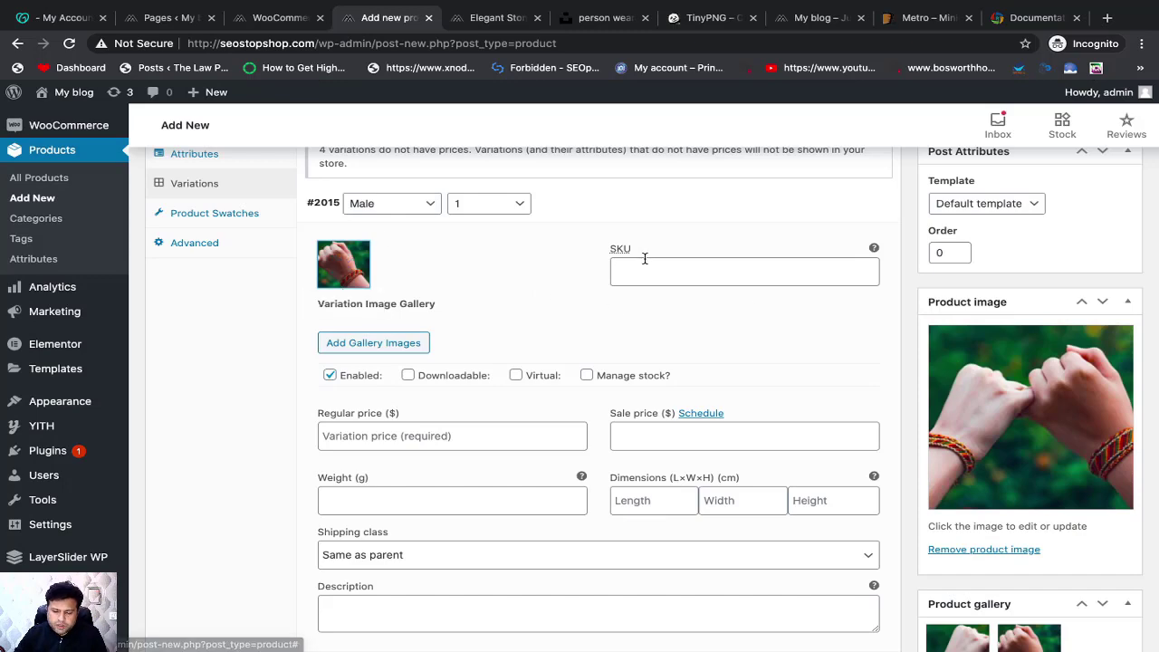
Set the Male, size 1 variation's regular price to $10.95 and its sale price to $7.99
scroll(374, 333, "down", 1)
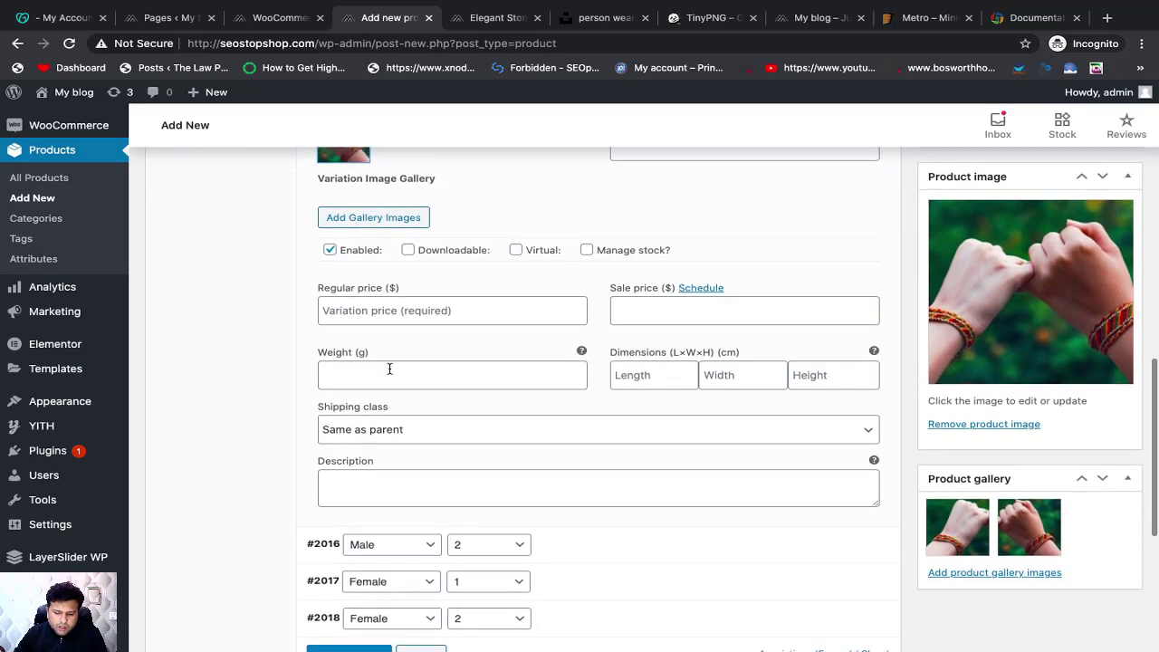
left_click(373, 305)
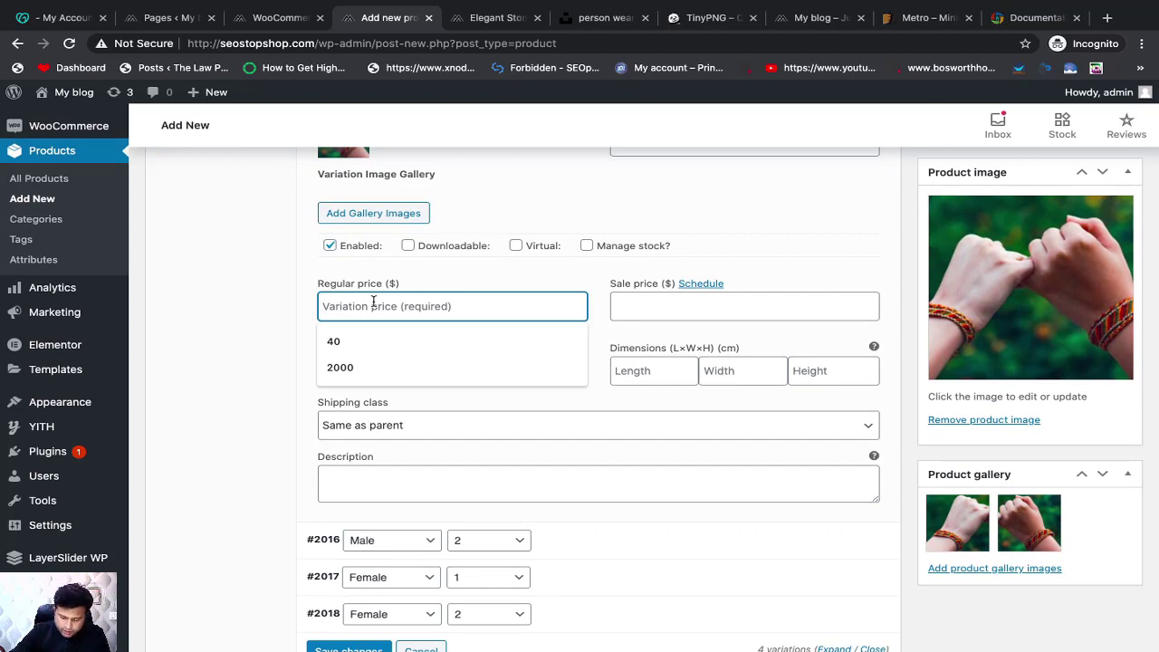
type("11")
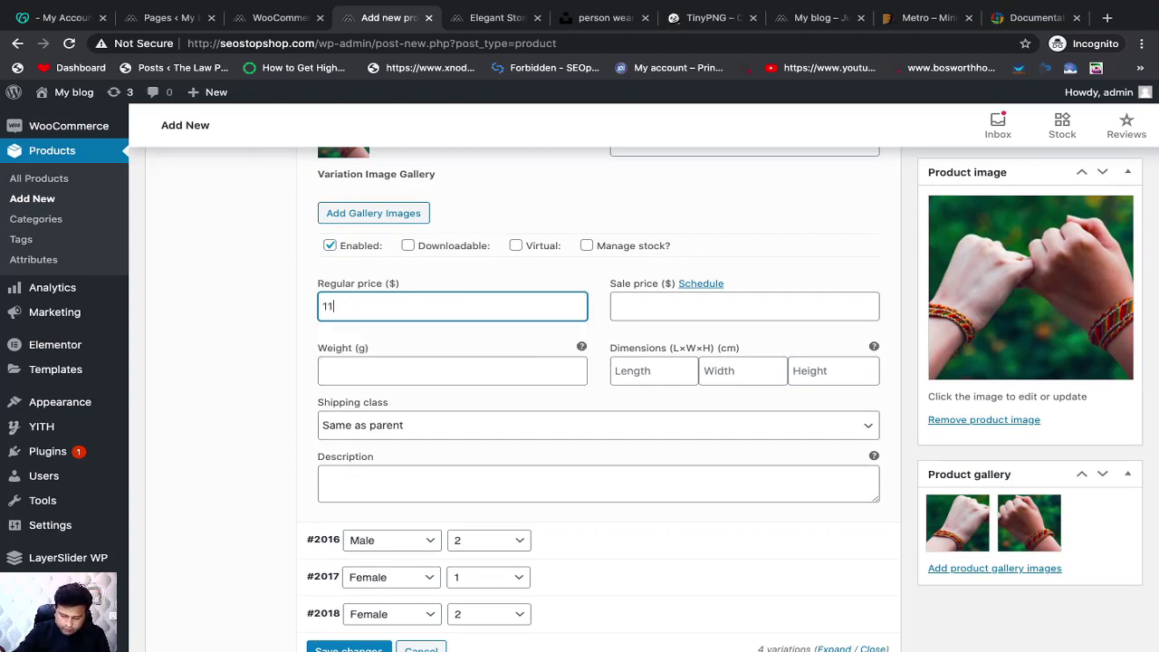
type("\\")
key("BackSpace")
key("BackSpace")
key("BackSpace")
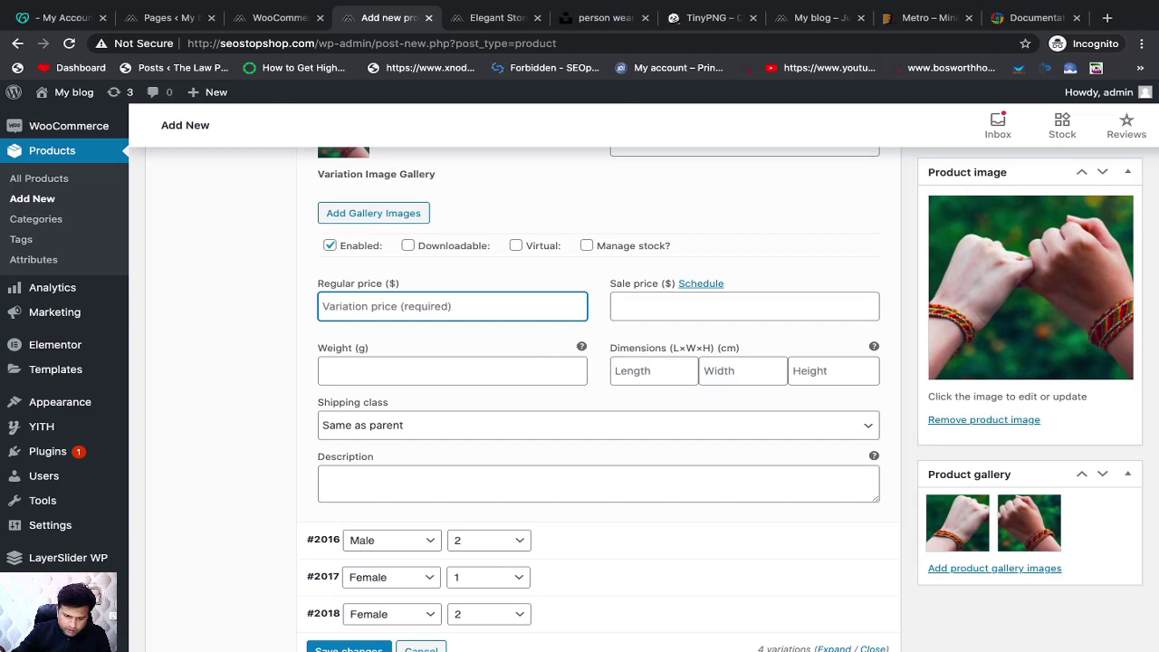
type("10.95")
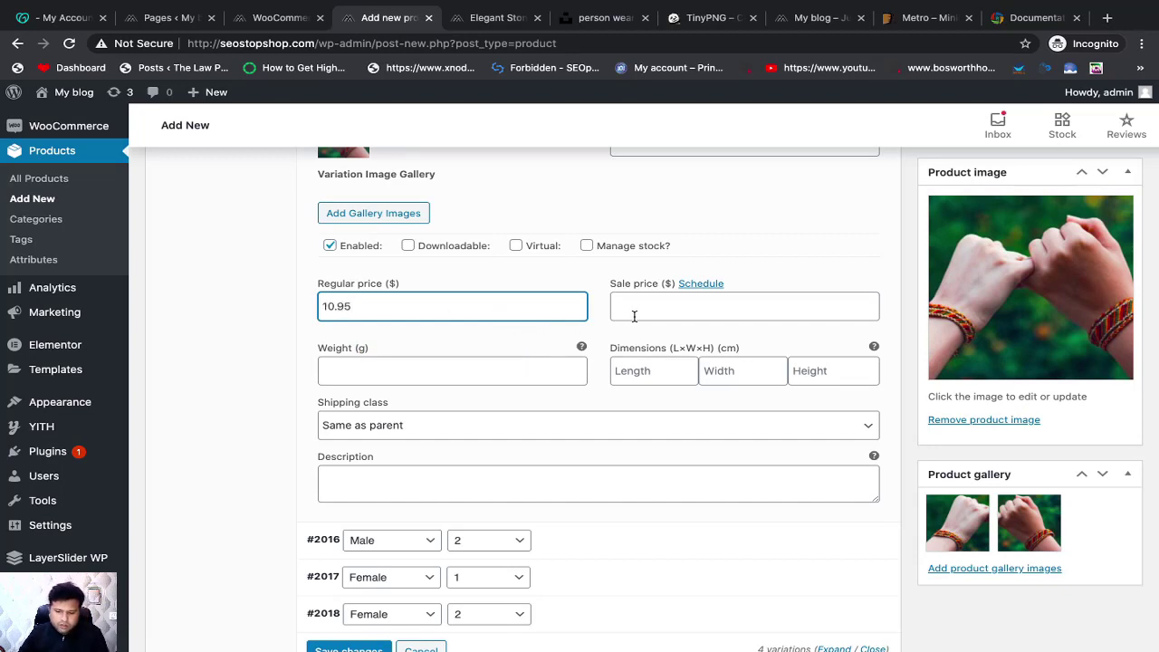
left_click(647, 306)
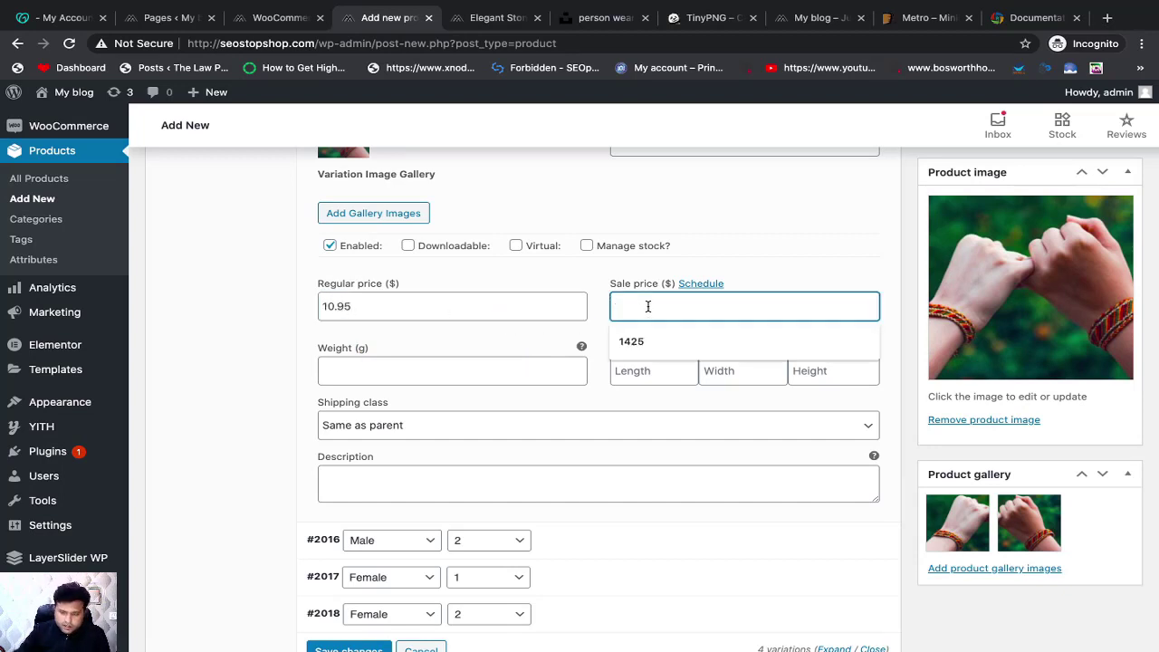
type("7.99")
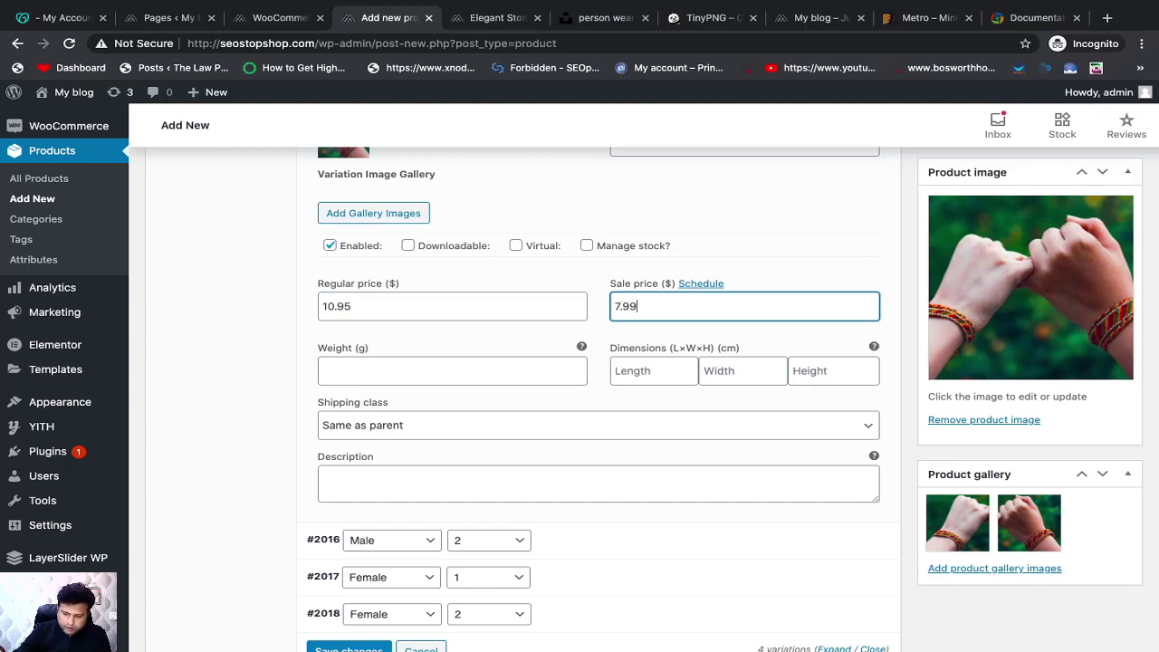
left_click(504, 372)
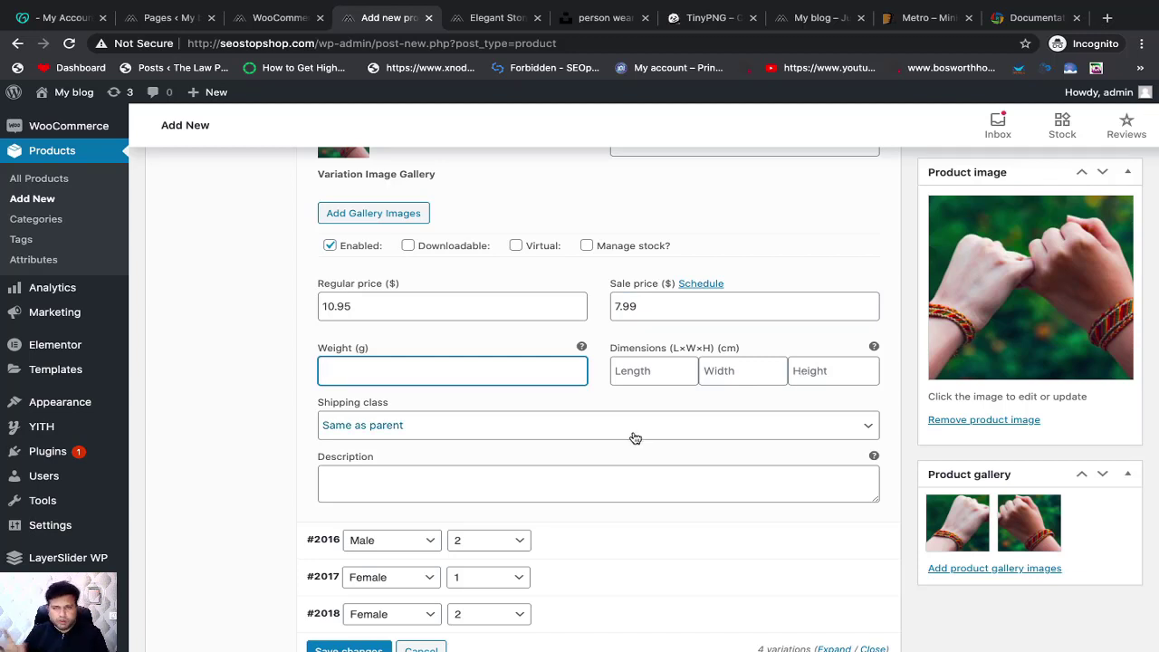
scroll(431, 438, "down", 1)
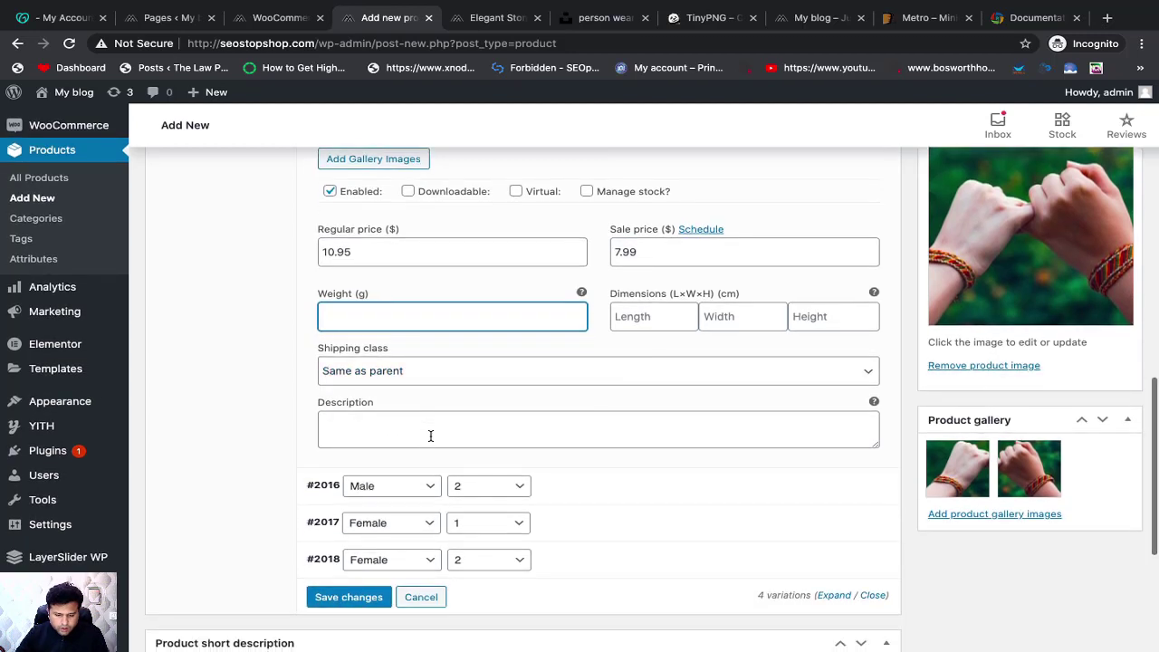
left_click(351, 431)
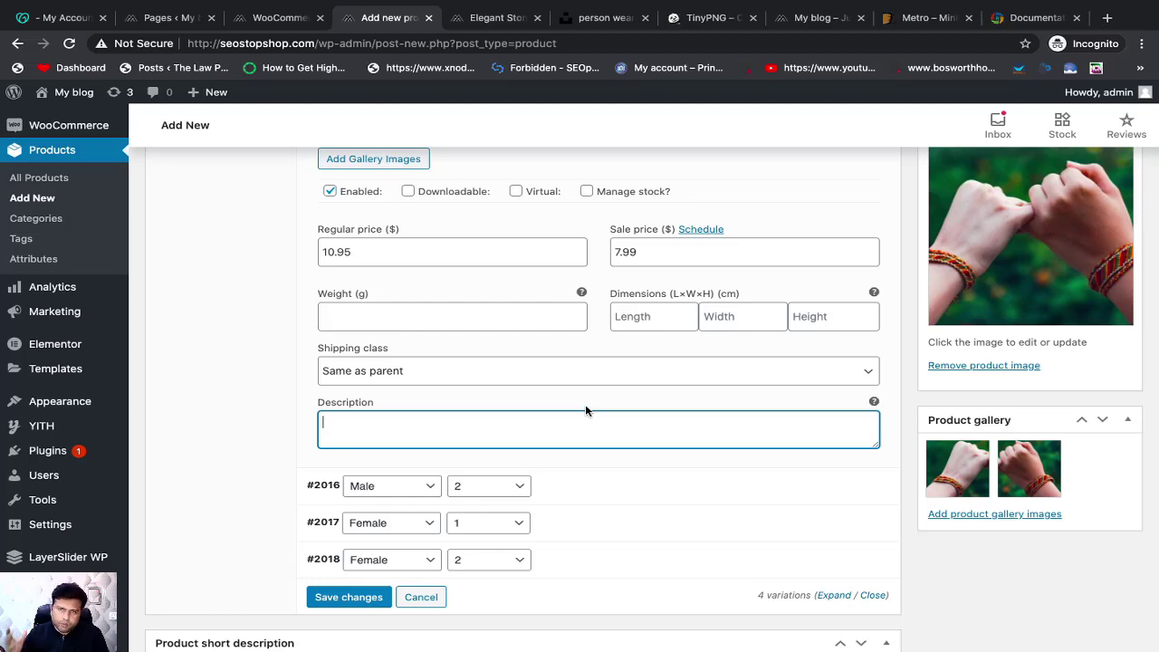
scroll(585, 410, "down", 1)
scroll(587, 441, "up", 3)
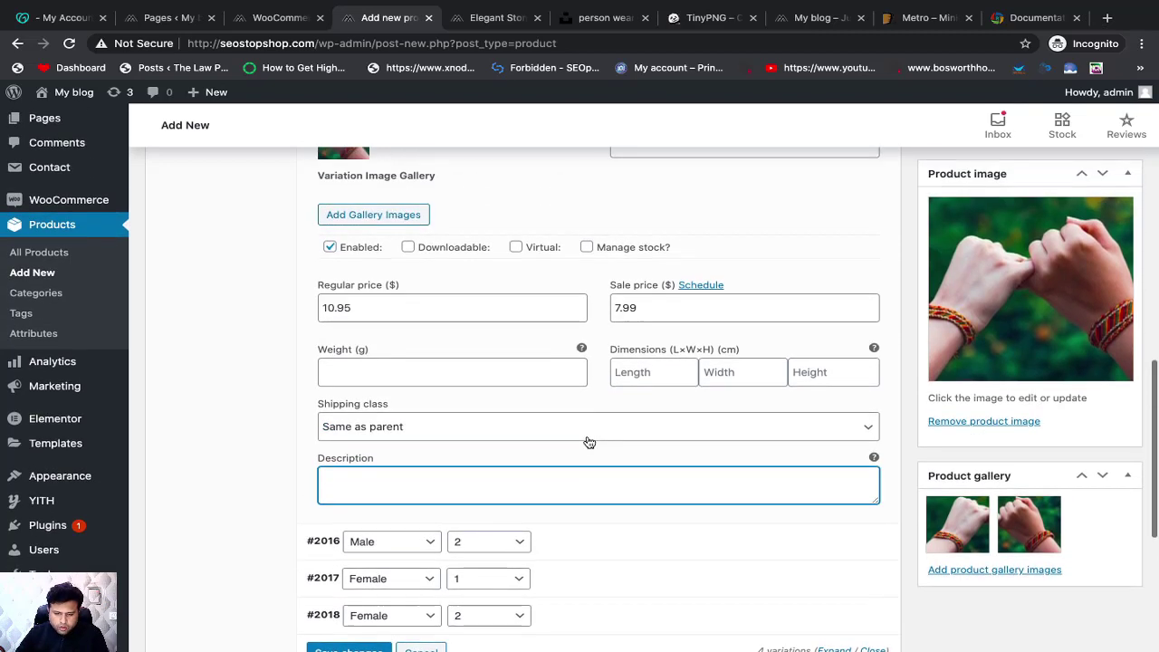
Enable stock management for the Male, size 1 variation and set its stock quantity to 50
scroll(586, 441, "down", 1)
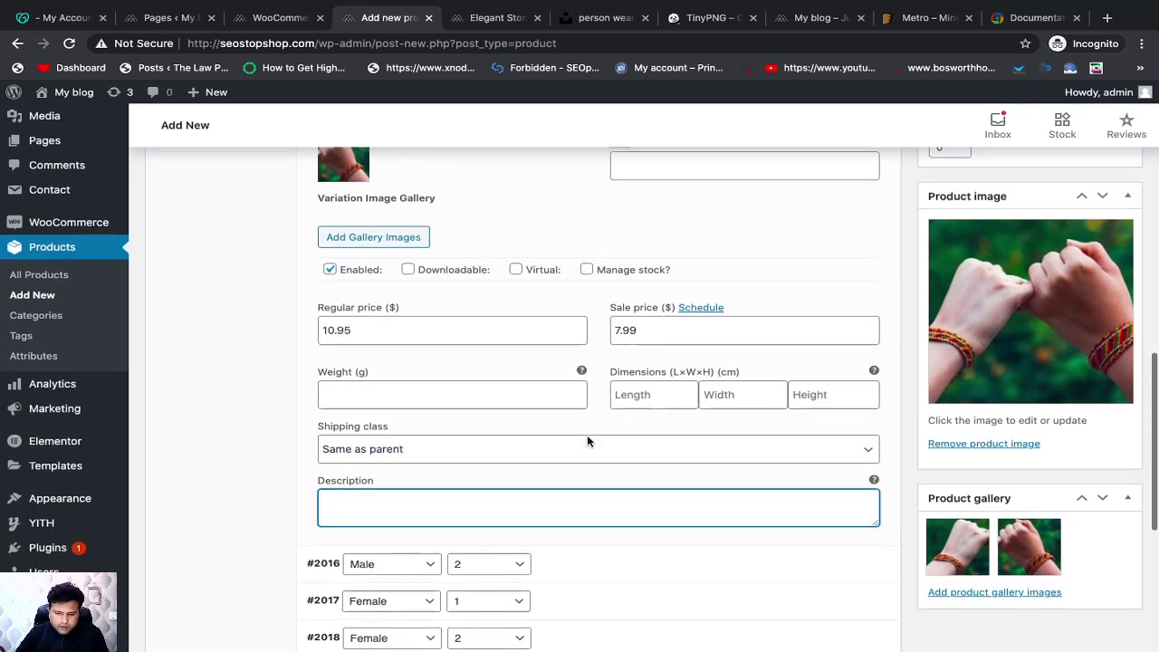
left_click(586, 270)
left_click(409, 395)
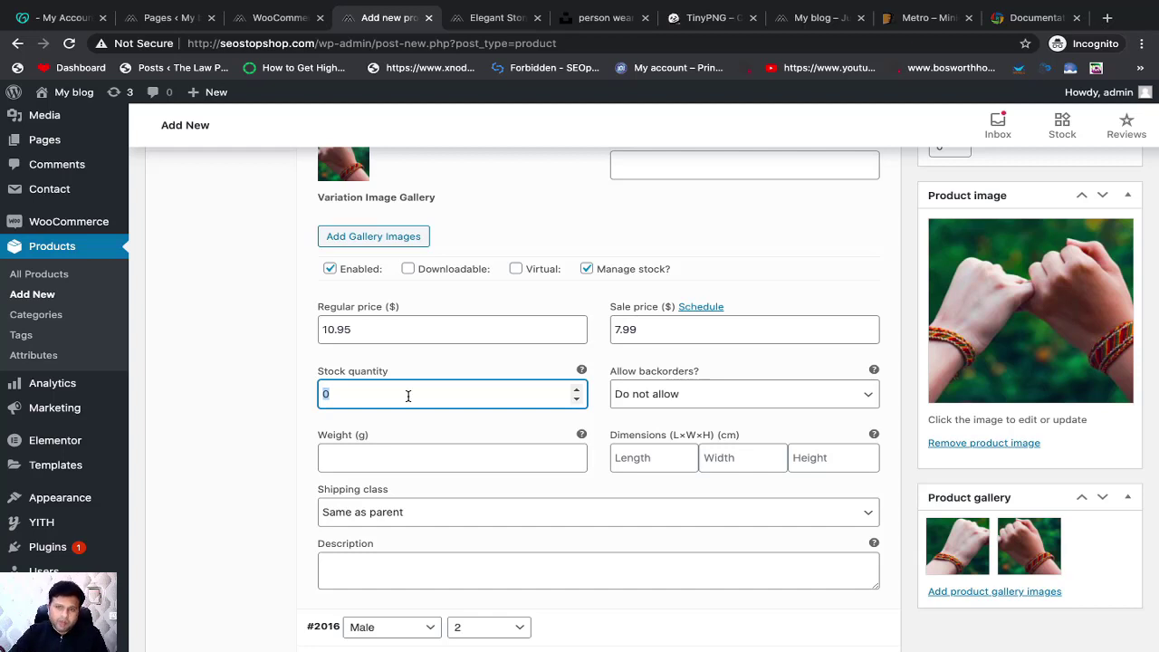
type("50")
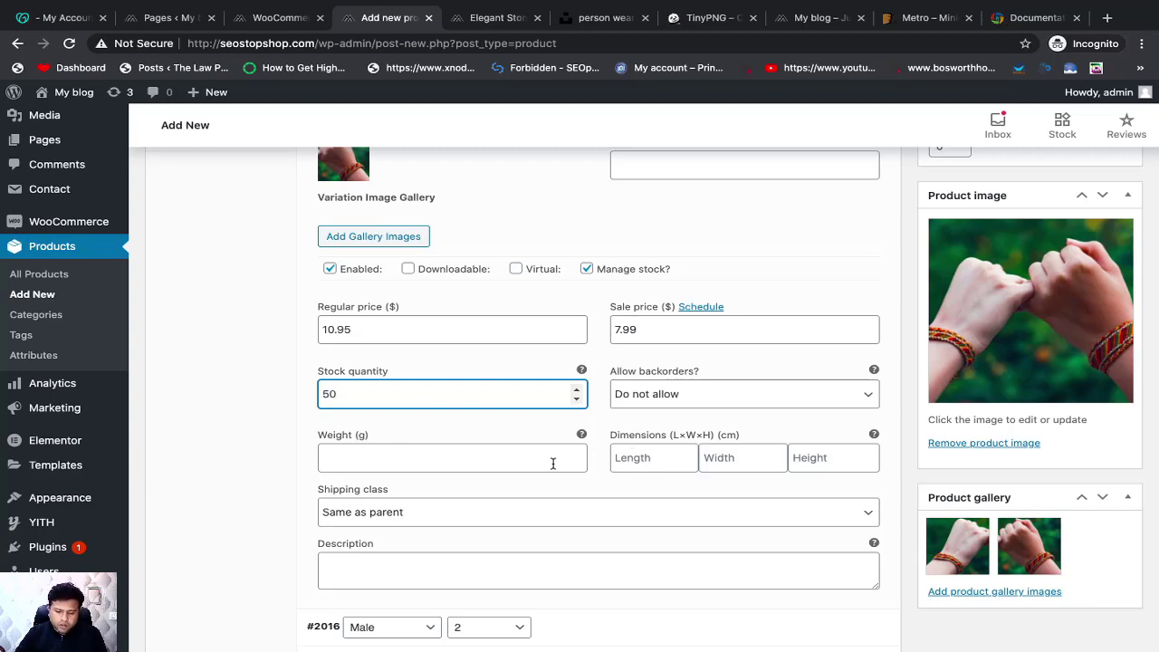
Expand the Male, size 2 variation and set Beautiful-Multi-Colour-Bracelet-2.jpg from the media library as its image
scroll(572, 457, "down", 1)
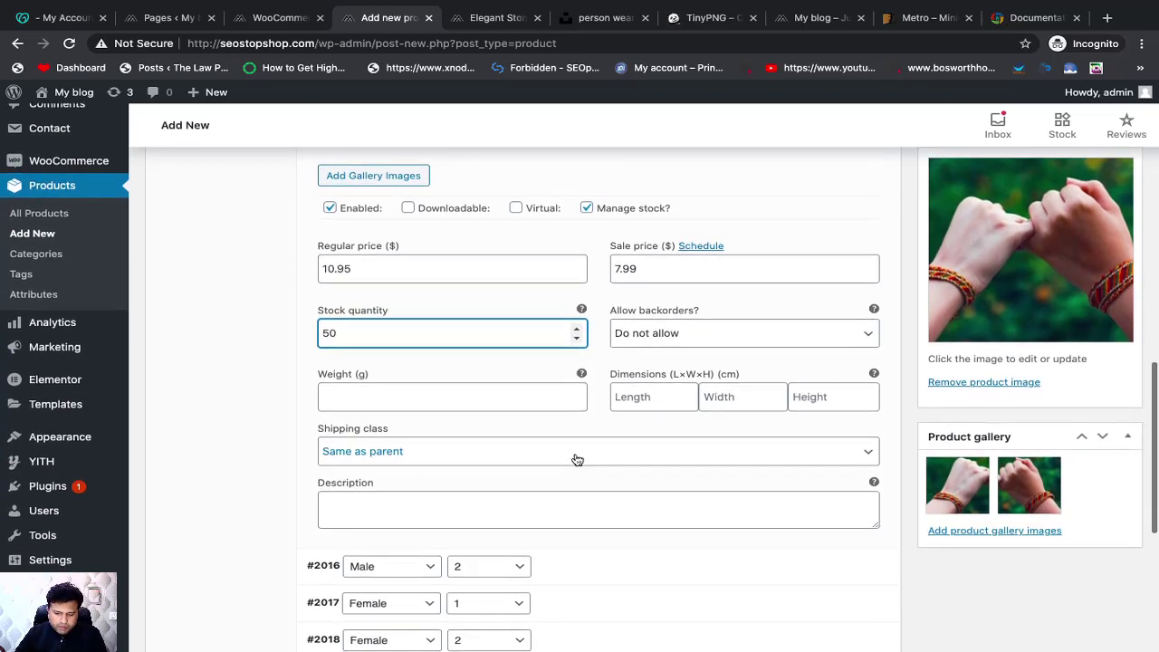
scroll(577, 460, "down", 3)
left_click(836, 390)
scroll(815, 399, "down", 2)
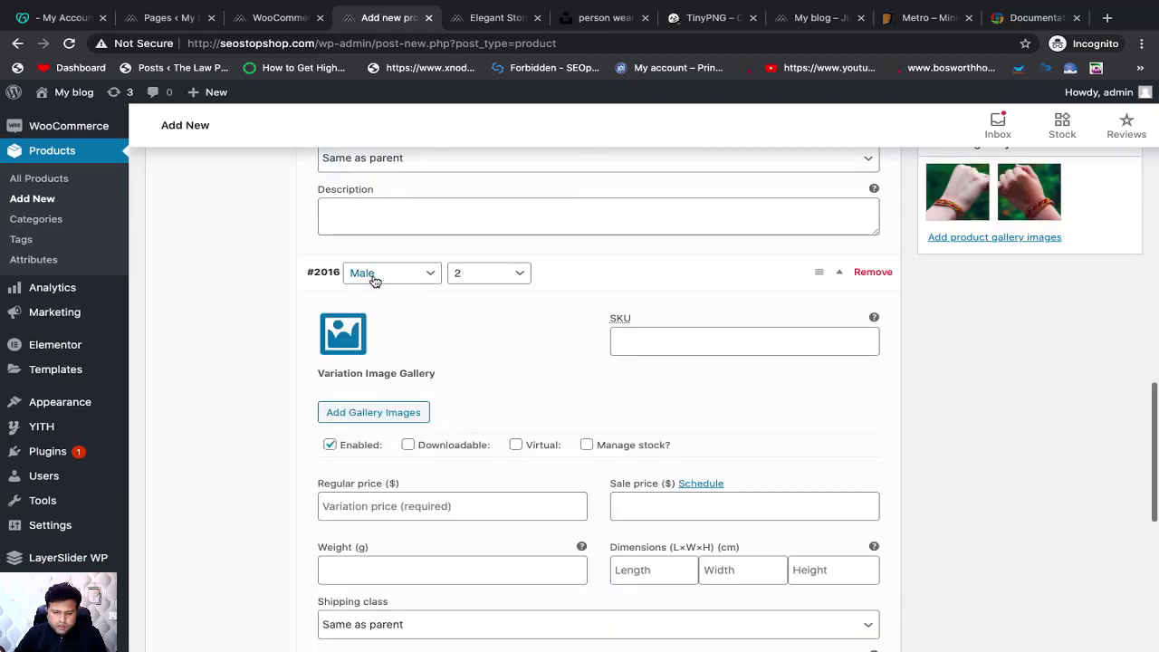
left_click(352, 342)
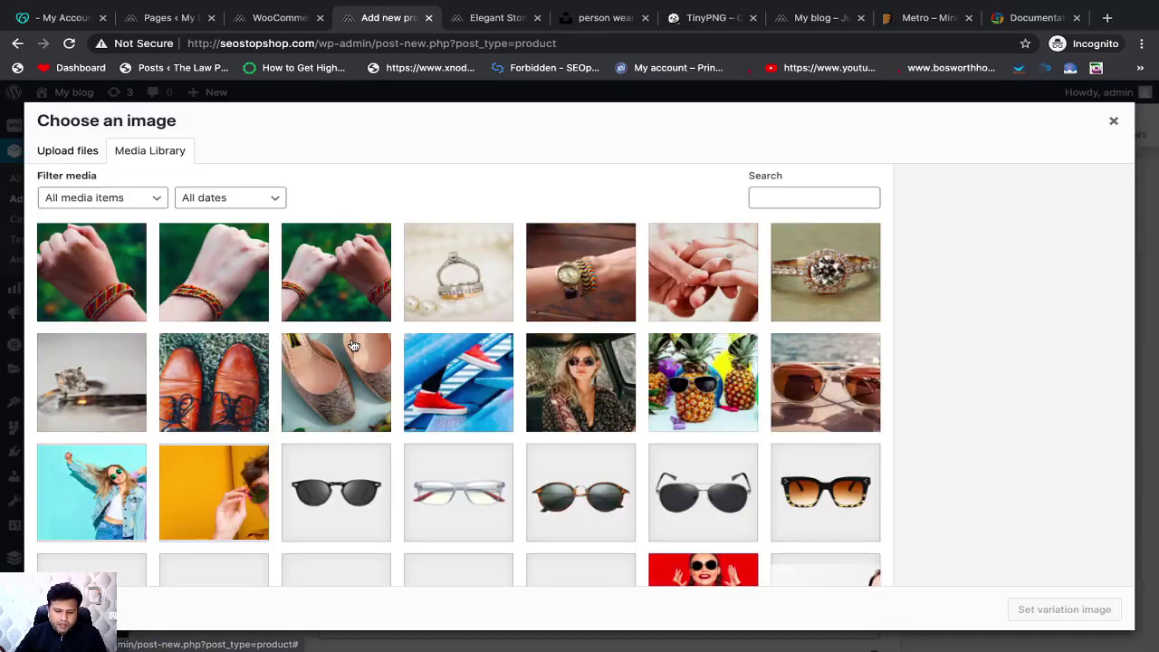
left_click(128, 288)
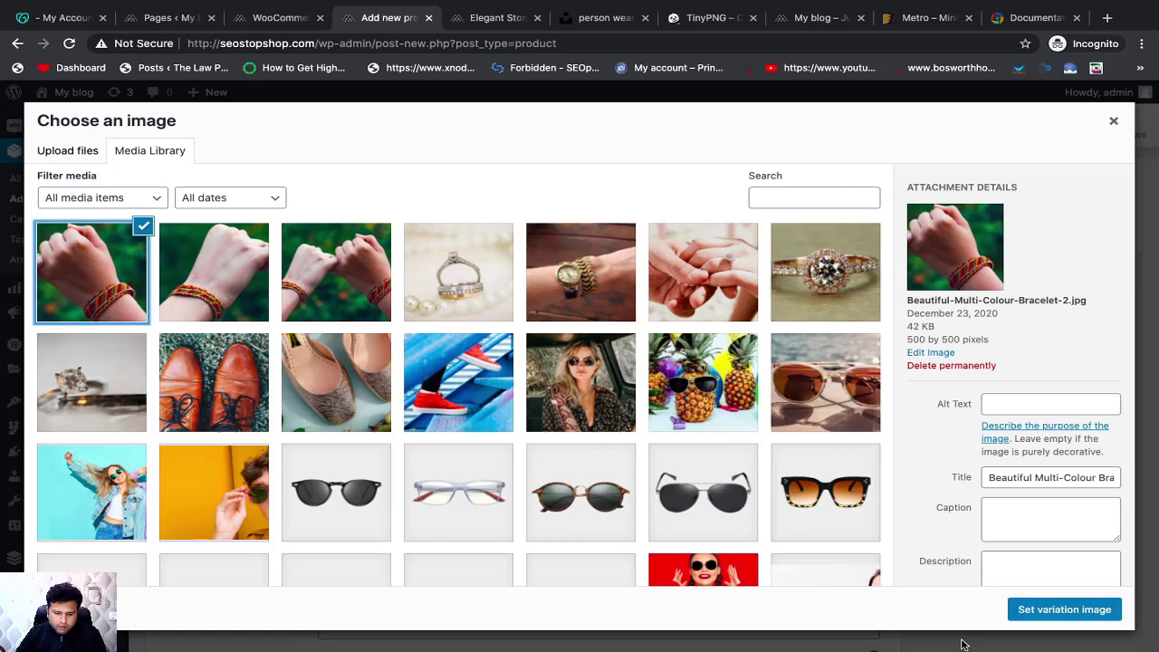
left_click(1052, 614)
Set the Male, size 2 variation's regular price to $11.75 and its sale price to $8.95
scroll(585, 378, "down", 1)
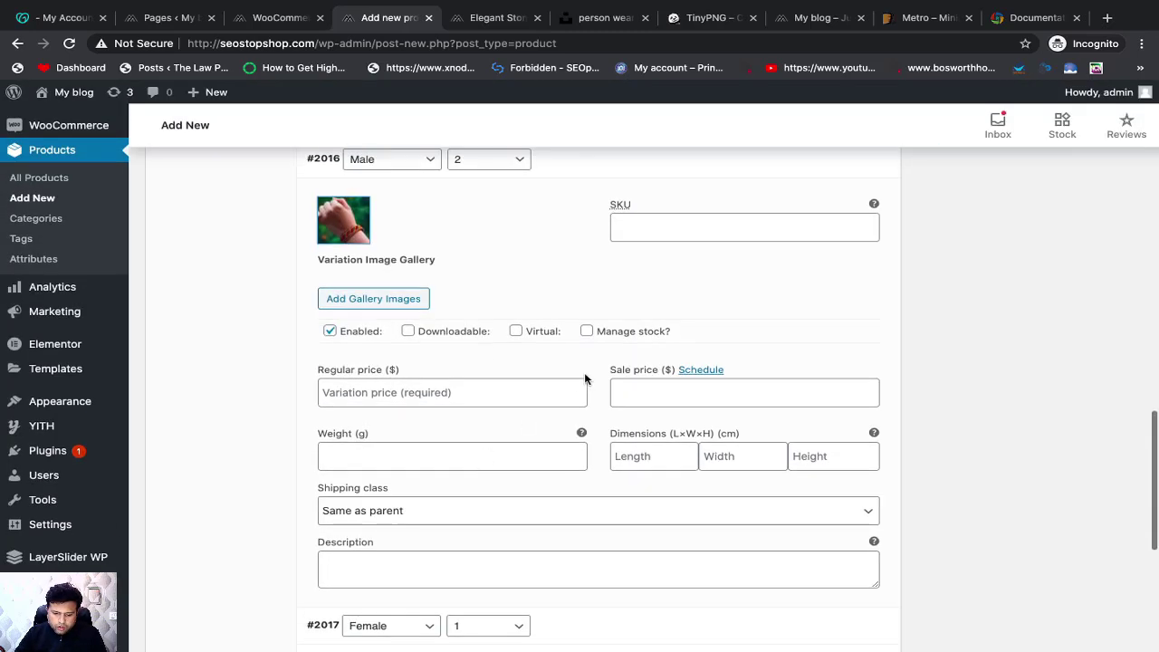
left_click(503, 386)
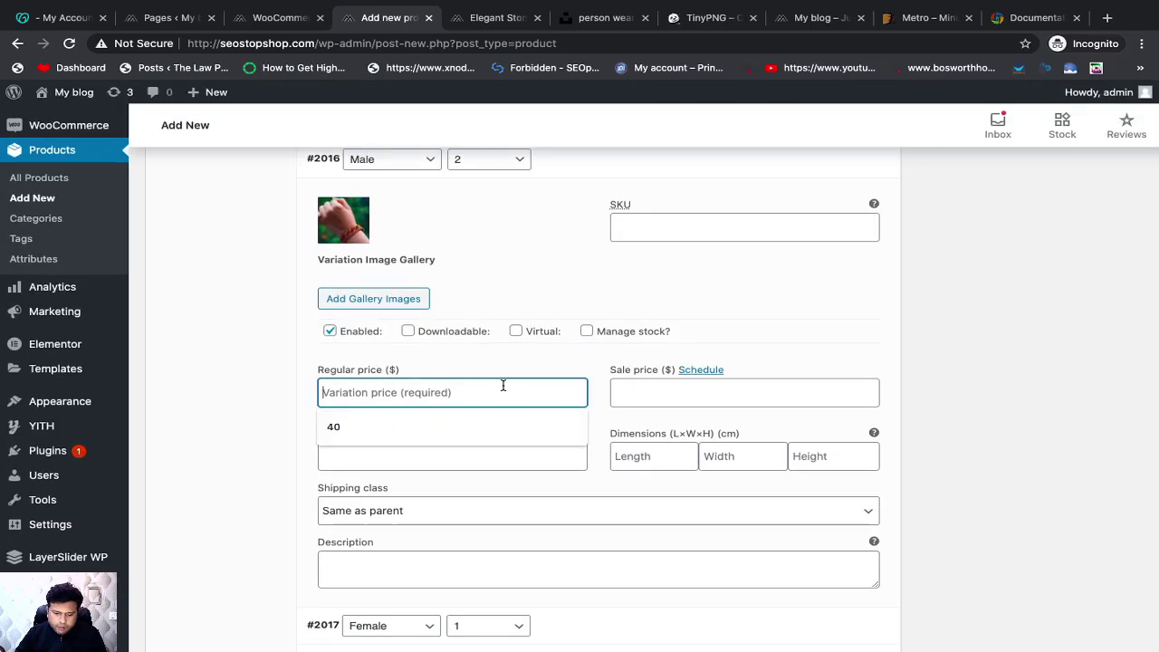
left_click(269, 409)
left_click(430, 392)
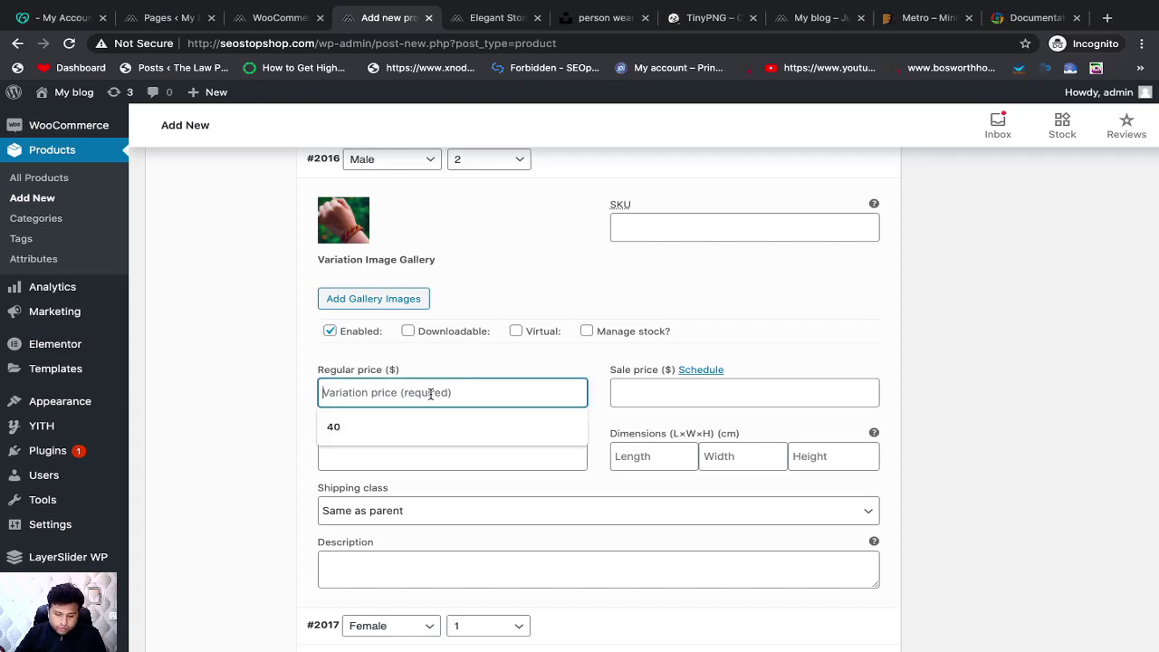
type("11")
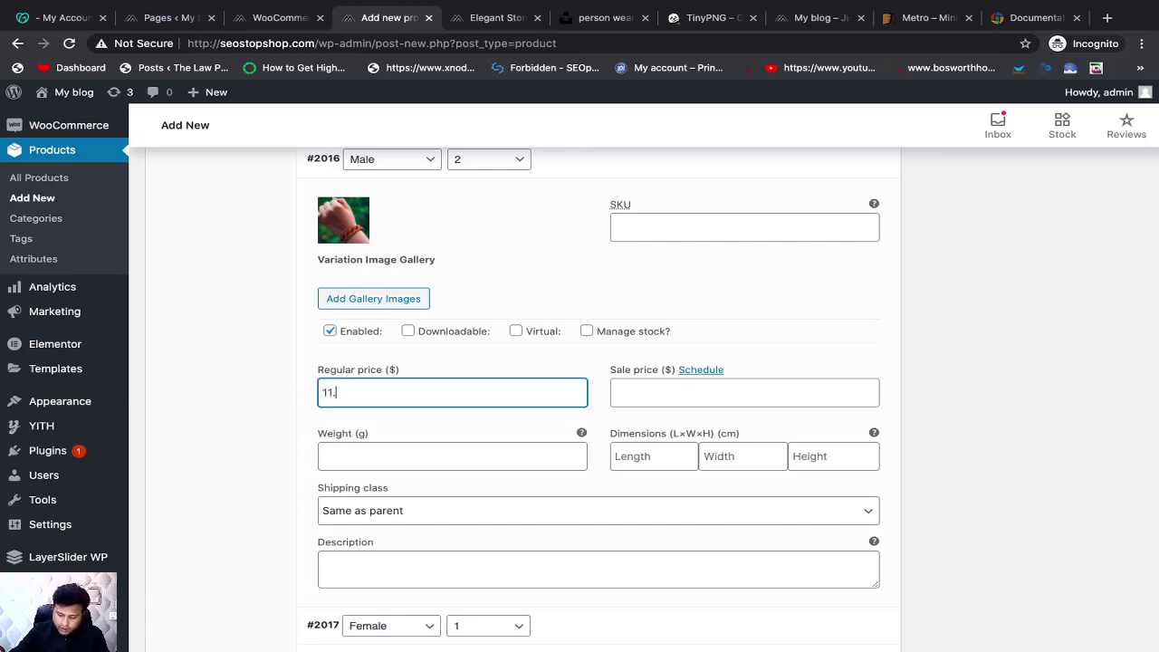
type(".75")
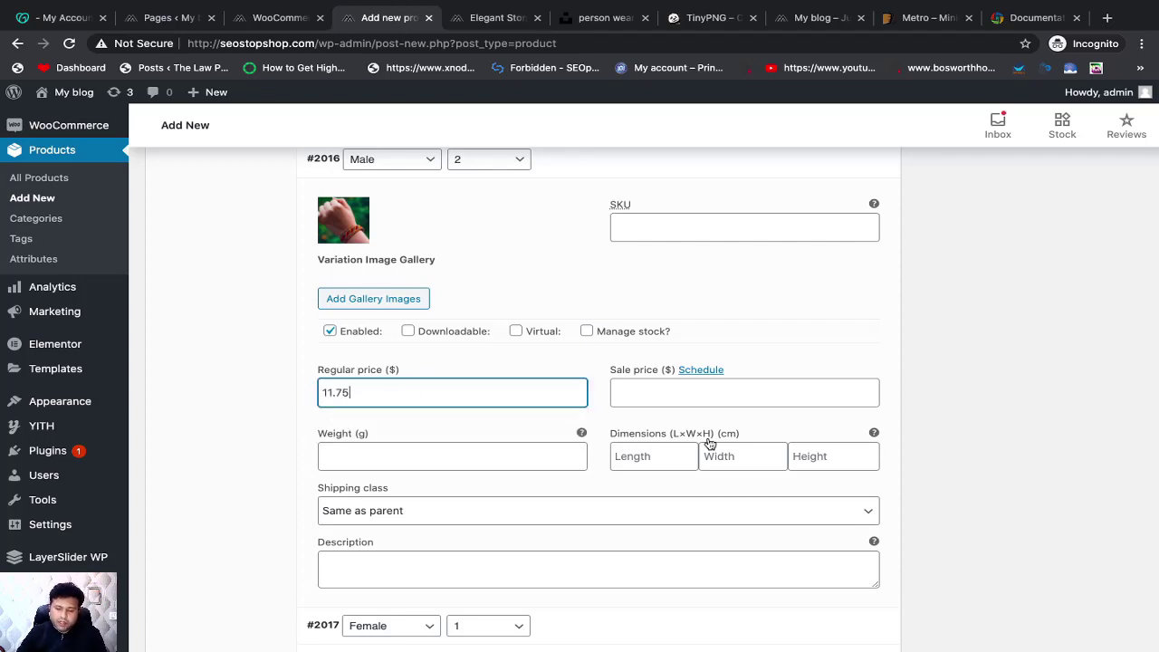
left_click(676, 395)
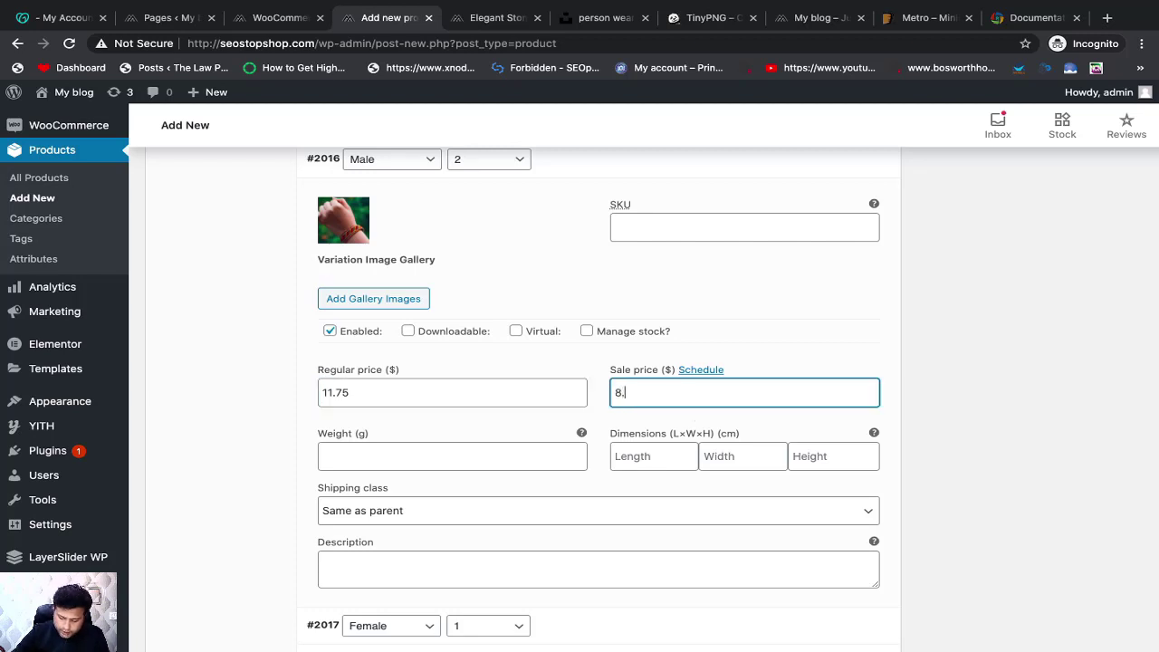
left_click(834, 437)
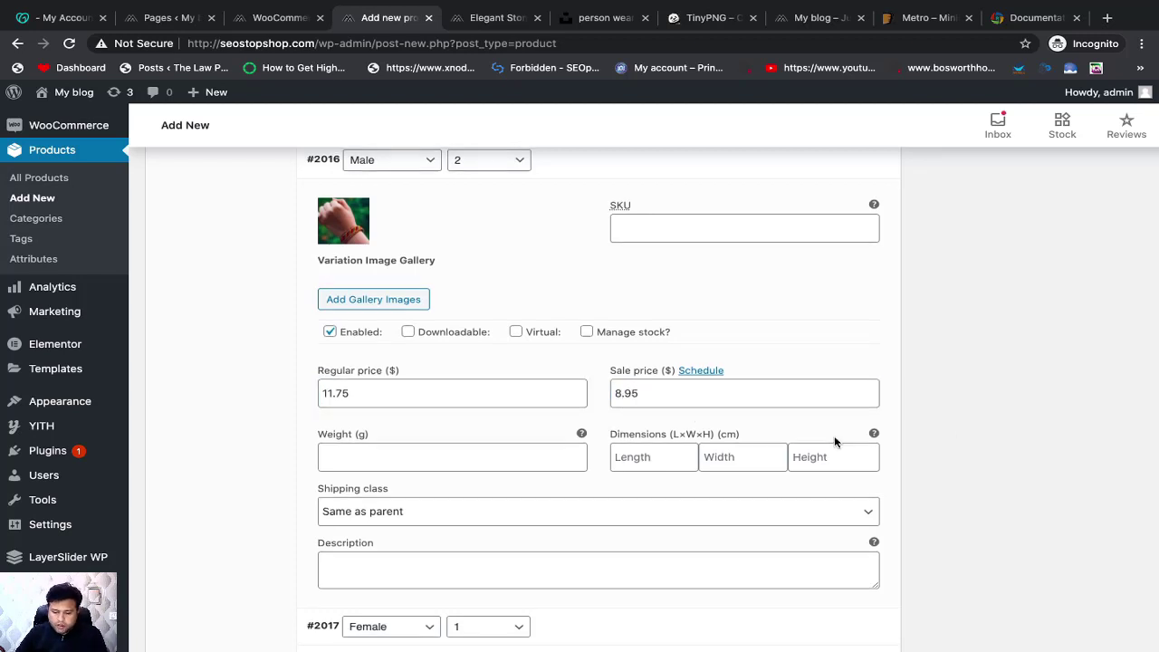
Enable stock management for the Male, size 2 variation and set its stock quantity to 40
scroll(835, 438, "up", 1)
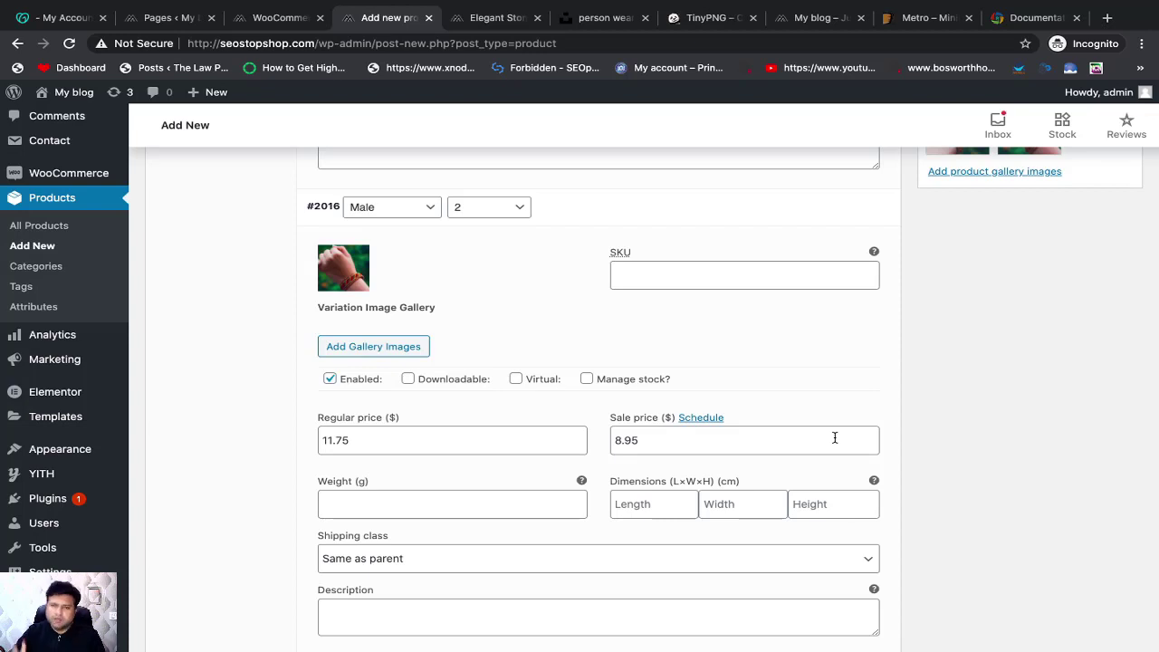
scroll(876, 434, "up", 1)
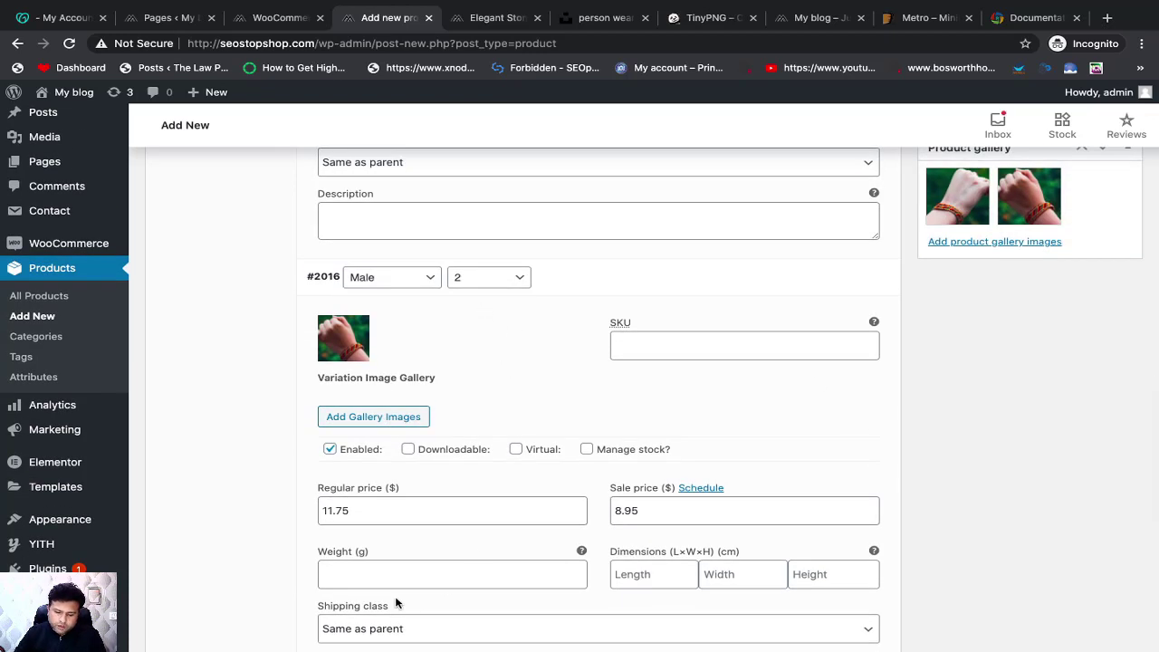
scroll(643, 521, "up", 5)
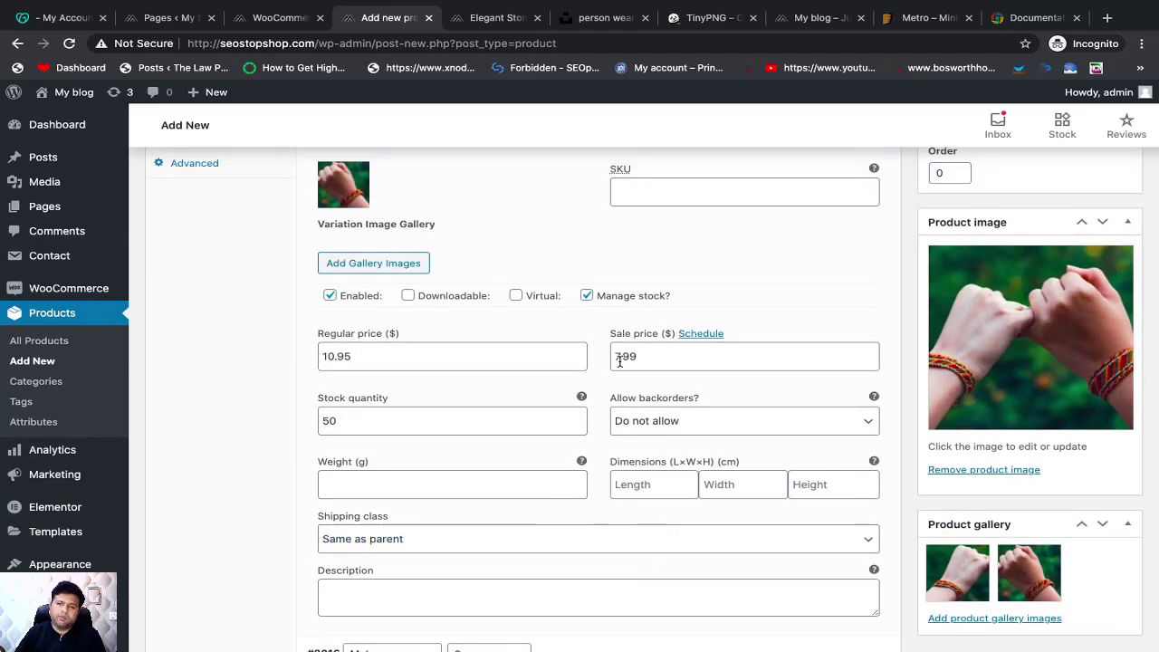
scroll(586, 475, "down", 3)
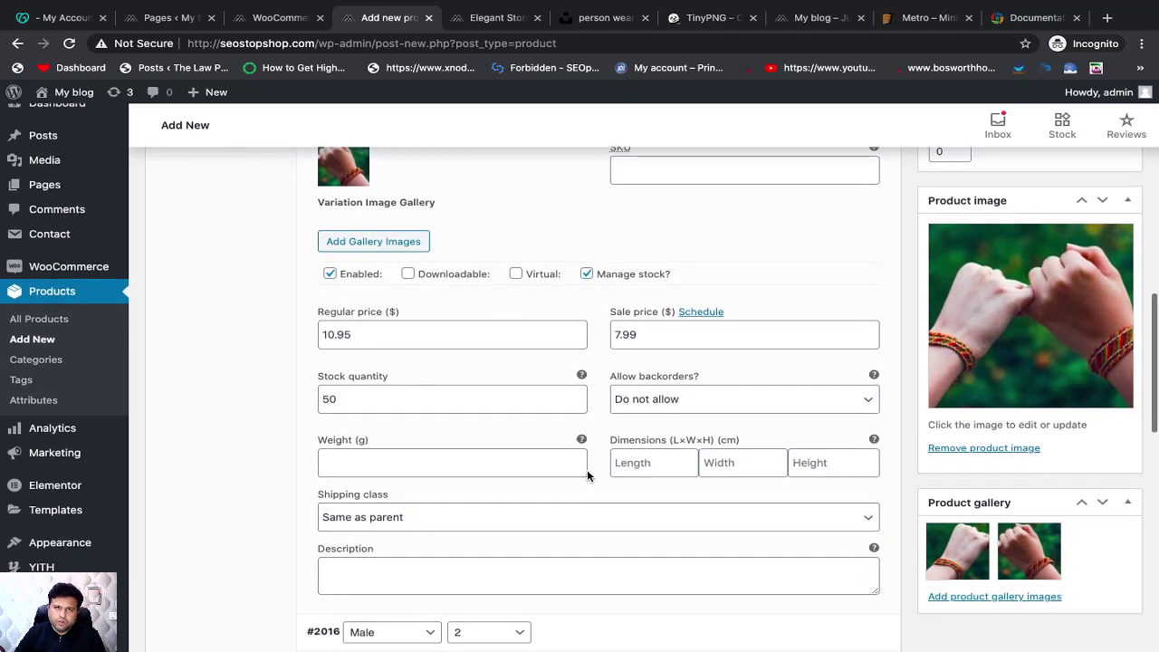
scroll(586, 475, "down", 1)
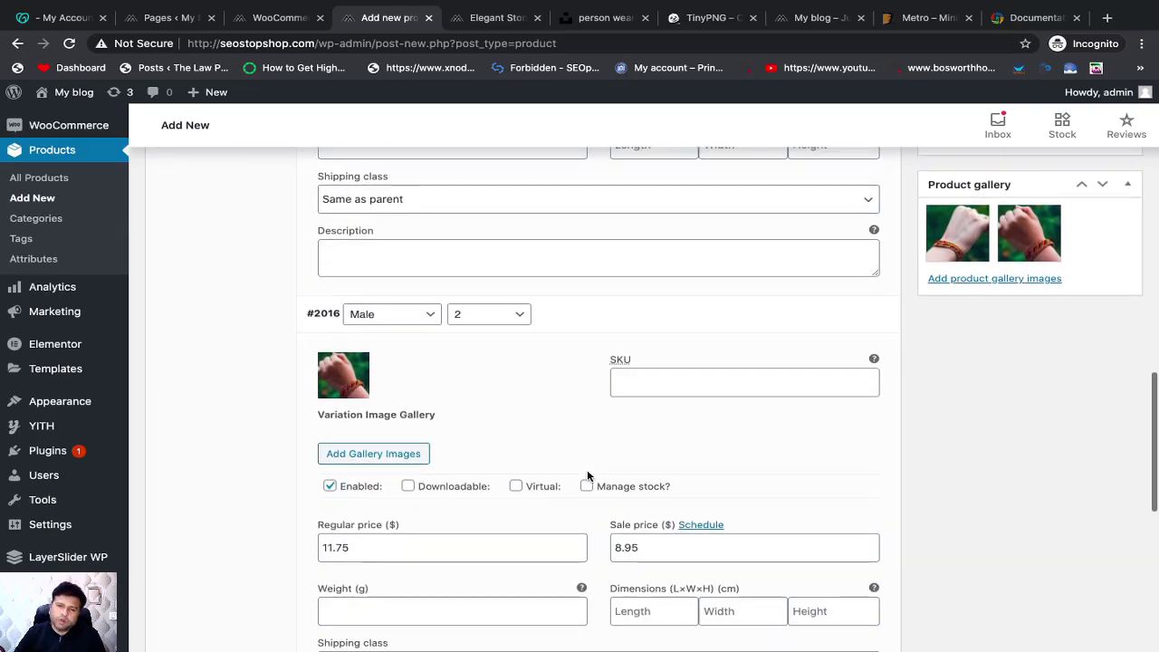
scroll(587, 469, "down", 3)
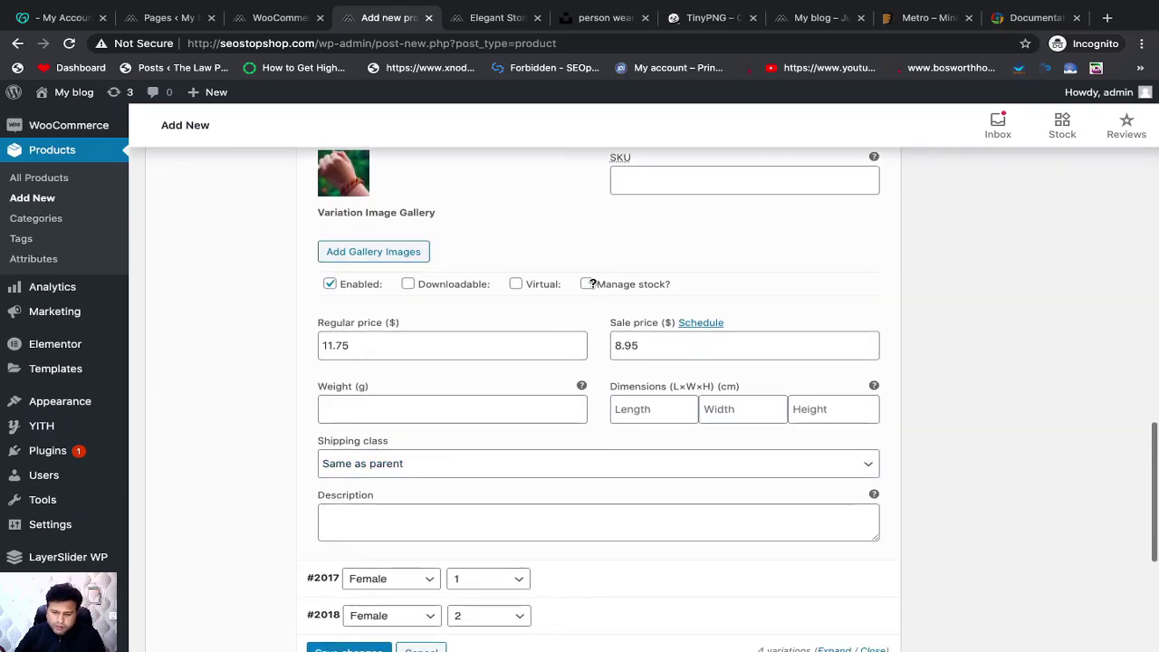
left_click(587, 286)
left_click(360, 415)
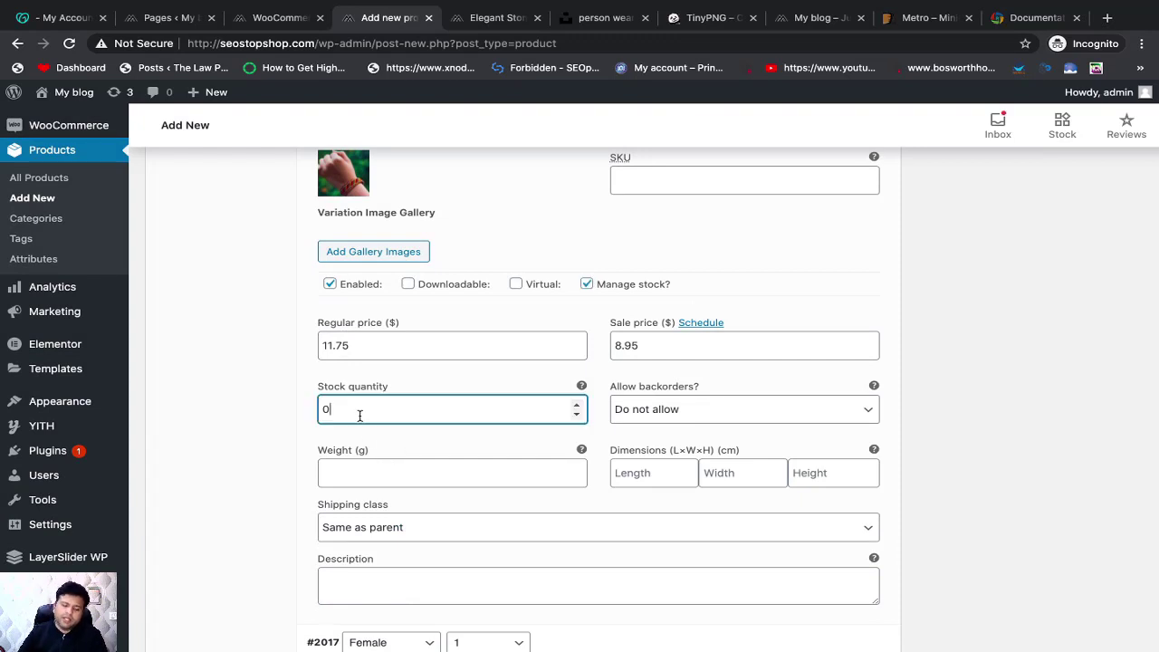
key("BackSpace")
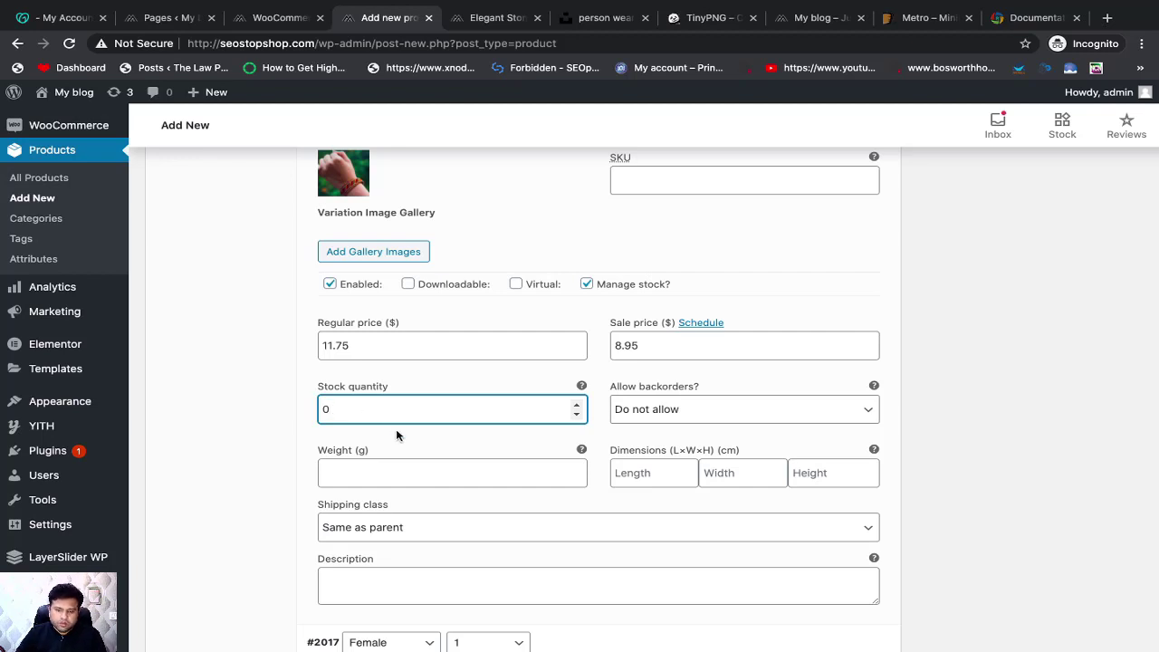
scroll(401, 445, "up", 1)
key("BackSpace")
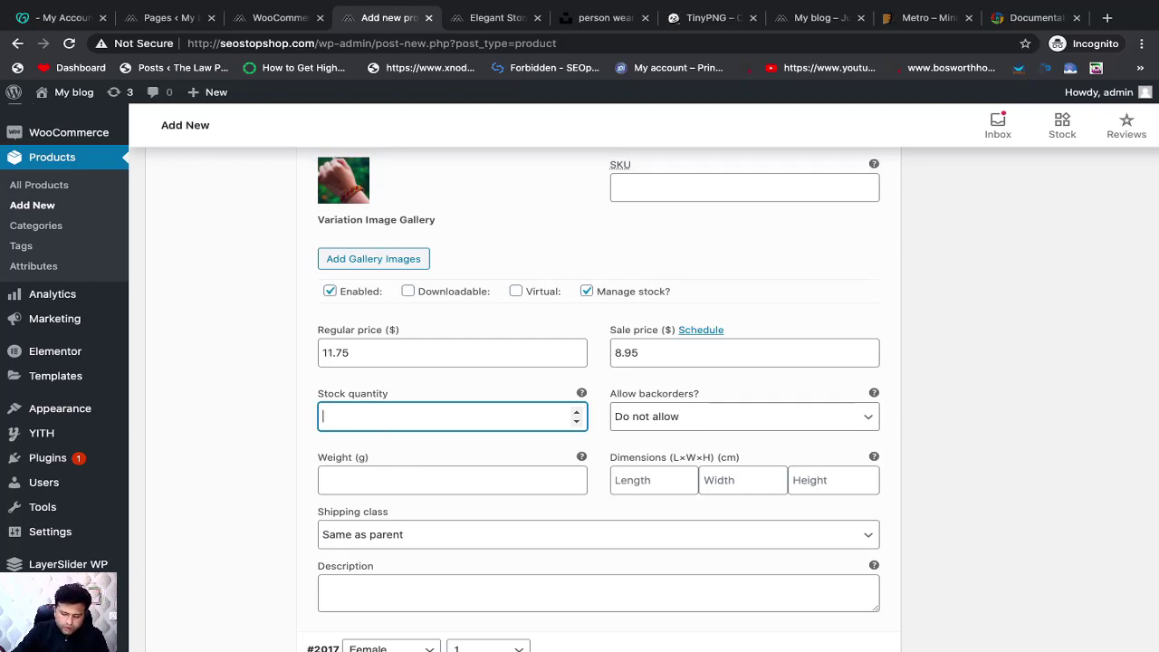
type("44")
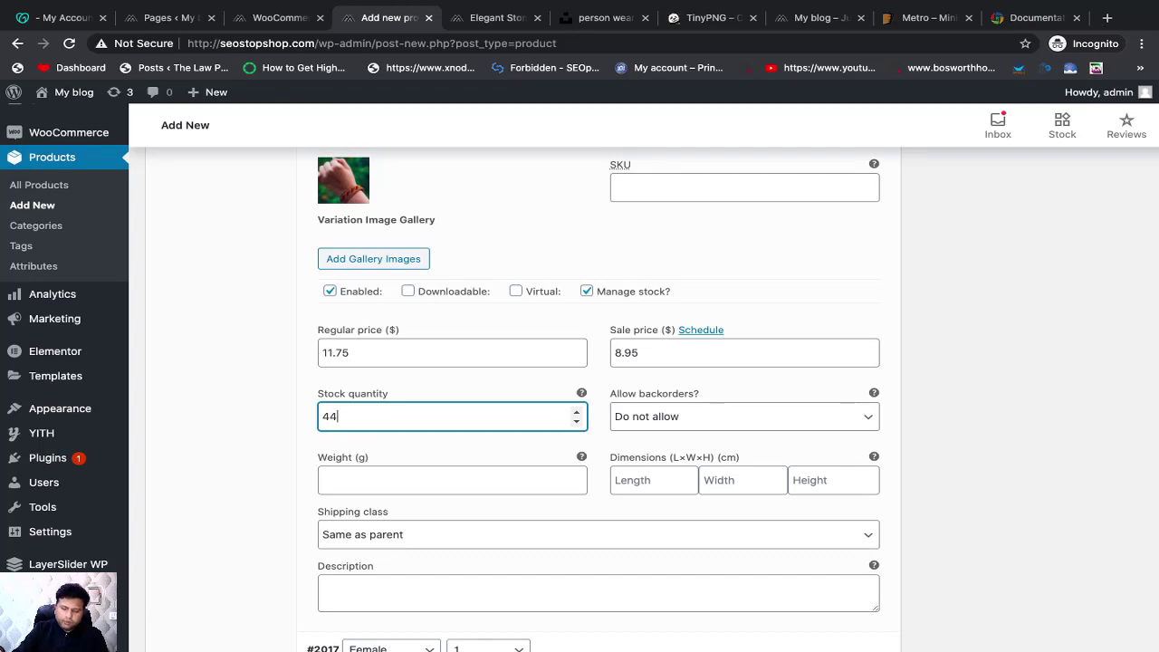
Expand the Female, size 1 variation and set the second bracelet photo in the media library as its image
scroll(750, 476, "down", 3)
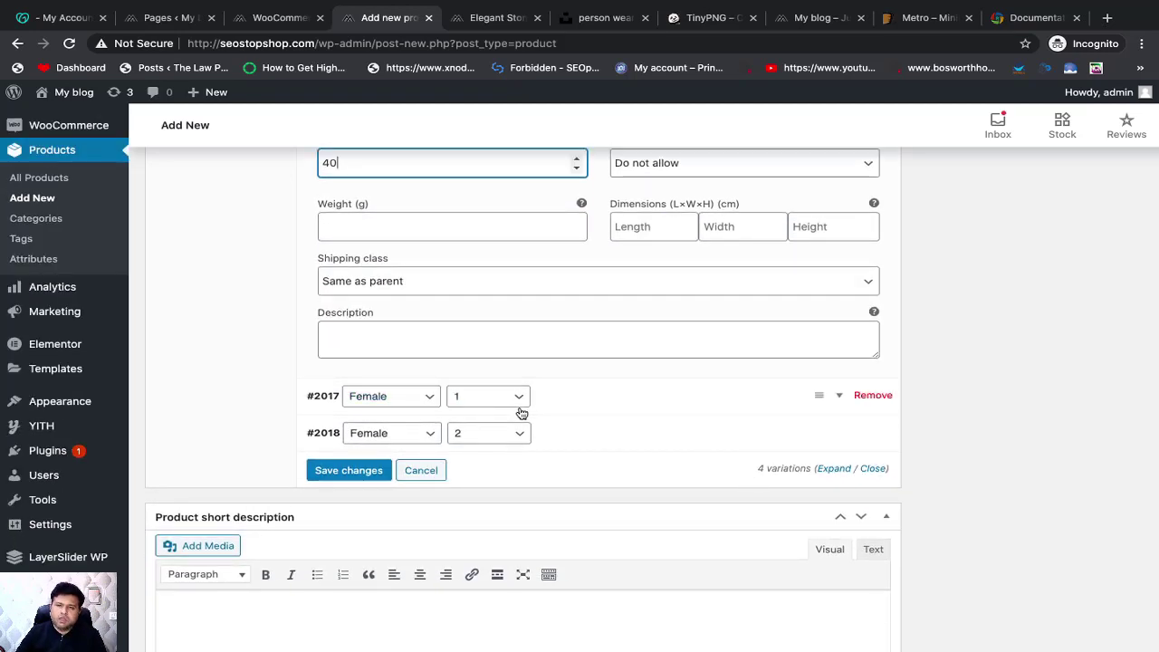
left_click(833, 396)
scroll(361, 389, "down", 2)
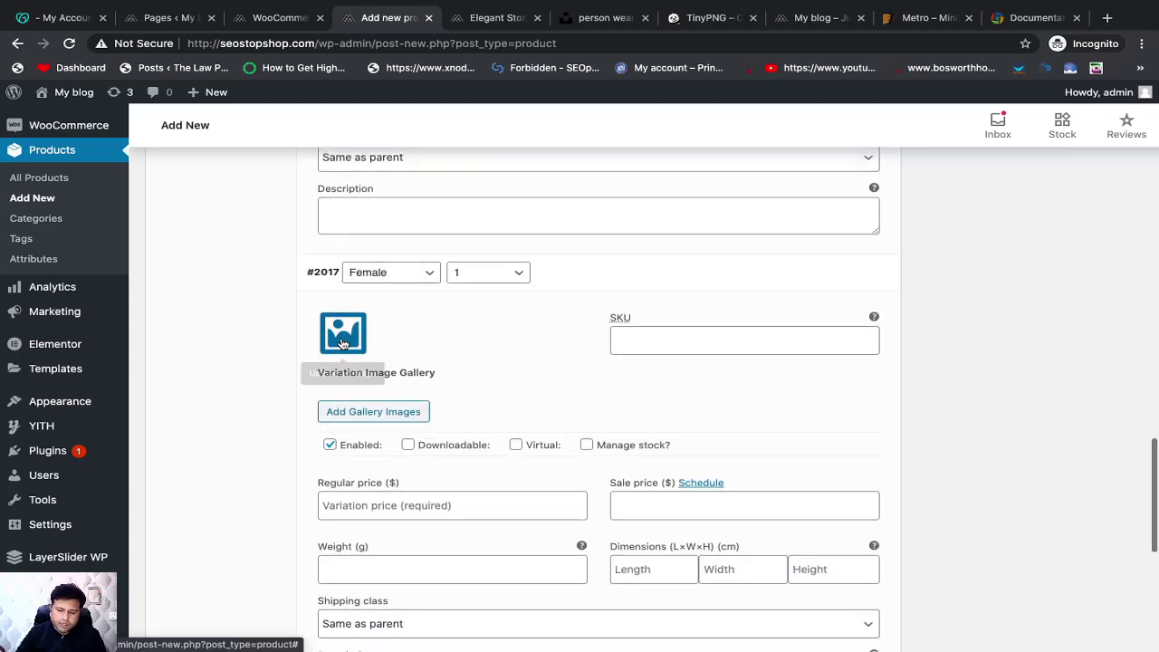
left_click(344, 342)
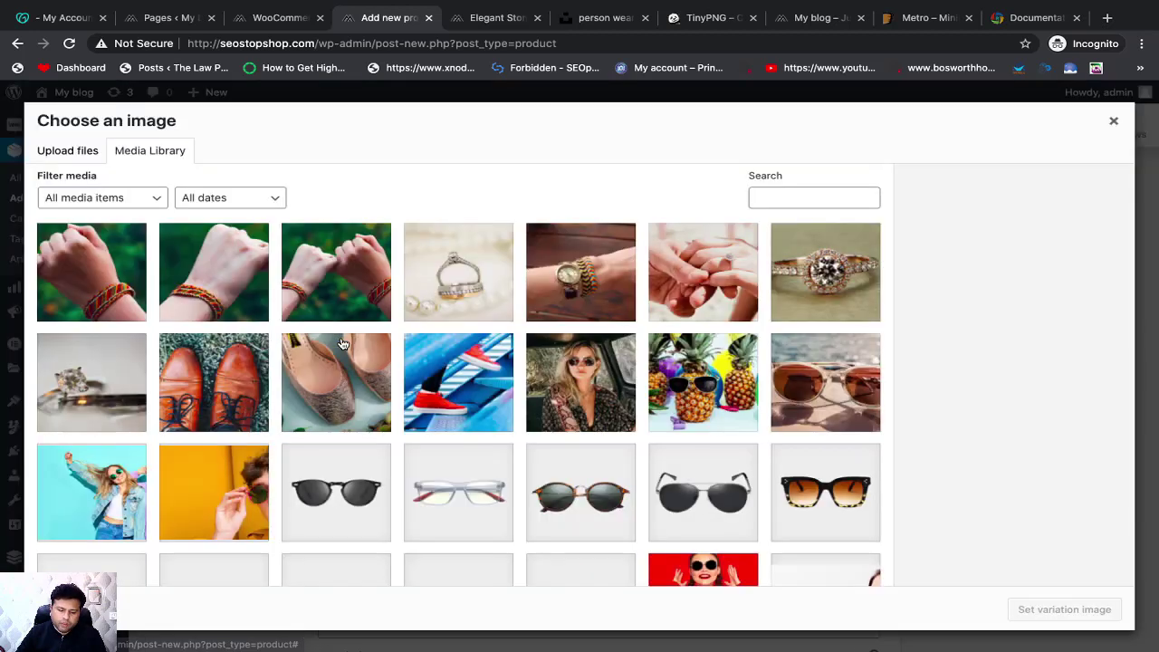
left_click(224, 278)
left_click(1064, 609)
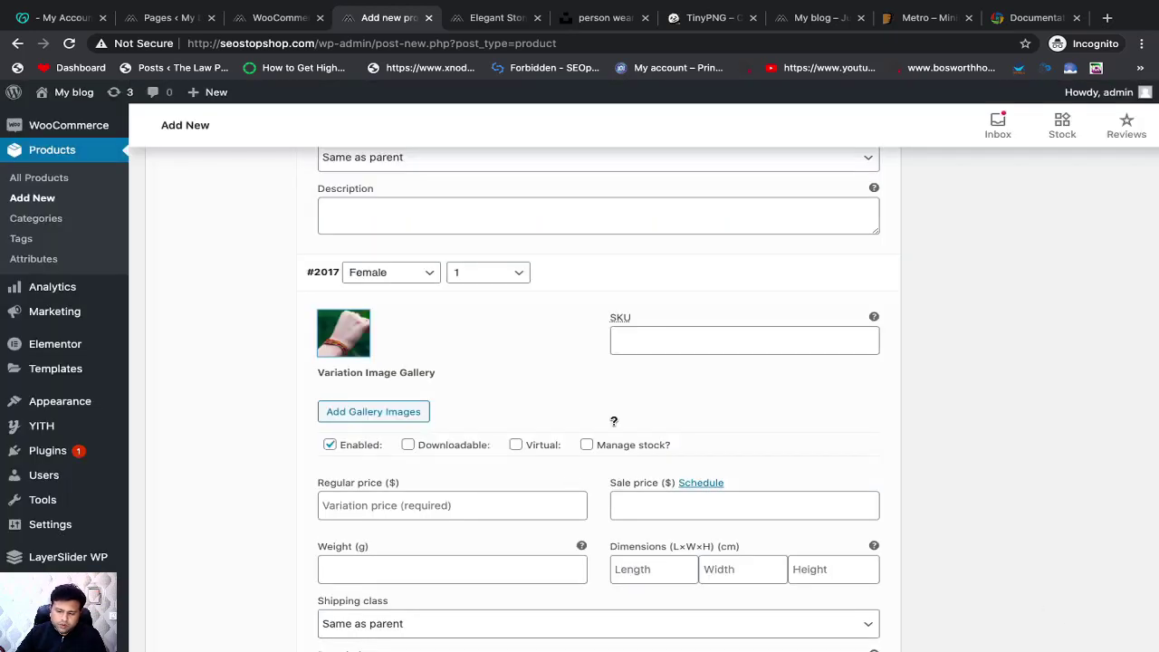
Set the Female, size 1 variation's regular price to $10.95, the same as the Male, size 1 variation
scroll(557, 459, "down", 1)
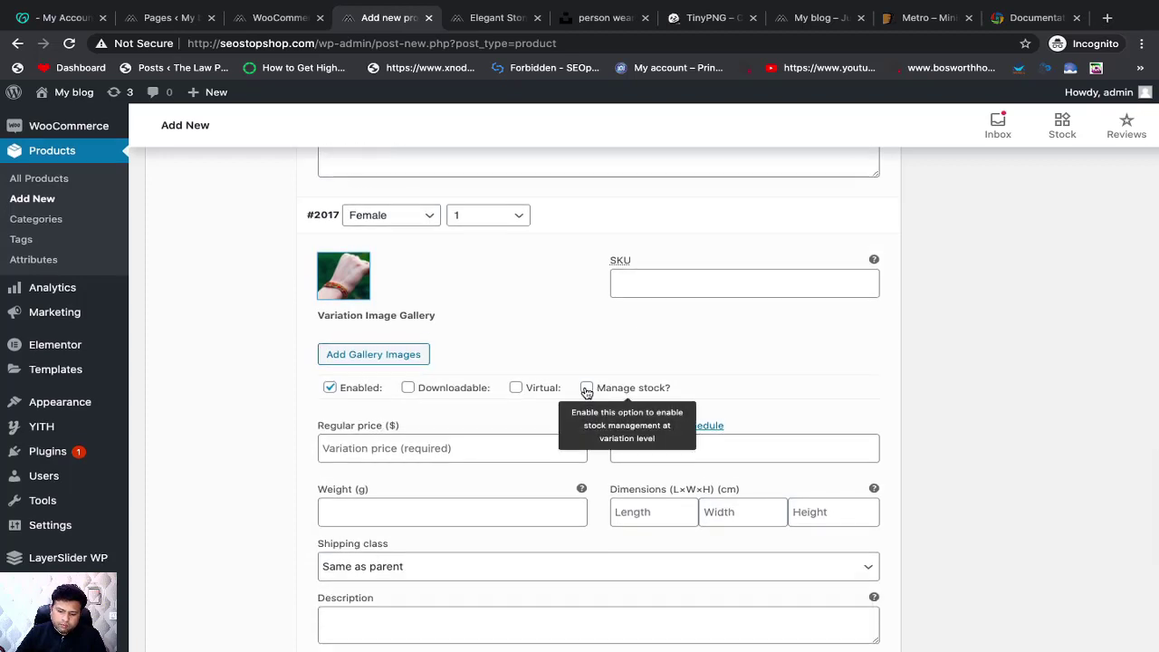
left_click(426, 449)
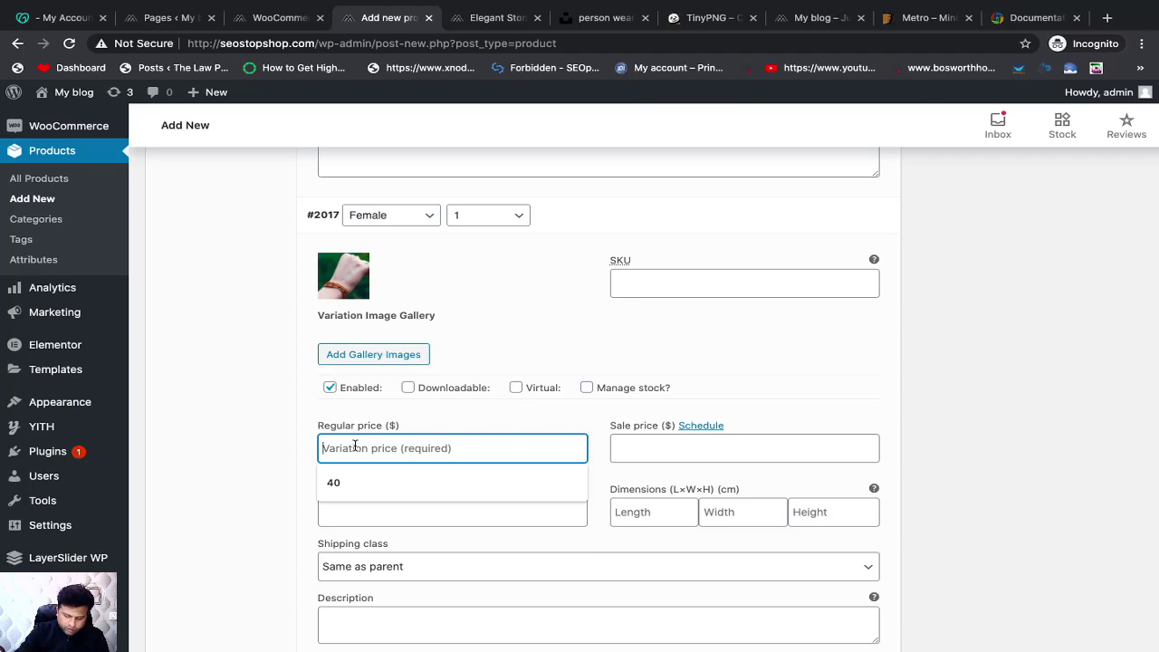
type("10.25")
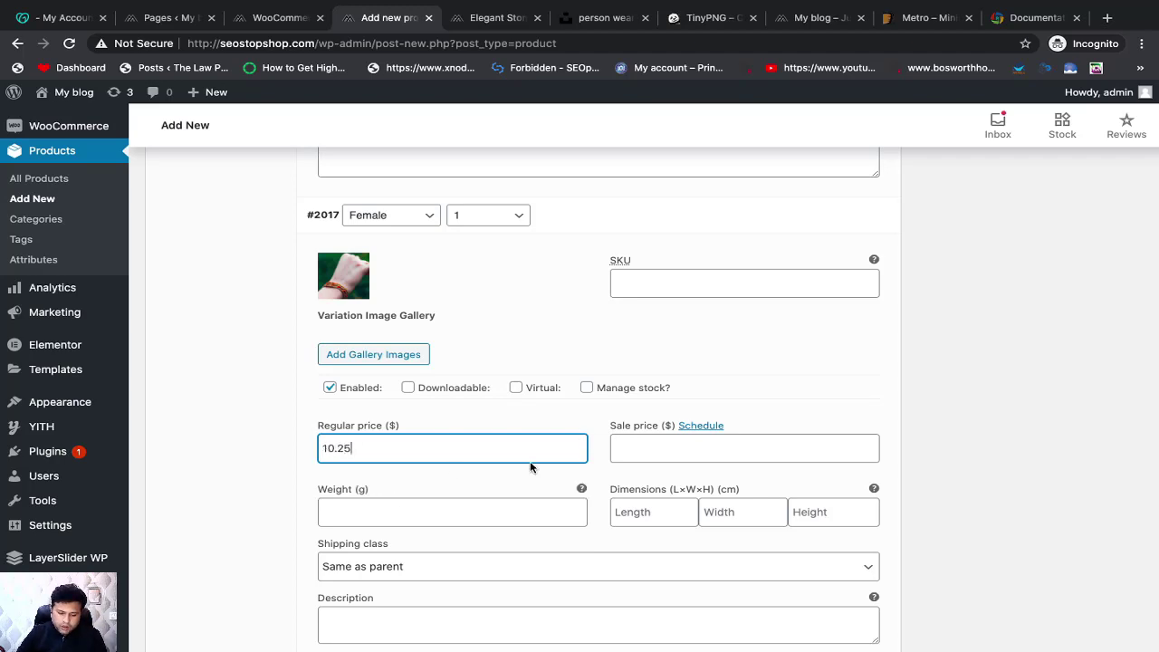
scroll(531, 467, "up", 7)
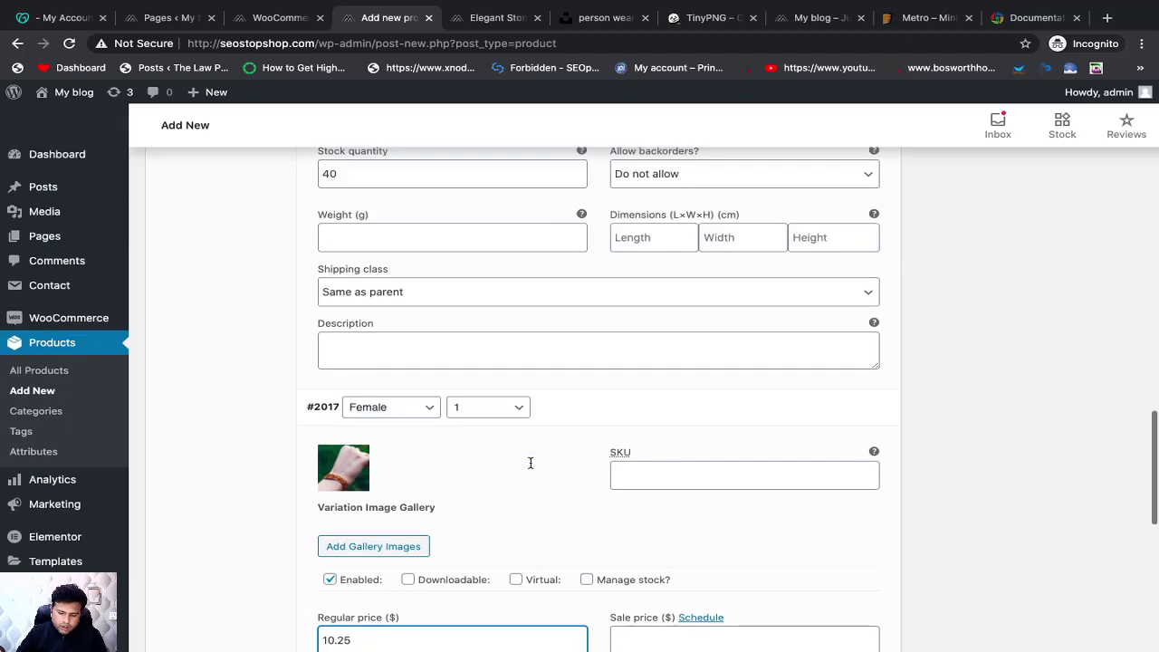
scroll(531, 467, "up", 4)
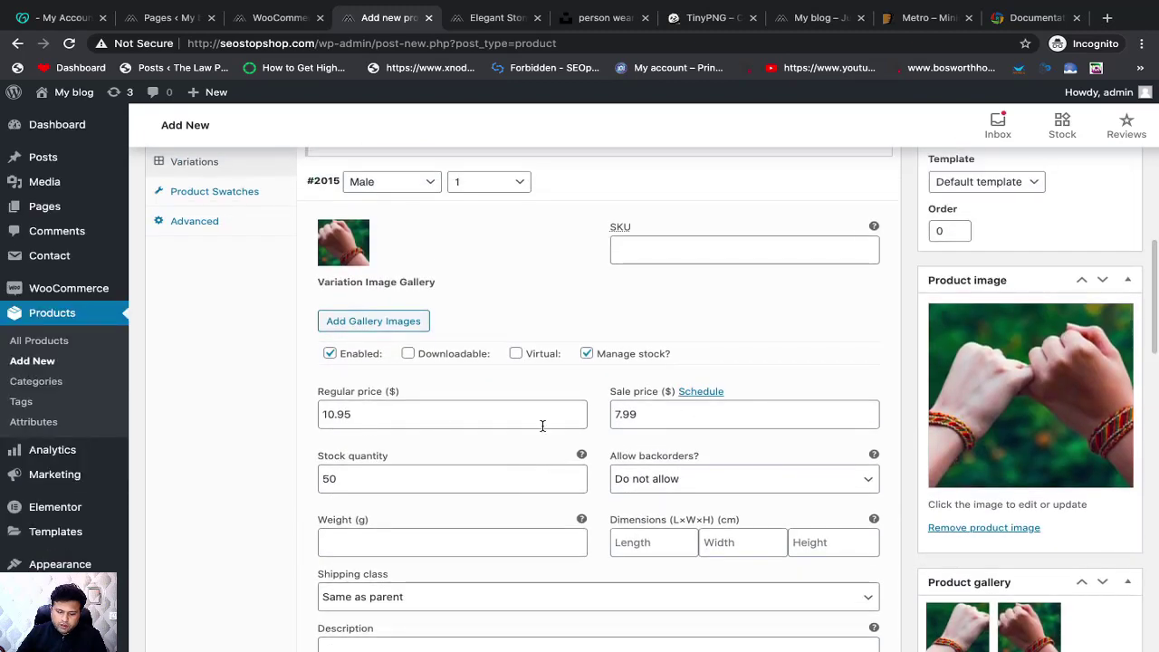
scroll(543, 422, "down", 2)
scroll(631, 428, "down", 8)
left_click(435, 489)
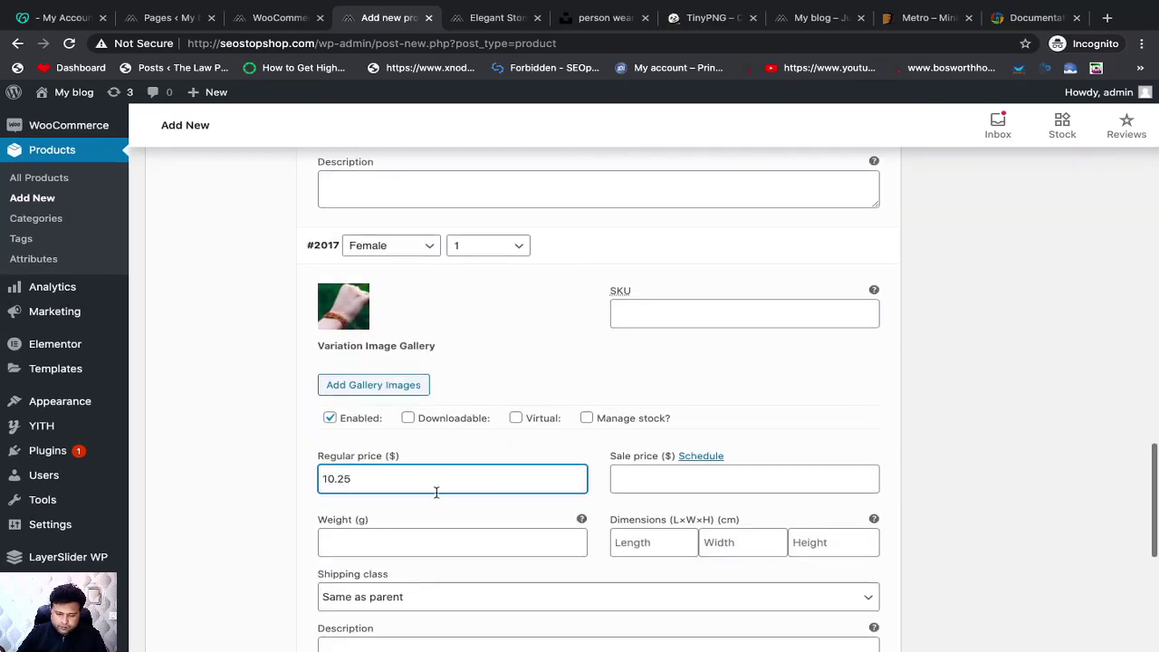
key("BackSpace")
key("BackSpace")
type("9")
Set the Female, size 1 variation's sale price to $9.99
left_click(712, 484)
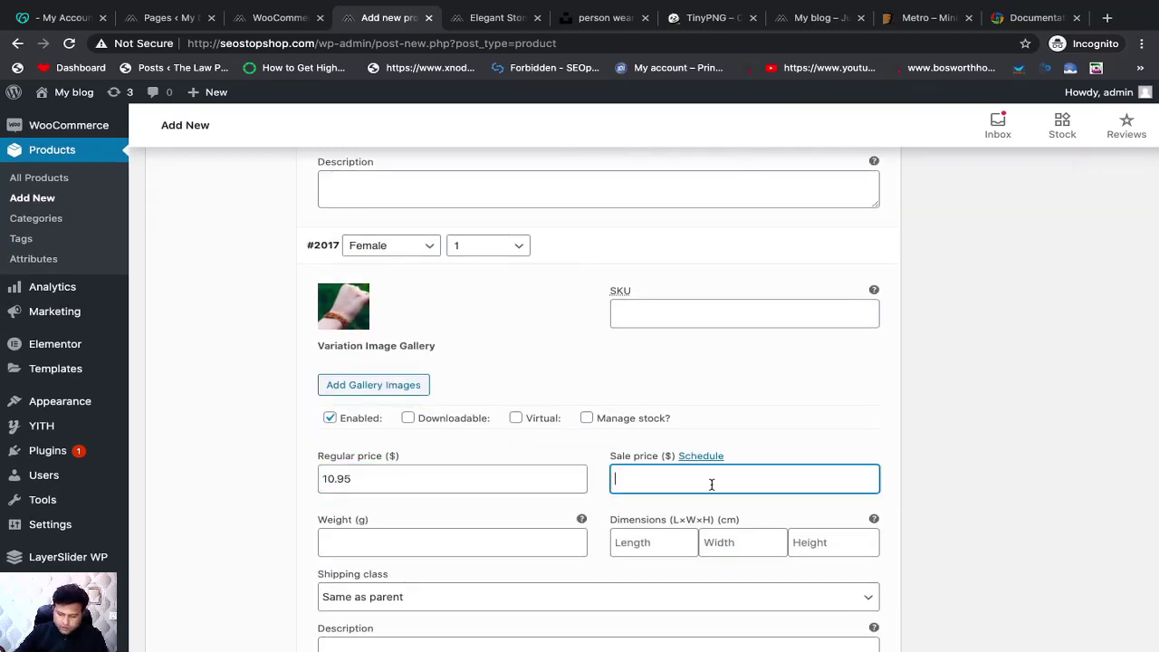
type("9.99")
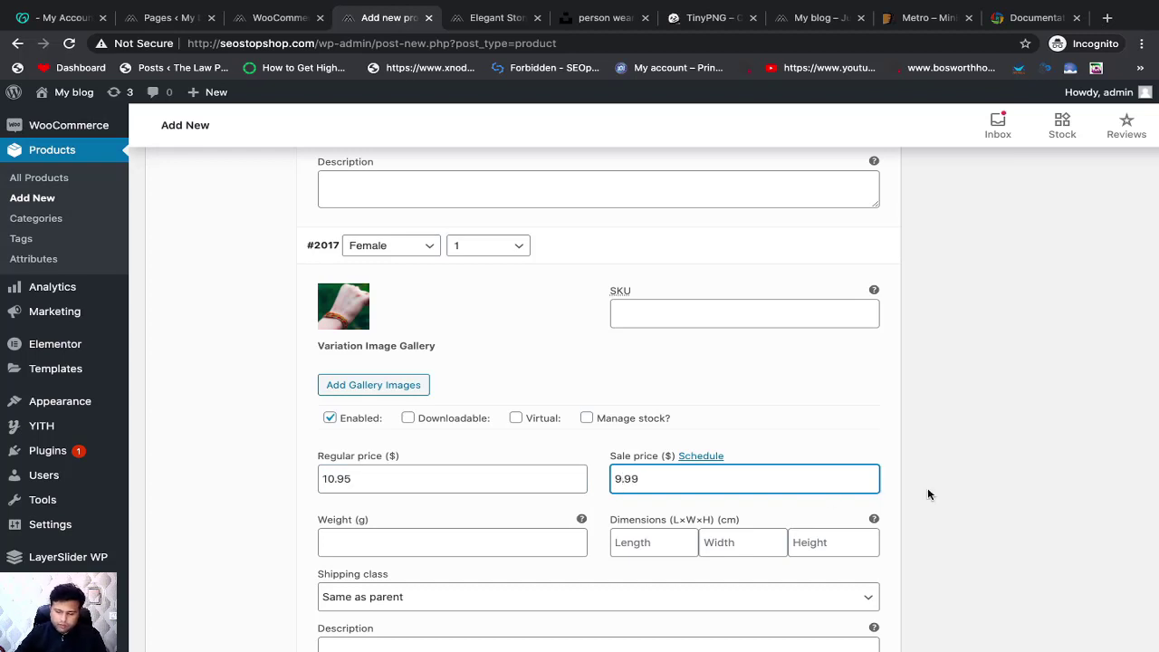
left_click(957, 492)
Enable stock management for the Female, size 1 variation and set its stock quantity to 30
scroll(695, 538, "down", 2)
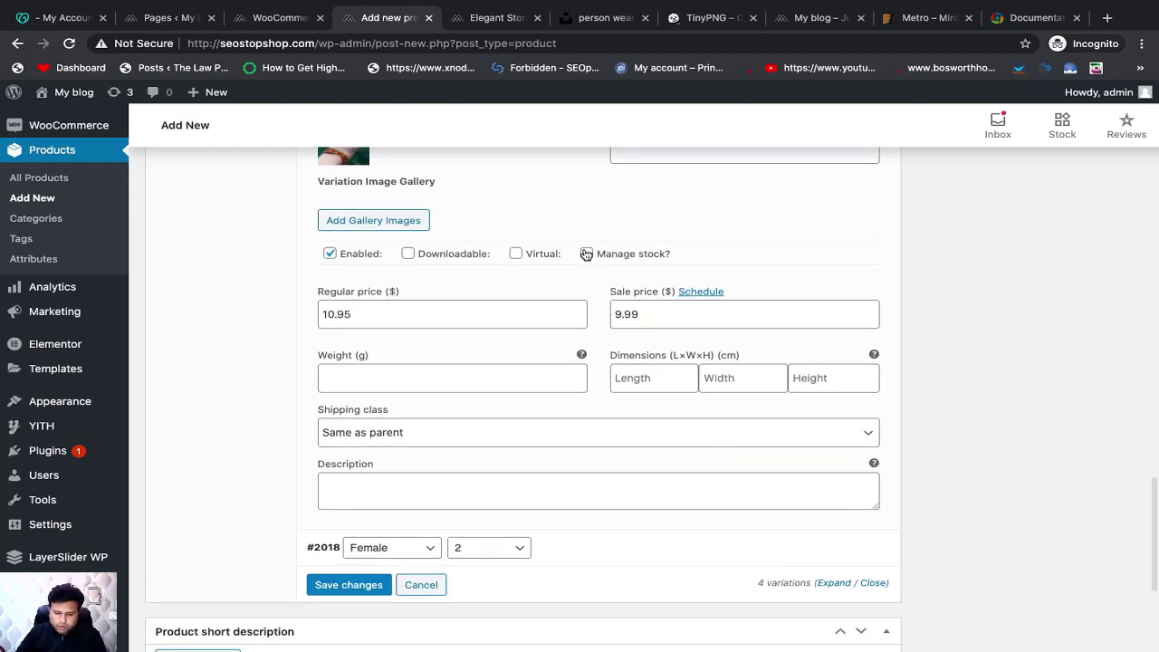
left_click(585, 253)
left_click(350, 384)
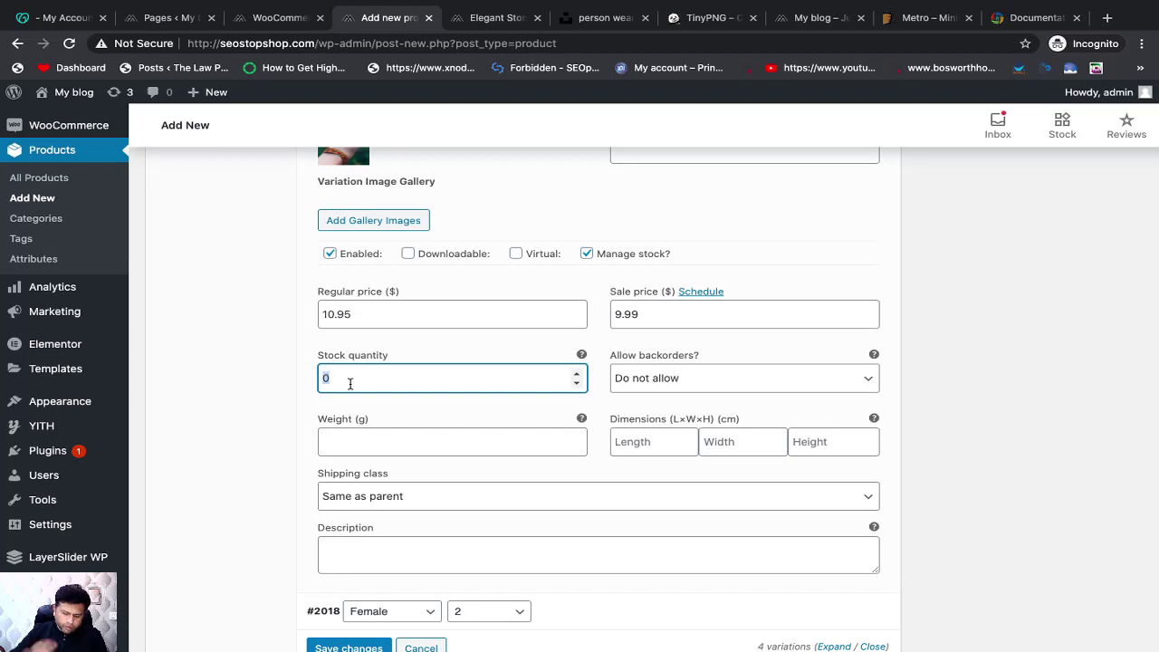
type("3")
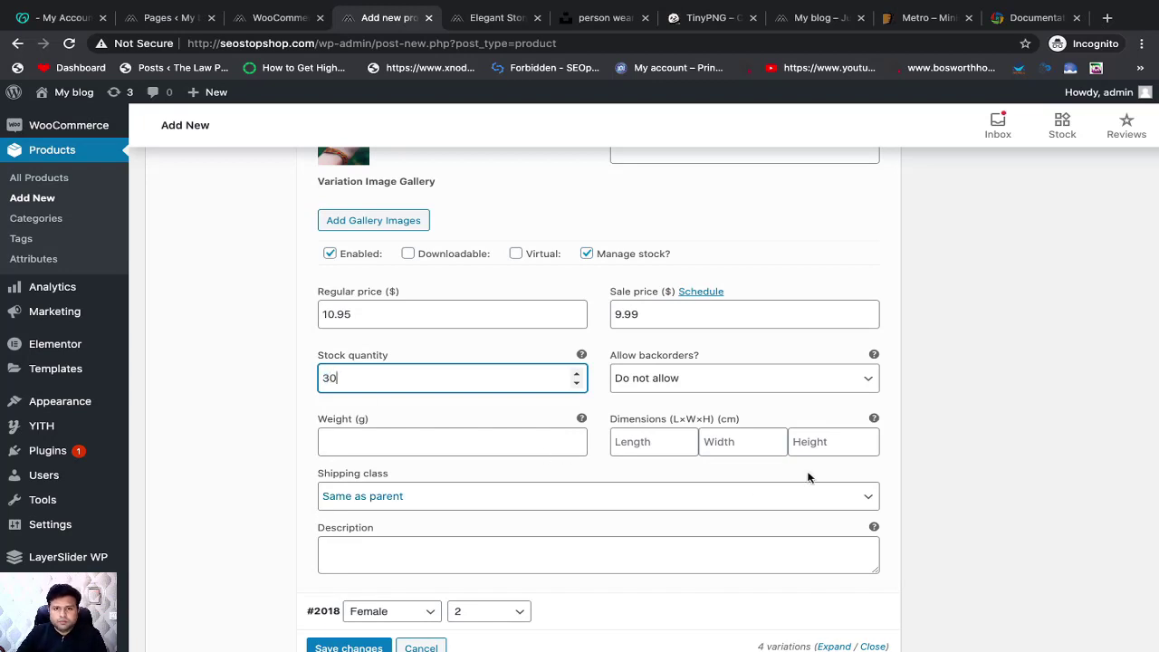
left_click(750, 515)
Expand the Female, size 2 variation and set its regular price to $11.25 and its sale price to $8.95
scroll(751, 516, "down", 2)
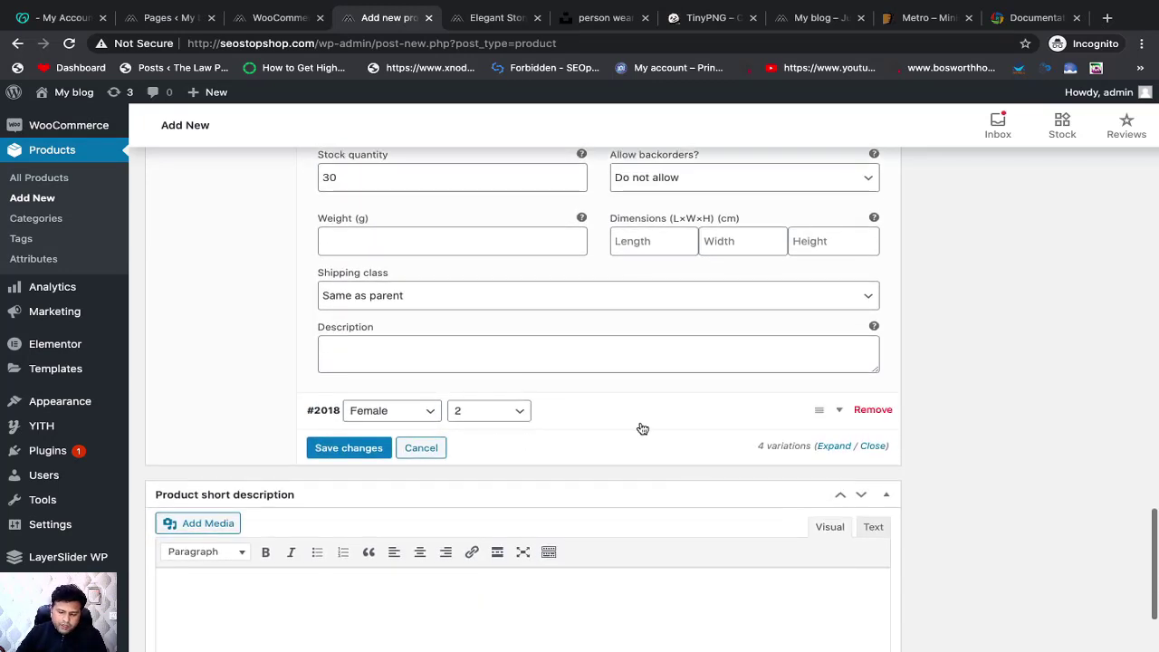
left_click(652, 425)
scroll(523, 450, "down", 3)
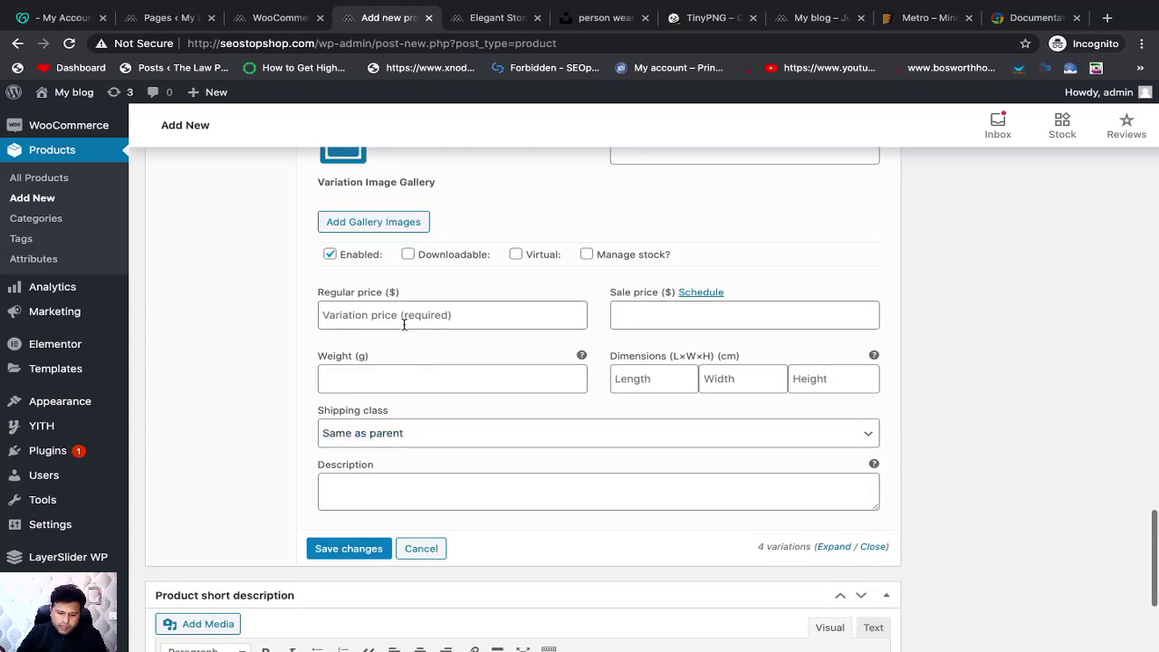
left_click(403, 315)
type("1")
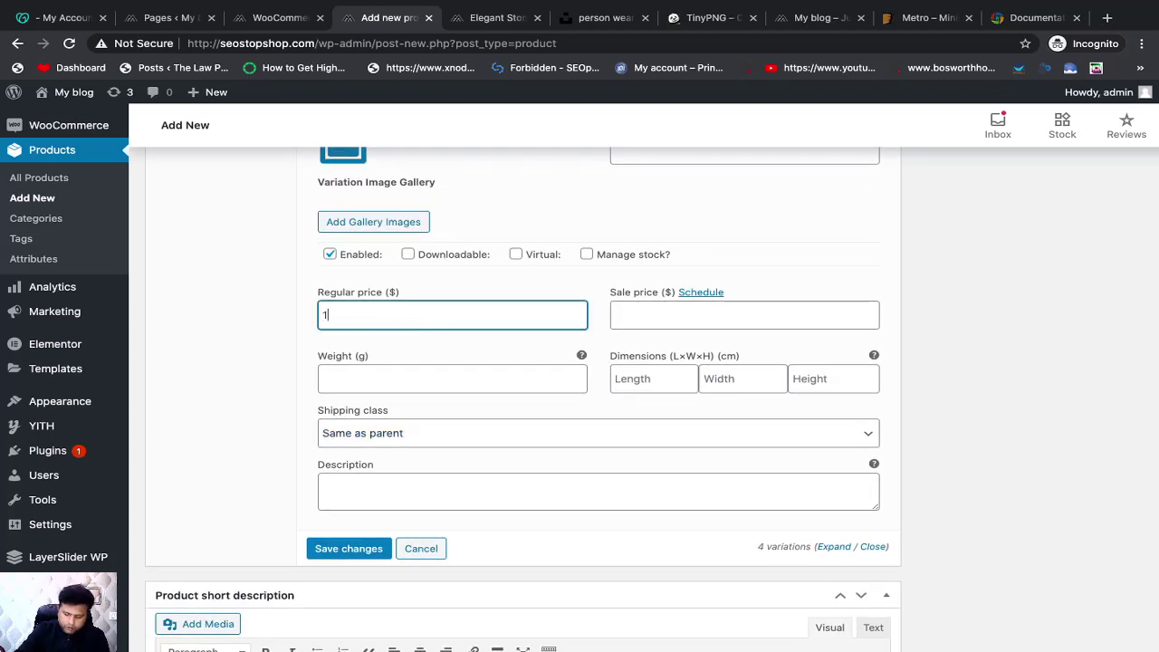
key("BackSpace")
type("1.25")
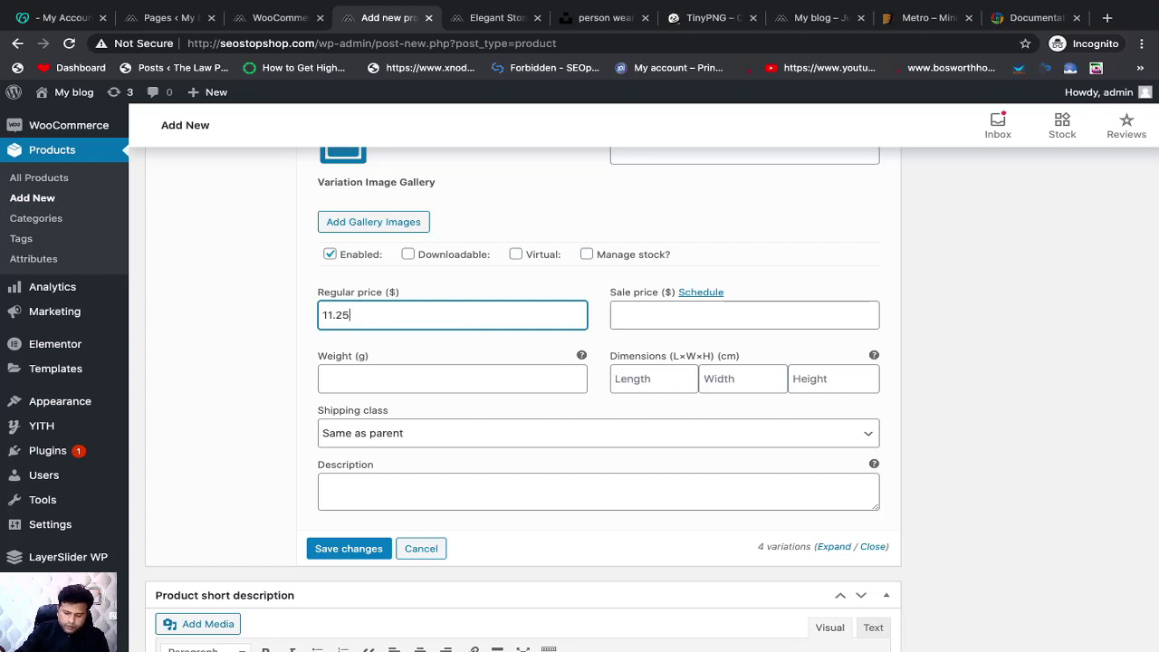
left_click(687, 305)
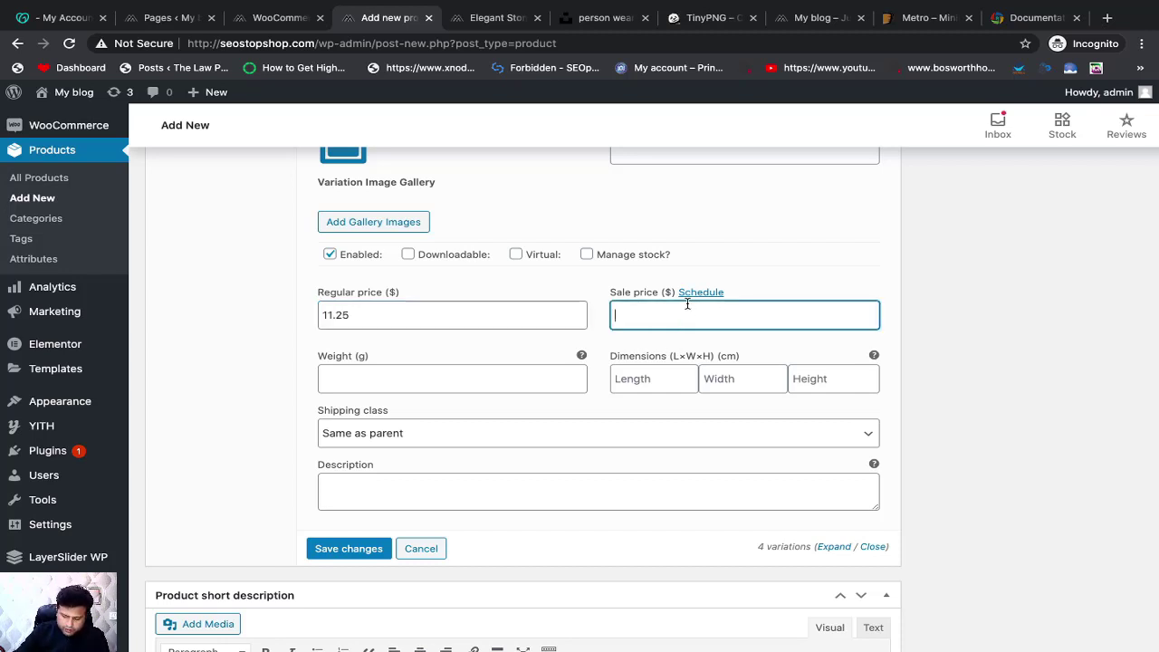
type("8.9")
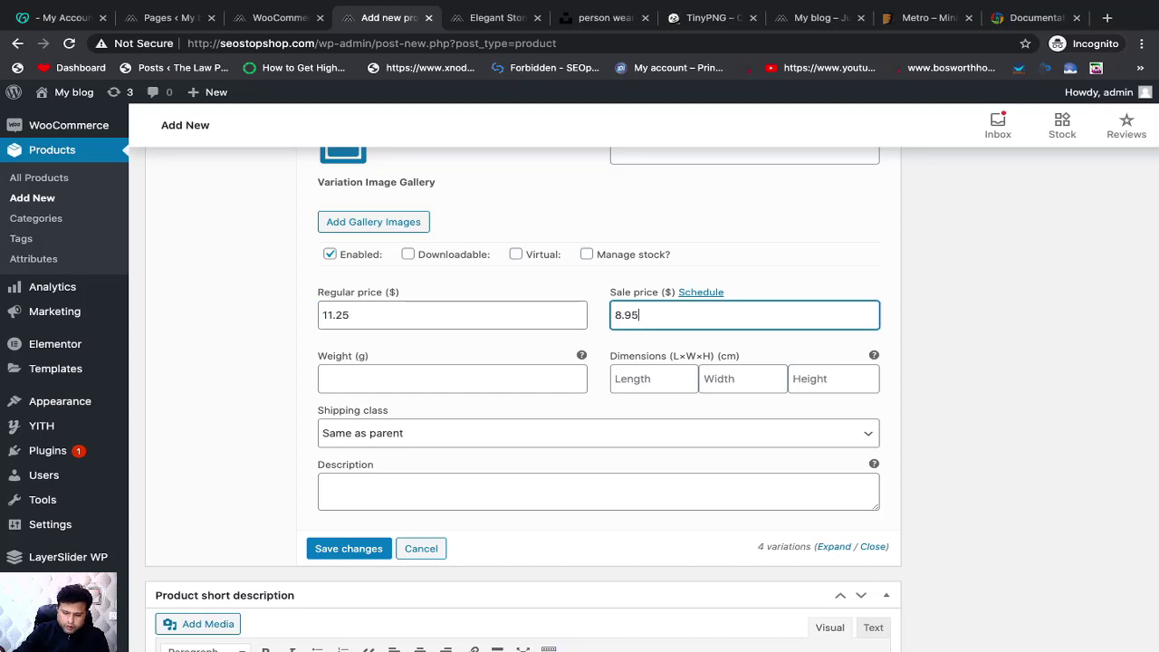
type("5")
Set the Female, size 2 variation's regular price to $11.75, the same as the Male, size 2 variation
scroll(778, 305, "up", 15)
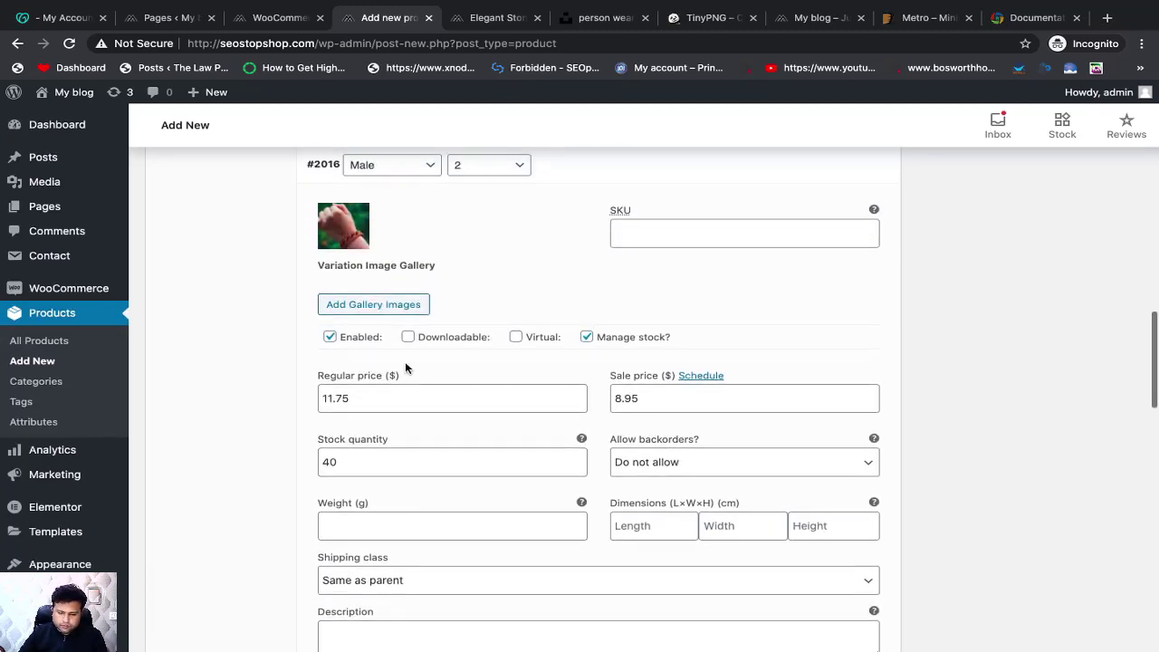
scroll(631, 413, "down", 5)
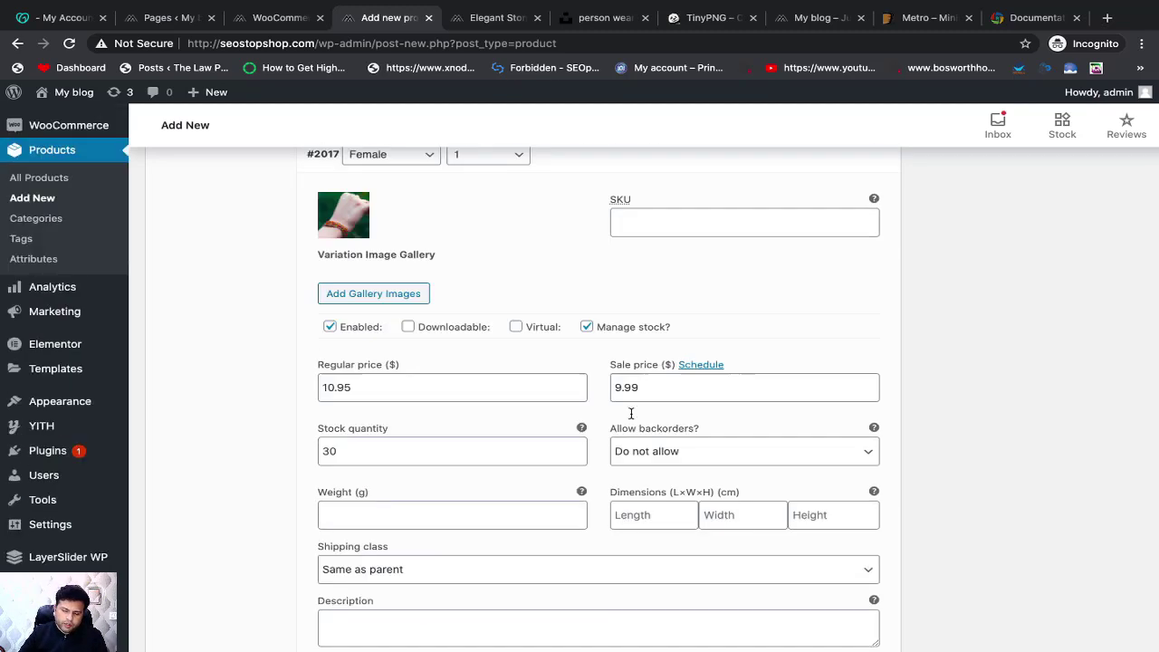
scroll(630, 414, "down", 6)
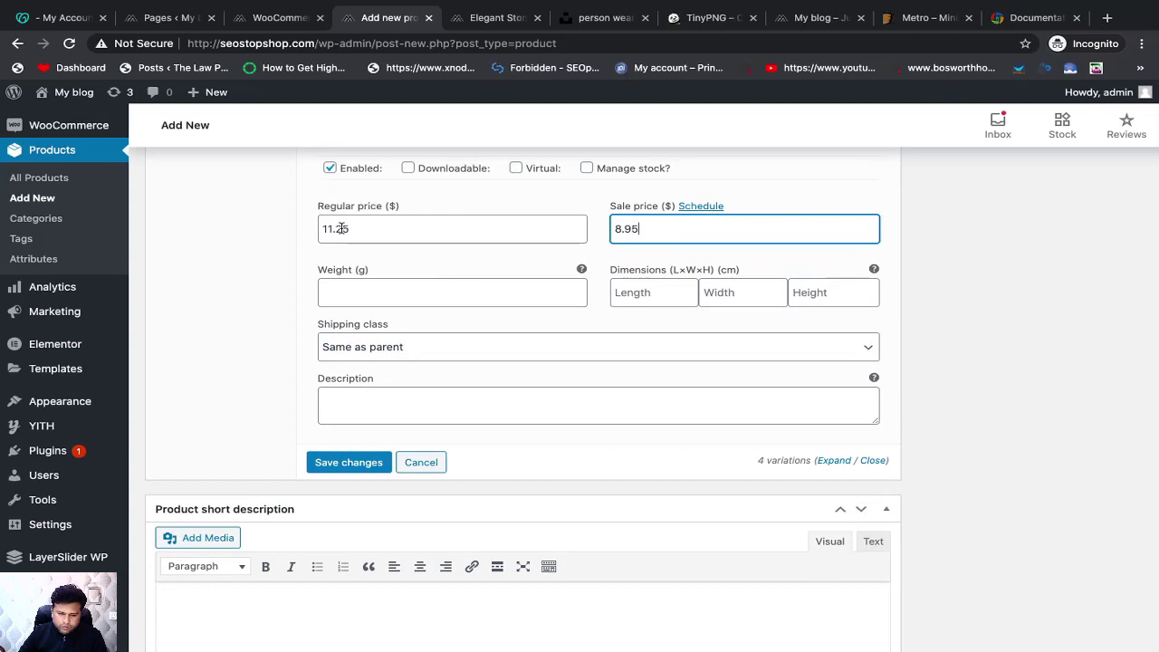
left_click(341, 228)
key("BackSpace")
type("7")
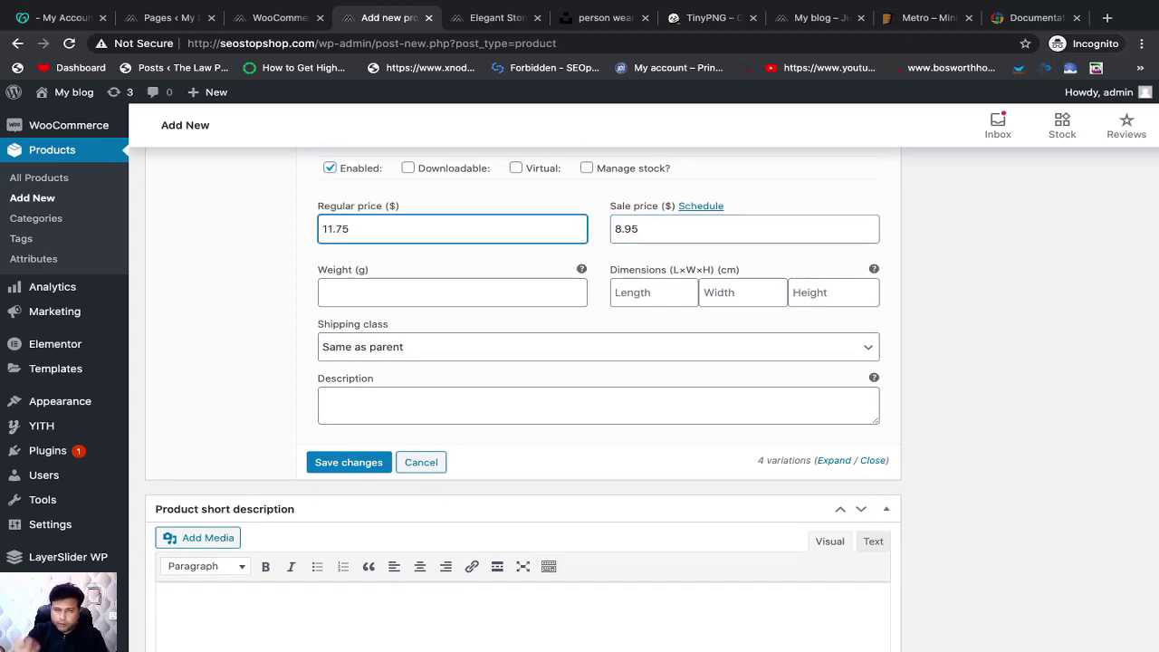
Enable stock management for the Female, size 2 variation, set its stock quantity to 70 and save the variations
left_click(587, 168)
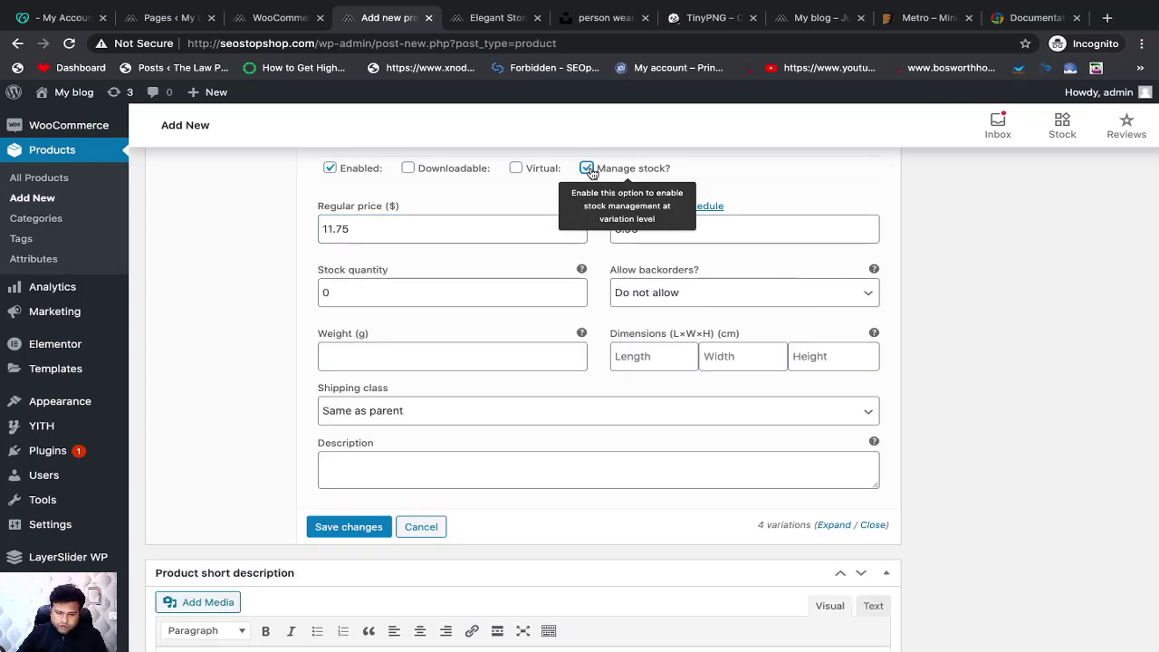
left_click(363, 299)
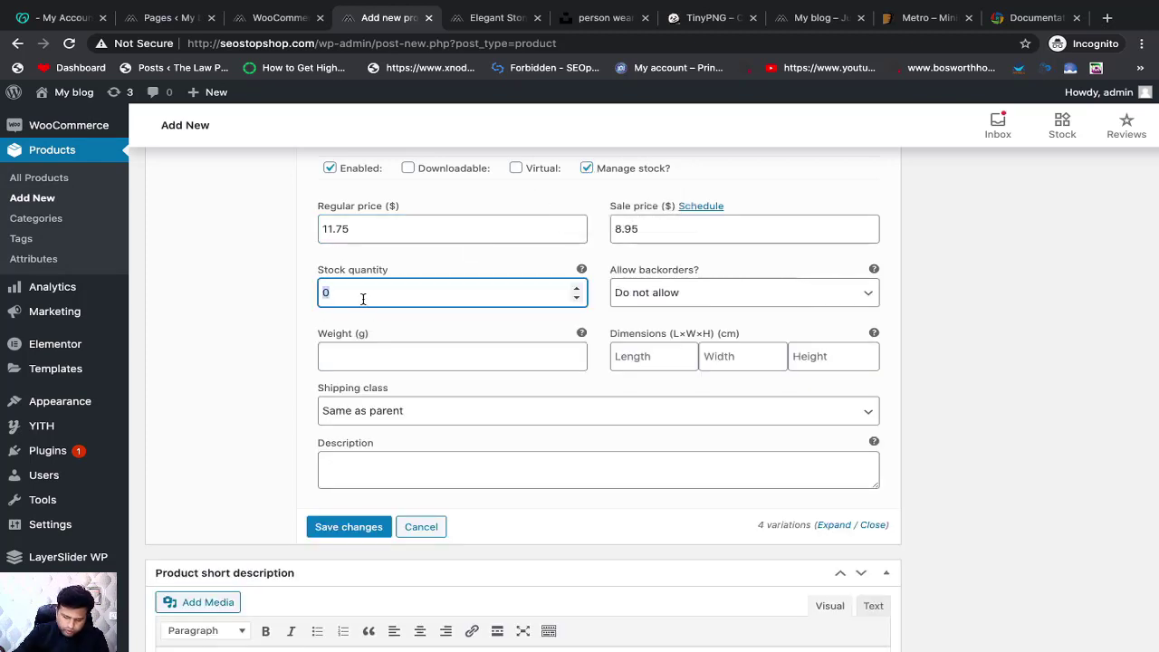
type("70")
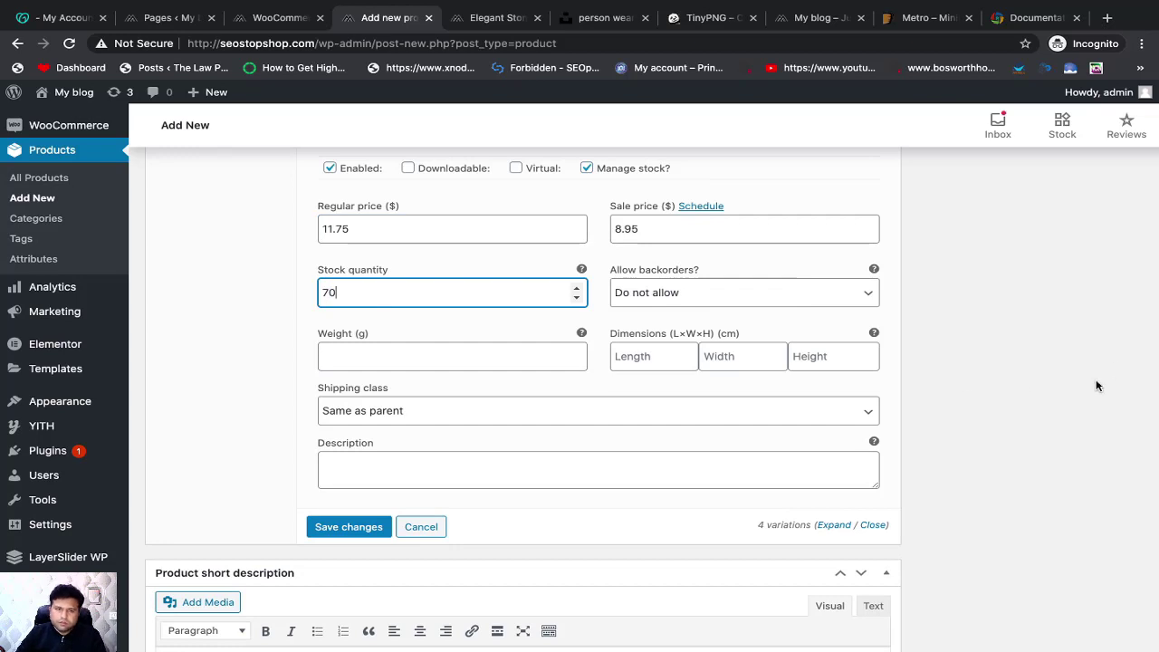
left_click(352, 529)
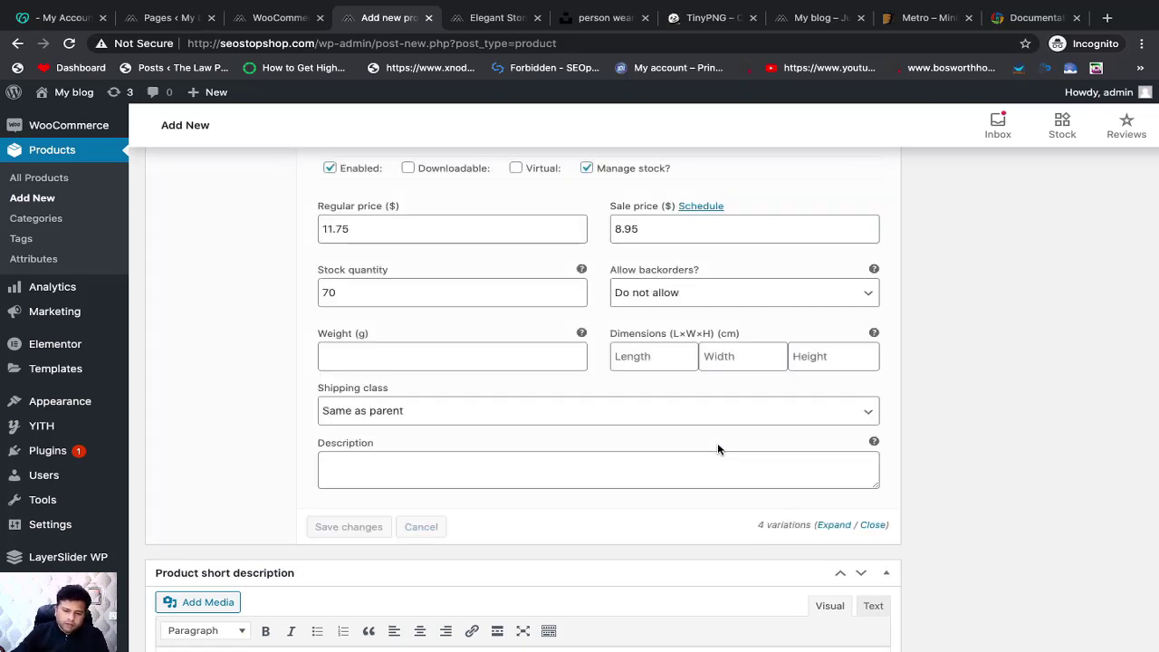
Set the second bracelet photo in the media library as the Female, size 2 variation's image and save the variations
scroll(718, 449, "up", 2)
scroll(479, 396, "up", 2)
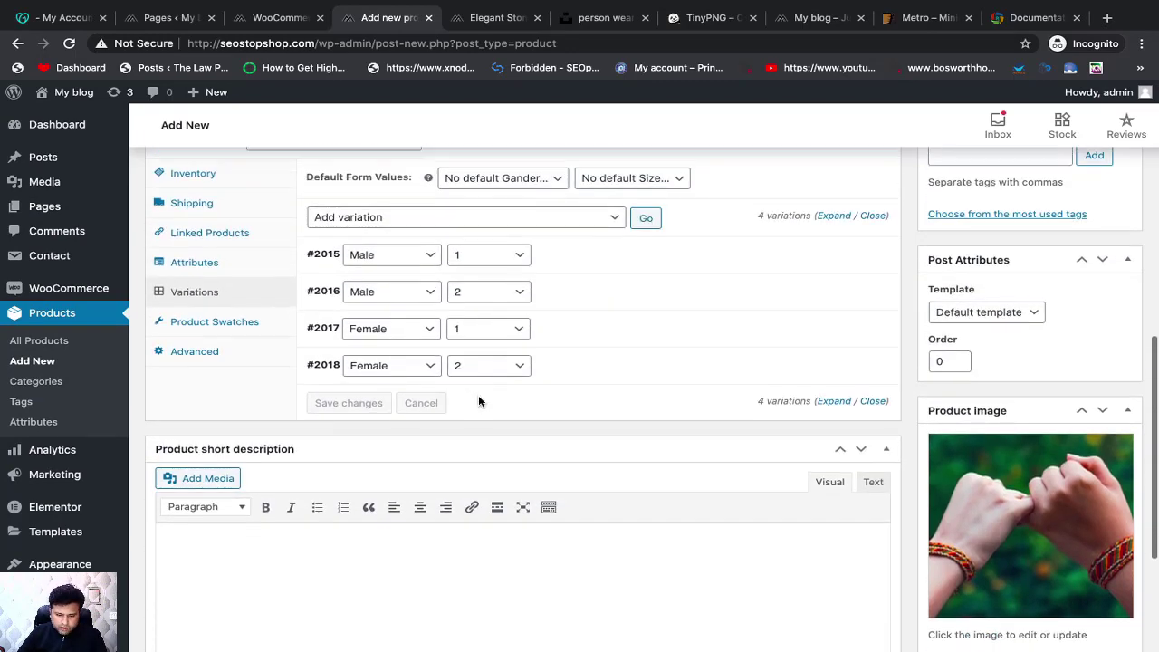
left_click(621, 383)
left_click(343, 435)
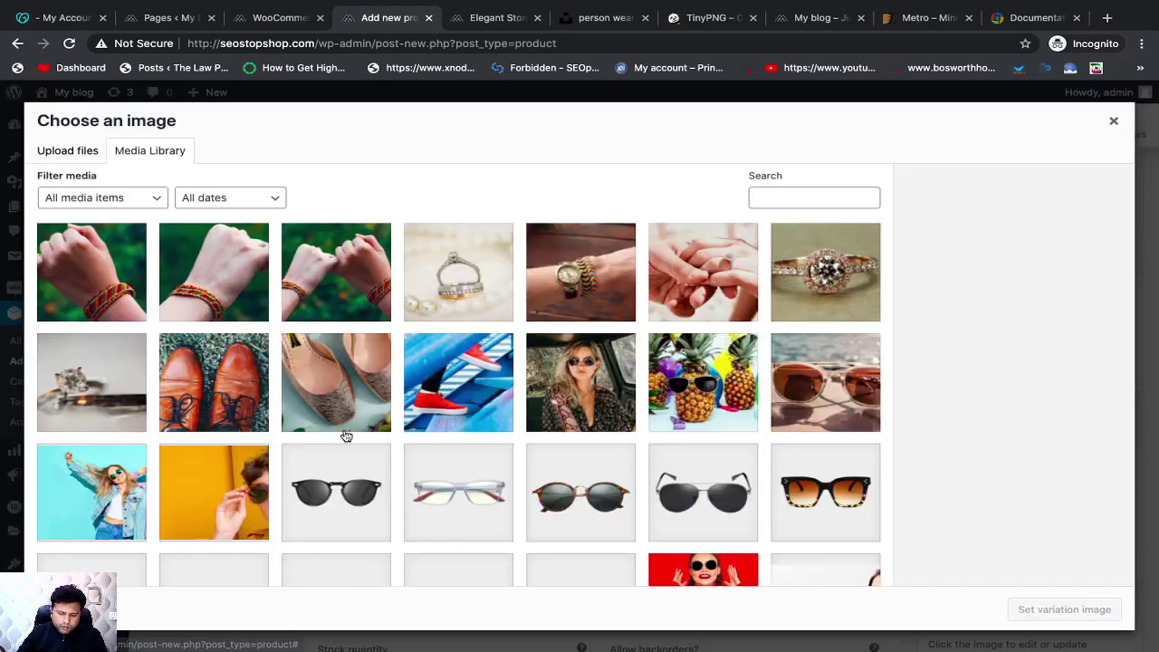
left_click(212, 273)
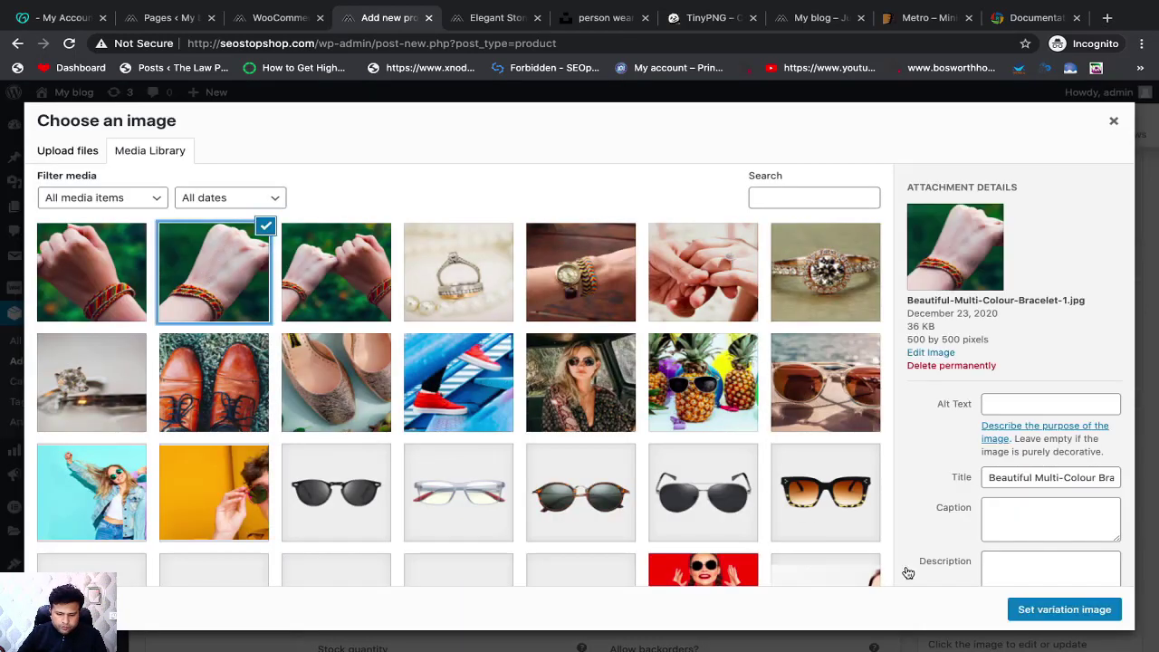
left_click(1101, 621)
scroll(863, 443, "down", 4)
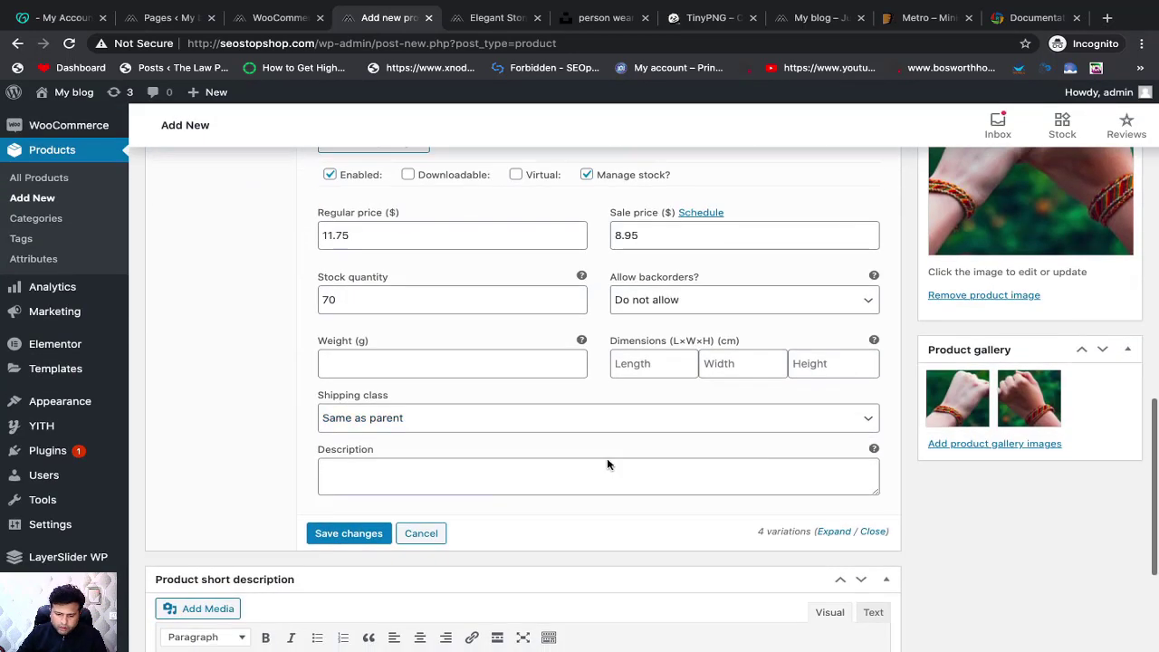
left_click(363, 533)
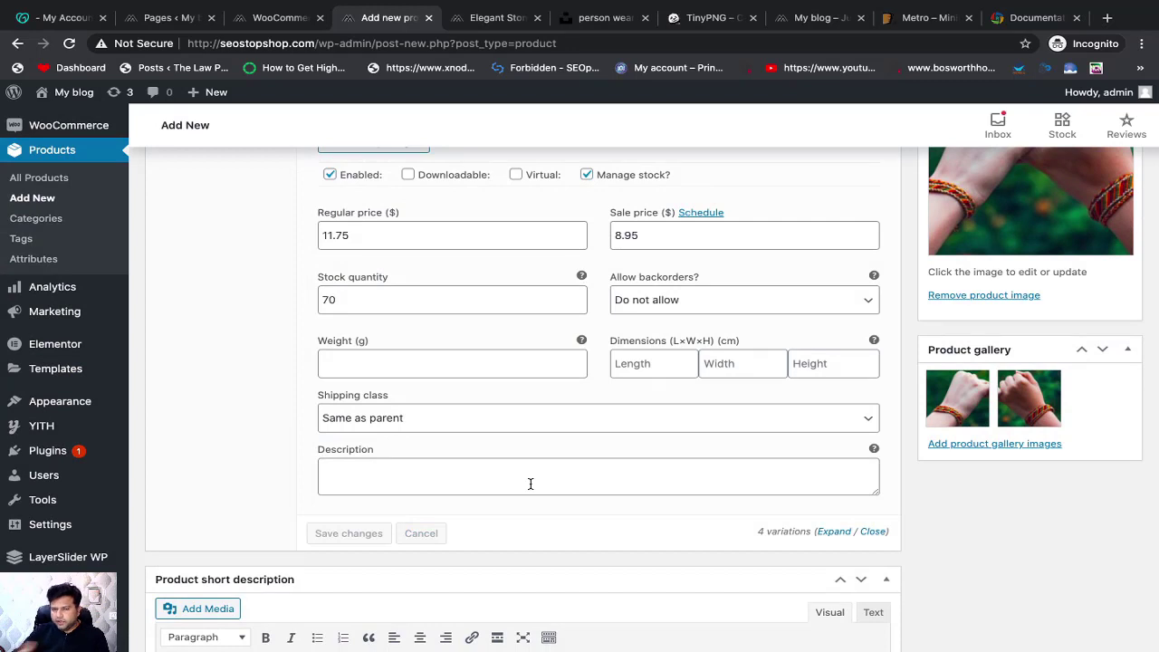
Write the product short description as "Features:" followed by a numbered list with the items "F 1" and "F 2"
scroll(530, 483, "down", 4)
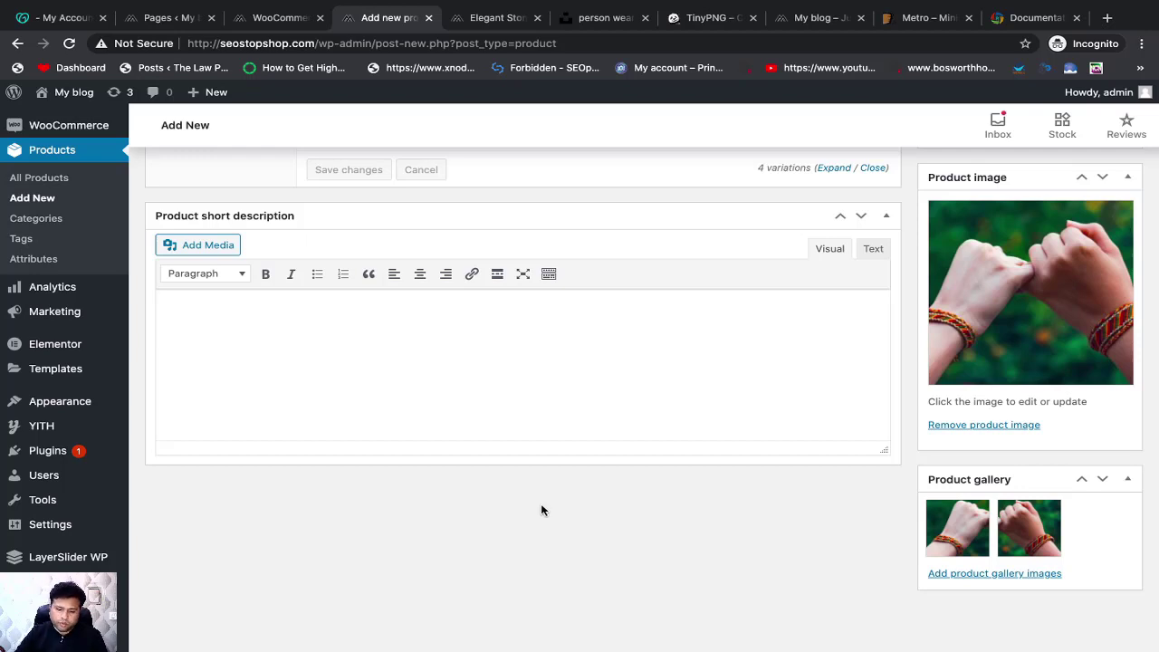
scroll(541, 506, "up", 4)
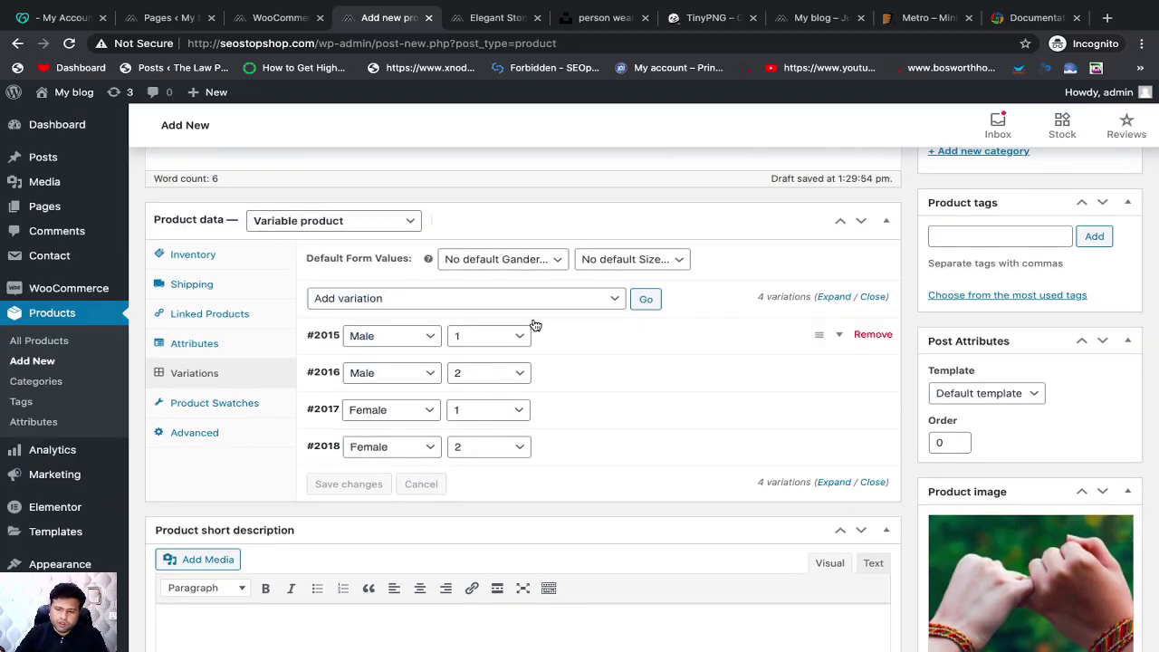
scroll(779, 355, "up", 1)
scroll(779, 355, "up", 4)
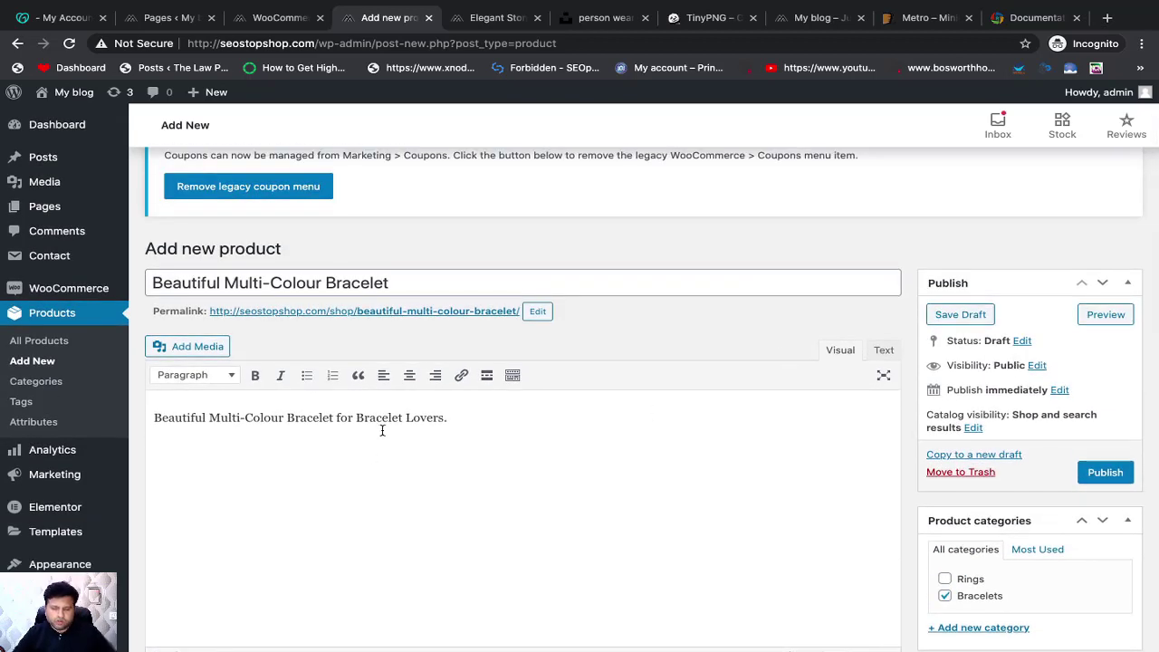
scroll(382, 430, "down", 10)
left_click(351, 371)
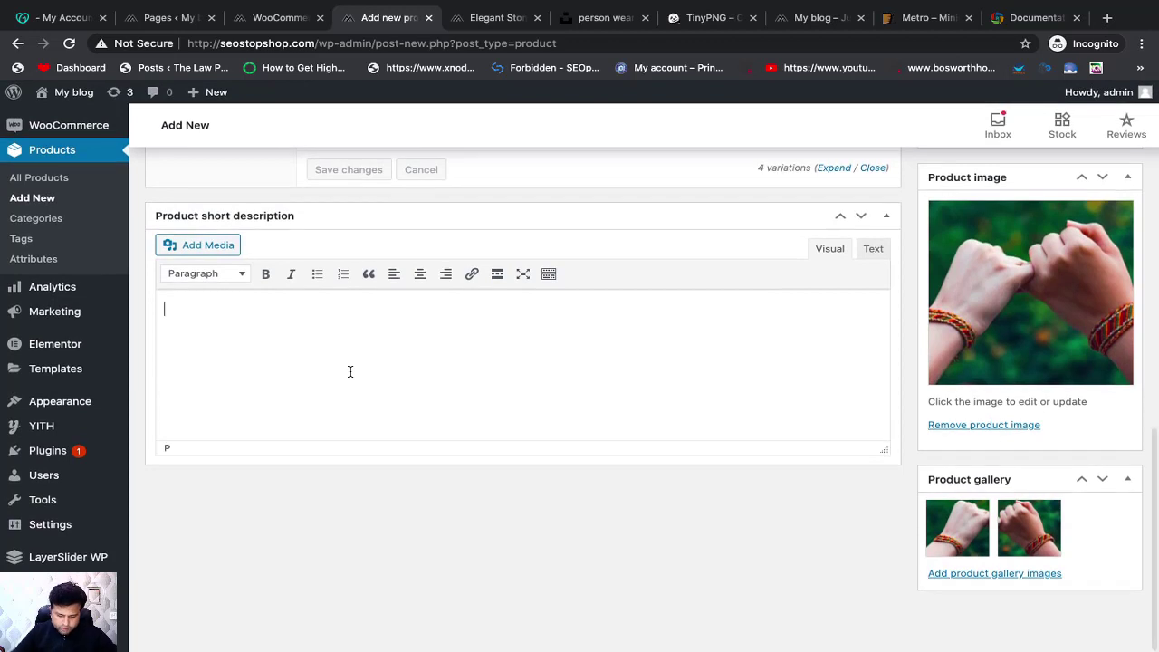
type("Featured:")
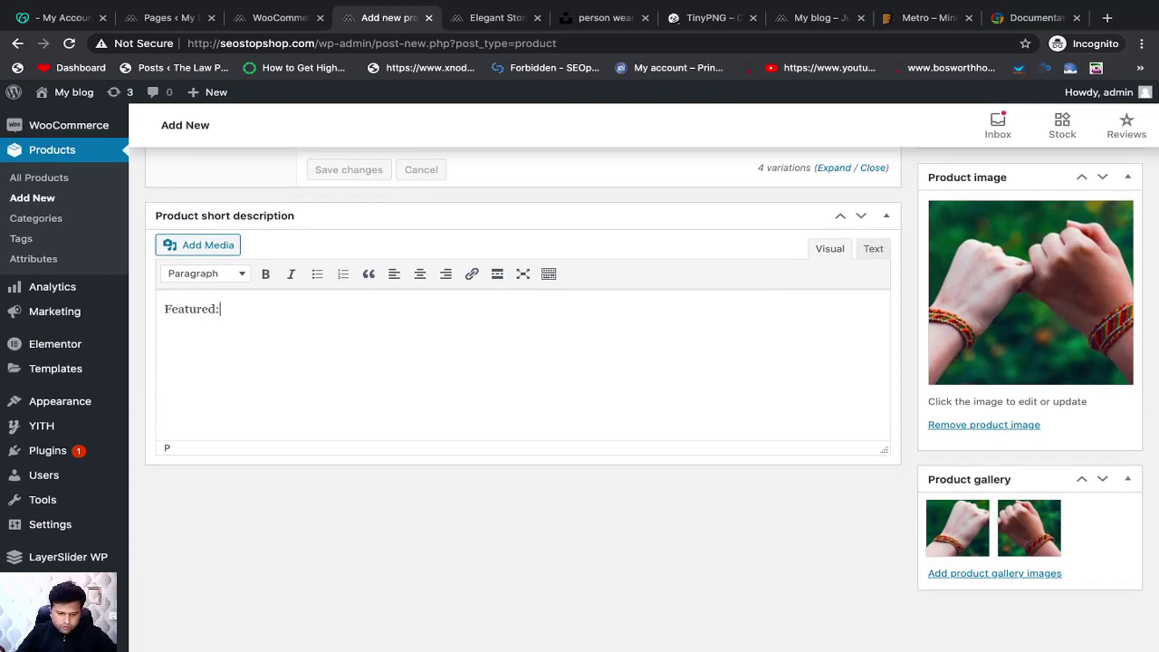
key("BackSpace")
key("BackSpace")
type("s; ")
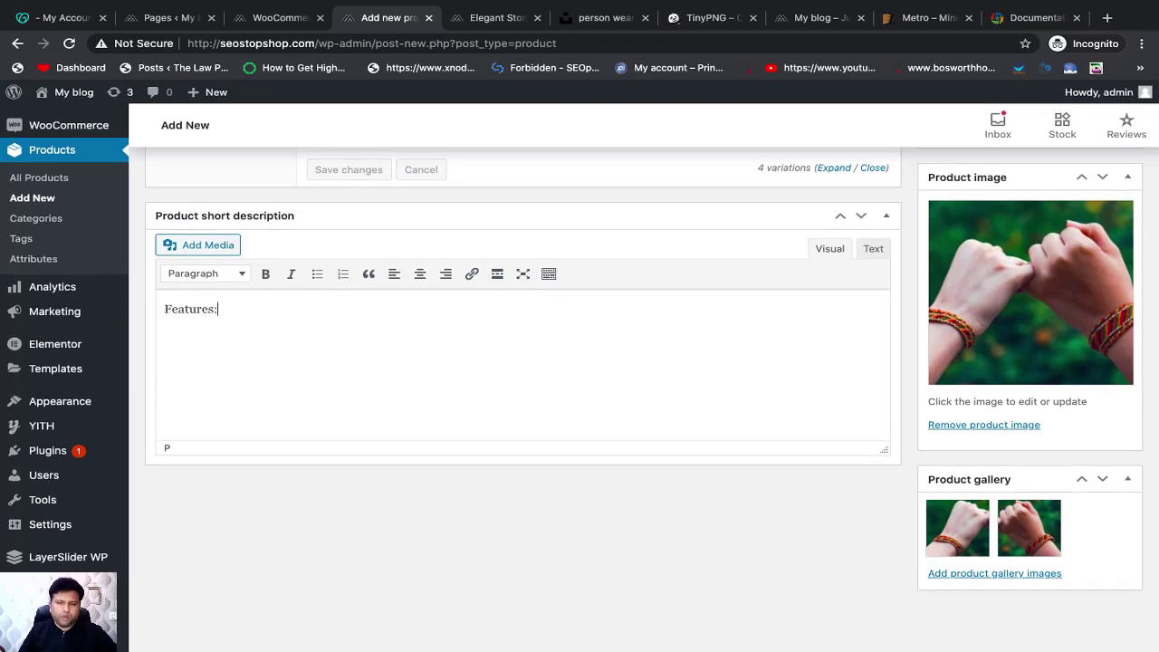
type(" F")
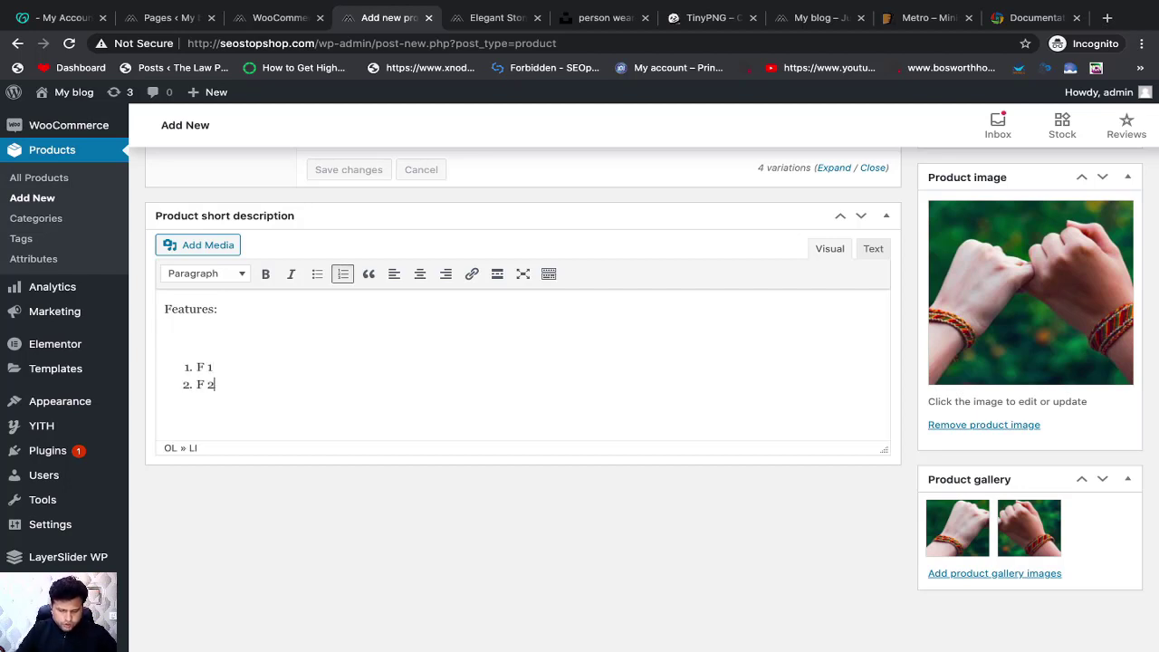
Format the "Features:" line of the product short description as Heading 2
scroll(634, 408, "up", 4)
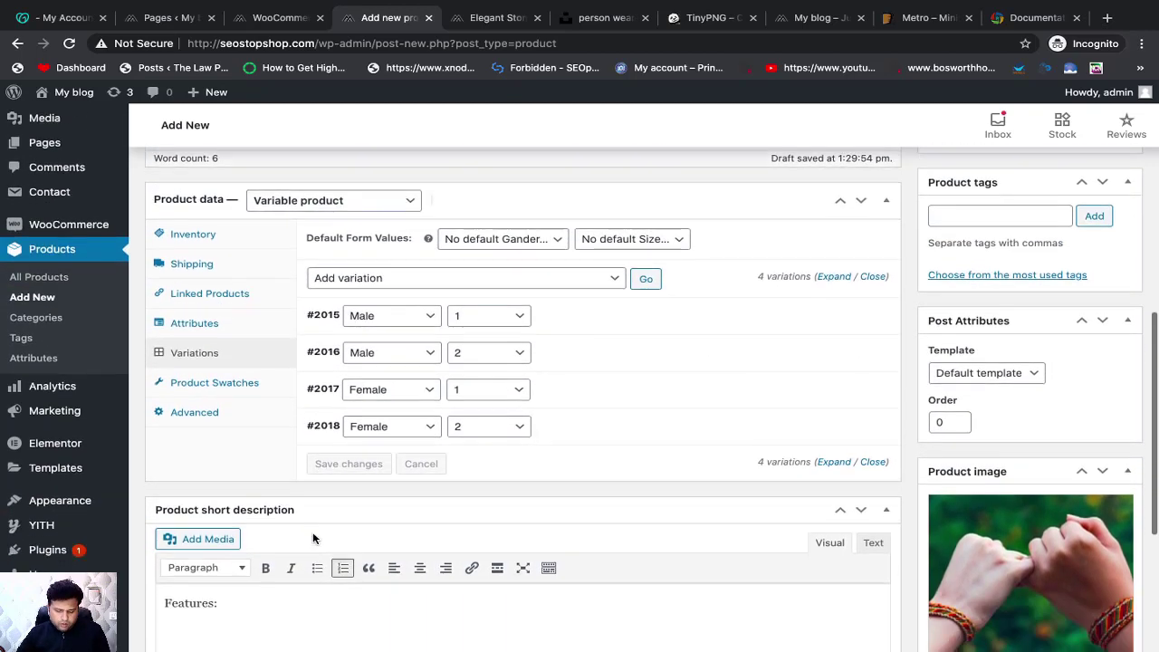
scroll(313, 539, "down", 1)
double_click(188, 543)
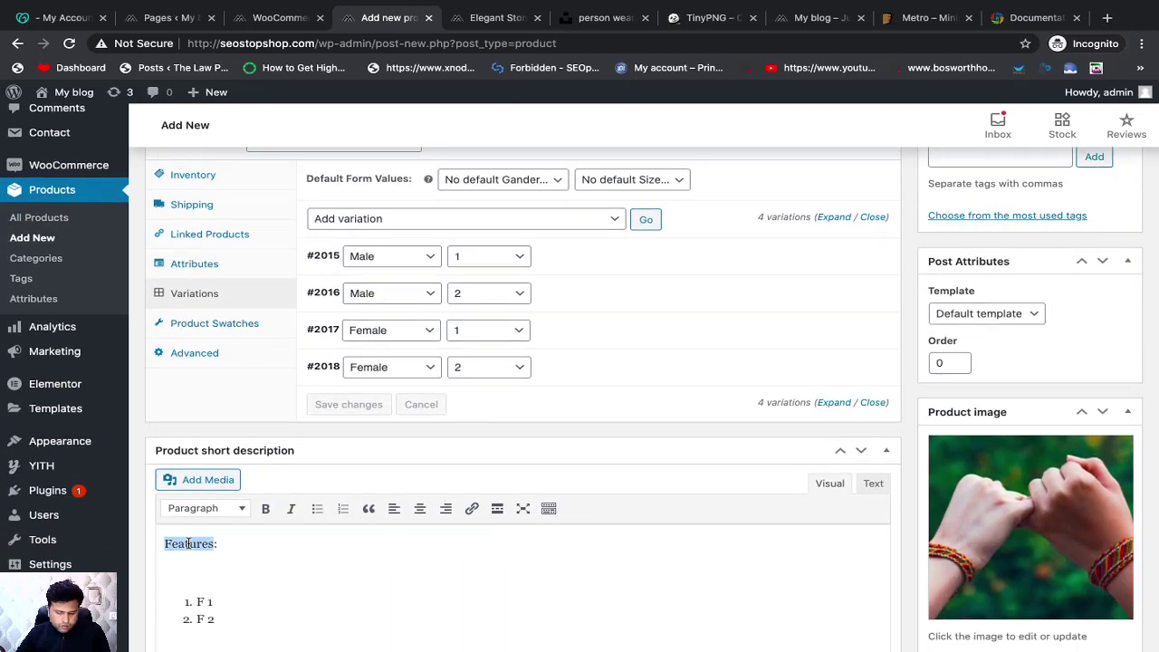
left_click(198, 513)
left_click(208, 371)
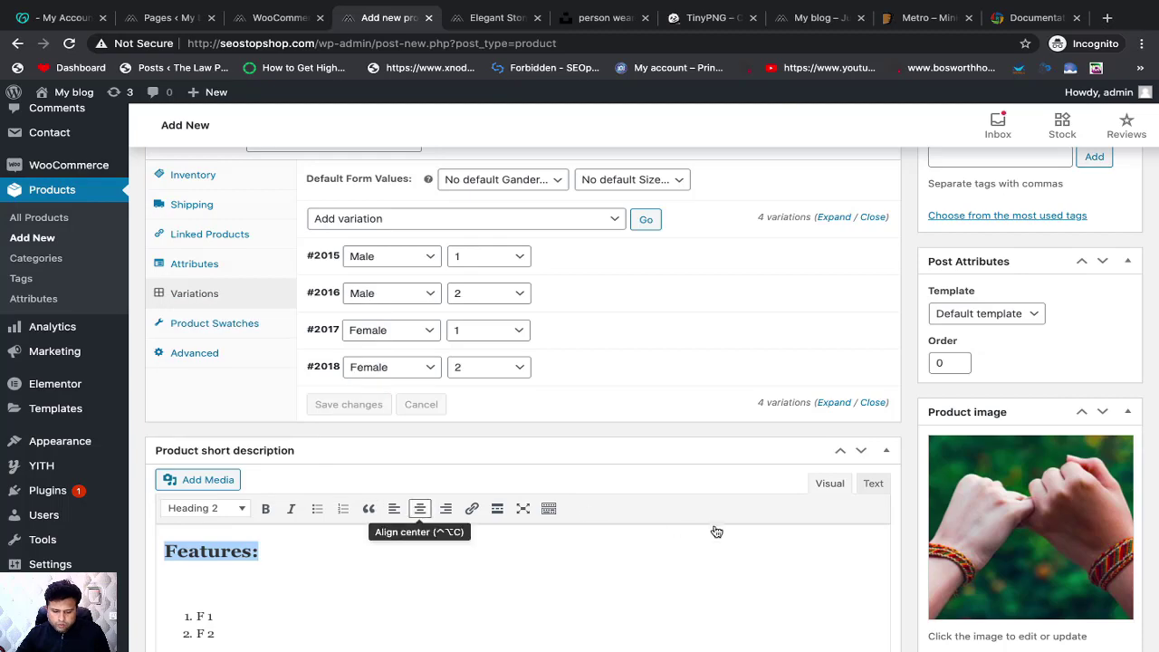
scroll(714, 526, "down", 2)
Preview the bracelet product page and look over its price range, features list and Gander and Size options
scroll(715, 531, "up", 15)
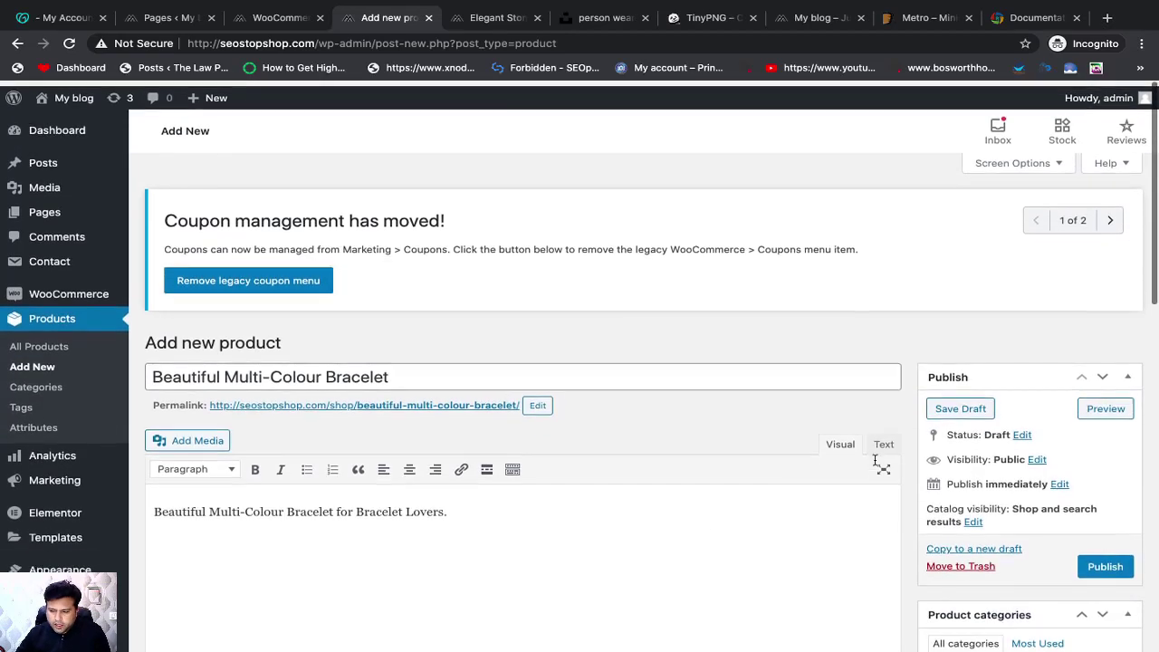
scroll(875, 460, "down", 1)
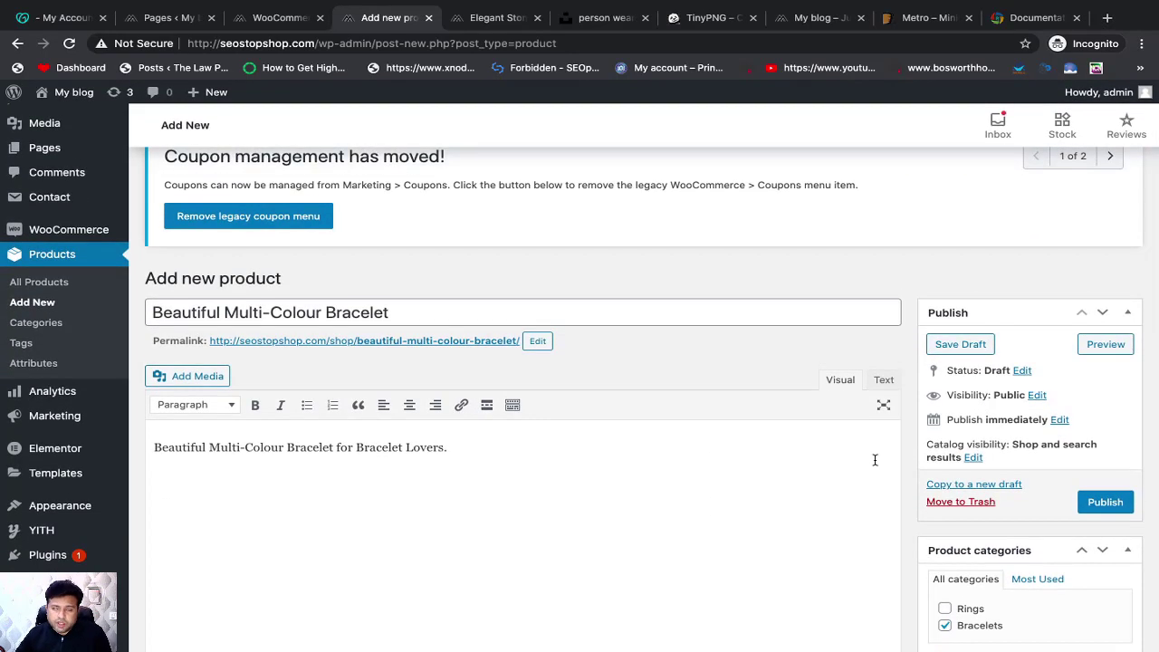
left_click(1098, 345)
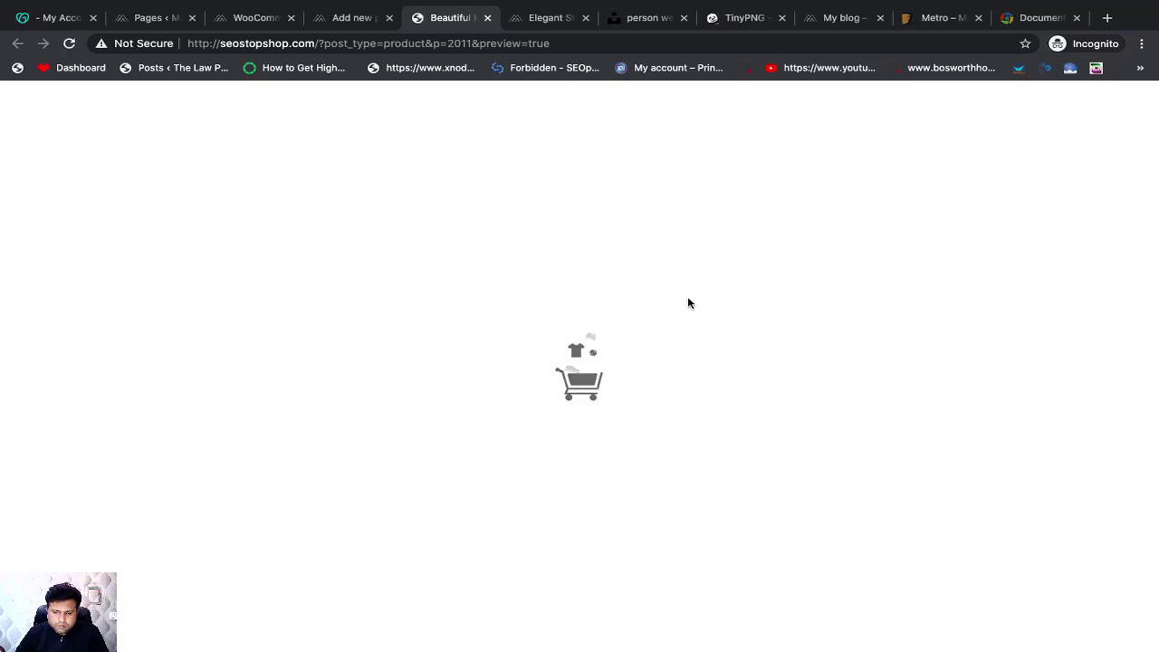
scroll(791, 383, "down", 3)
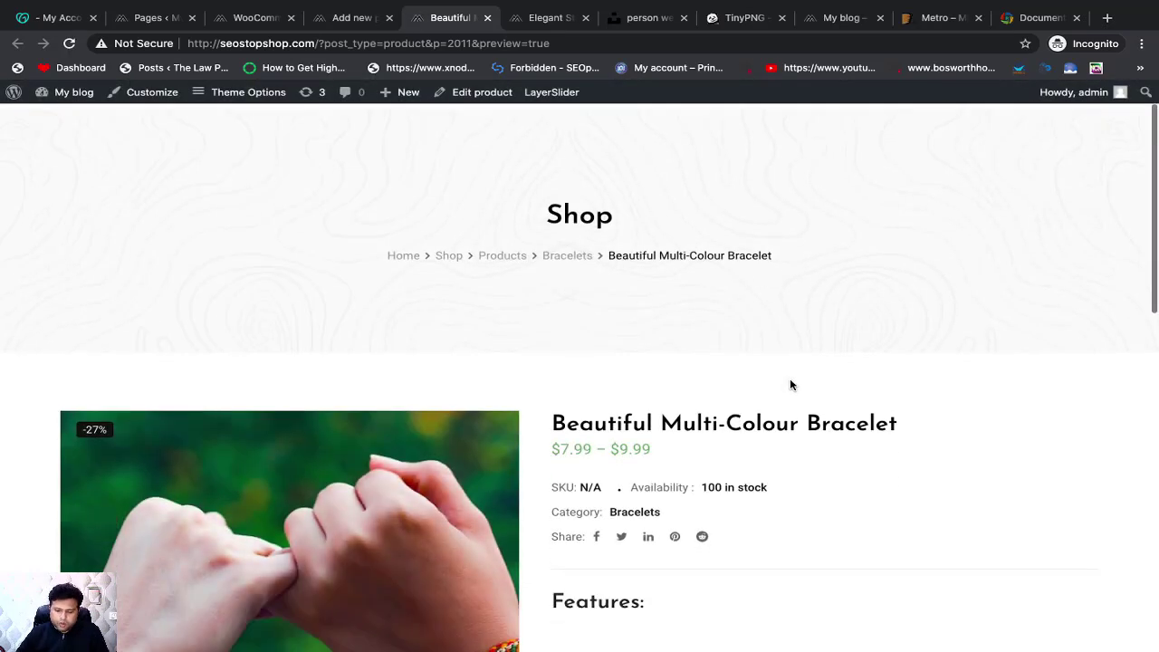
scroll(605, 341, "down", 1)
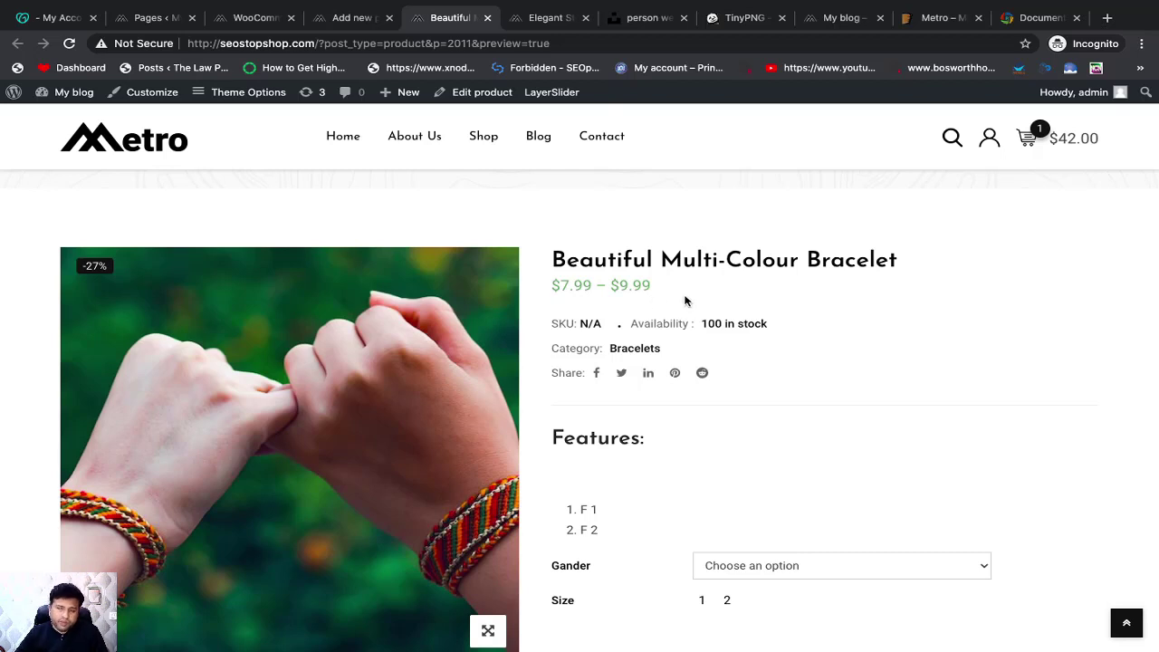
scroll(697, 317, "down", 1)
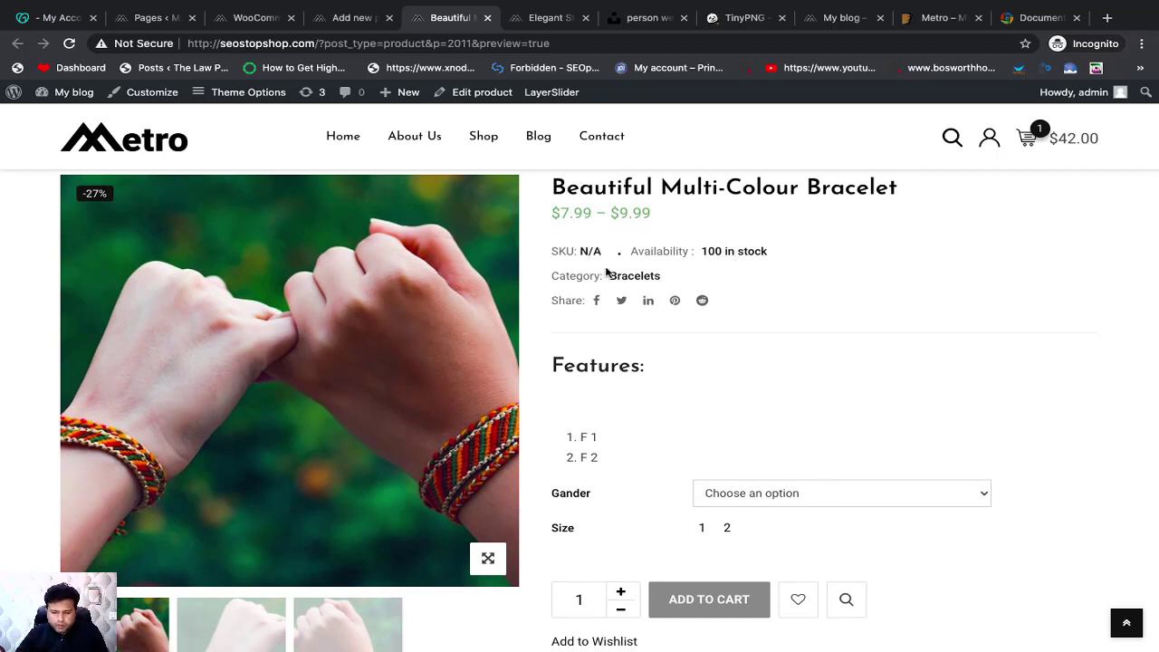
Look over the bracelet preview page from the price and features list down to the product description section
scroll(611, 352, "down", 1)
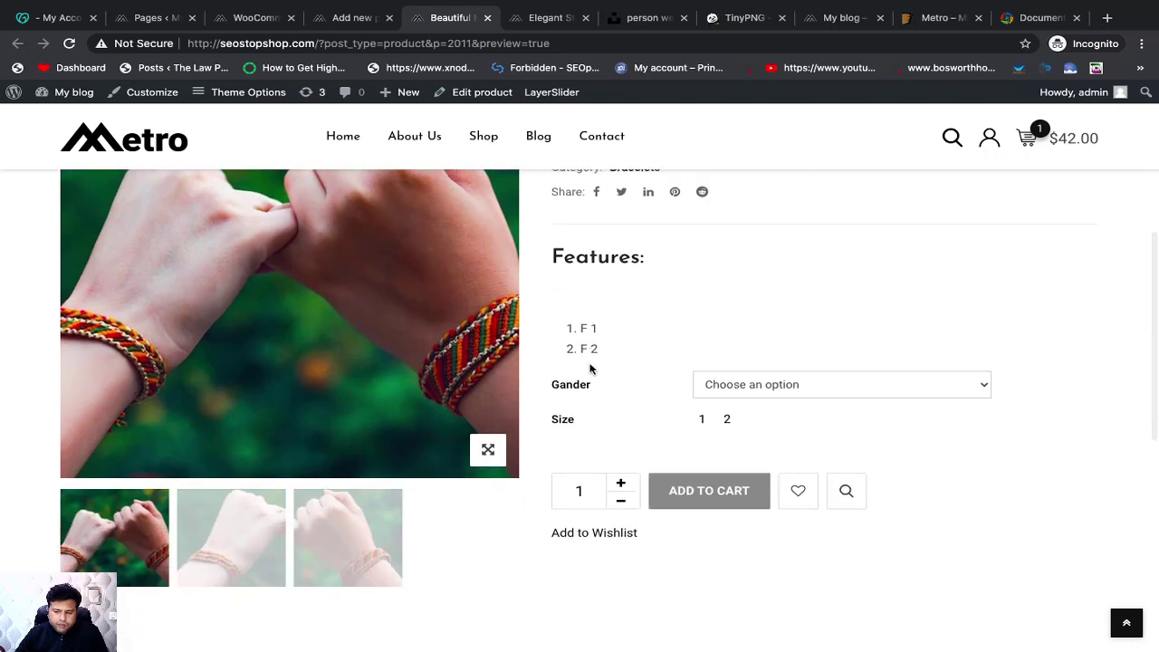
scroll(595, 326, "down", 3)
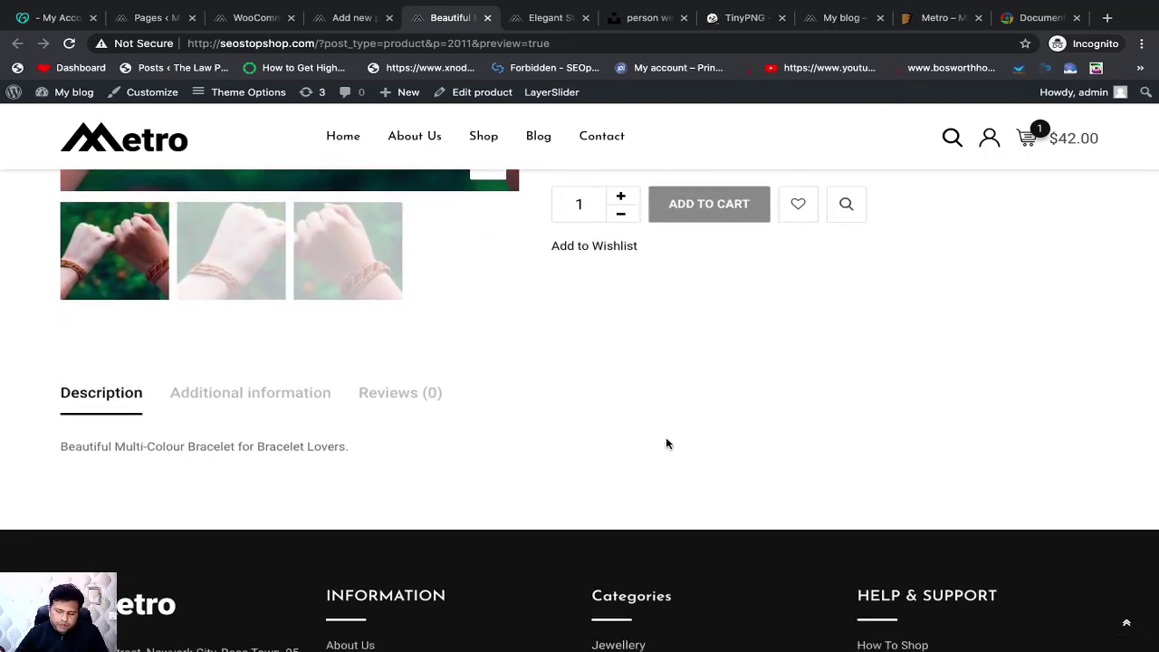
scroll(688, 441, "up", 4)
scroll(706, 441, "down", 1)
scroll(706, 442, "up", 1)
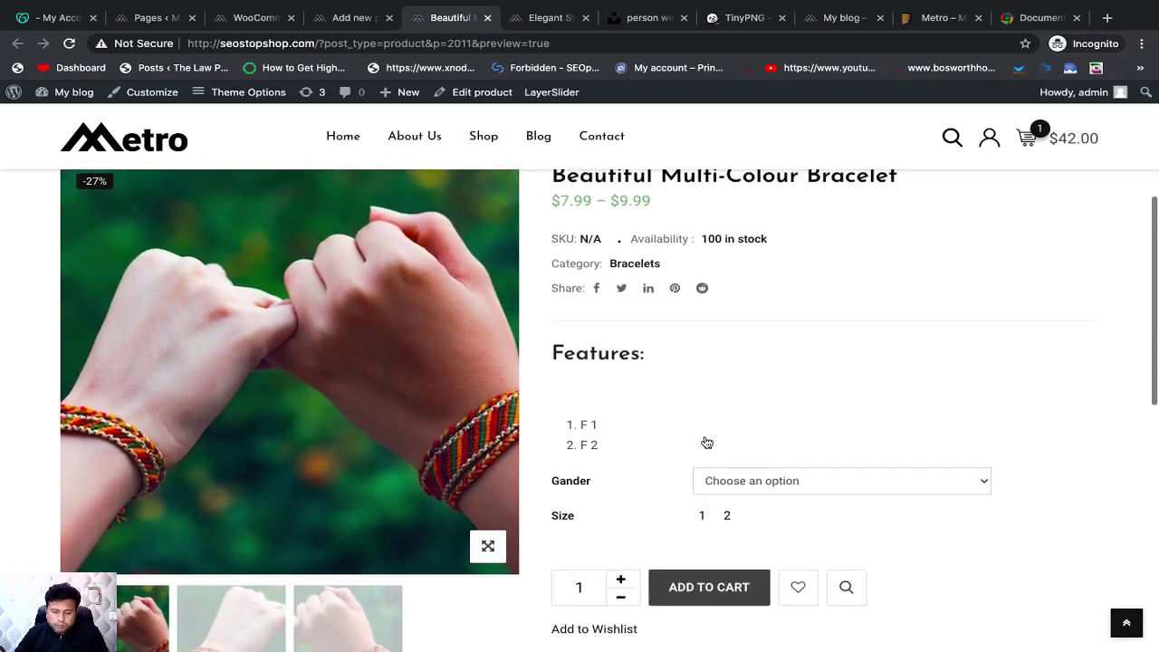
scroll(293, 419, "down", 1)
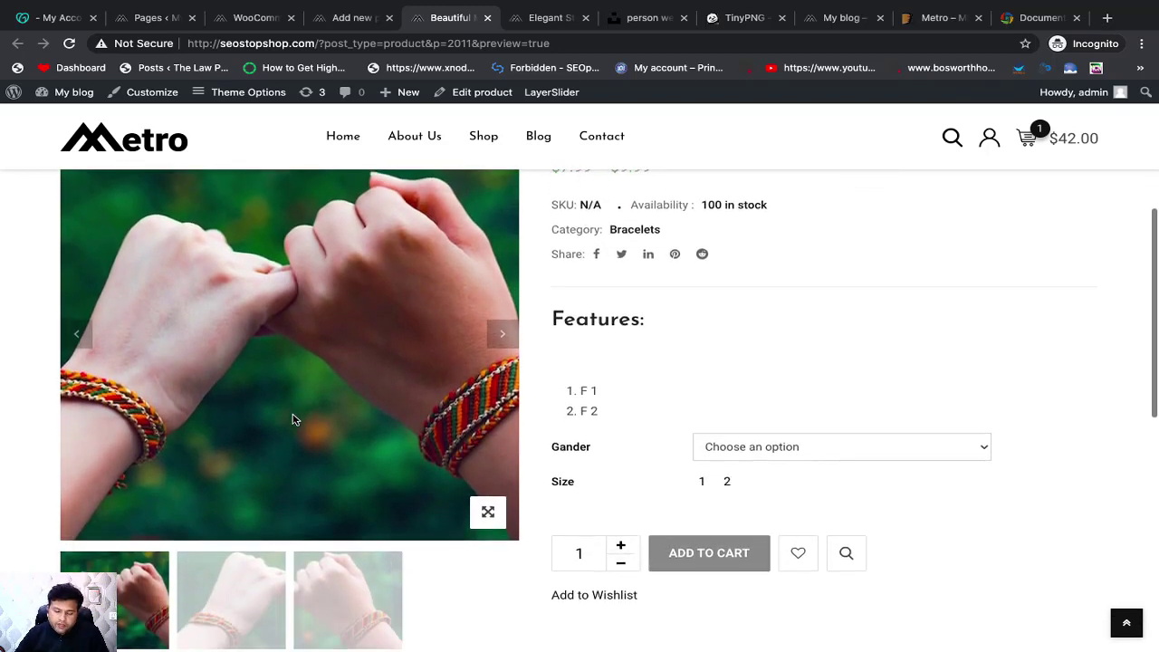
scroll(459, 464, "up", 1)
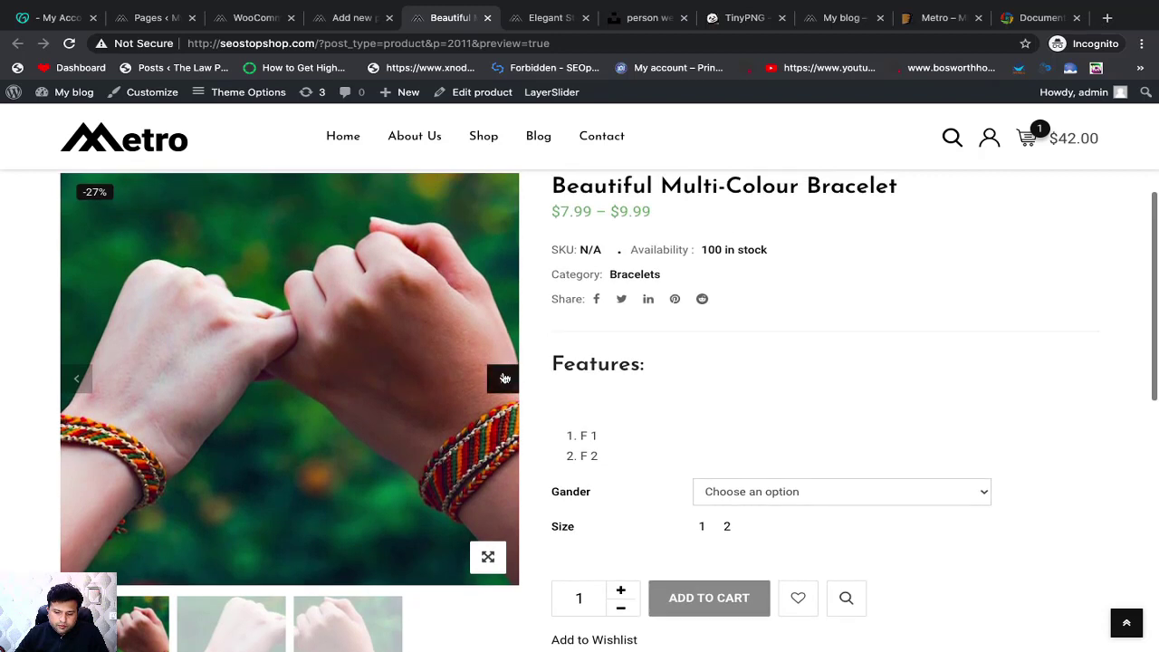
Browse forward and back through the bracelet's product gallery photos, ending on the photo with both hands
left_click(504, 381)
left_click(505, 380)
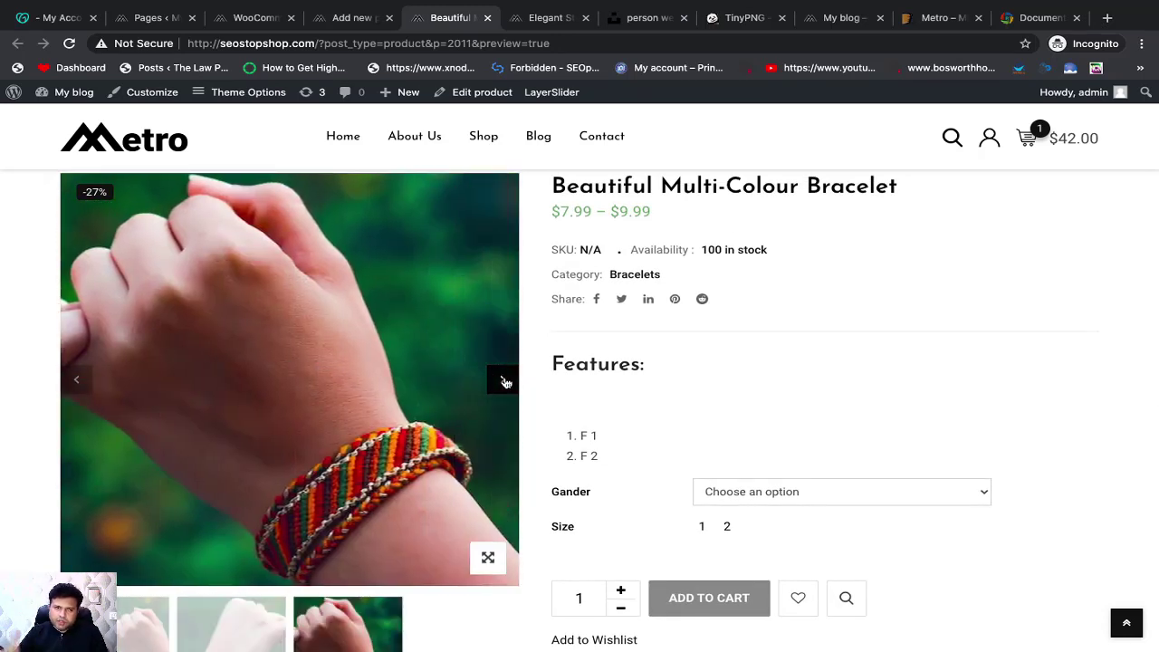
left_click(74, 382)
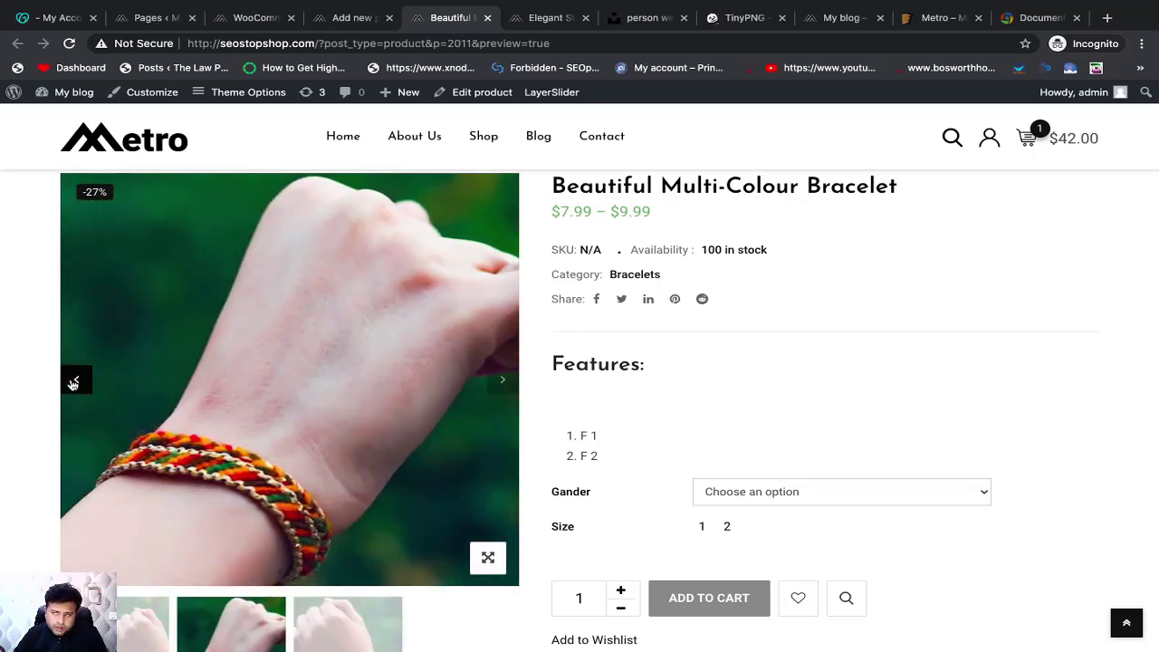
left_click(75, 381)
left_click(75, 381)
left_click(501, 381)
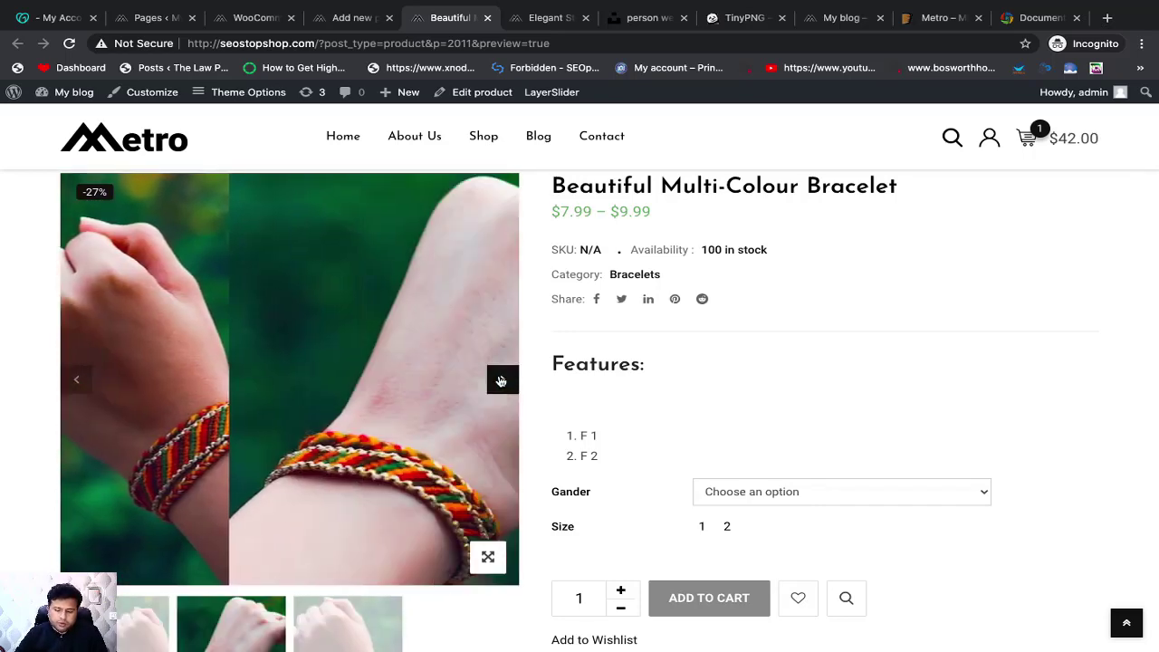
left_click(500, 380)
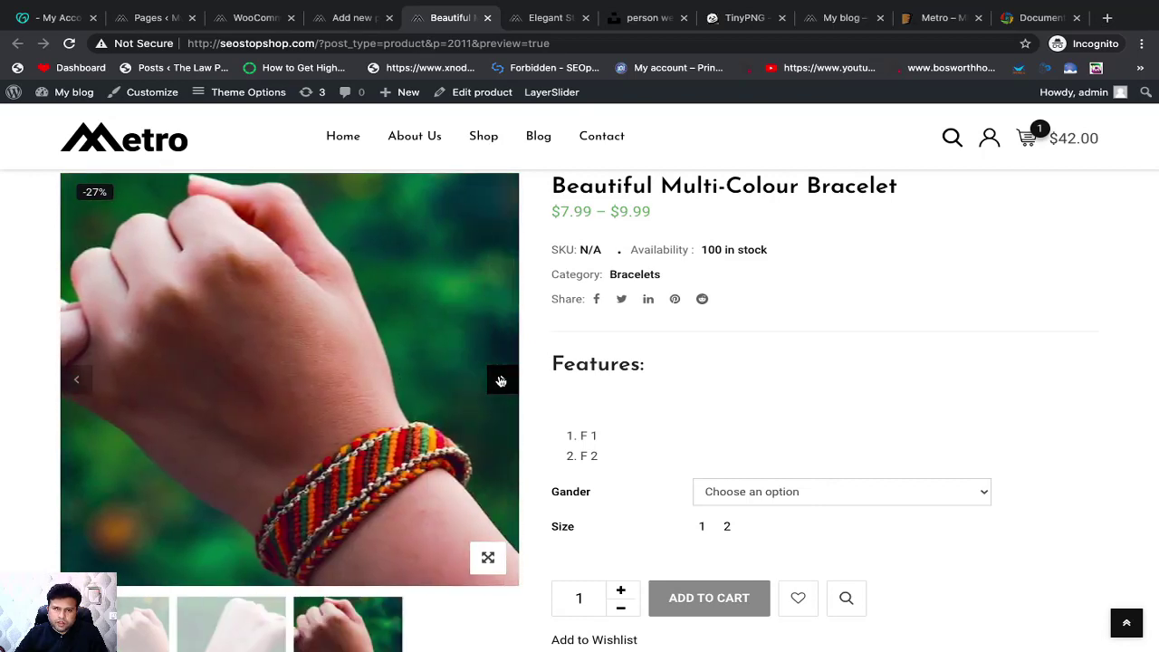
left_click(76, 379)
left_click(76, 379)
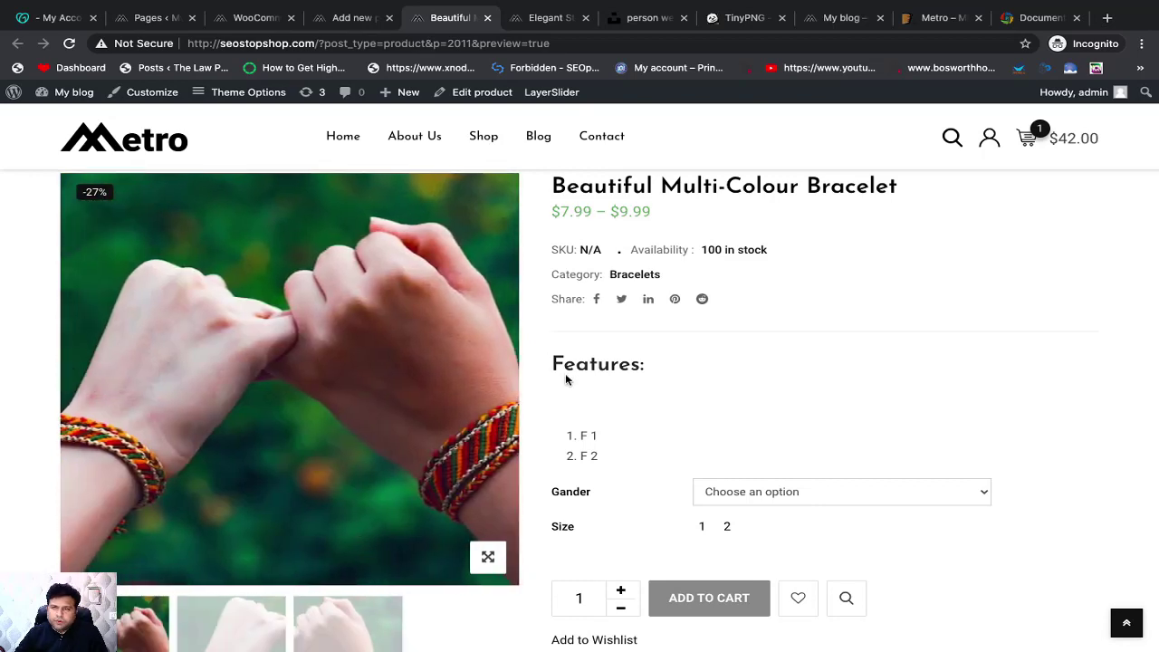
Choose Gander Male and Size 1 on the product preview and check that variation's image and price
scroll(781, 307, "down", 2)
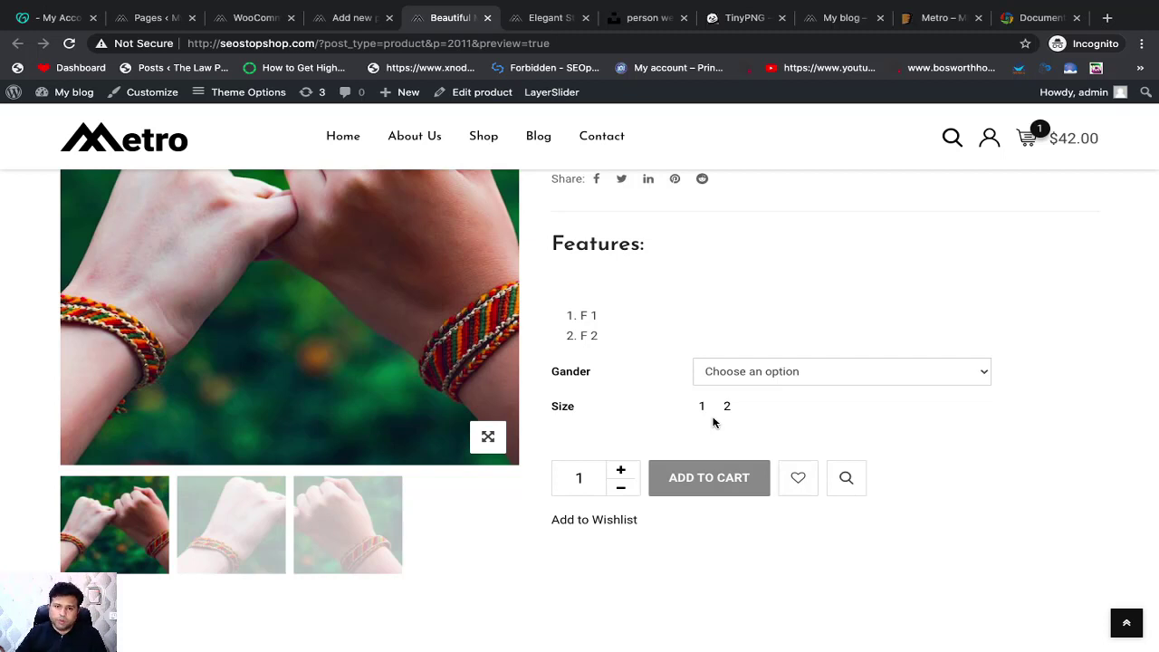
left_click(741, 374)
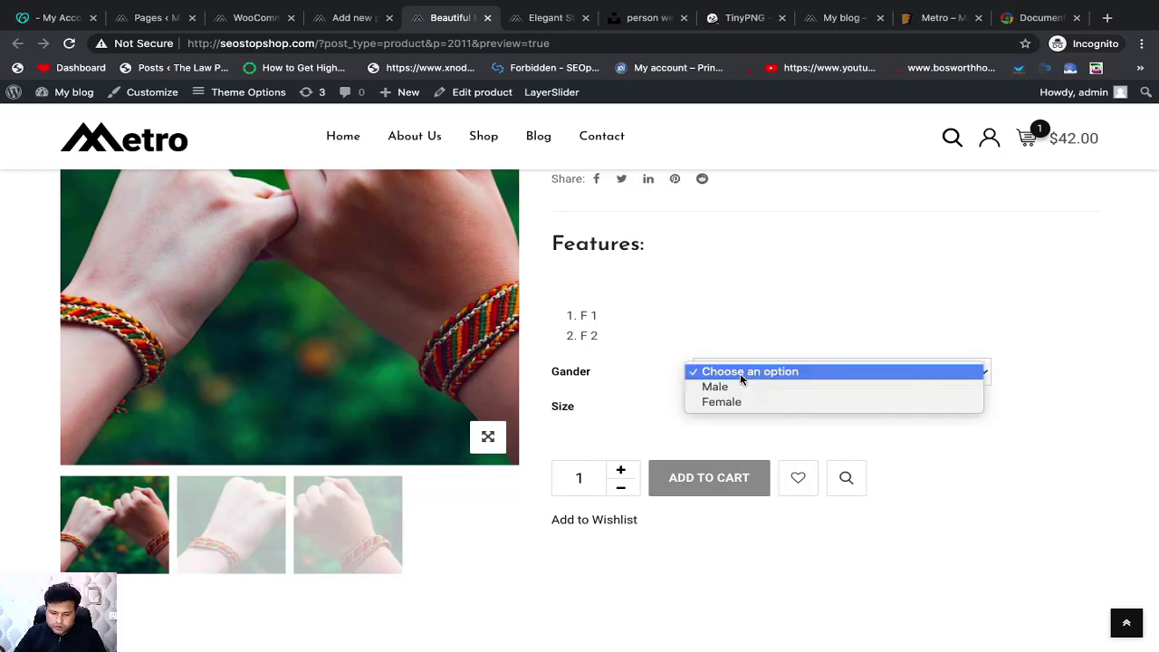
left_click(722, 390)
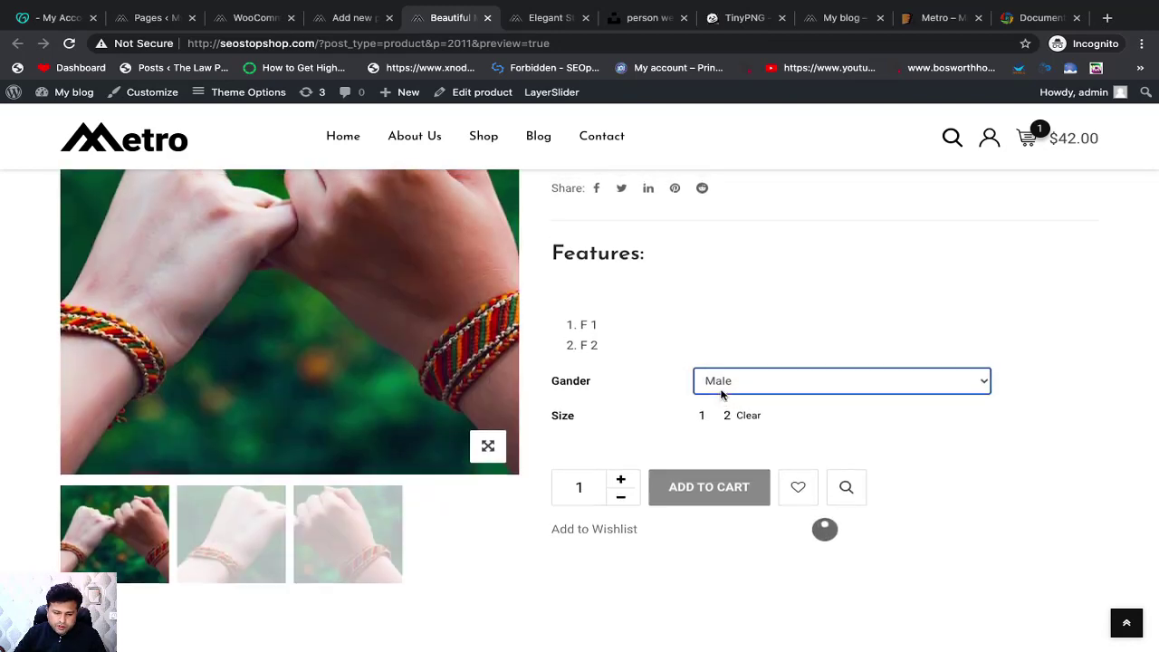
scroll(722, 393, "up", 1)
left_click(700, 476)
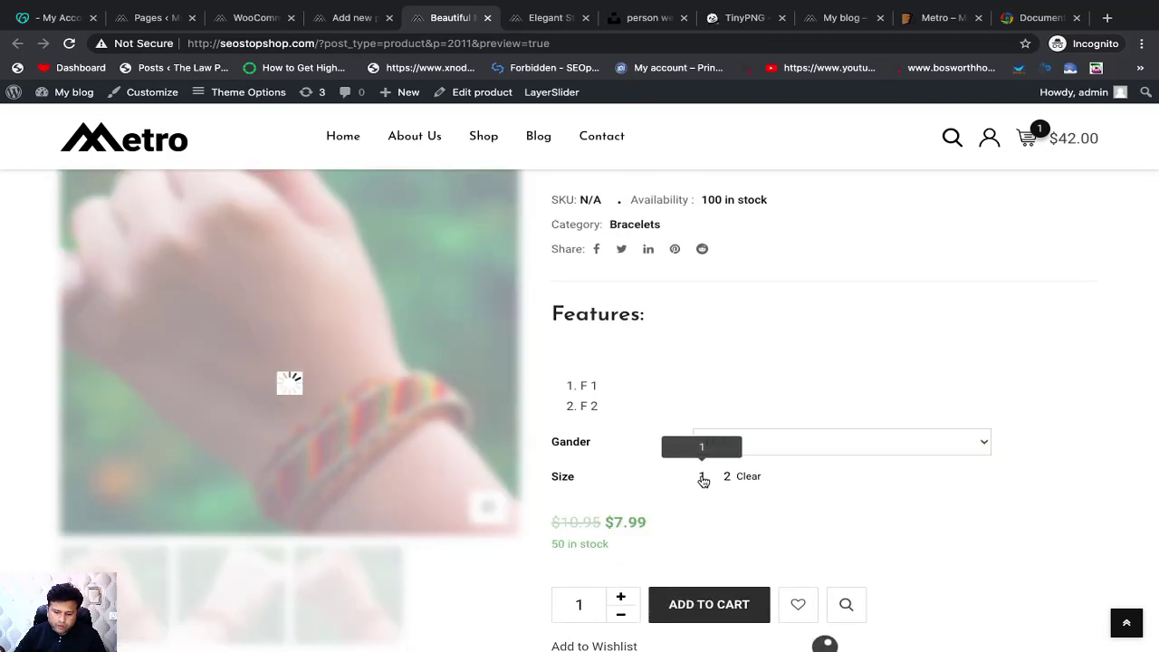
scroll(267, 356, "up", 1)
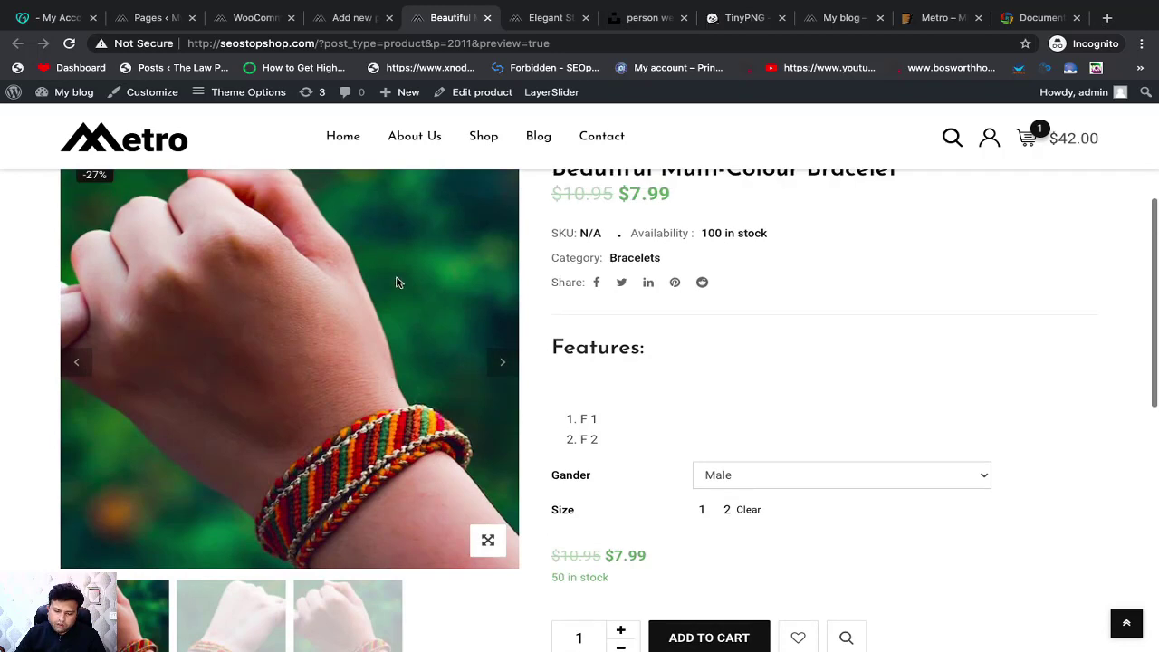
Switch the Male variation between Size 2 and Size 1 to compare price and stock, ending on Size 1
left_click(728, 510)
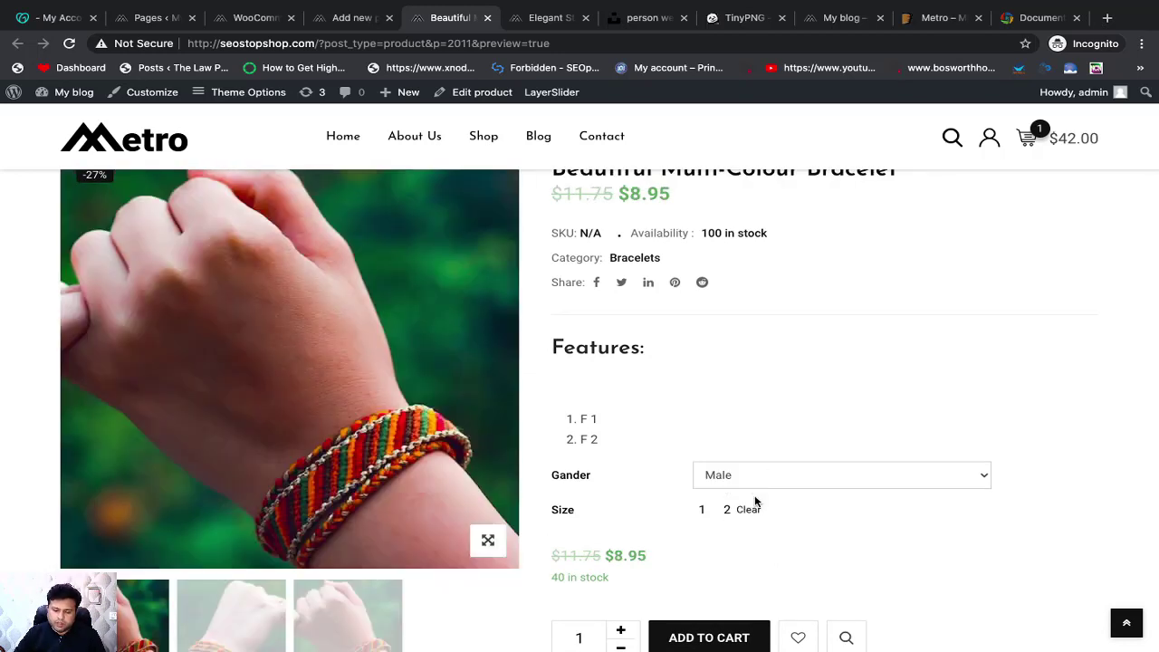
left_click(751, 477)
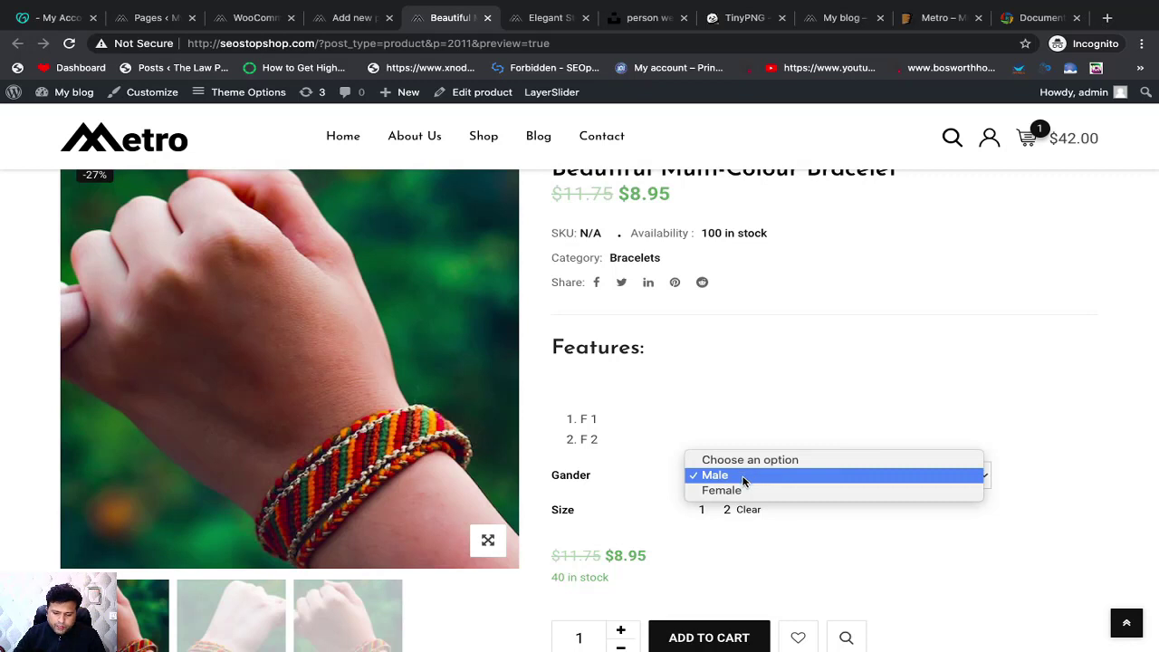
left_click(651, 485)
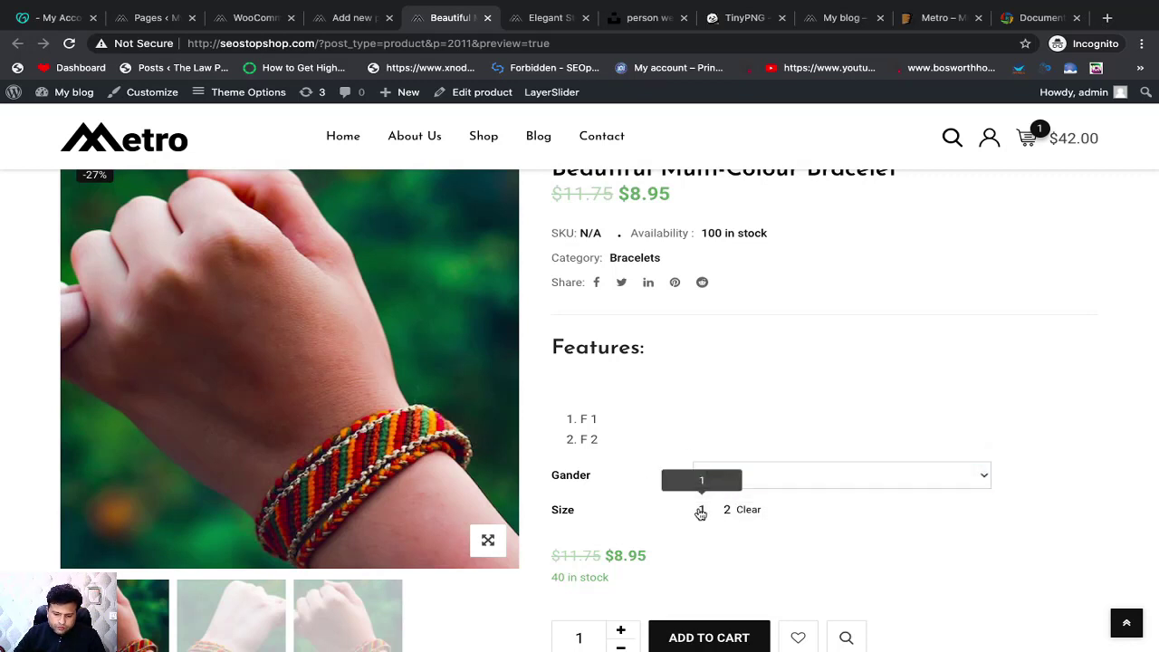
left_click(700, 511)
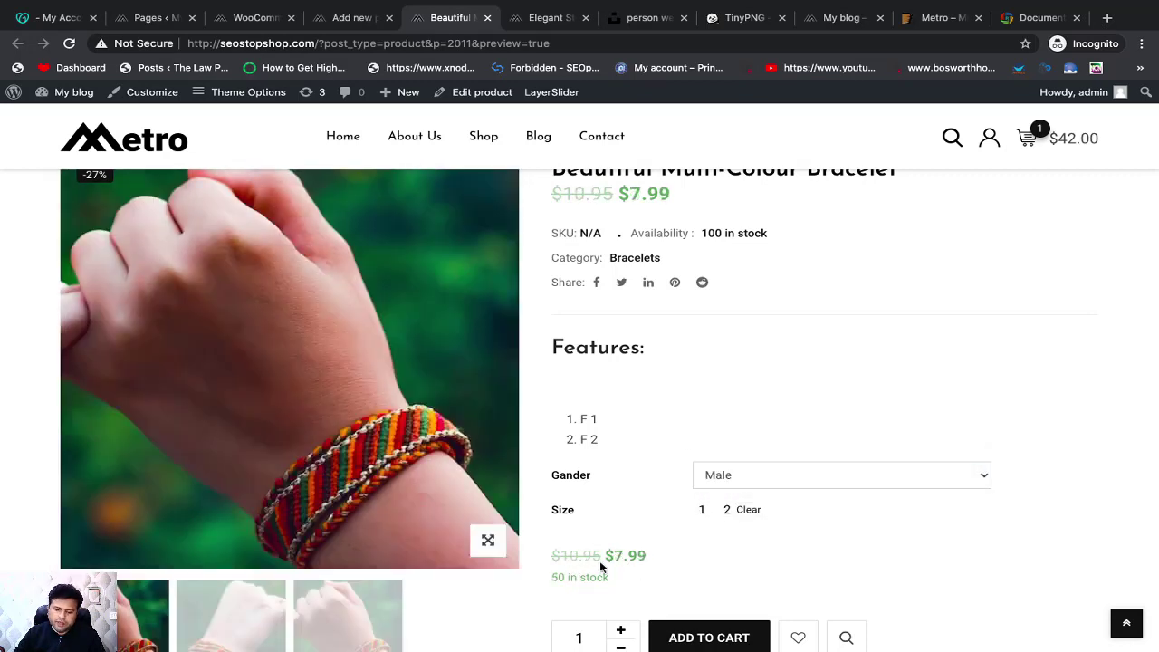
left_click(729, 509)
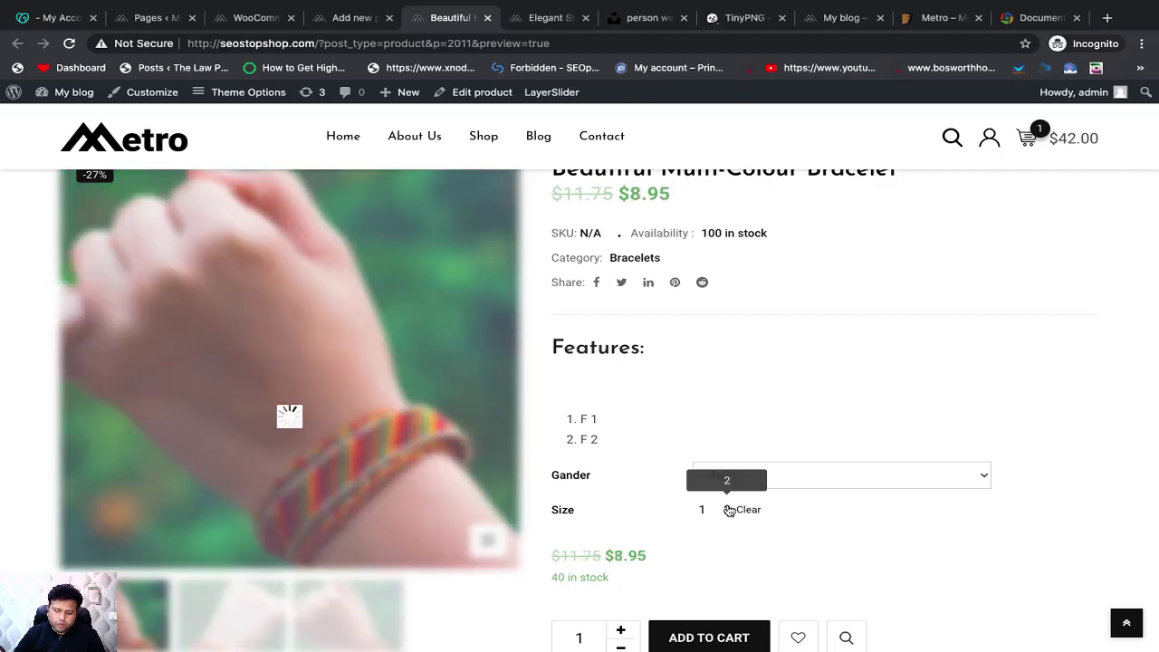
scroll(584, 557, "down", 1)
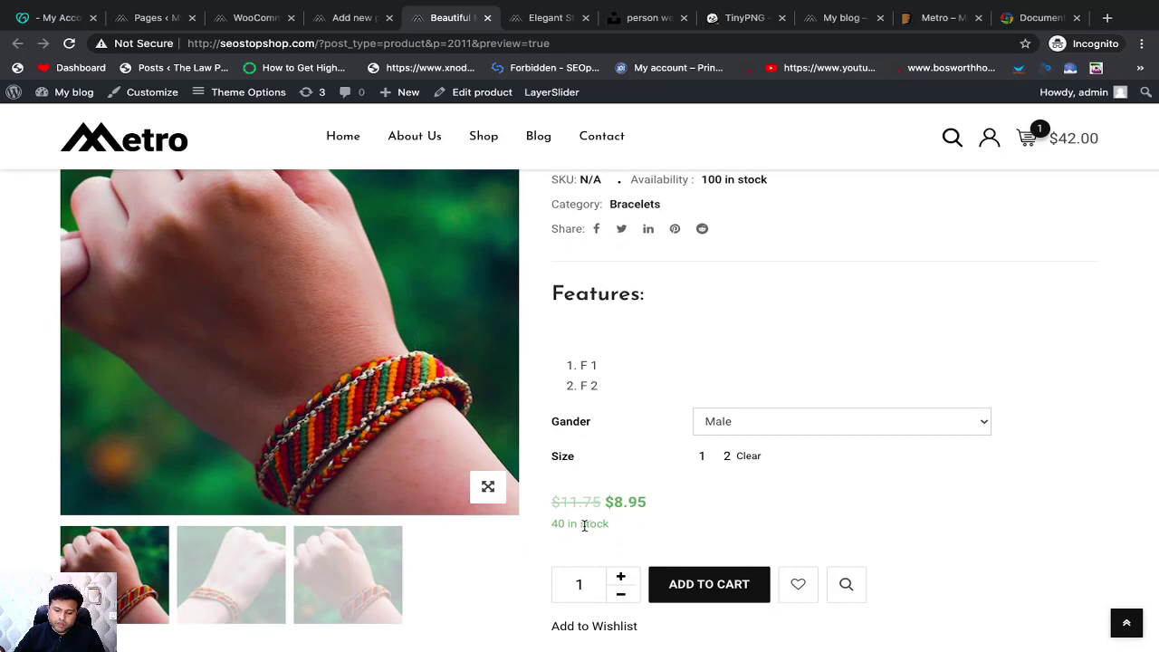
left_click(701, 456)
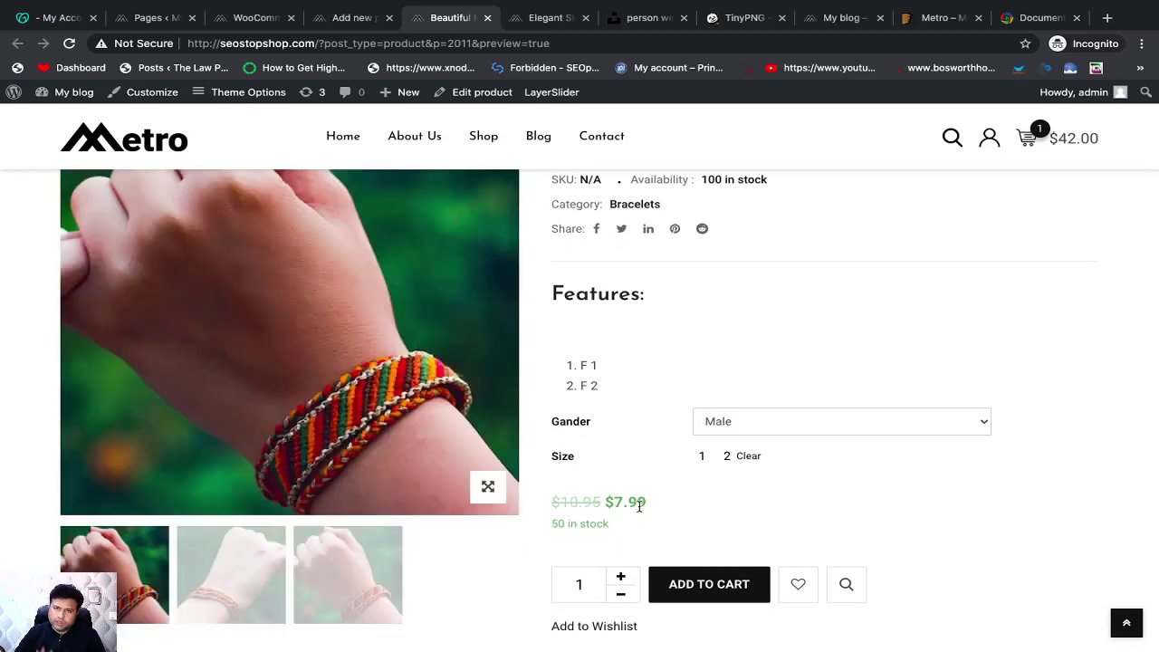
Choose Gander Female with Size 1 and check that variation's photo, price and stock
scroll(706, 534, "up", 1)
left_click(764, 461)
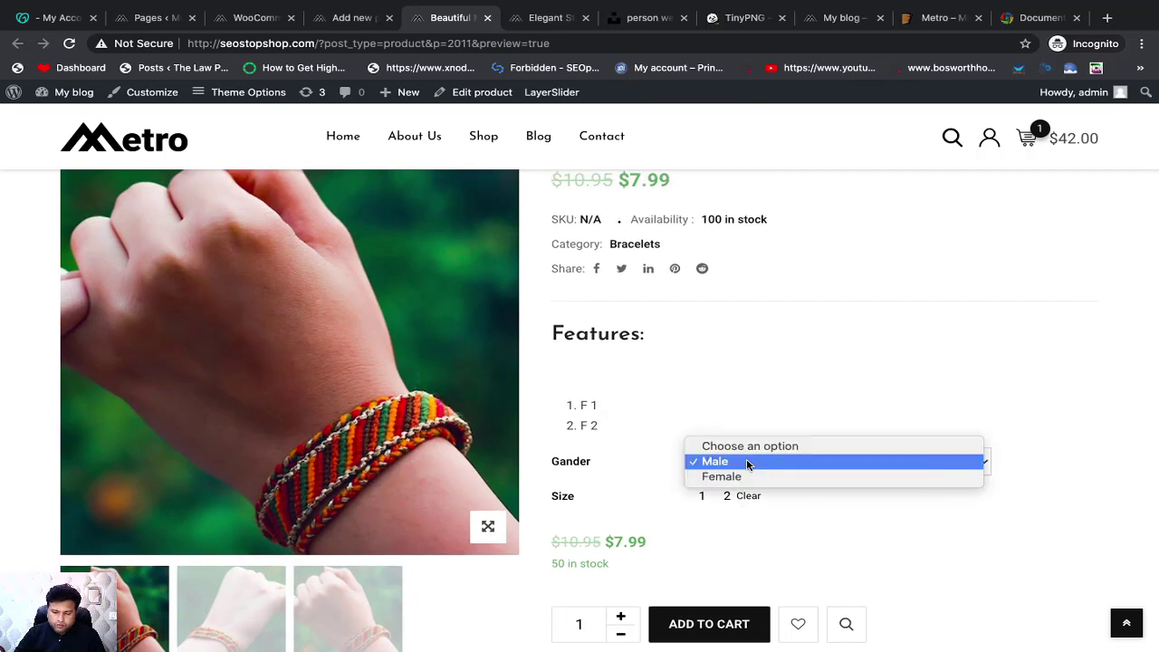
left_click(732, 478)
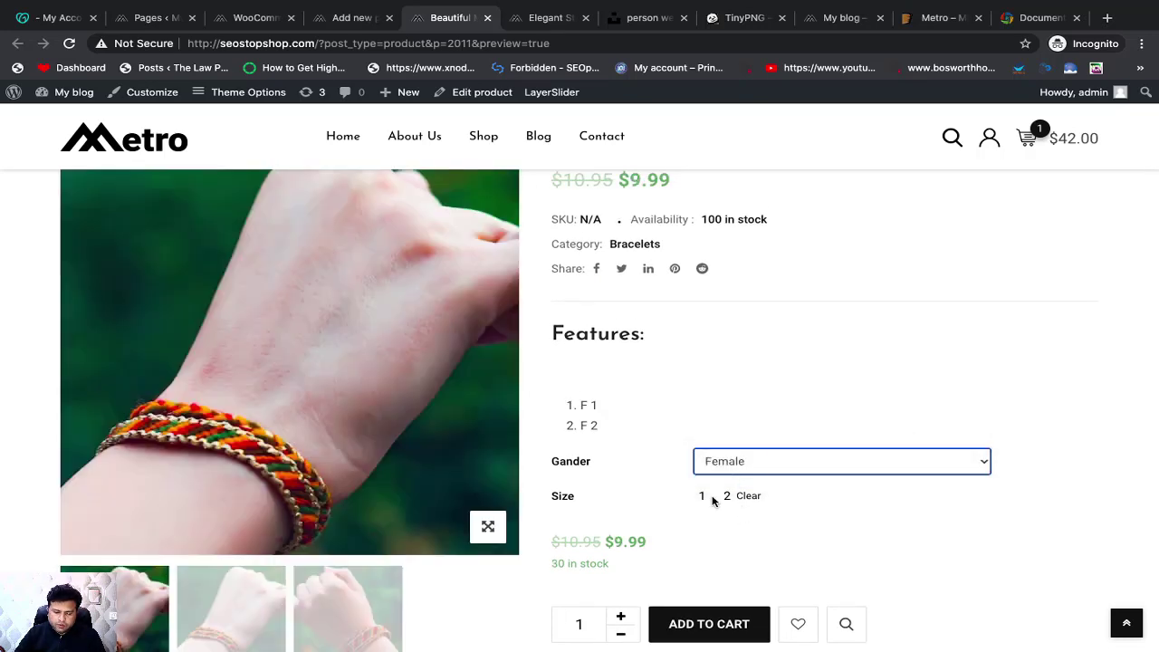
left_click(705, 499)
scroll(362, 443, "up", 1)
scroll(404, 427, "down", 1)
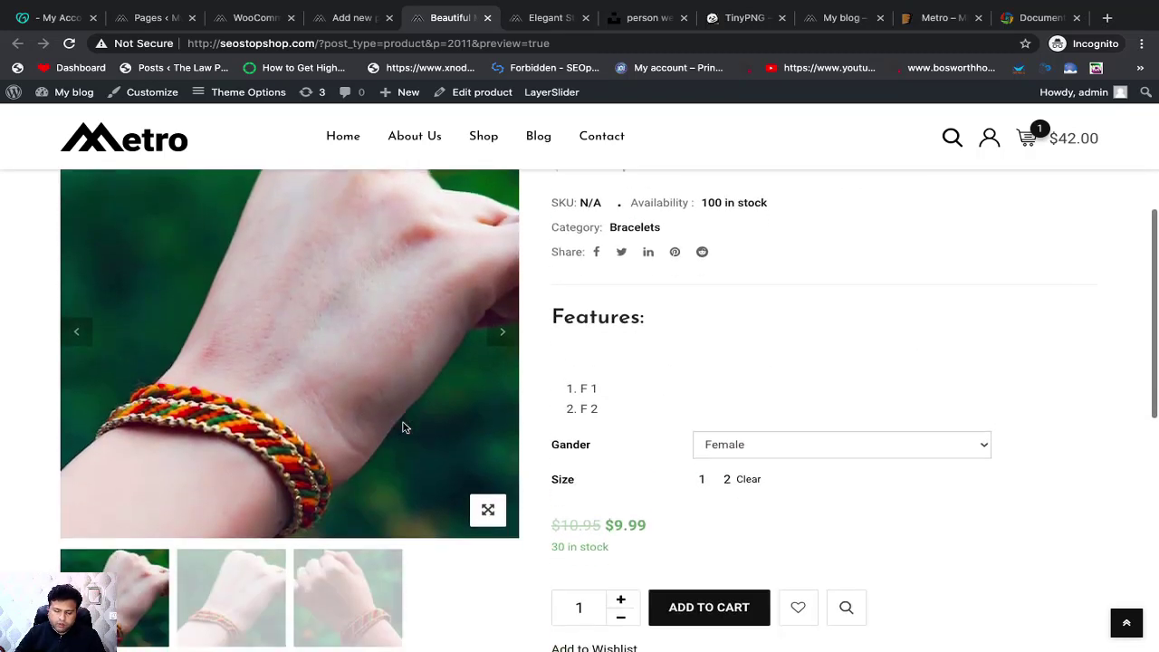
scroll(642, 526, "up", 1)
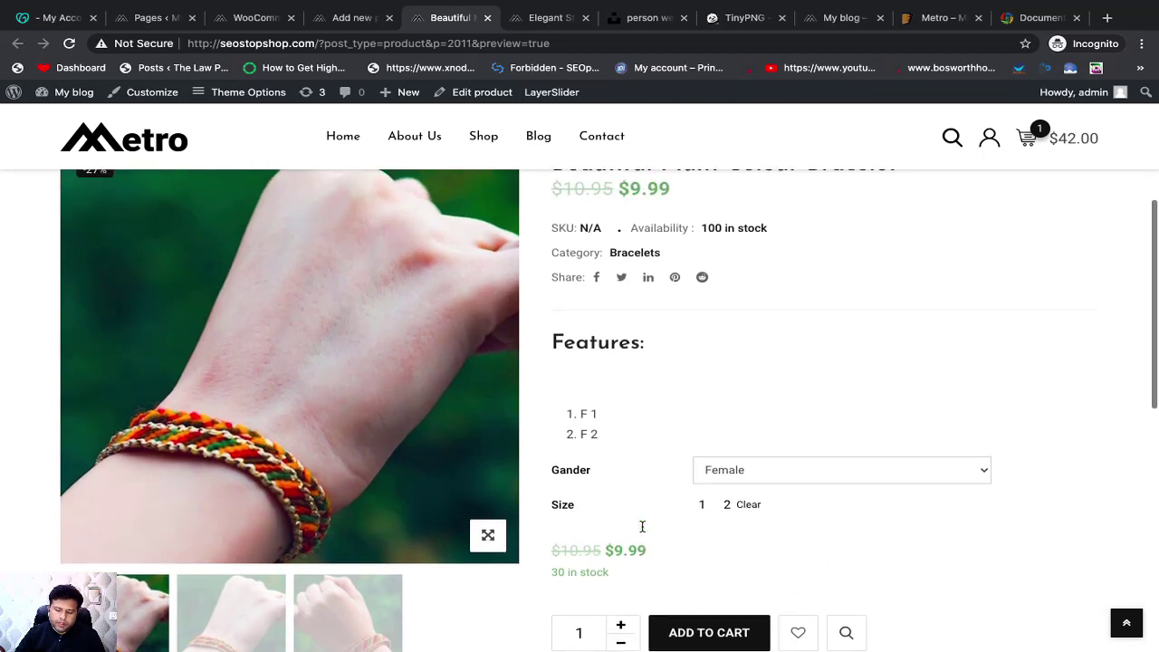
Switch the Female variation between Size 2 and Size 1 to compare price and stock, ending on Size 1
left_click(729, 510)
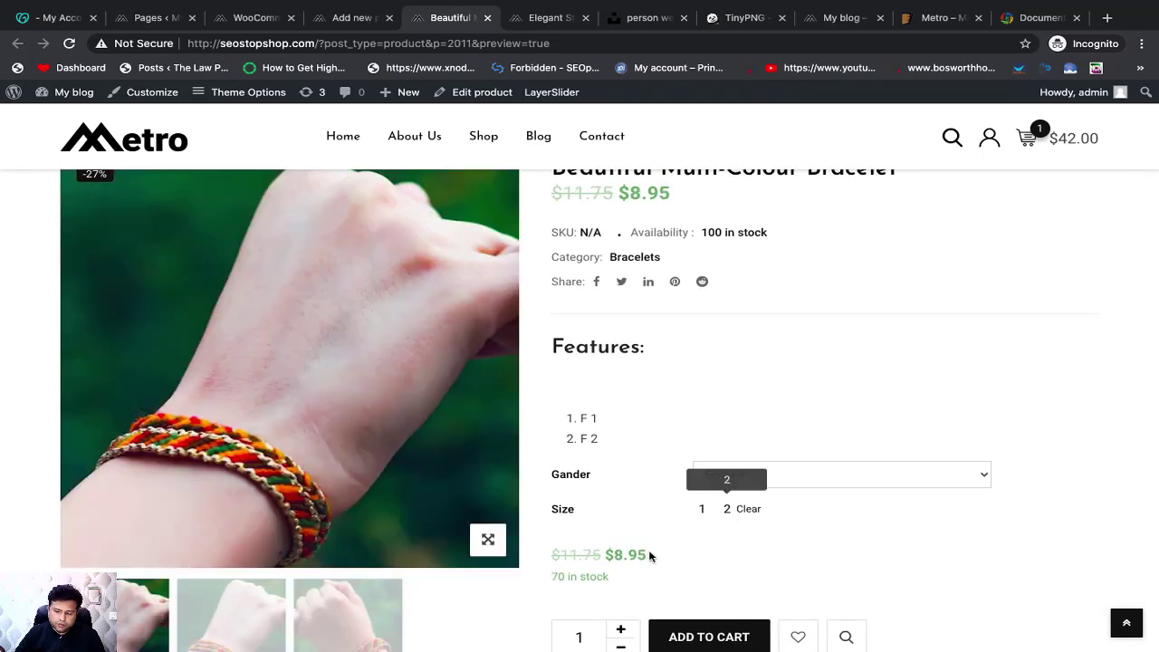
scroll(636, 556, "up", 1)
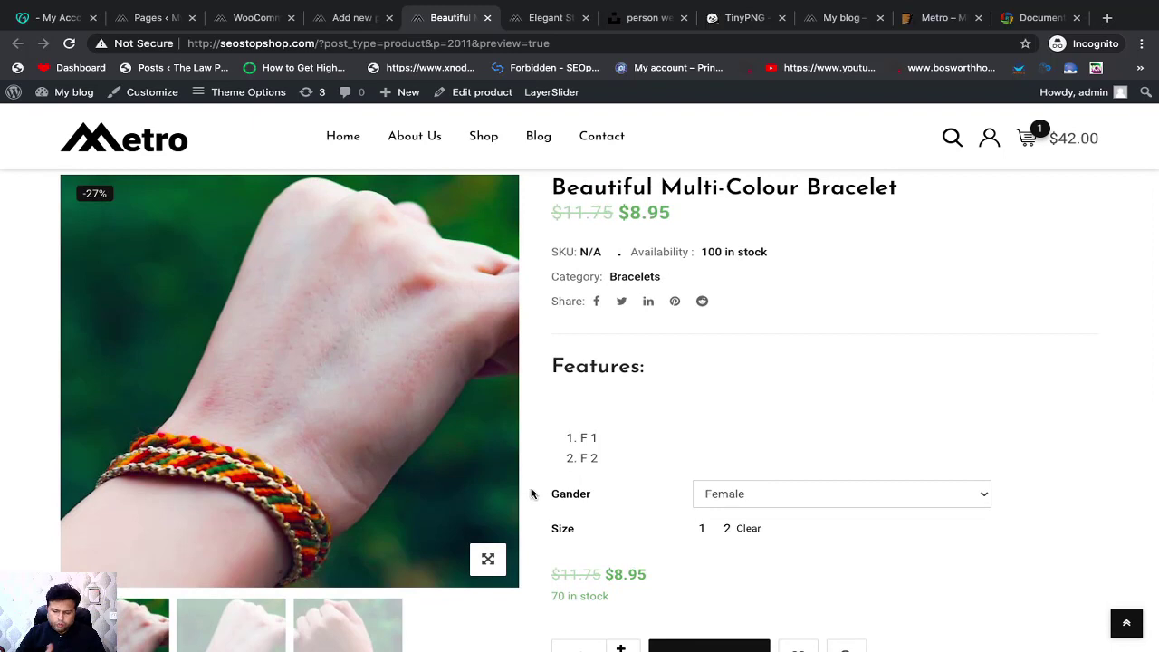
left_click(702, 528)
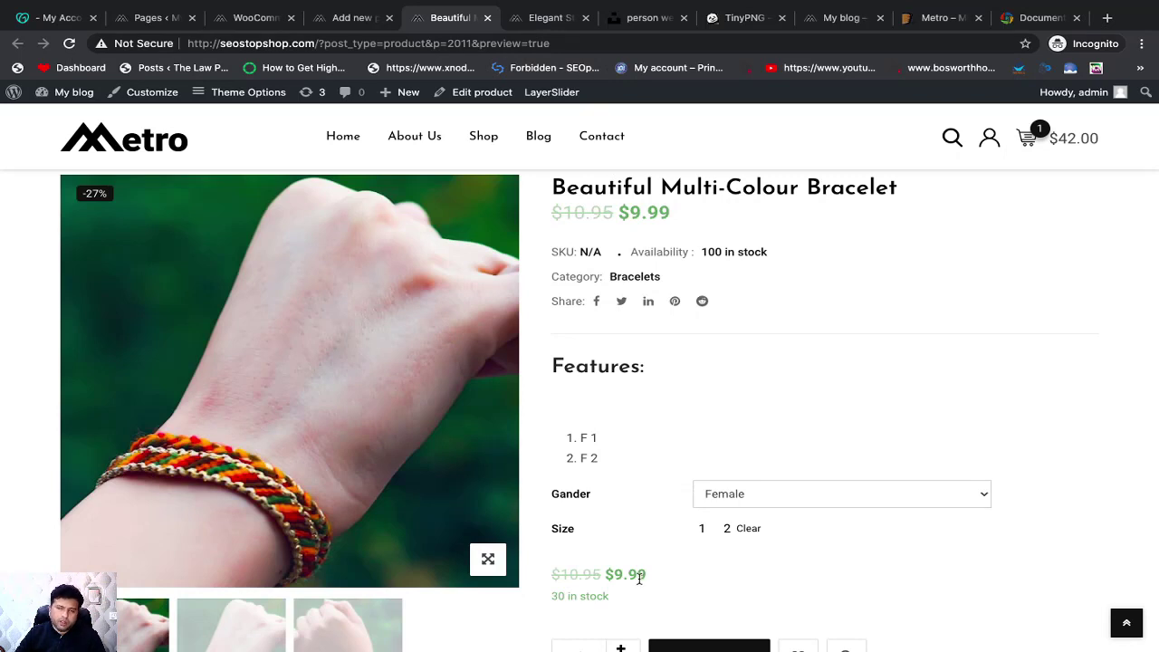
left_click(726, 528)
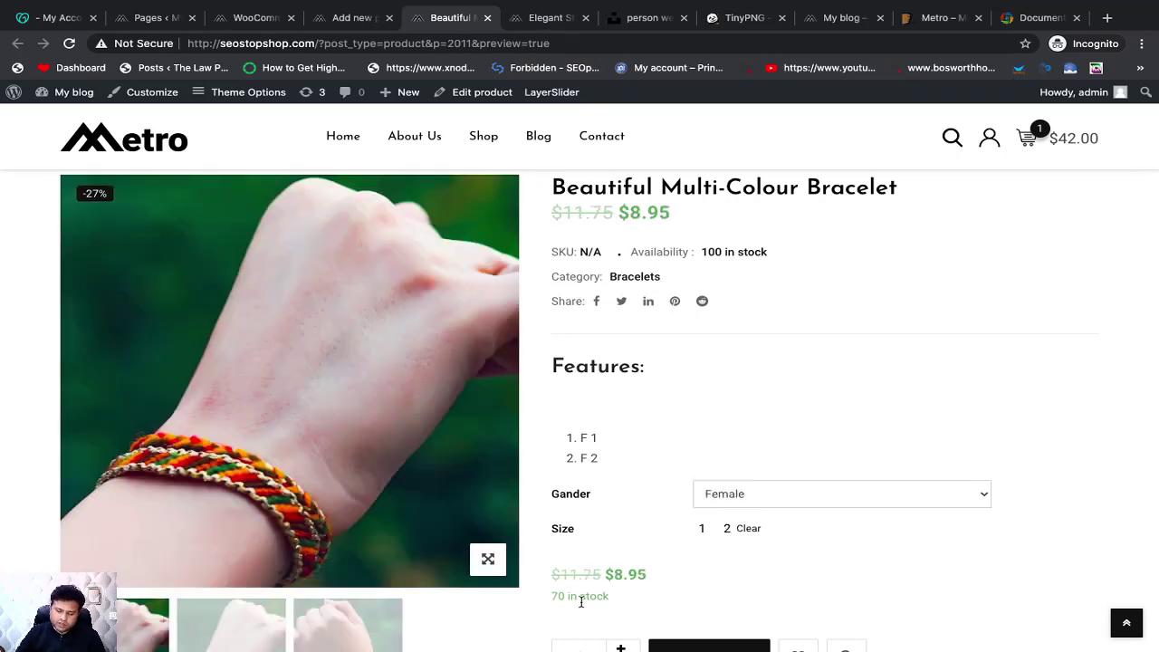
left_click(701, 528)
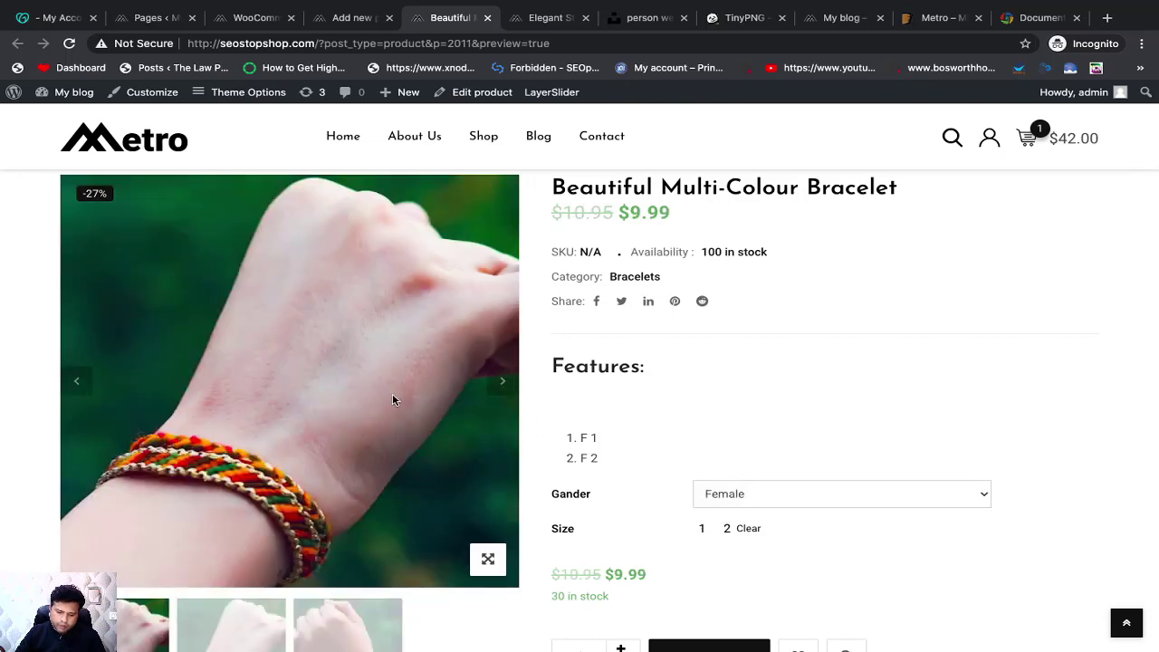
Set Gander back to Male on the preview and check the image and price for Size 1
left_click(765, 505)
left_click(519, 449)
key("Up")
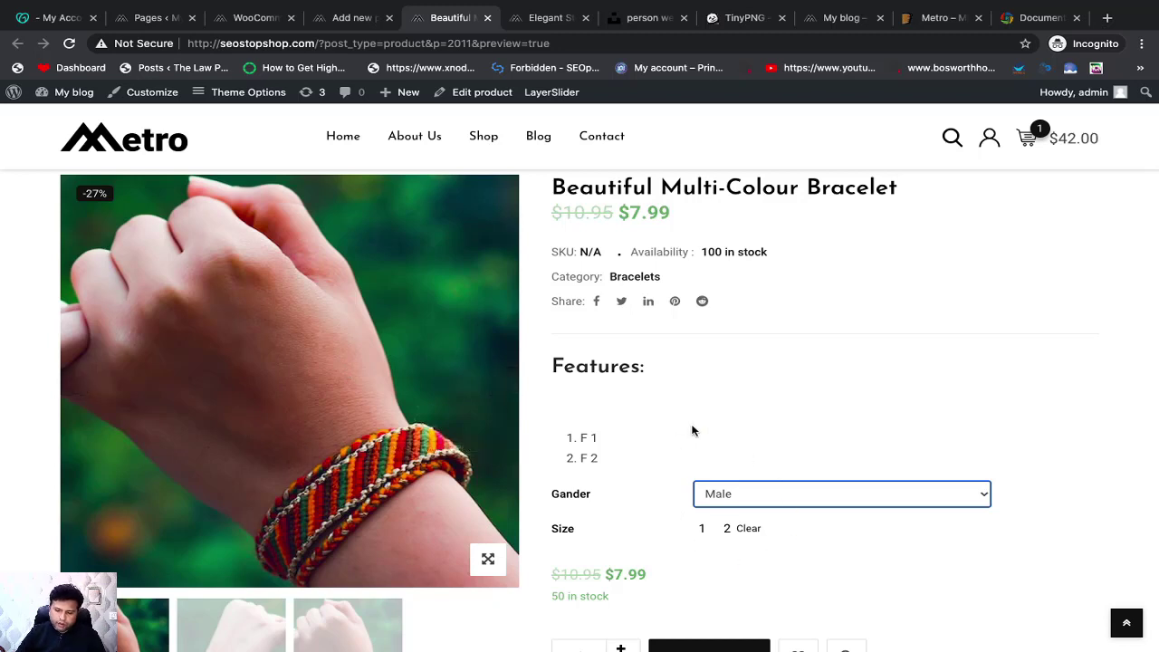
Return to the product editor and publish the Beautiful Multi-Colour Bracelet product
scroll(797, 463, "down", 1)
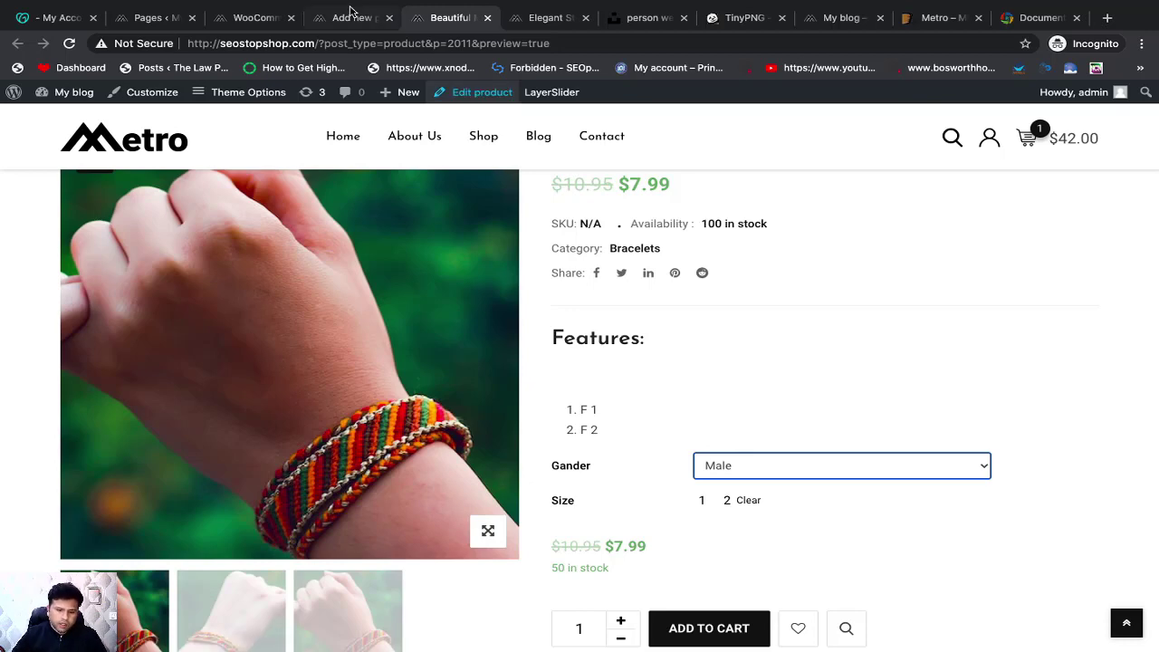
left_click(353, 17)
left_click(1101, 500)
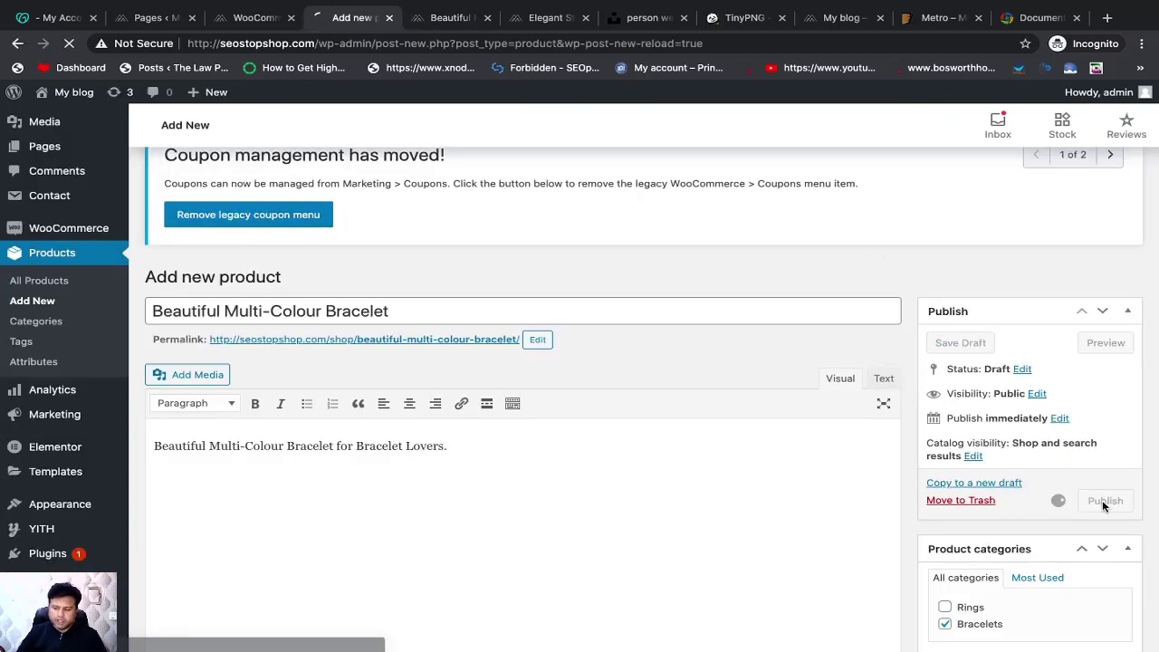